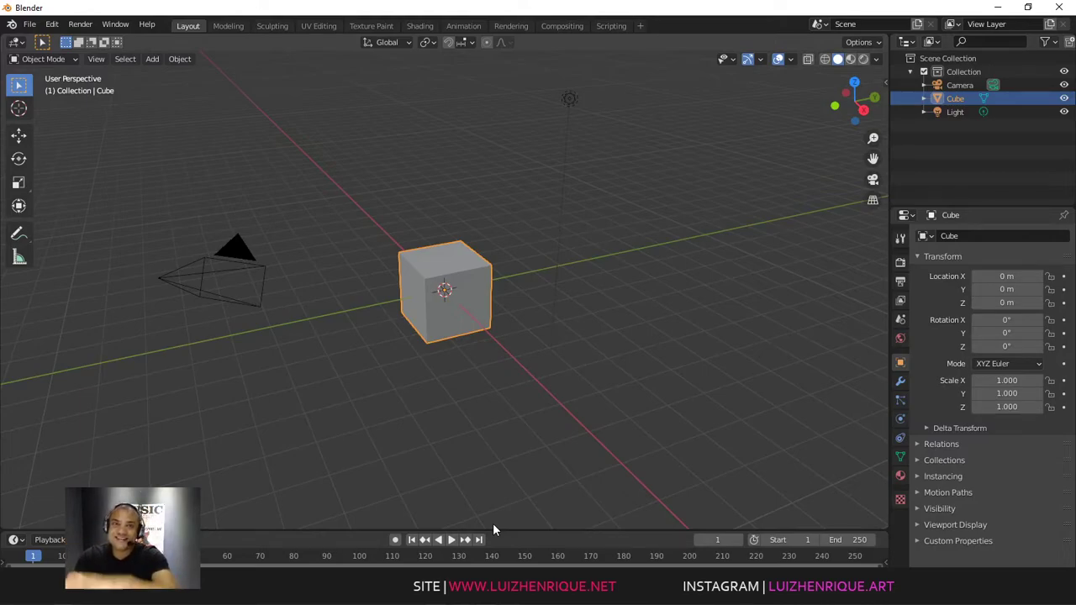
Step: Turn on the Screencast Keys display for the 3D viewport and hide the sidebar again
click(613, 229)
middle_drag(615, 235, 614, 198)
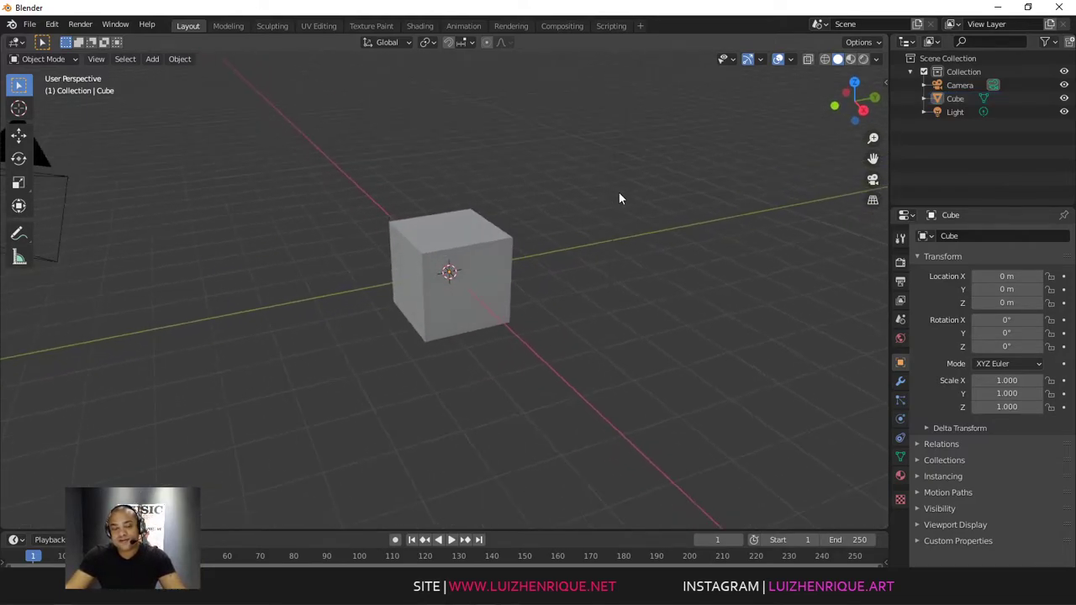
key(n)
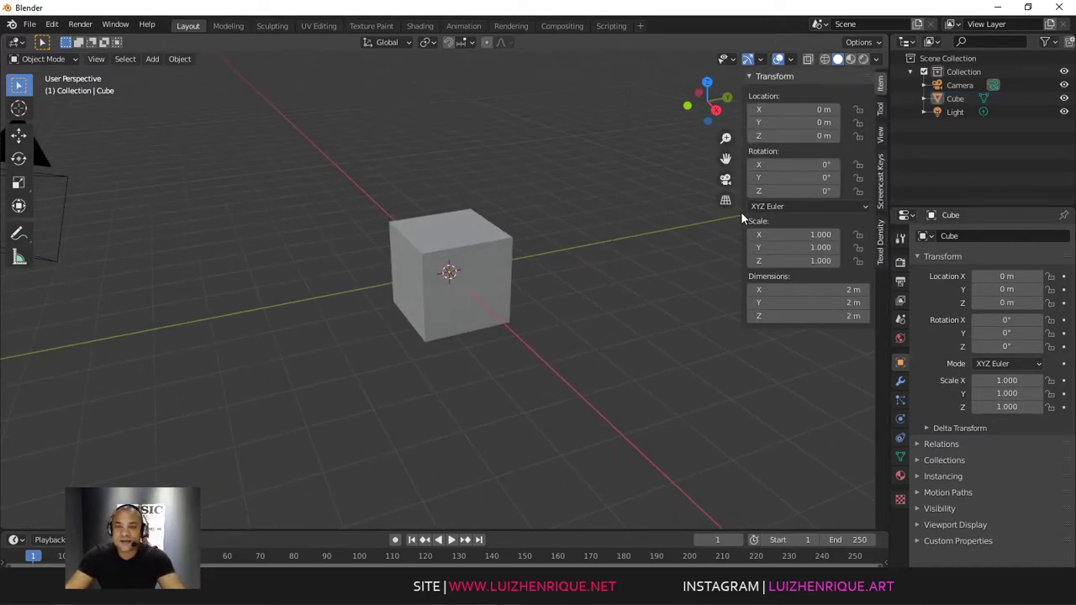
click(880, 185)
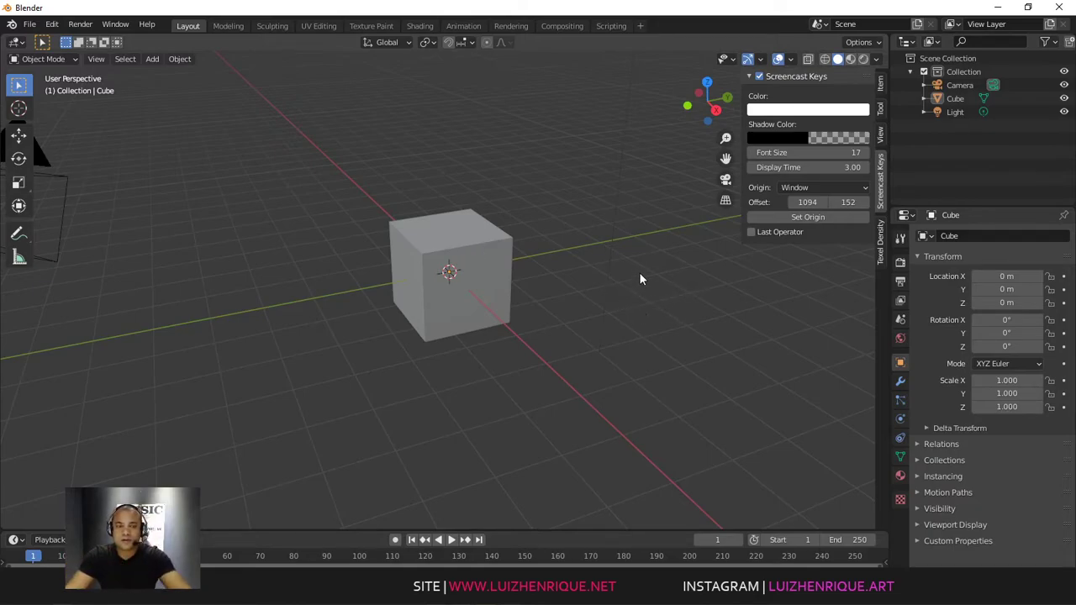
key(n)
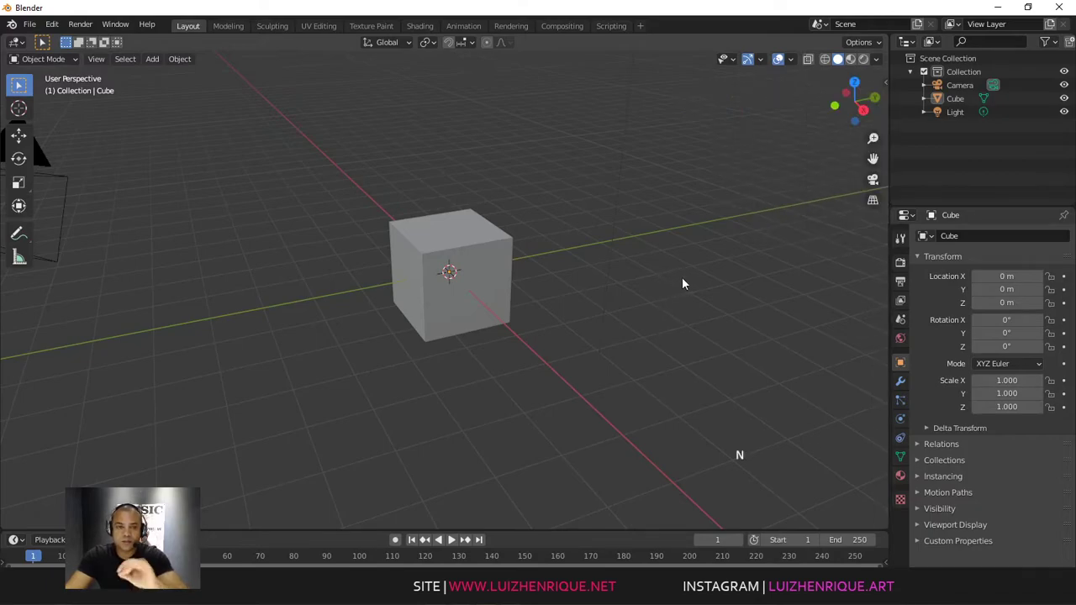
Step: Delete all default objects from the scene: the cube, the camera and the light
click(684, 240)
ctrl+middle_drag(684, 240, 694, 264)
mouse_move(694, 264)
middle_down()
mouse_move(662, 249)
mouse_move(674, 262)
middle_up()
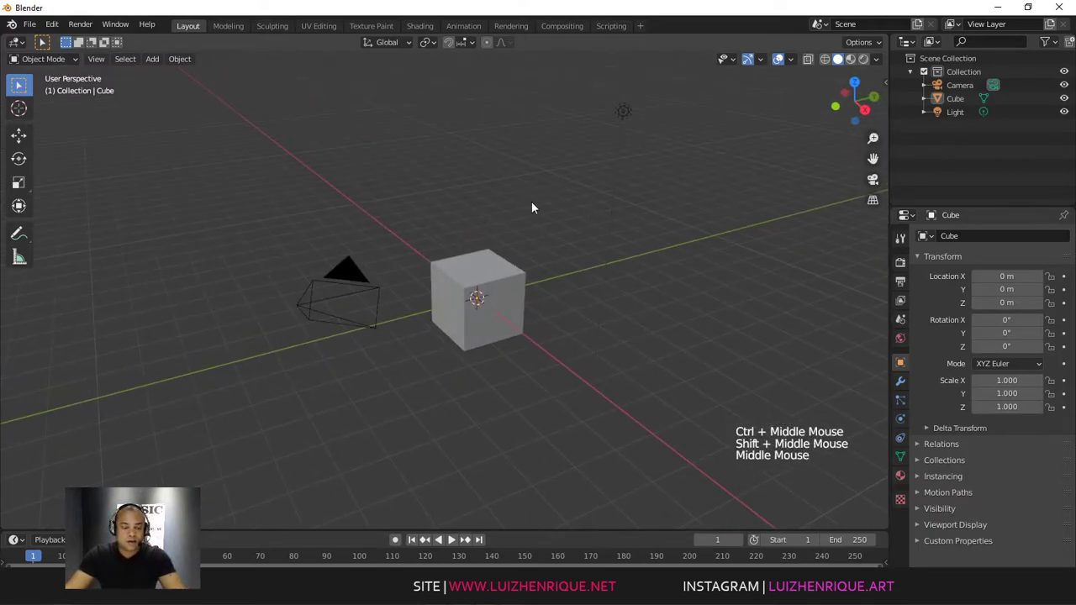
key(a)
key(Delete)
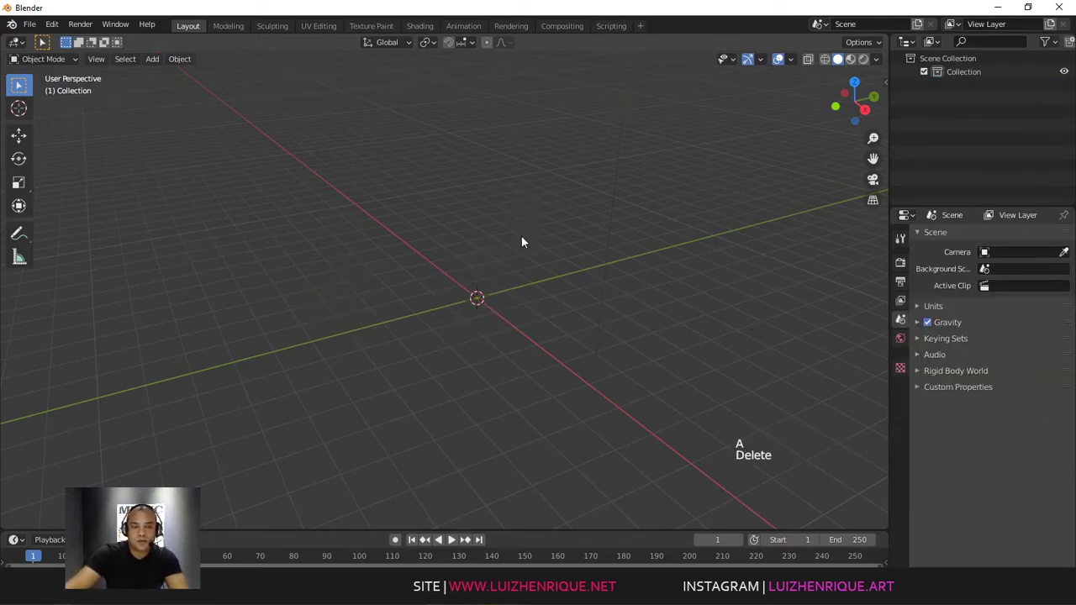
Step: Add a mesh cylinder at the world origin
middle_drag(584, 257, 535, 246)
middle_drag(536, 247, 548, 241)
key(shift+a)
mouse_move(555, 240)
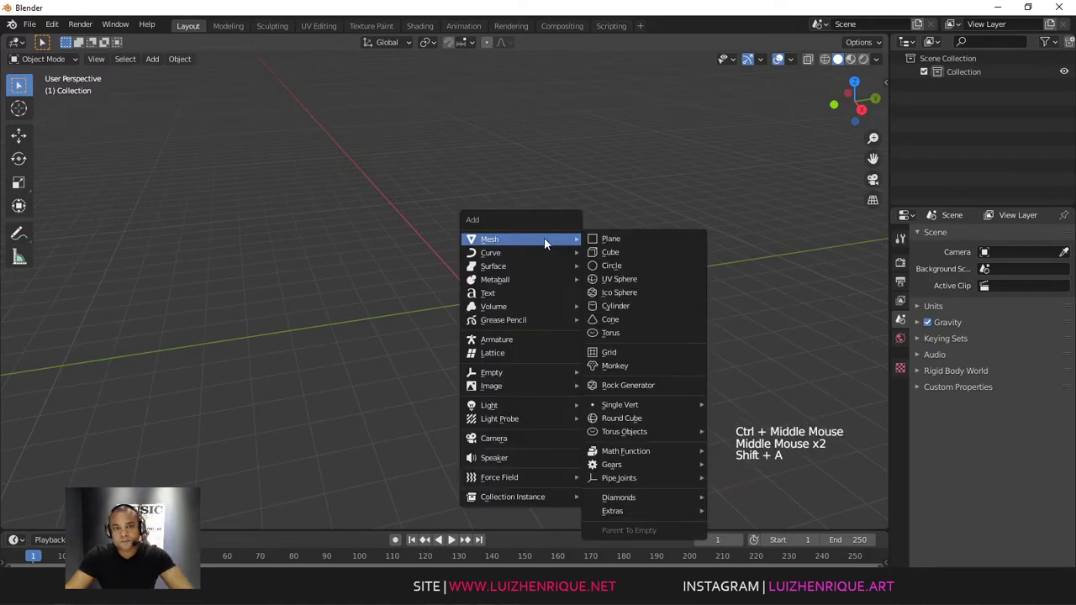
click(611, 307)
Step: Rotate the cylinder 90° in the right orthographic view so it lies along the Y axis
middle_drag(608, 313, 534, 259)
key(KP_3)
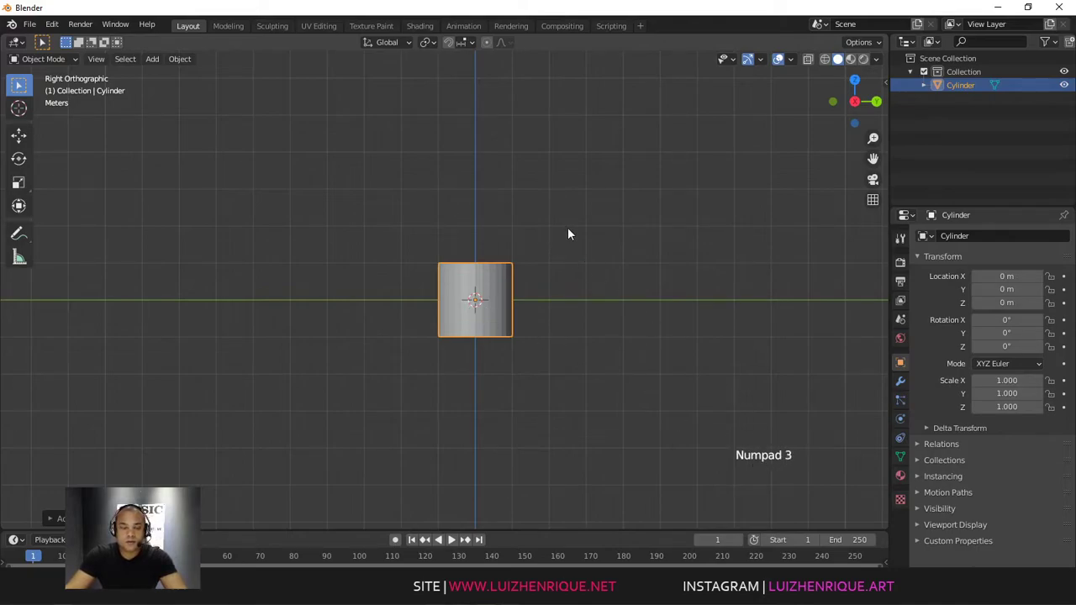
key(r)
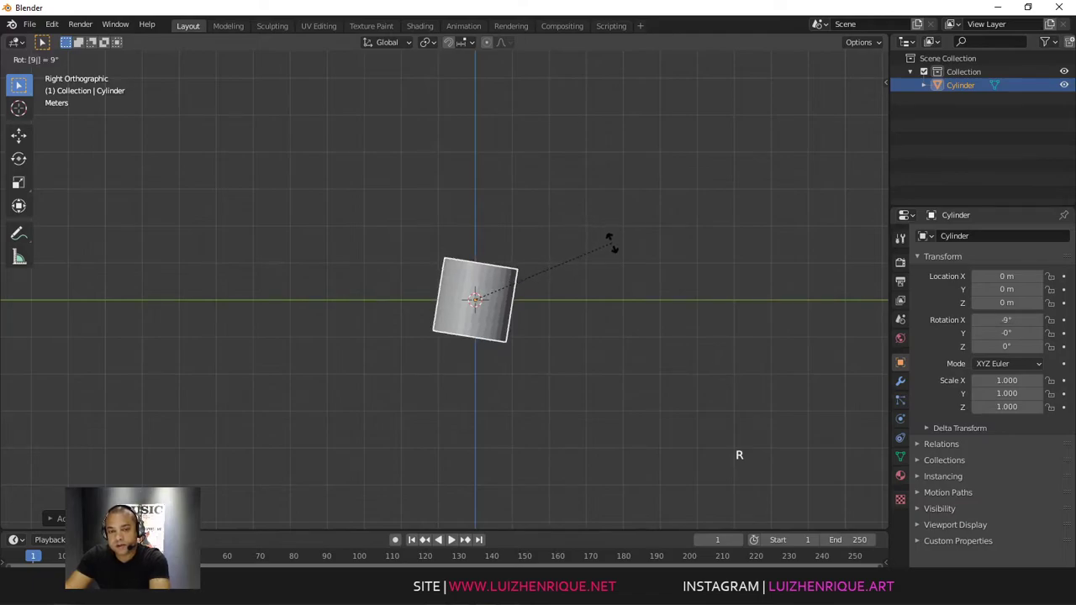
text(90)
key(Return)
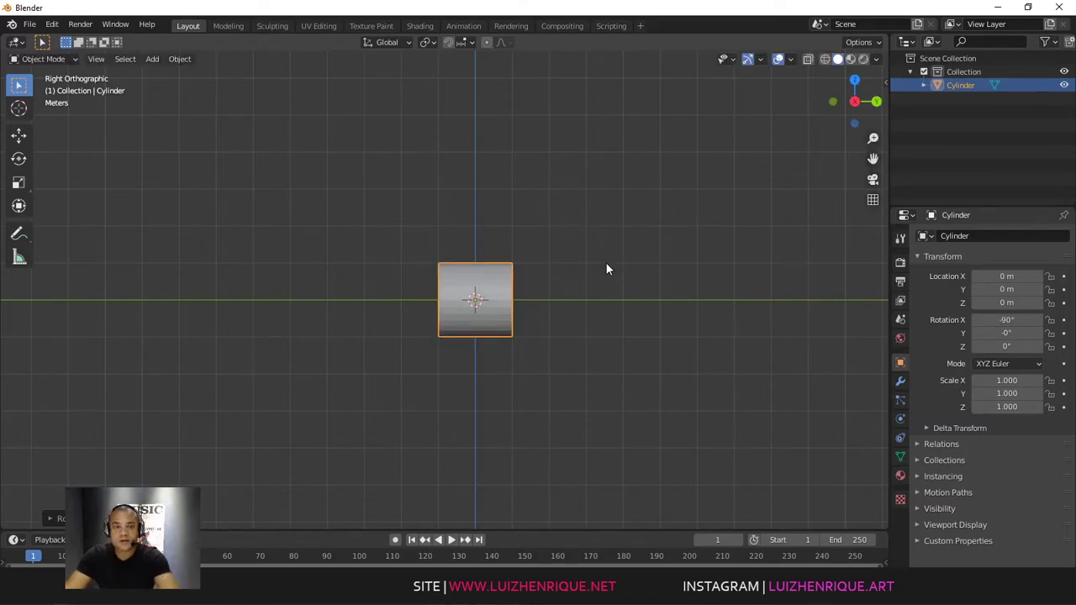
Step: Stretch the cylinder along the global Y axis to about 6.8 times its original length
ctrl+middle_drag(568, 280, 636, 291)
key(s)
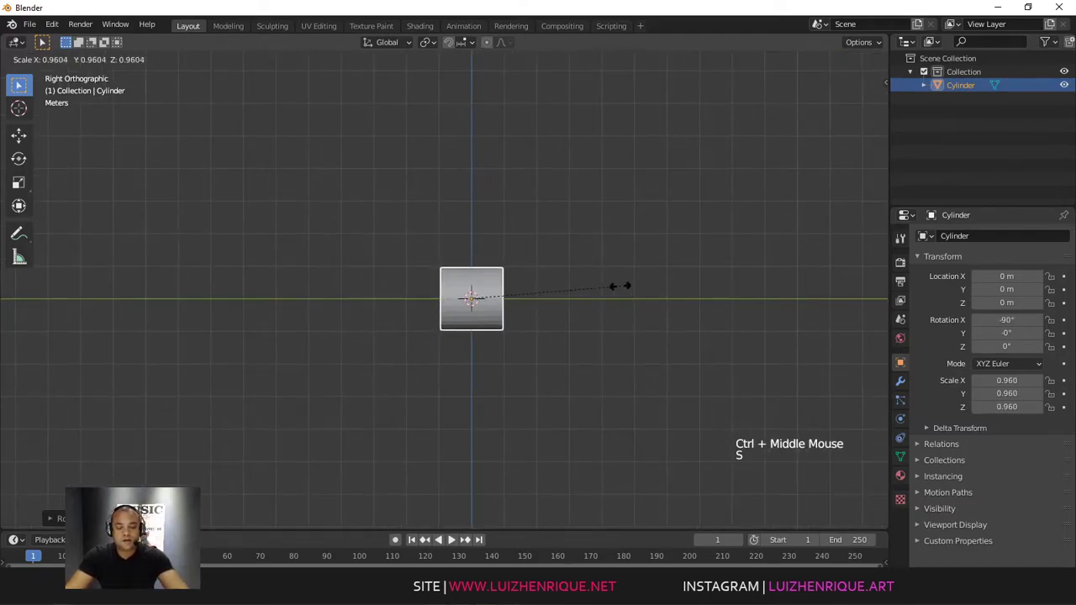
key(y)
click(811, 272)
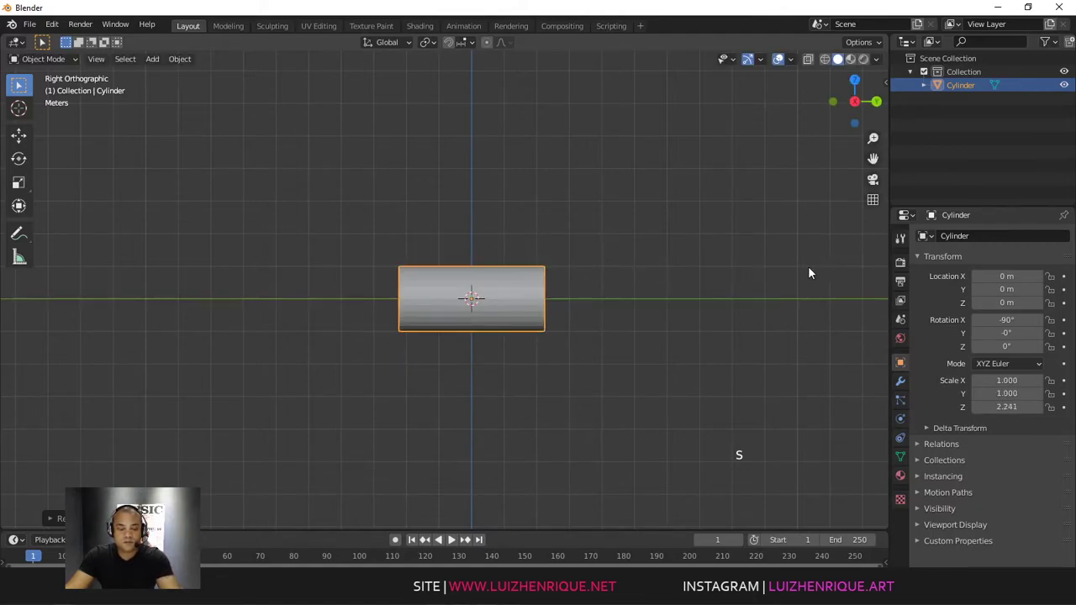
key(s)
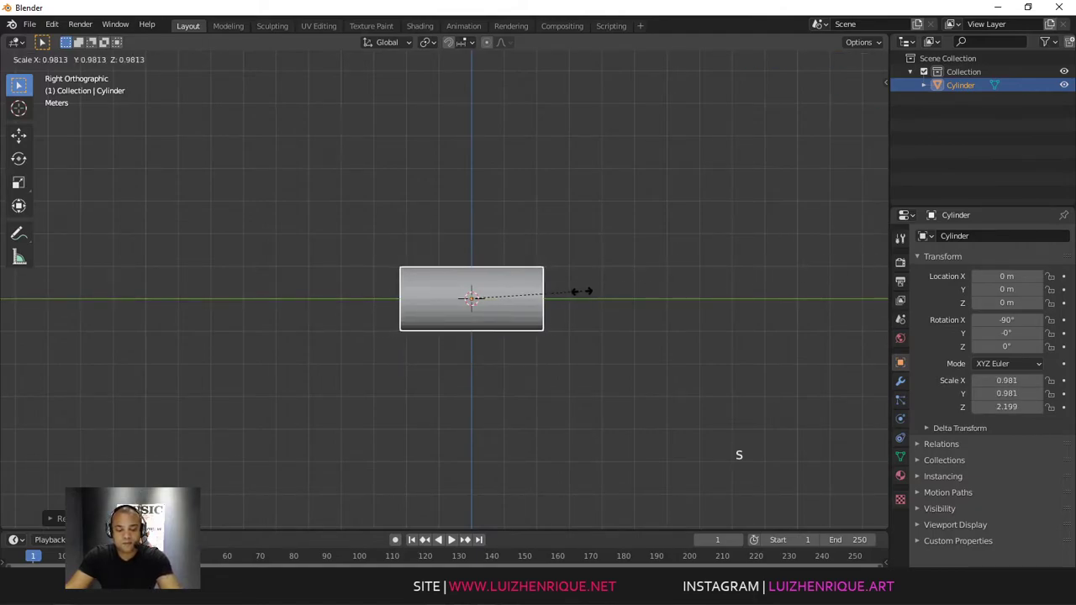
key(y)
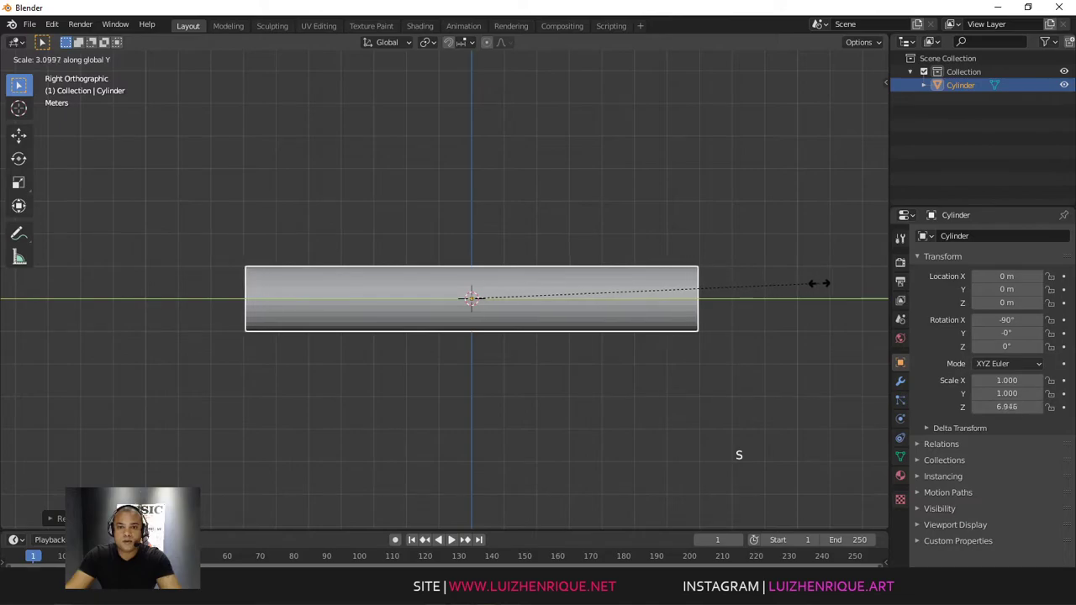
click(807, 283)
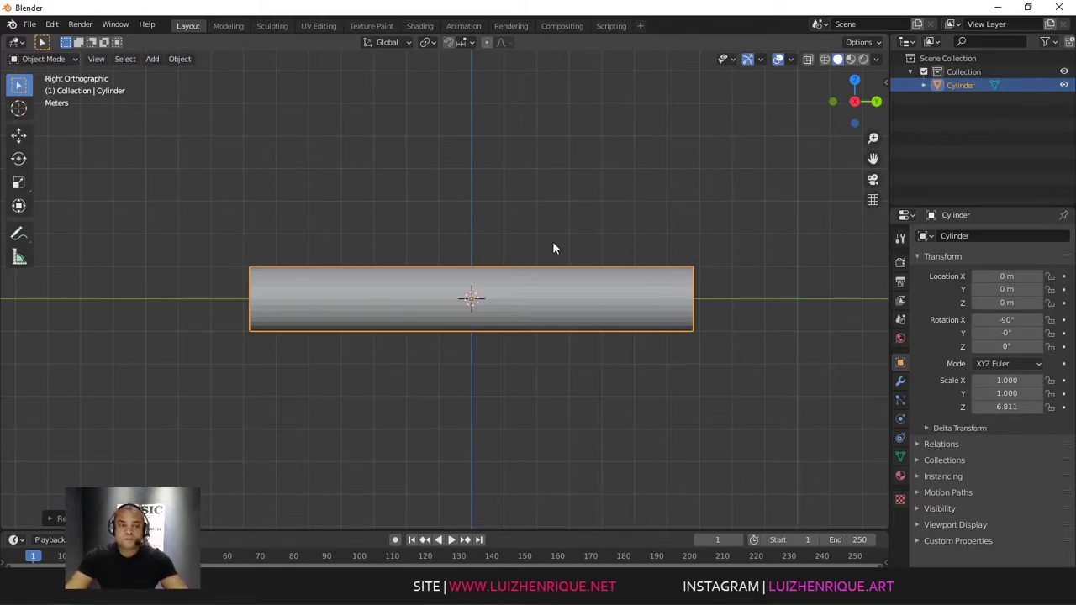
Step: In Edit Mode, scale down the end face on the cylinder's positive Y side to narrow that end
middle_drag(658, 263, 544, 279)
middle_drag(597, 233, 622, 253)
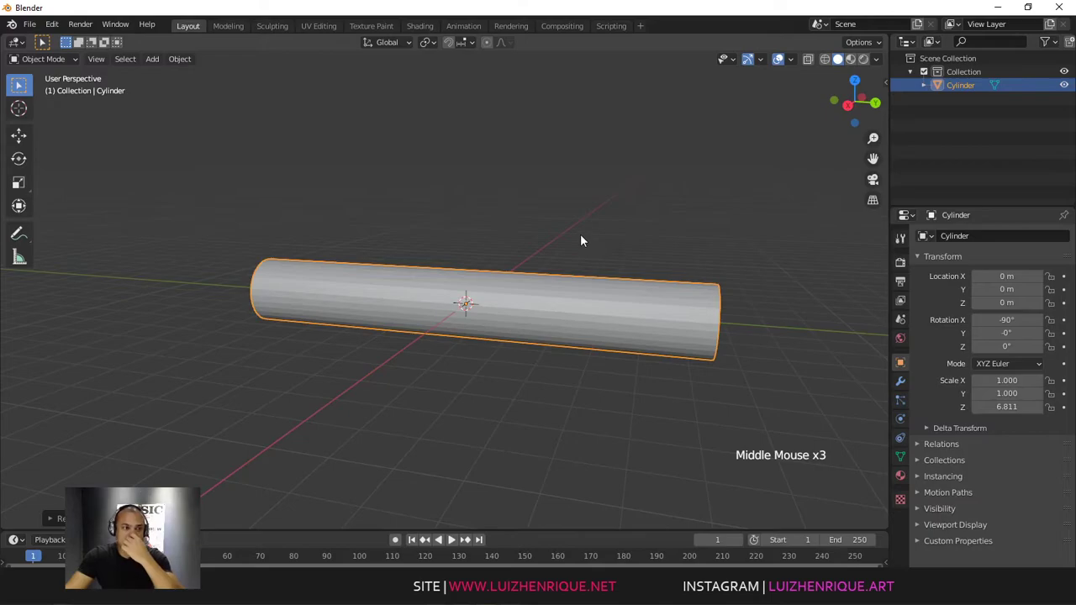
key(alt)
middle_drag(642, 252, 596, 244)
alt+middle_click(543, 269)
key(Tab)
alt+middle_click(612, 252)
key(3)
click(685, 312)
alt+middle_drag(684, 312, 773, 316)
key(s)
click(745, 317)
Step: Scale up the opposite end face so the cylinder tapers from a wide end to the narrow one
alt+middle_drag(534, 272, 703, 273)
click(307, 338)
key(s)
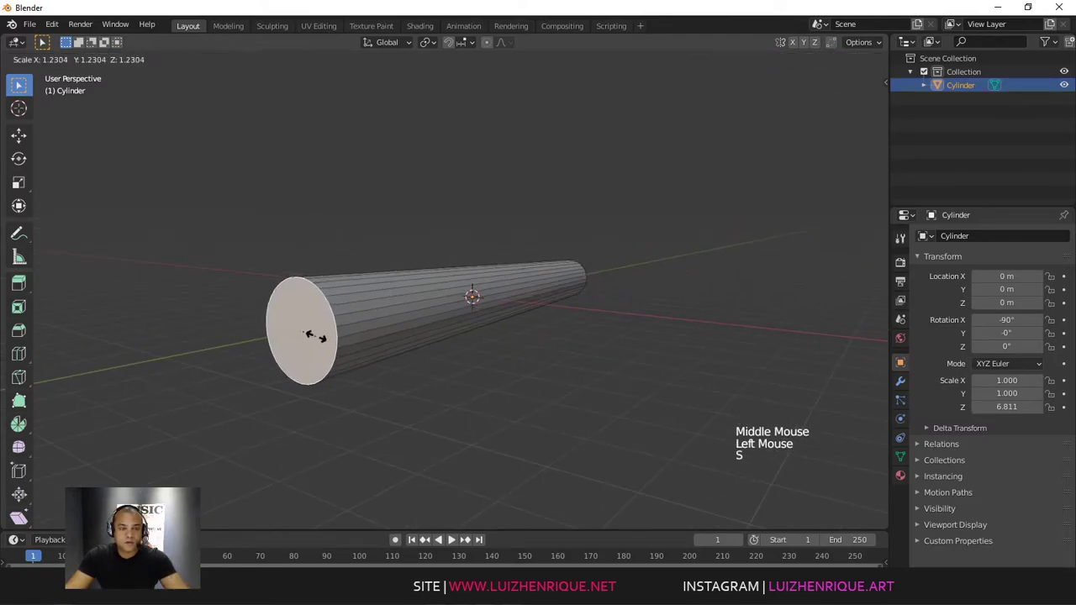
click(294, 329)
mouse_move(471, 295)
alt+middle_down()
mouse_move(384, 264)
mouse_move(460, 277)
mouse_move(472, 299)
alt+middle_up()
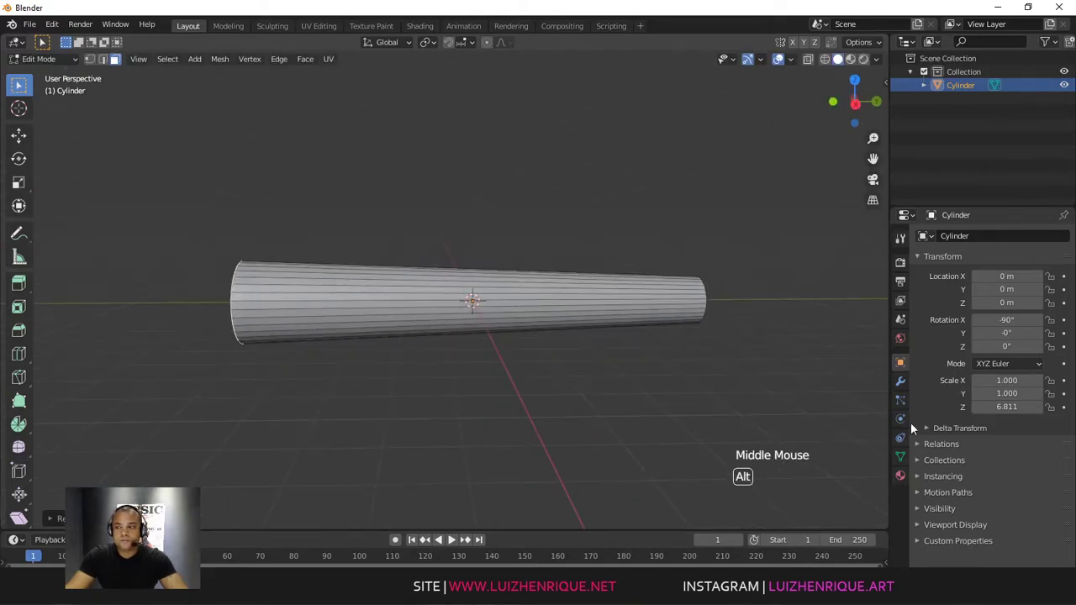
Step: Add an edge loop around the tapered cylinder and slide it close to the narrow end
click(444, 281)
alt+click(500, 264)
alt+click(628, 226)
alt+middle_drag(627, 226, 657, 208)
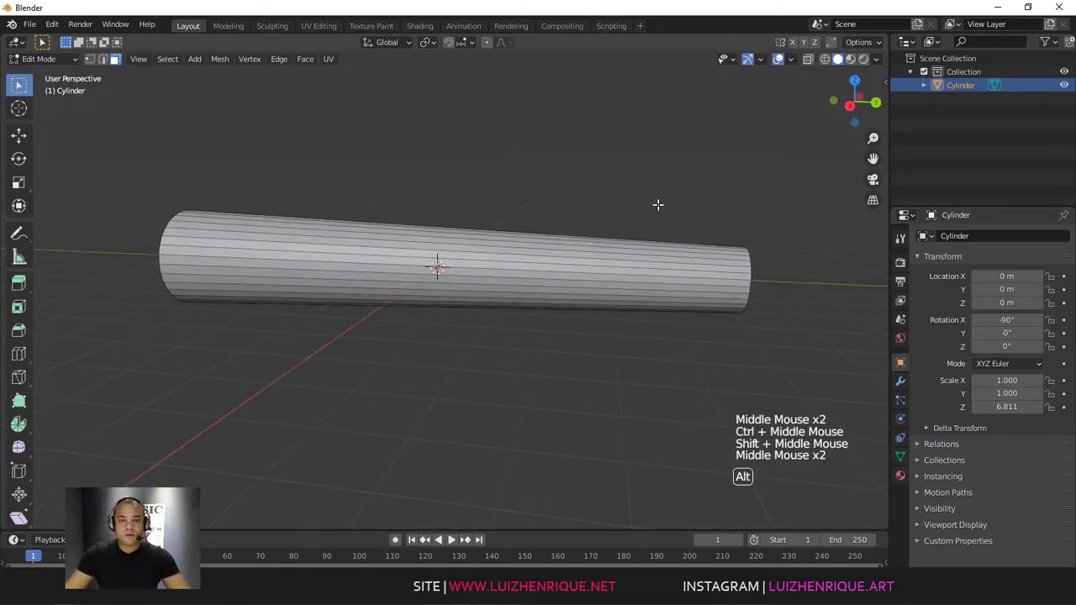
key(ctrl+r)
click(602, 271)
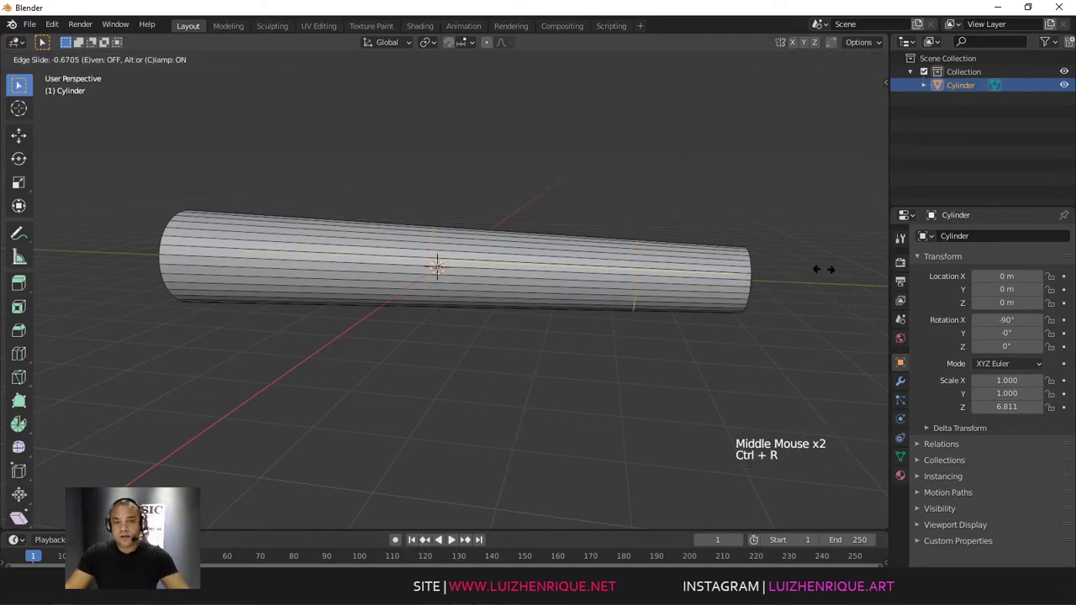
click(856, 269)
Step: Add a second edge loop just past the cylinder's middle, towards the narrow end
middle_drag(593, 249, 581, 268)
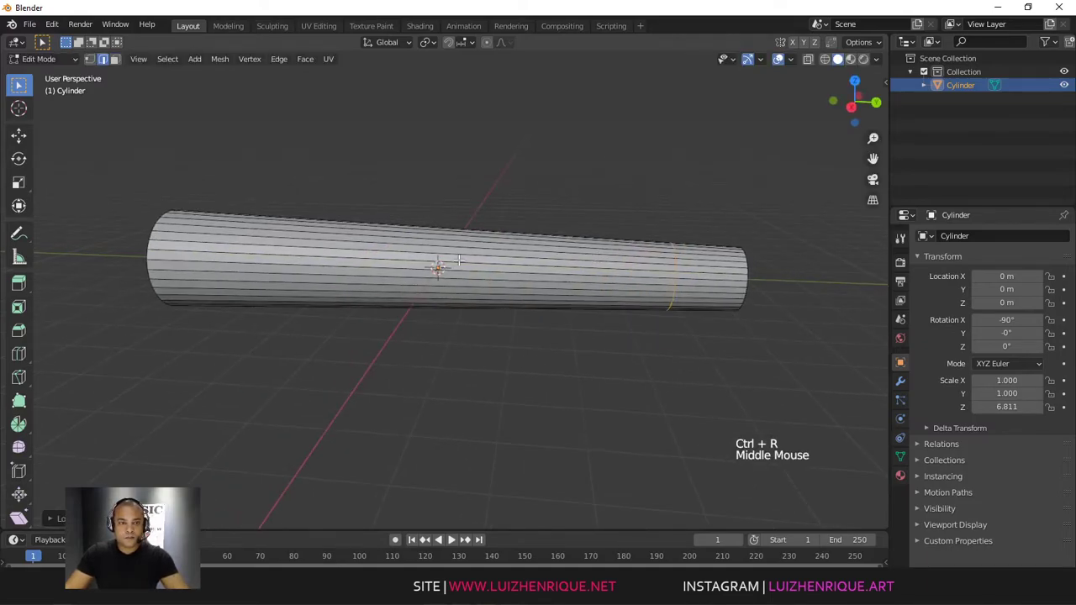
alt+middle_drag(460, 263, 483, 269)
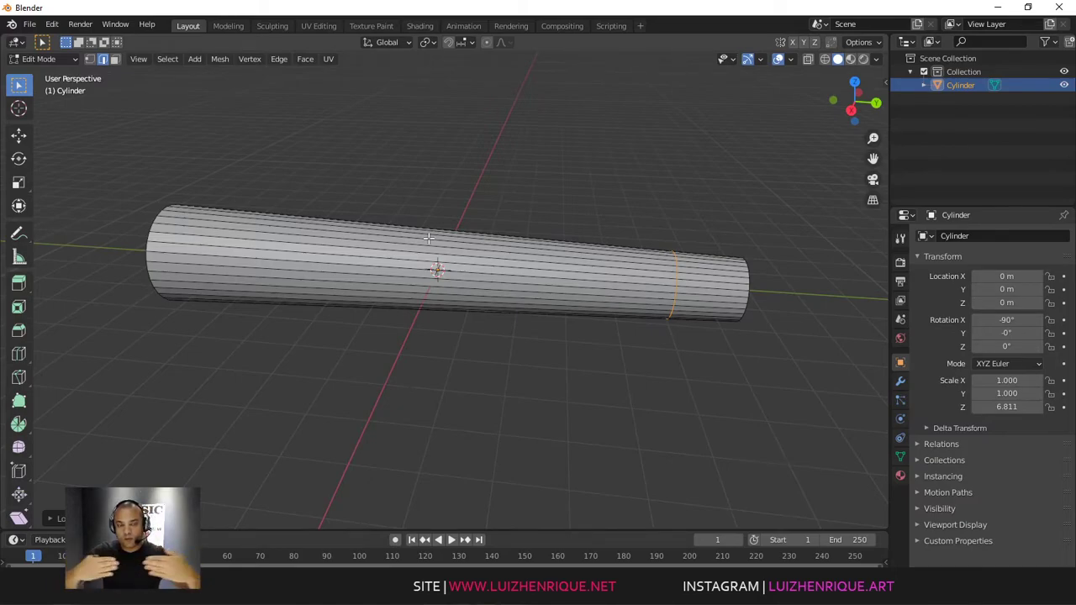
mouse_move(486, 263)
middle_down()
mouse_move(490, 235)
mouse_move(473, 254)
middle_up()
middle_click(505, 251)
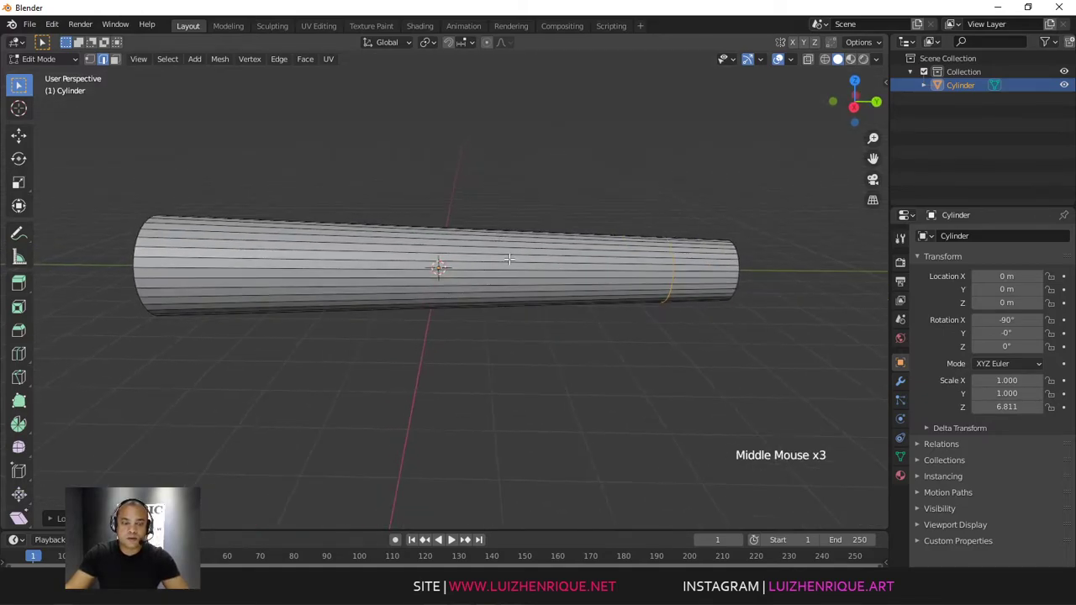
key(ctrl+r)
click(479, 254)
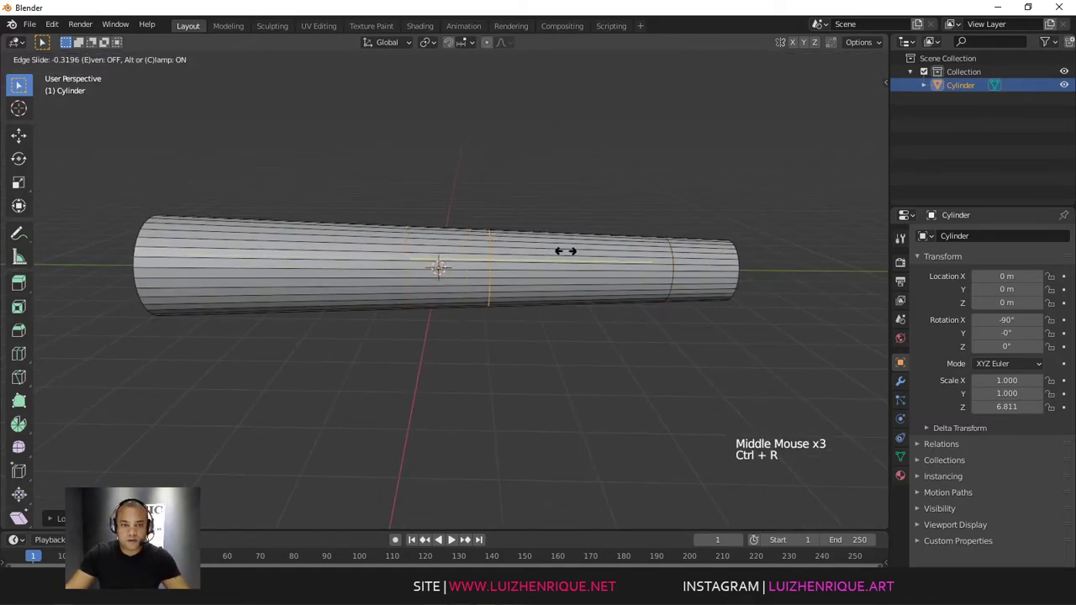
click(563, 250)
Step: Add two more edge loops, one just on the wide side of the cylinder's middle and one nearer the wide end
middle_drag(532, 241, 472, 254)
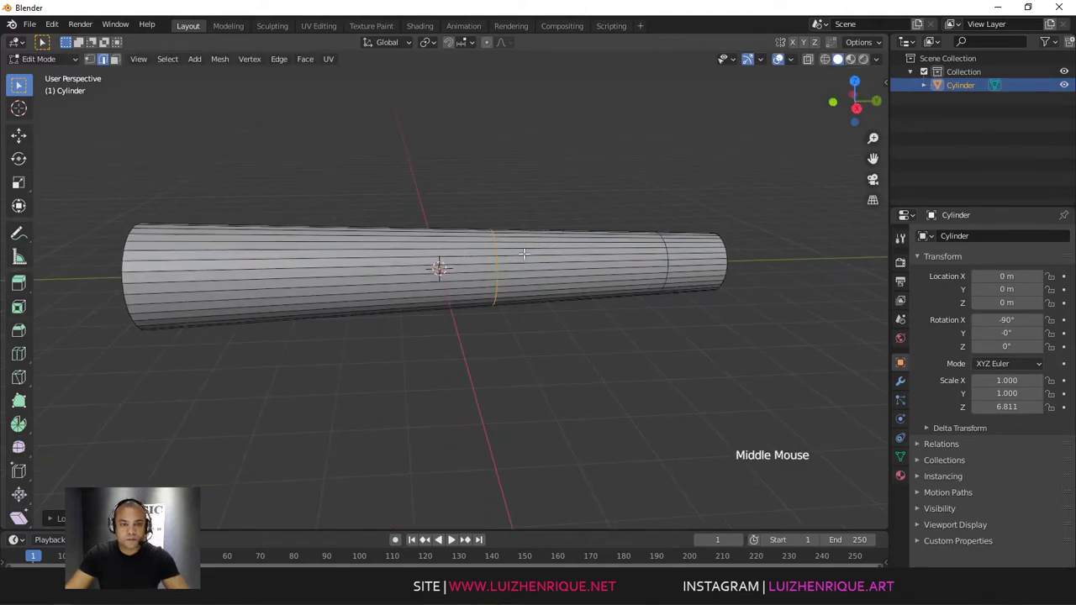
key(ctrl)
key(ctrl+r)
middle_drag(430, 249, 429, 244)
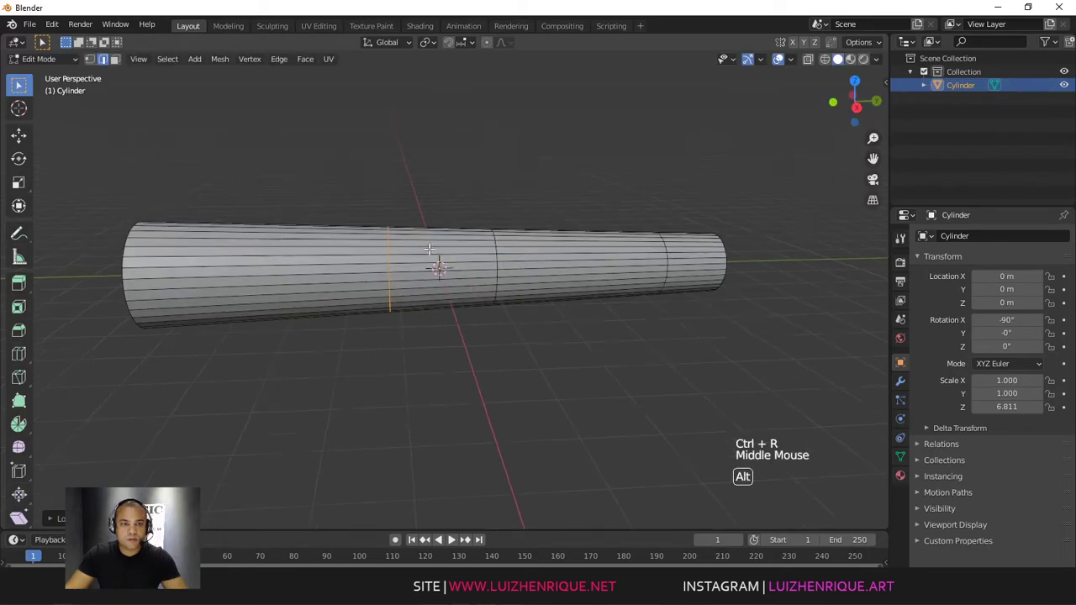
key(ctrl+r)
click(247, 260)
click(210, 260)
Step: Select all four edge loops and bevel them together into narrow bands of two segments each
middle_drag(262, 261, 398, 256)
middle_drag(547, 252, 368, 253)
shift+click(346, 255)
shift+click(348, 256)
shift+click(348, 257)
shift+click(526, 257)
shift+click(526, 257)
shift+click(526, 258)
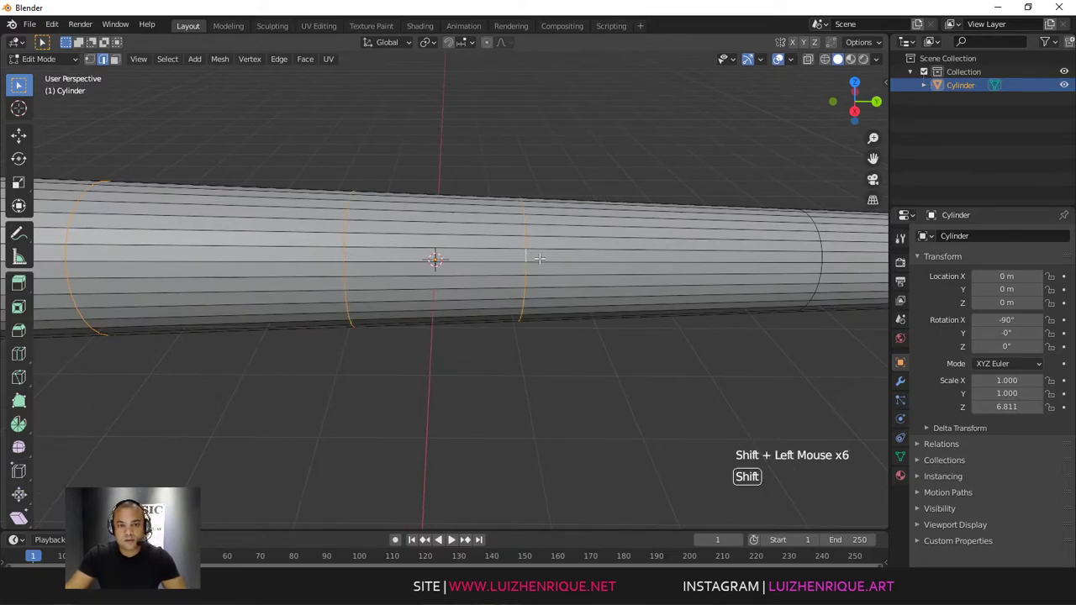
shift+double_click(820, 247)
ctrl+middle_drag(820, 247, 790, 290)
shift+middle_drag(766, 250, 685, 252)
ctrl+middle_drag(686, 252, 688, 223)
key(ctrl+b)
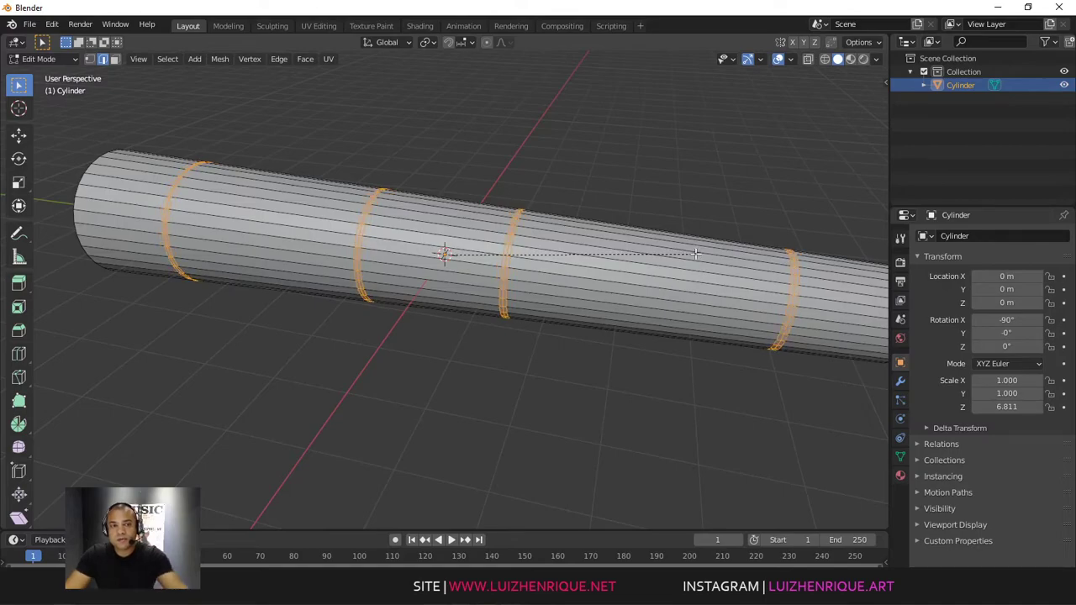
key(shift)
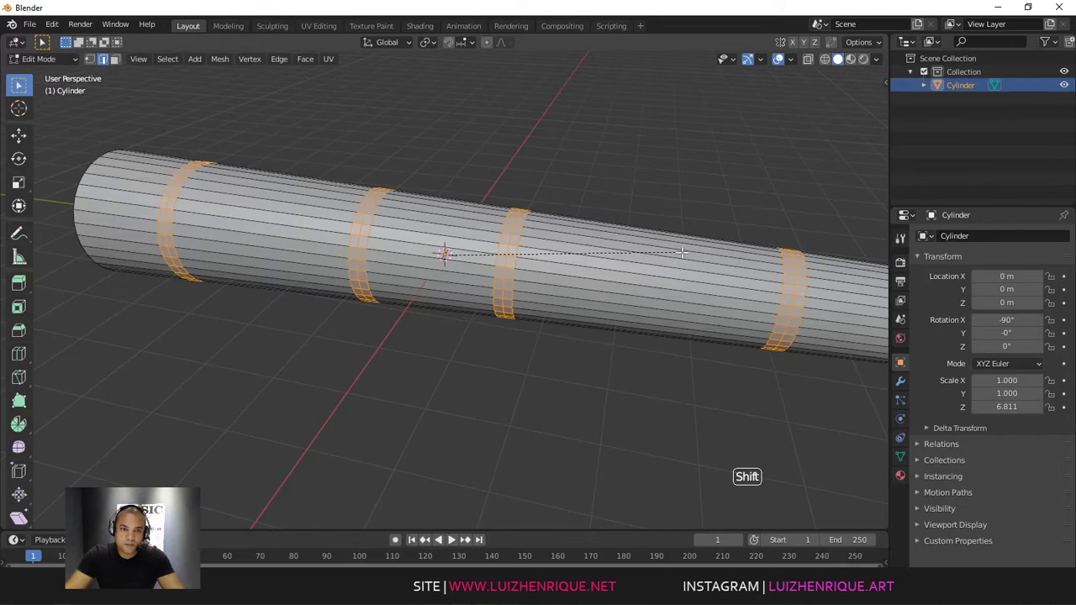
click(688, 252)
Step: Clear the selection and select only the central edge loop of each of the four bevelled bands
middle_drag(689, 252, 688, 251)
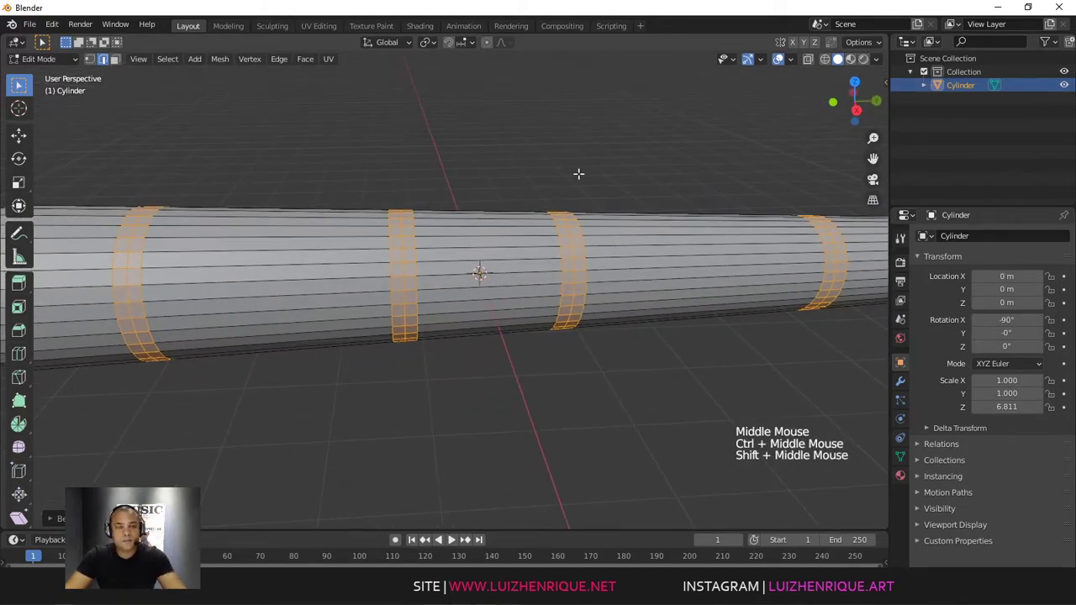
middle_drag(540, 206, 524, 230)
key(2)
click(432, 218)
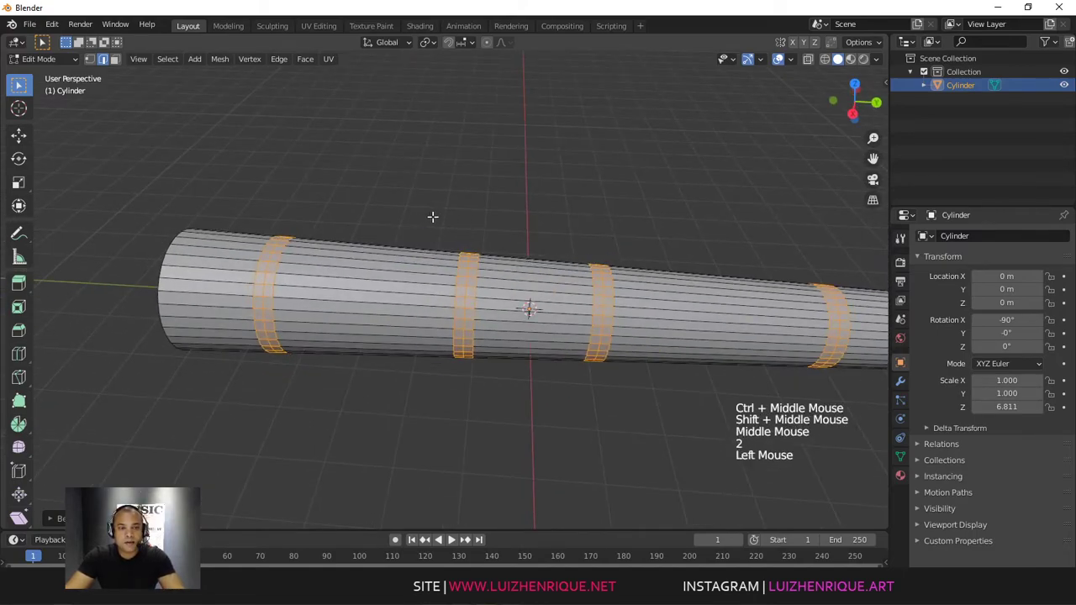
middle_drag(384, 201, 403, 195)
ctrl+middle_drag(403, 195, 326, 275)
alt+triple_click(267, 295)
shift+double_click(509, 328)
ctrl+middle_drag(642, 252, 645, 280)
shift+middle_drag(645, 279, 477, 231)
shift+double_click(503, 300)
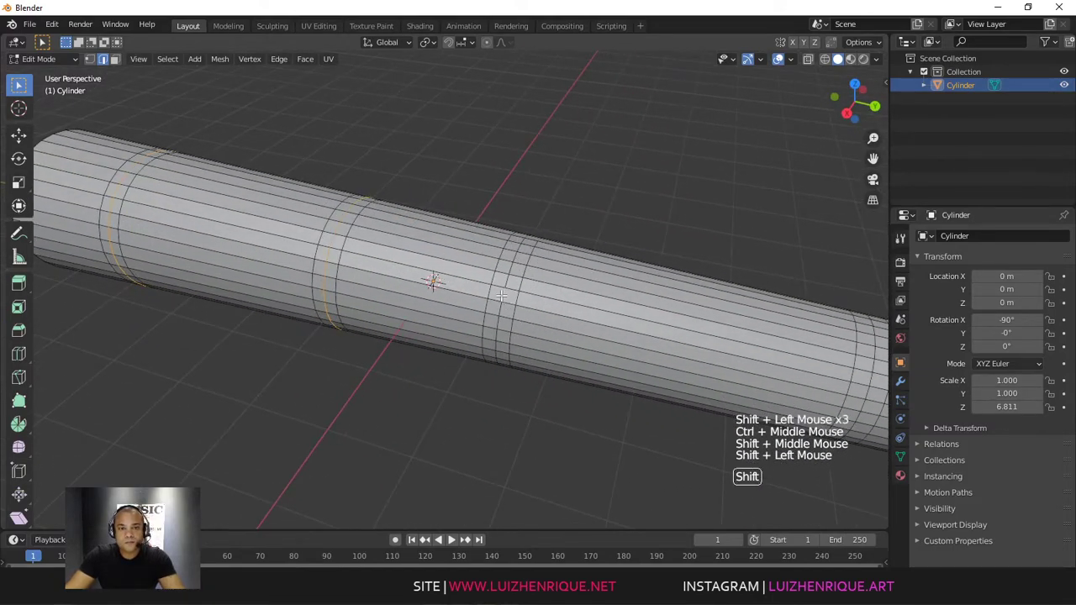
ctrl+middle_drag(602, 240, 603, 266)
shift+middle_drag(603, 266, 376, 211)
shift+double_click(527, 296)
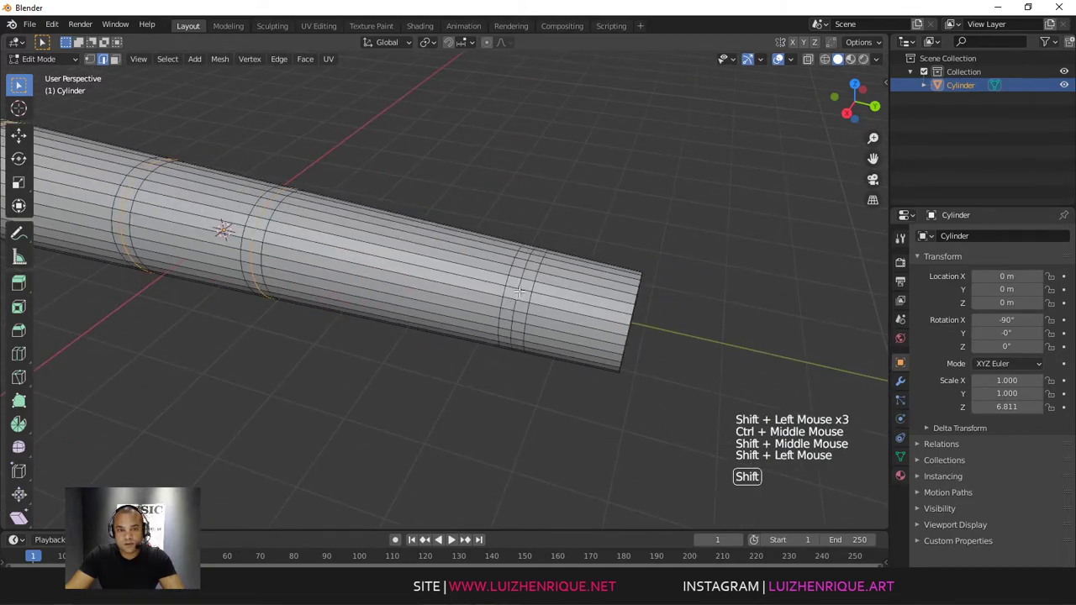
Step: Try to scale the four selected loops up together by about 1.3 around their shared centre, and undo it
ctrl+middle_drag(527, 251, 543, 269)
key(s)
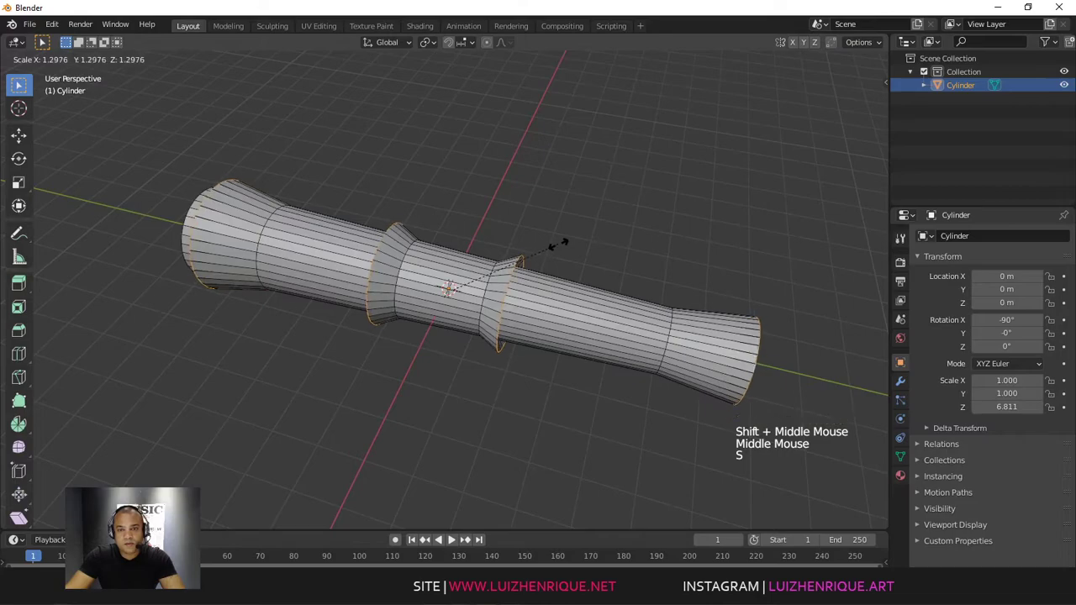
click(559, 243)
middle_drag(560, 243, 674, 213)
key(ctrl+z)
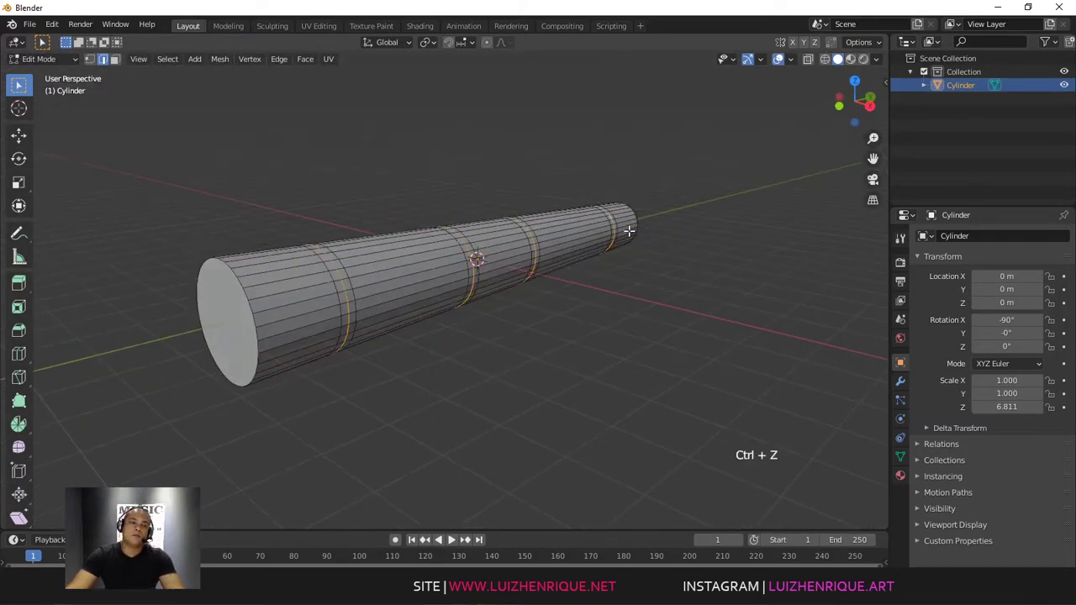
Step: Apply the cylinder's rotation and scale in Object Mode, then return to editing its mesh
key(Tab)
middle_drag(582, 222, 545, 192)
key(ctrl+a)
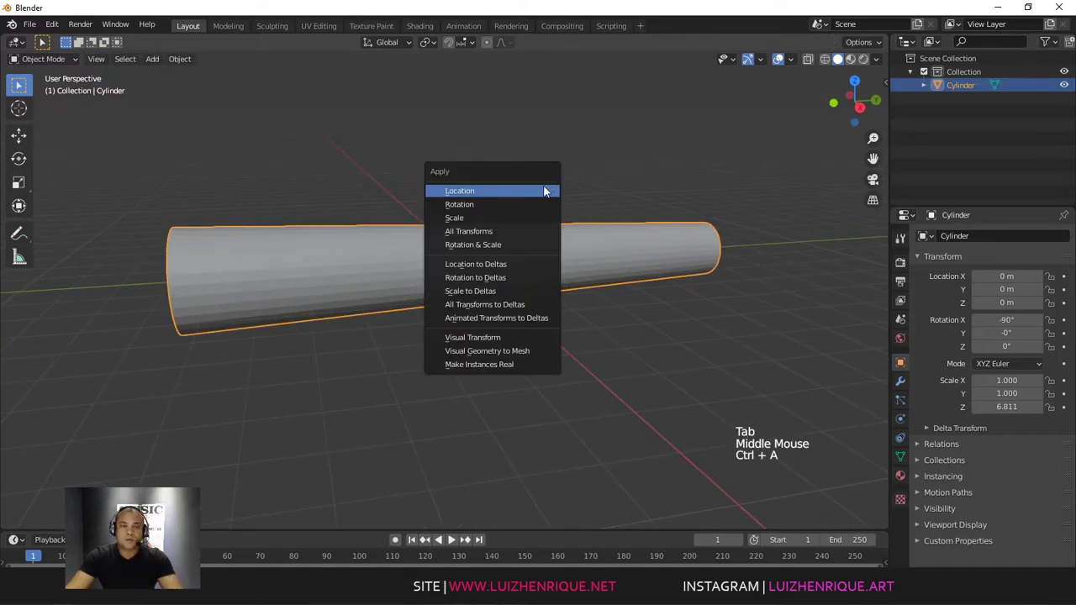
click(499, 242)
key(Tab)
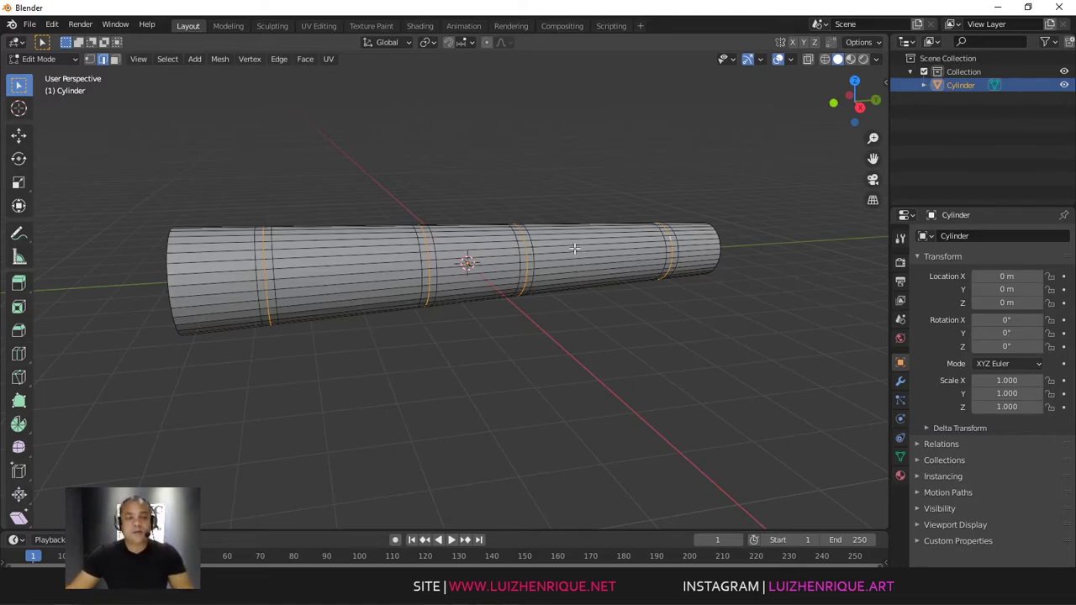
Step: Set the transform pivot point to Individual Origins and scale the four selected edge loops up by about 1.09 into raised rings
click(430, 42)
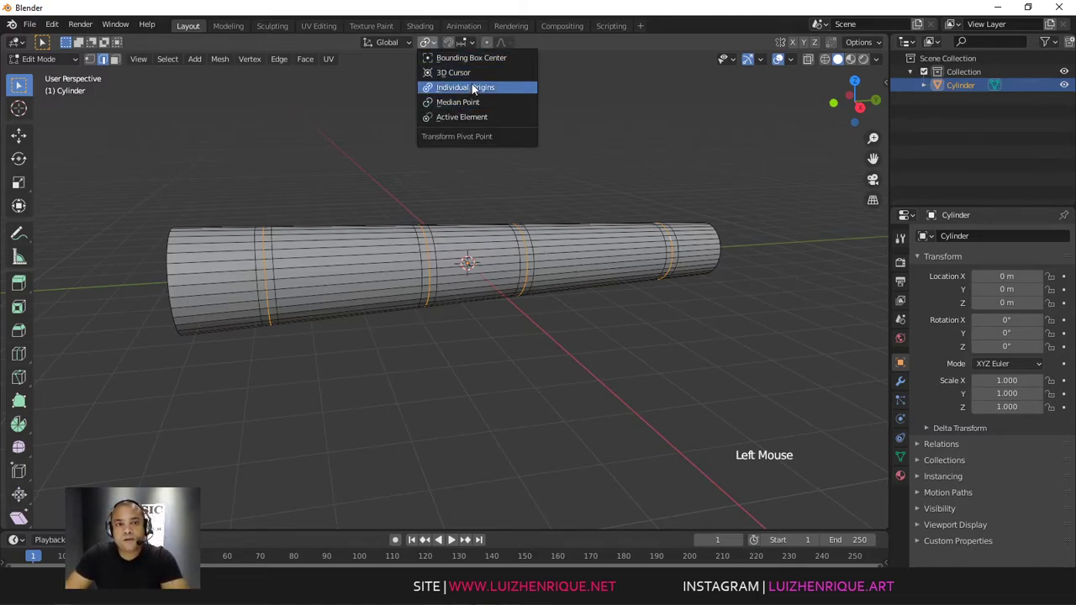
click(474, 88)
middle_drag(591, 183, 522, 255)
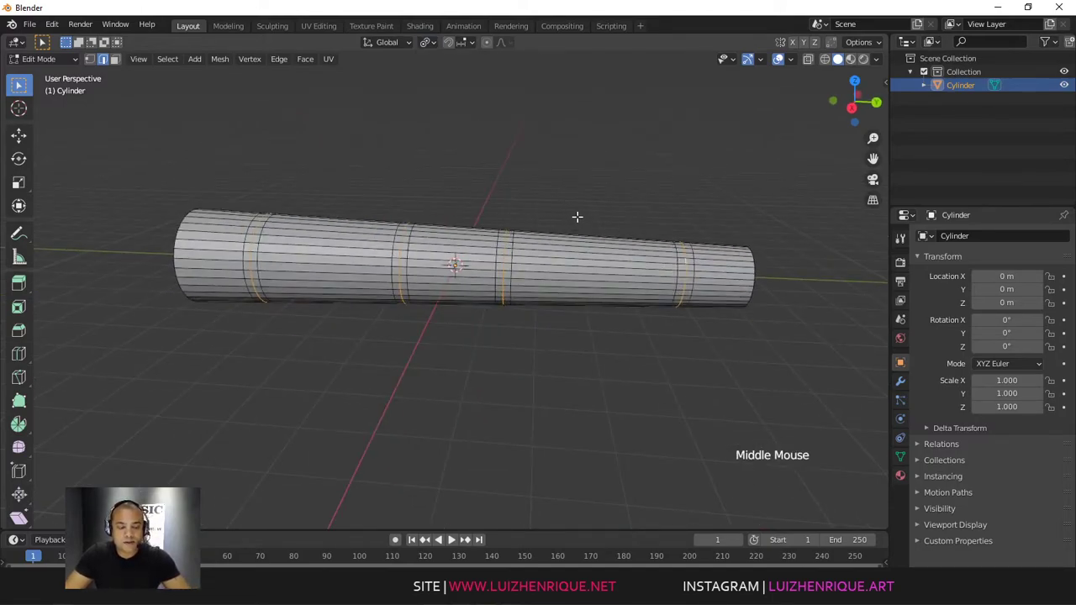
key(s)
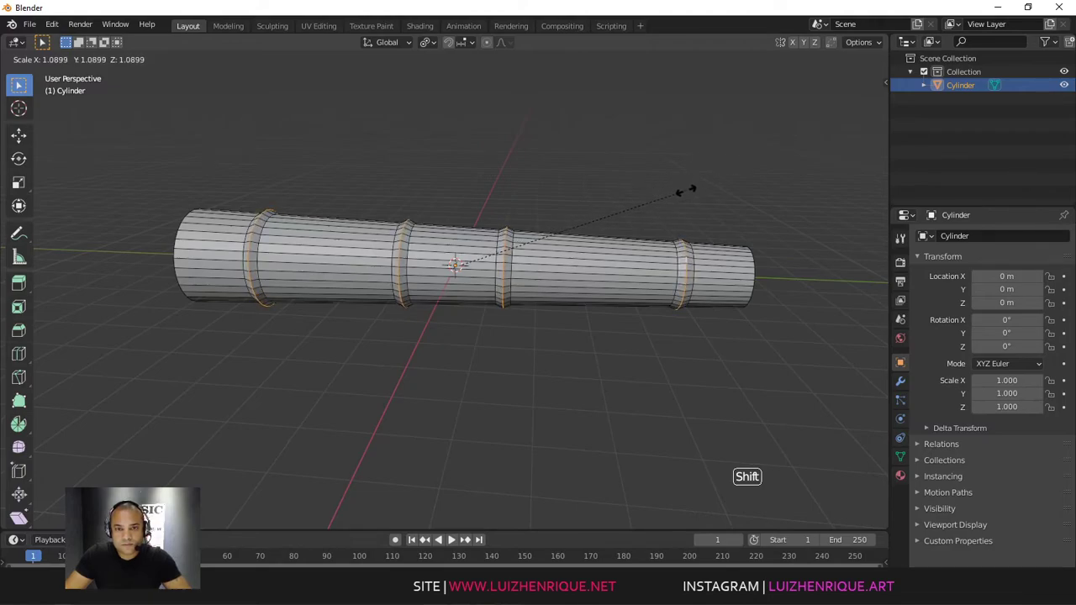
click(686, 191)
Step: Select the cylinder's narrow end face, enable the Move object gizmo, and shift the face along Y toward the nearest ring
mouse_move(726, 192)
middle_down()
mouse_move(734, 164)
mouse_move(719, 179)
middle_up()
shift+middle_drag(719, 179, 647, 175)
middle_drag(647, 175, 686, 187)
key(3)
click(645, 283)
middle_drag(645, 283, 729, 188)
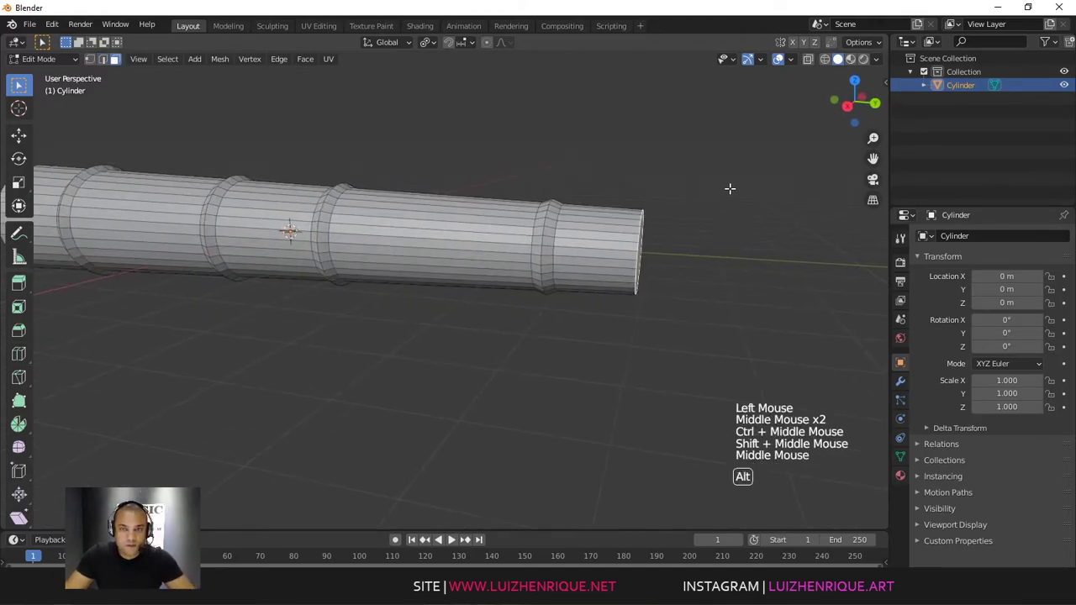
click(761, 61)
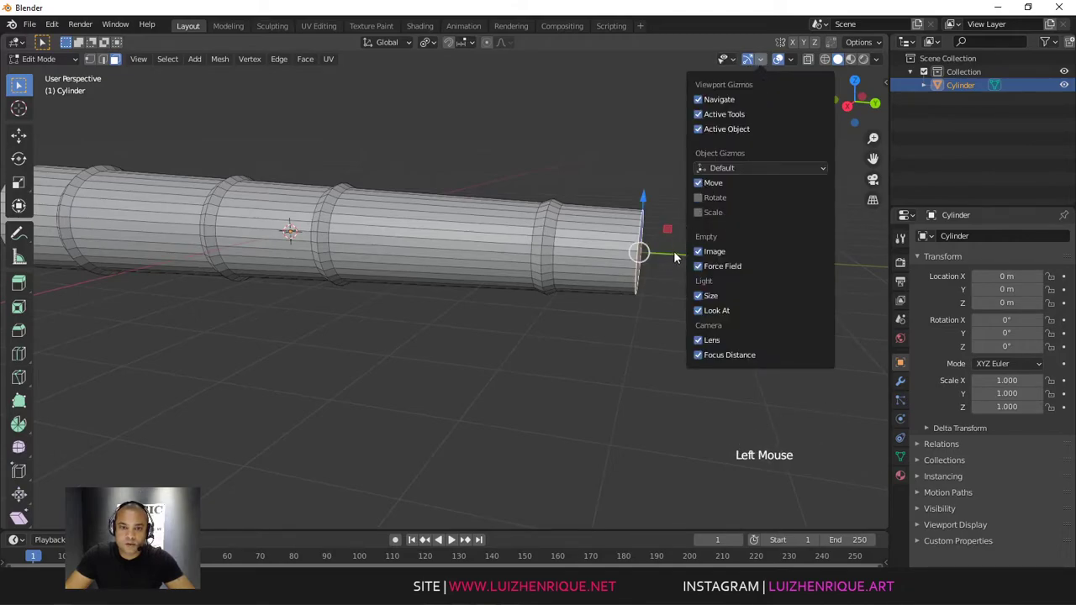
drag(673, 253, 648, 253)
alt+middle_click(656, 234)
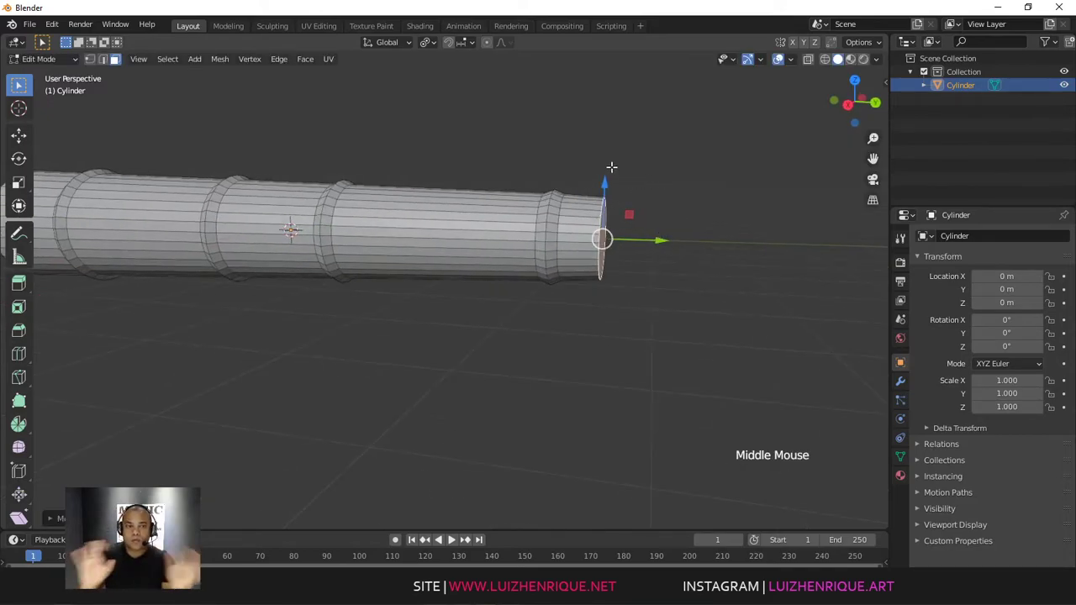
Step: Extrude the narrow end face outward and scale it up by about 1.3 to flare the muzzle
middle_drag(628, 197, 620, 194)
ctrl+middle_drag(620, 194, 624, 193)
ctrl+middle_drag(624, 193, 630, 194)
middle_drag(630, 194, 635, 200)
key(e)
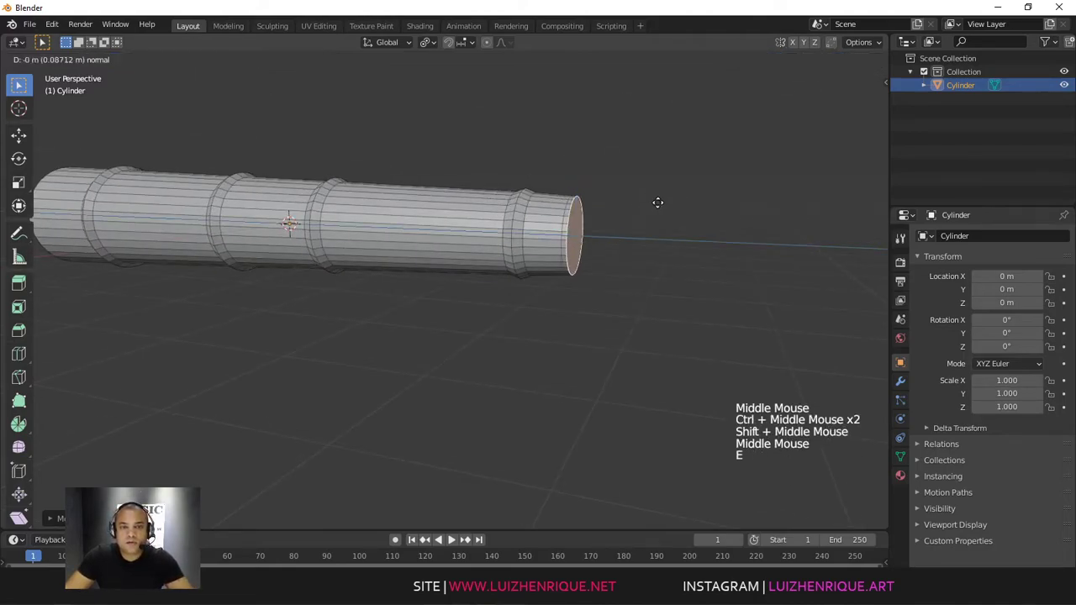
click(677, 203)
key(s)
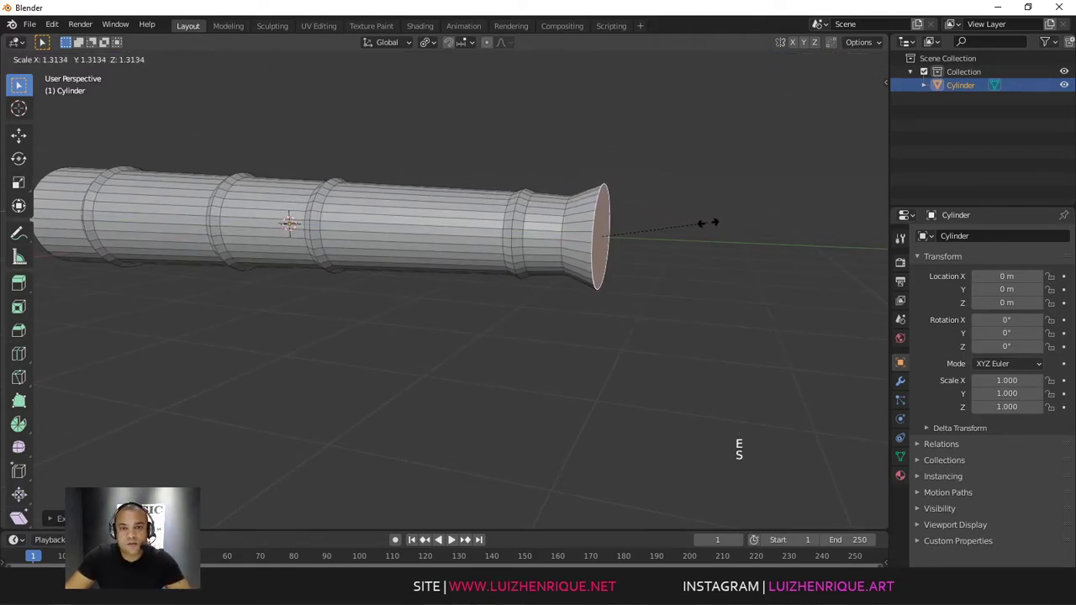
click(715, 229)
Step: Extrude the flared muzzle face outward once more and scale it down so the new section tapers
key(e)
click(748, 234)
key(s)
click(715, 243)
middle_drag(714, 244, 706, 248)
Step: Select the edge loop at the muzzle's widest point and scale it down to about 0.87
click(614, 248)
double_click(615, 247)
key(2)
click(610, 252)
double_click(615, 245)
key(s)
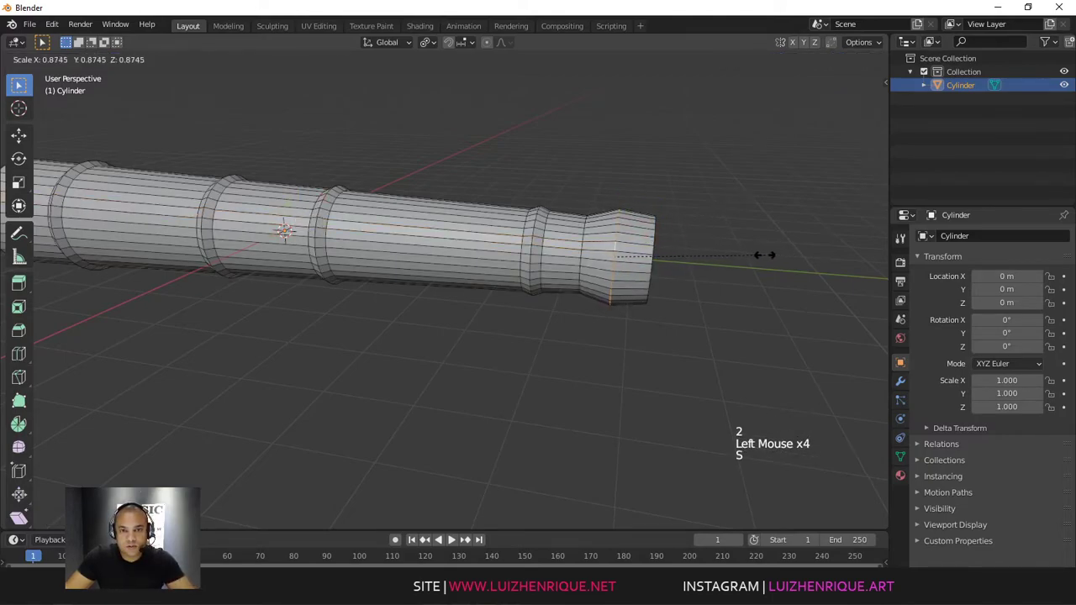
click(763, 254)
middle_drag(763, 254, 706, 236)
Step: Select the muzzle's end face and scale it down to about 0.83
key(3)
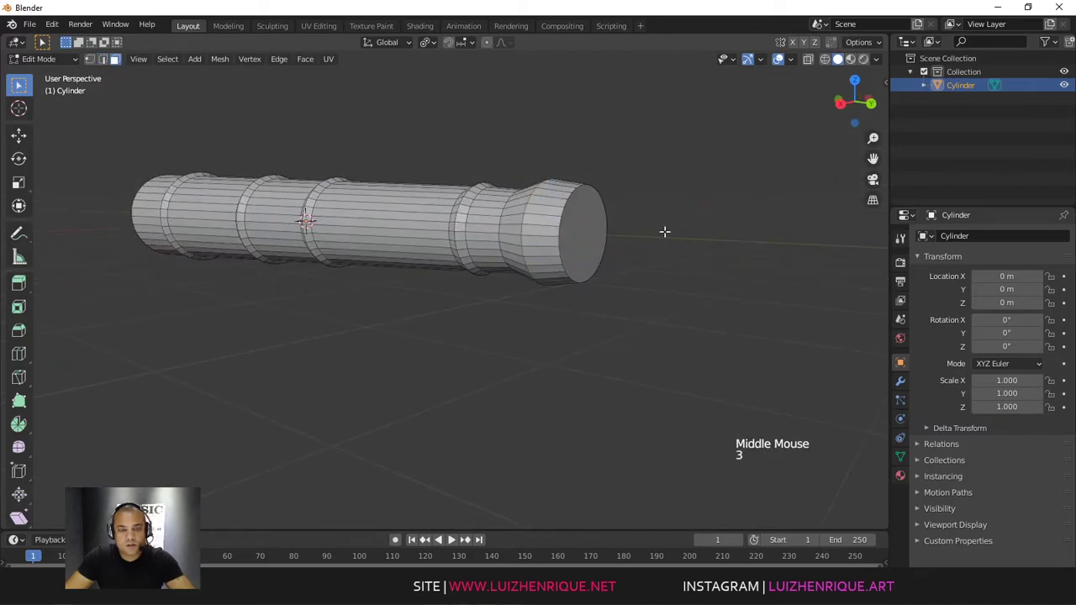
click(596, 239)
key(s)
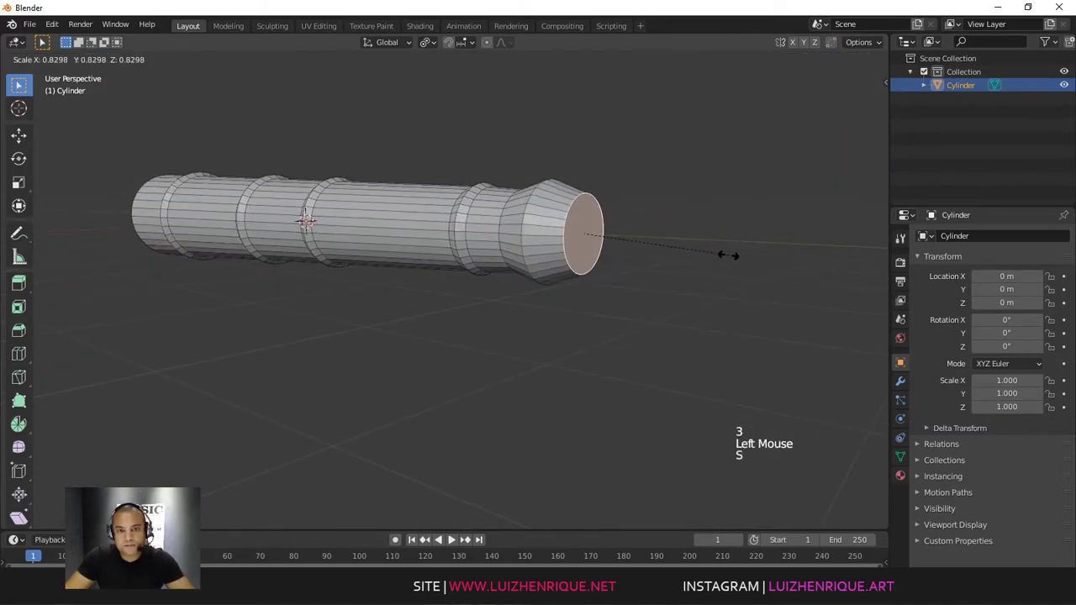
click(724, 249)
mouse_move(723, 244)
middle_down()
mouse_move(716, 258)
mouse_move(722, 245)
middle_up()
shift+middle_drag(722, 246, 745, 224)
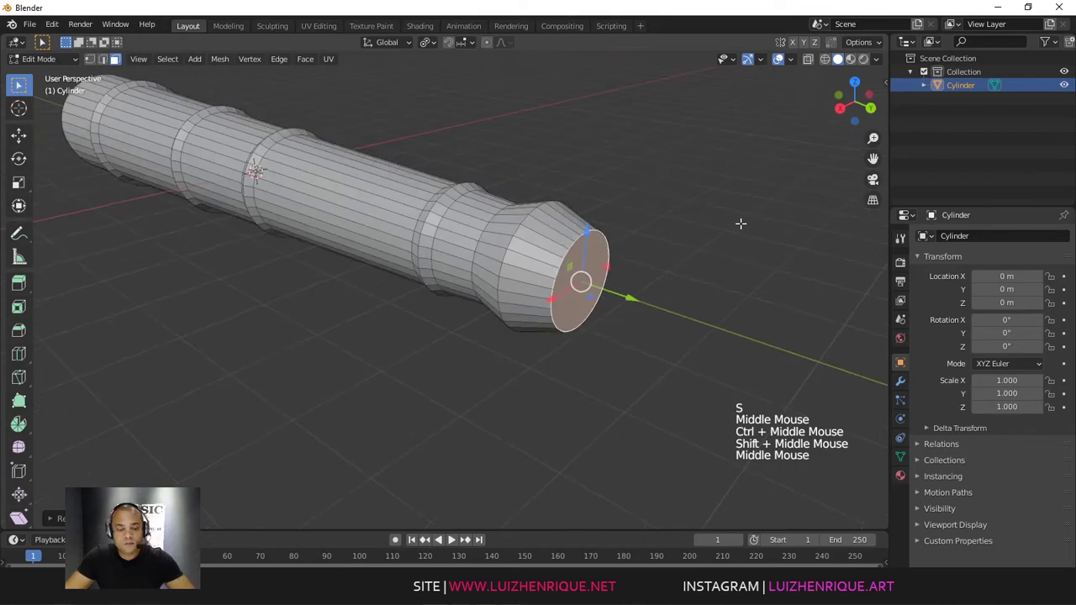
Step: Inset the muzzle's end face by about 0.15 to form a thin rim
middle_drag(576, 198, 565, 184)
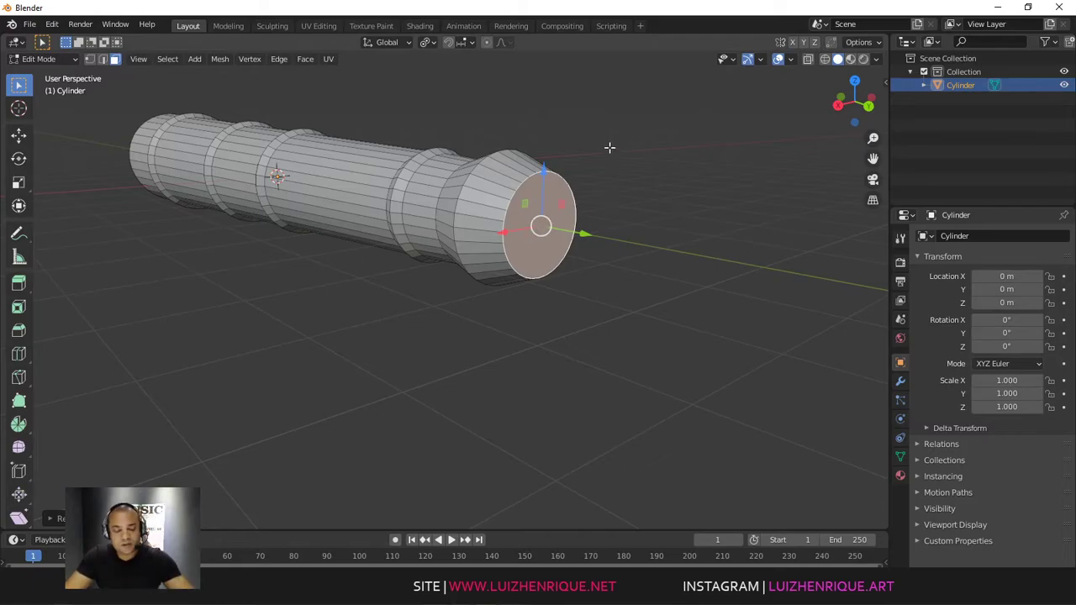
middle_drag(561, 178, 565, 198)
mouse_move(564, 198)
ctrl+middle_down()
mouse_move(569, 180)
mouse_move(573, 195)
ctrl+middle_up()
middle_drag(573, 195, 568, 151)
ctrl+middle_drag(568, 151, 632, 170)
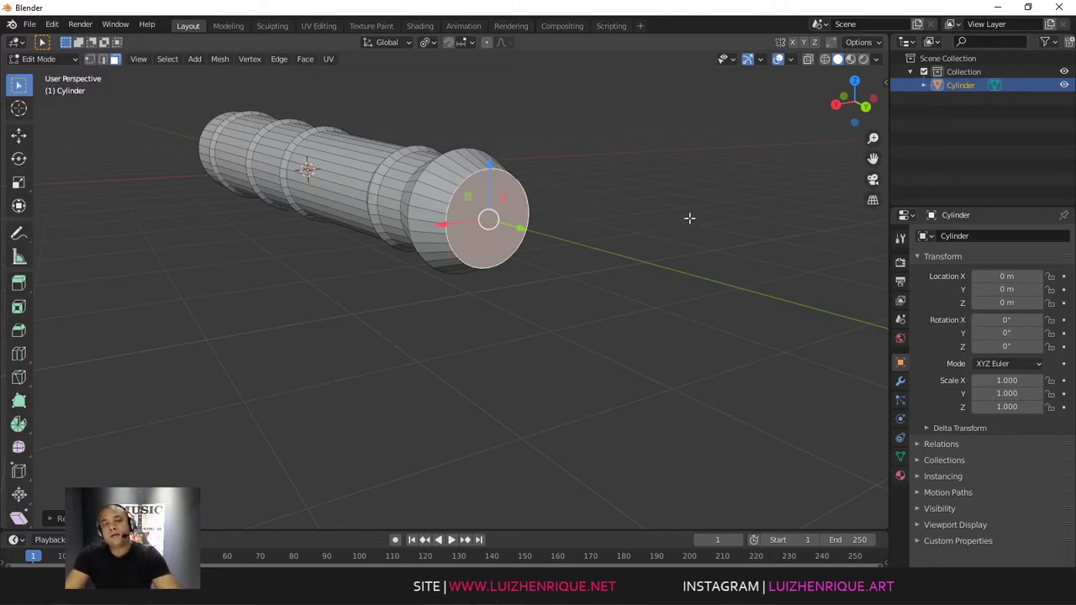
key(i)
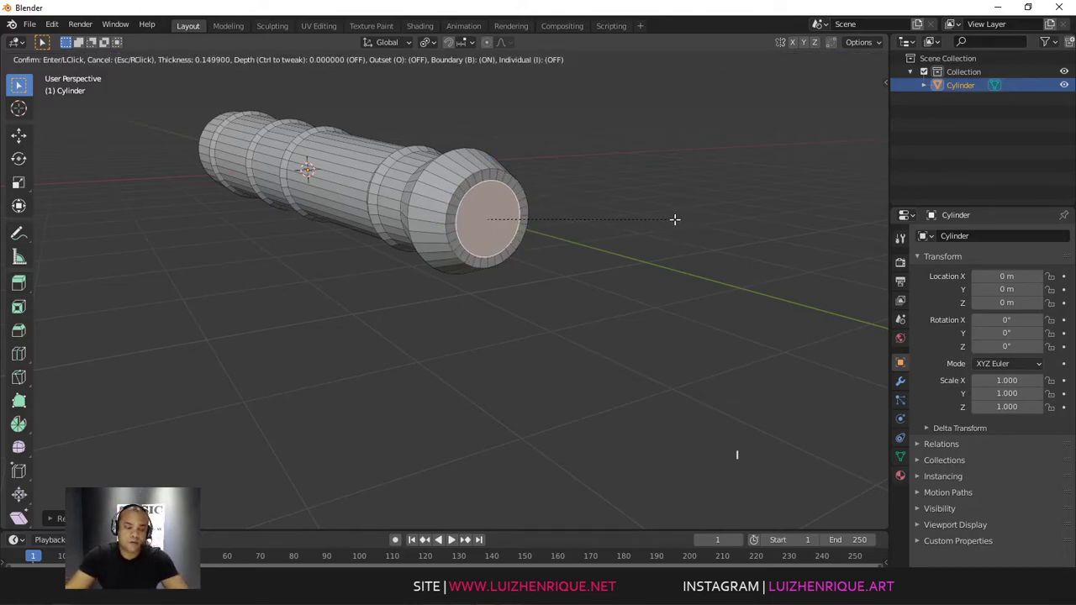
click(667, 214)
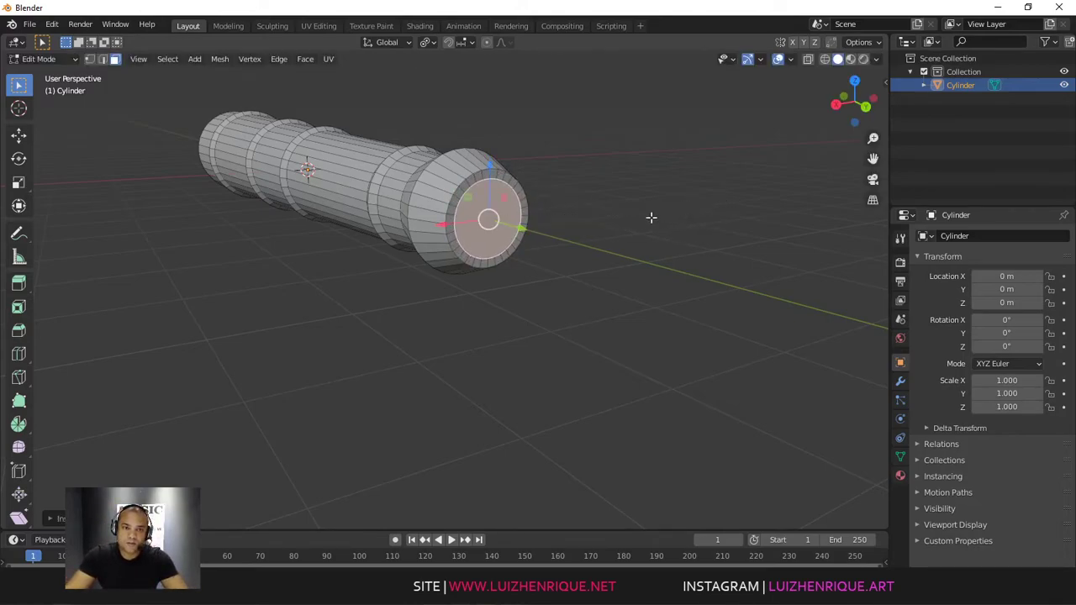
Step: Extrude the inset muzzle face inward to hollow the opening, and delete the recessed face
middle_drag(565, 212, 583, 145)
key(e)
click(672, 221)
shift+middle_drag(583, 145, 528, 187)
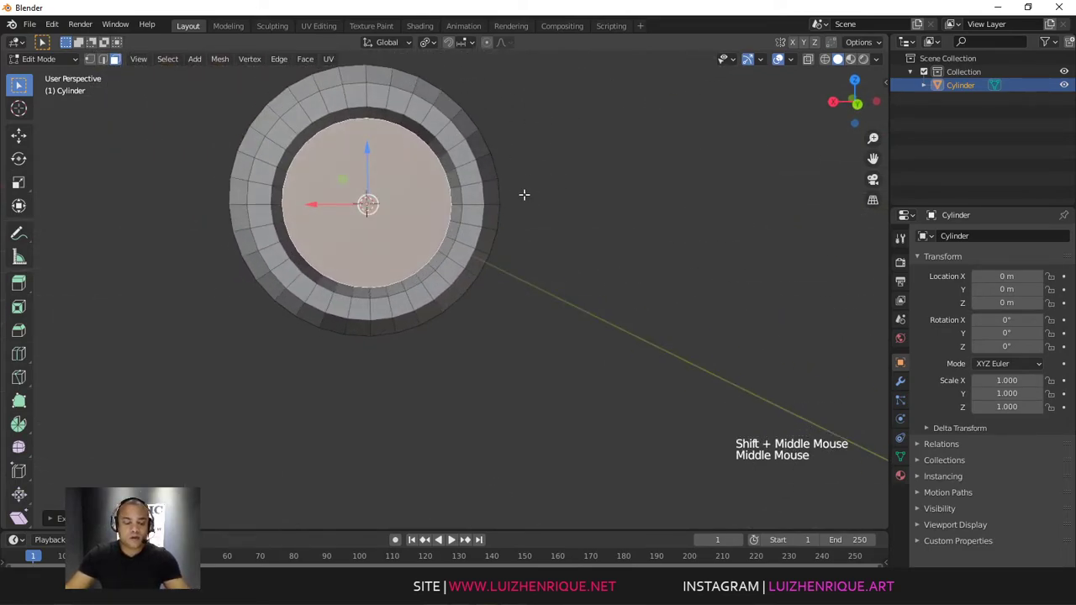
key(x)
click(549, 277)
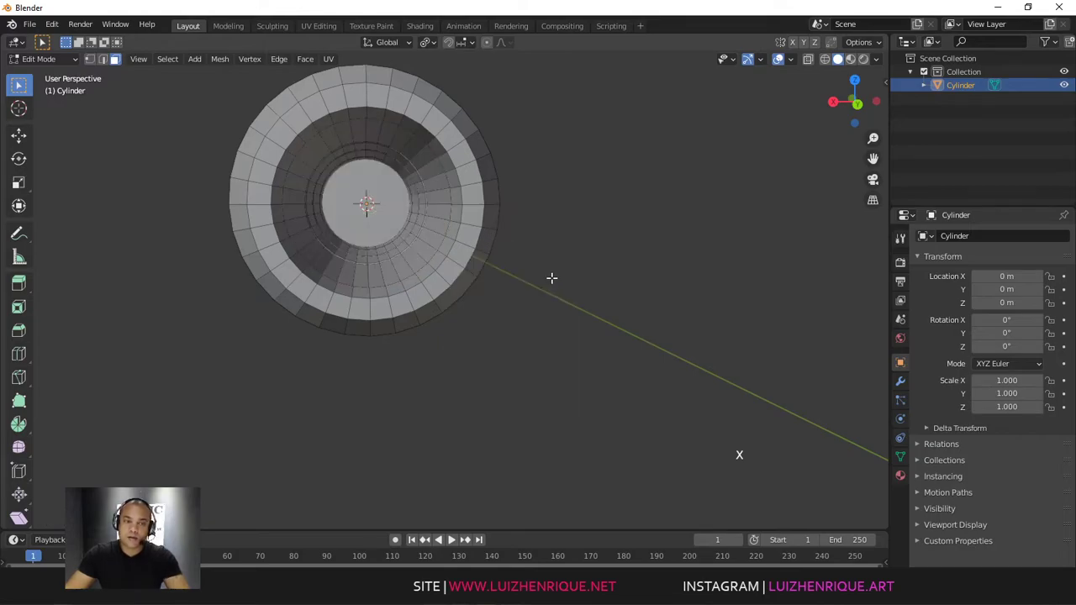
Step: Select the open edge loop at the back of the muzzle recess and close it with Grid Fill
middle_drag(522, 176, 625, 197)
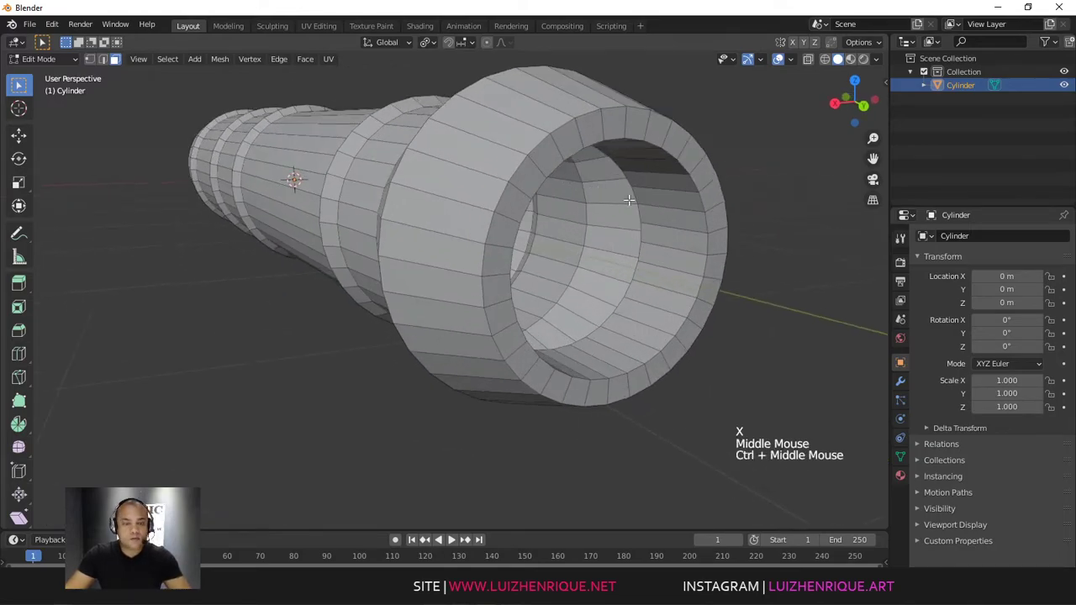
key(2)
click(639, 216)
double_click(640, 213)
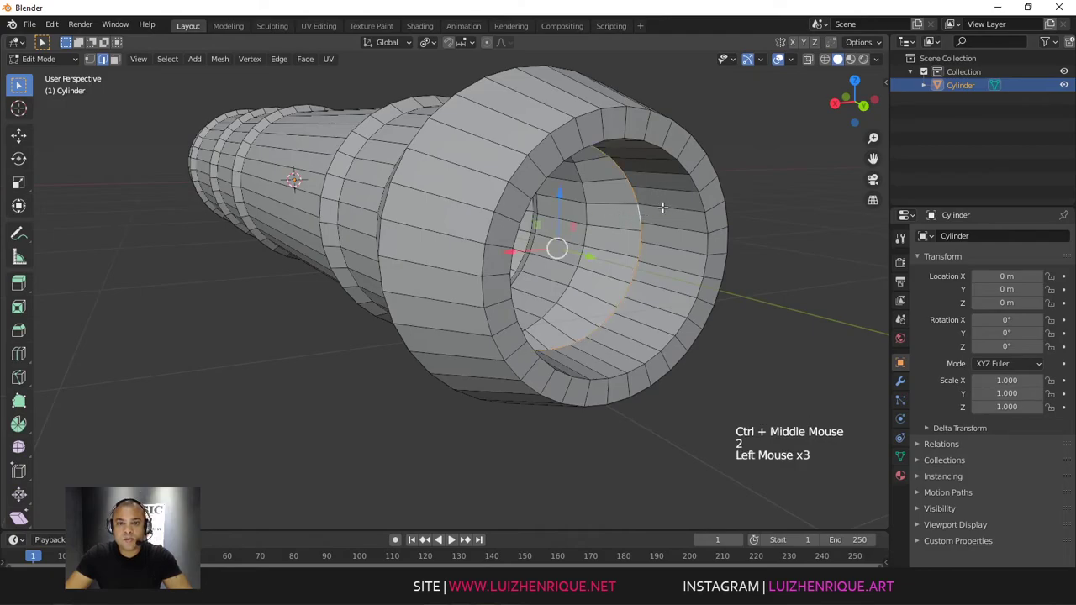
ctrl+middle_drag(629, 220, 578, 263)
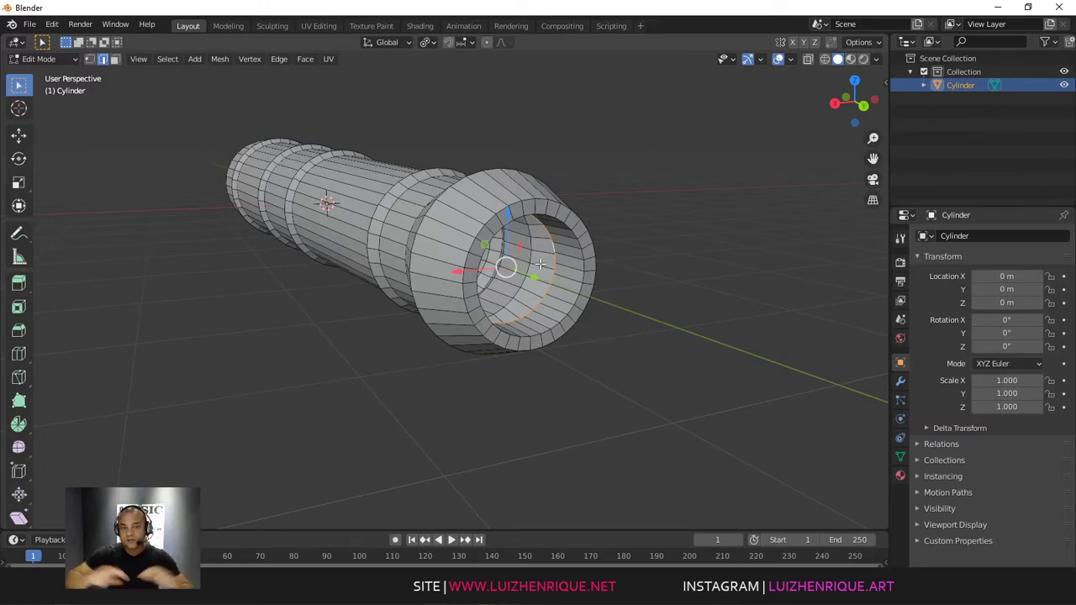
middle_drag(508, 135, 516, 159)
middle_drag(517, 160, 519, 135)
shift+middle_drag(519, 134, 512, 151)
ctrl+middle_drag(512, 150, 516, 162)
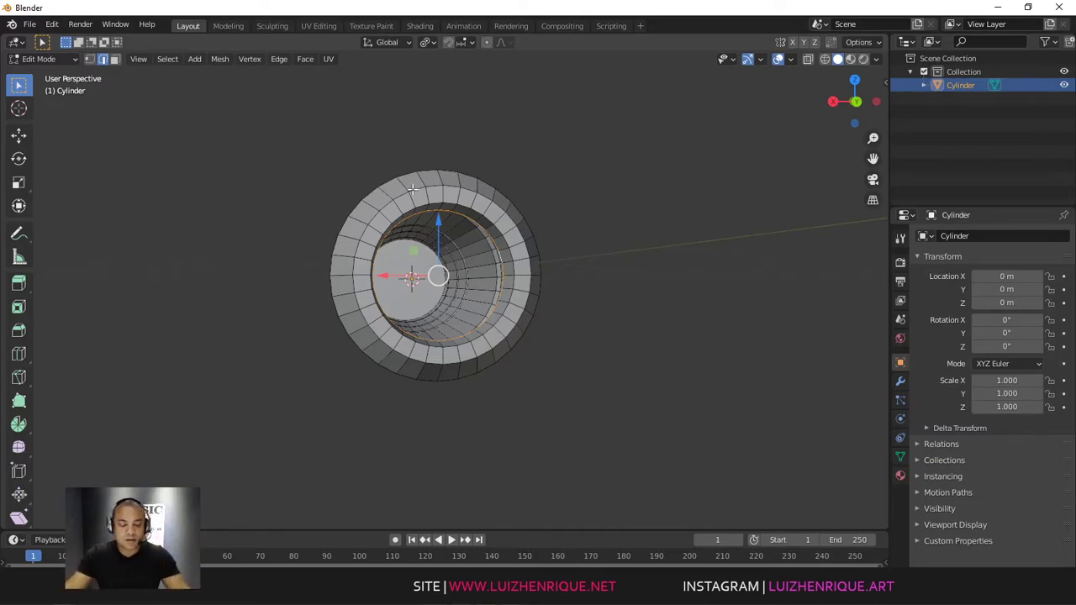
middle_drag(468, 207, 551, 212)
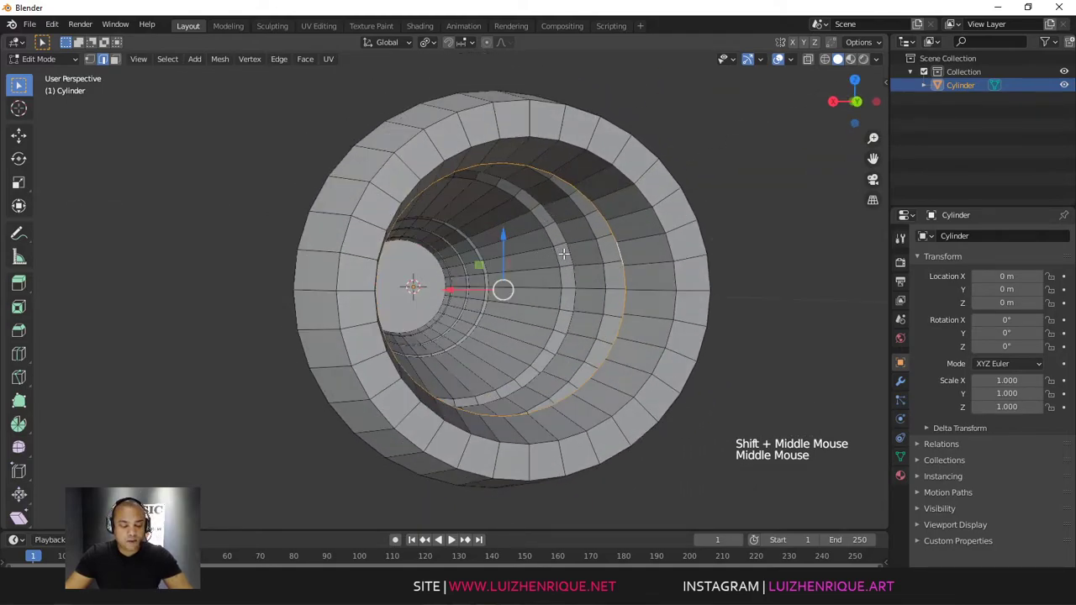
key(ctrl+f)
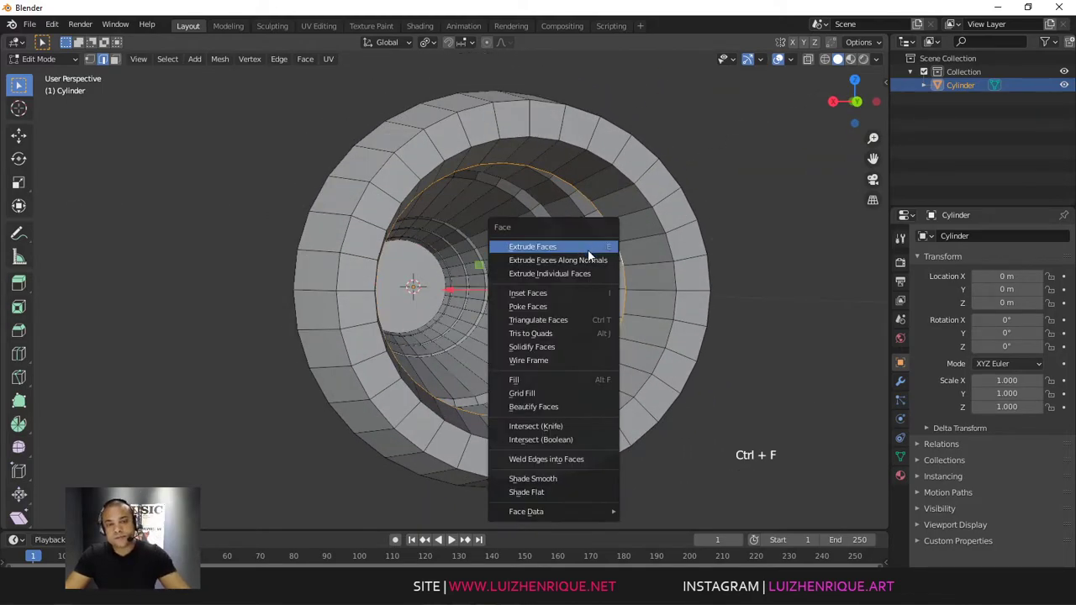
click(558, 390)
Step: Select the face closing the cylinder's wide end and move it along Y toward the nearest ring
ctrl+middle_drag(565, 379, 564, 353)
ctrl+middle_drag(564, 353, 638, 284)
shift+middle_drag(617, 283, 639, 277)
shift+middle_drag(638, 277, 309, 294)
click(319, 290)
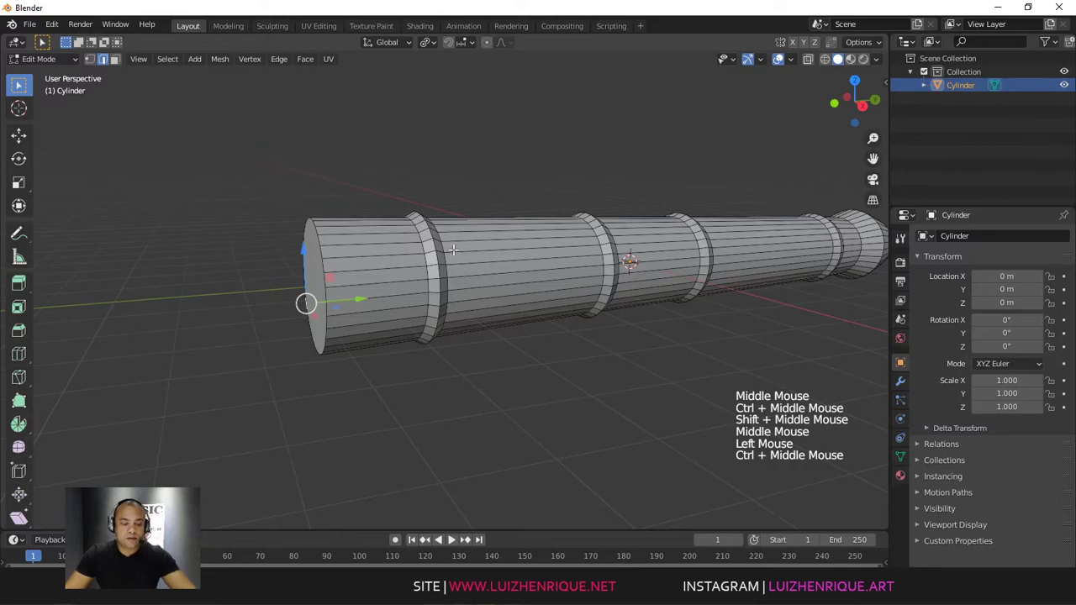
key(3)
click(330, 276)
click(369, 280)
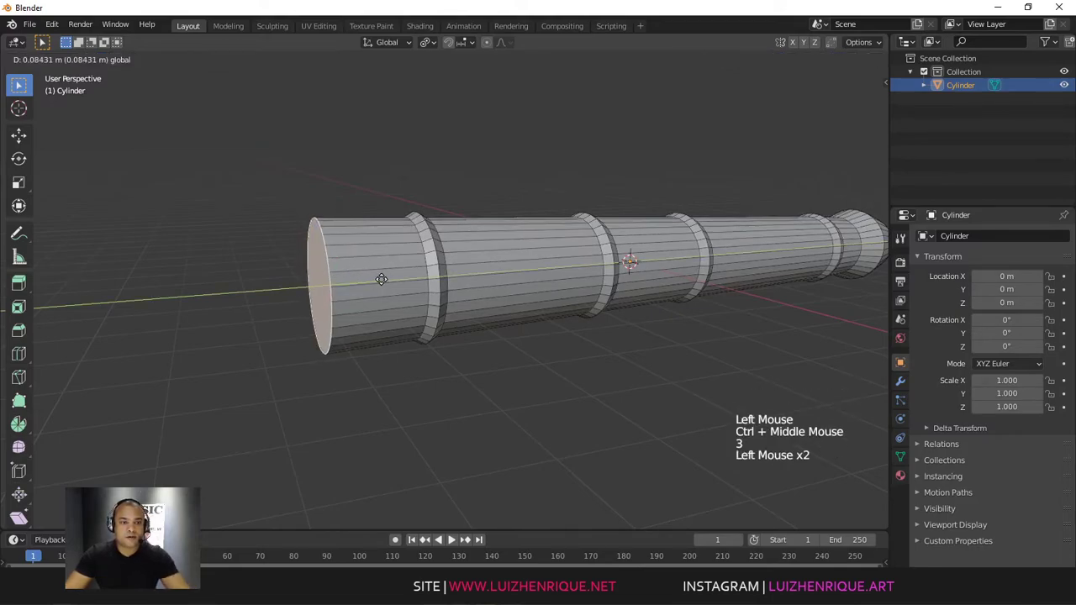
Step: Extrude the wide end face outward by just over 0.8 m and scale it down to taper the end
shift+middle_drag(373, 281, 526, 233)
key(e)
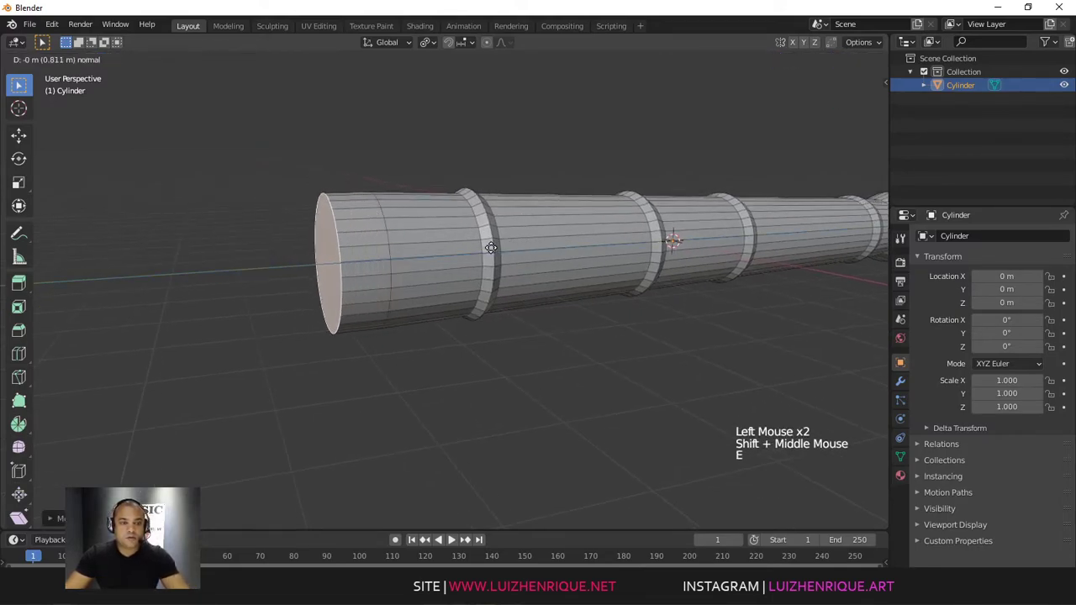
click(558, 254)
key(s)
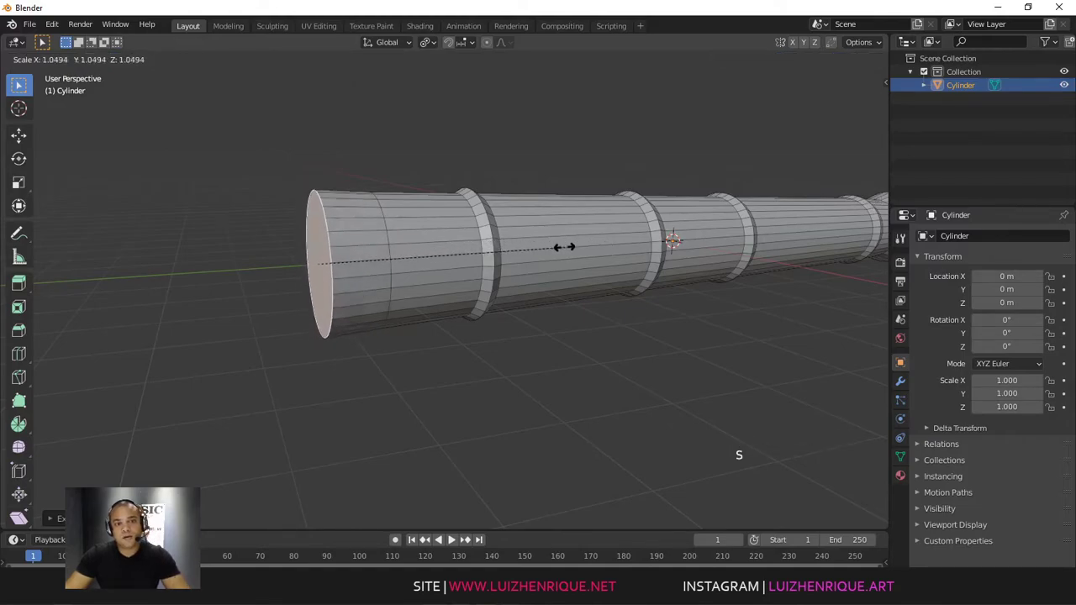
click(492, 249)
Step: Inset the tapered wide end's face to leave a small round face about half its diameter
ctrl+middle_drag(492, 249, 492, 257)
middle_drag(493, 257, 556, 236)
key(i)
click(622, 261)
mouse_move(556, 237)
shift+middle_down()
mouse_move(569, 216)
mouse_move(551, 229)
shift+middle_up()
middle_drag(486, 266, 418, 257)
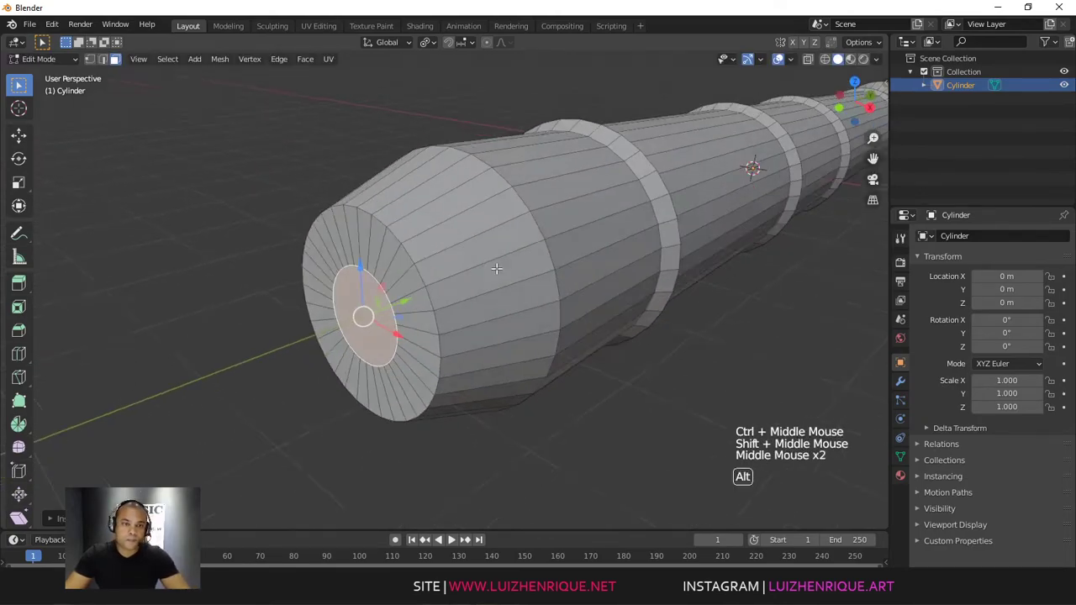
Step: Select the outer edge loop around the tapered end and round it with a wide two-segment bevel
key(2)
click(408, 251)
double_click(408, 252)
key(ctrl+b)
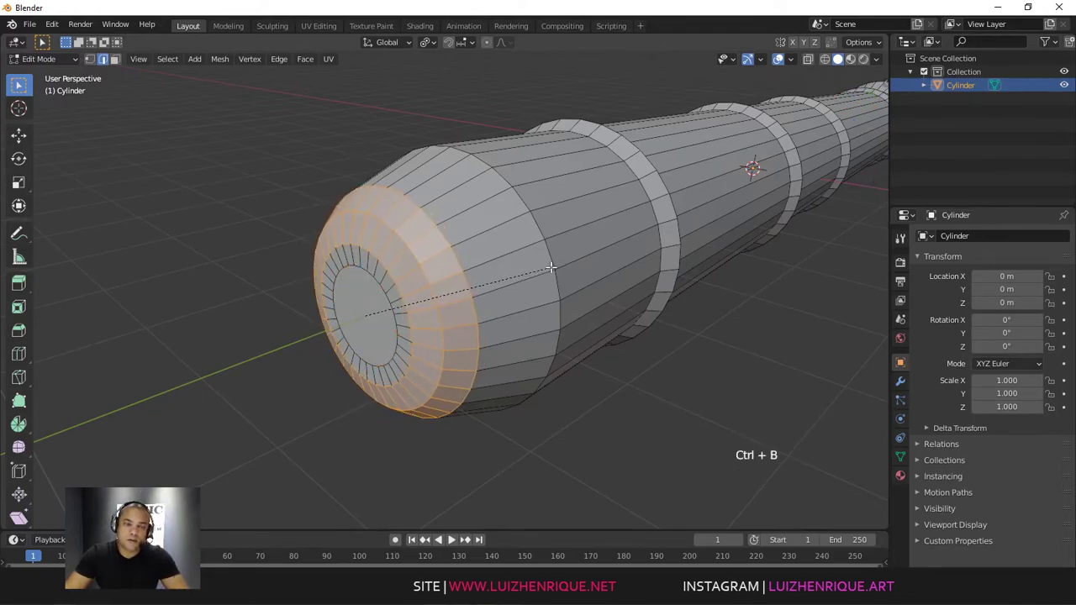
click(542, 268)
middle_drag(542, 268, 473, 263)
Step: Scale down the small centre face of the rounded end and extrude it outward into a short stub
key(3)
click(382, 294)
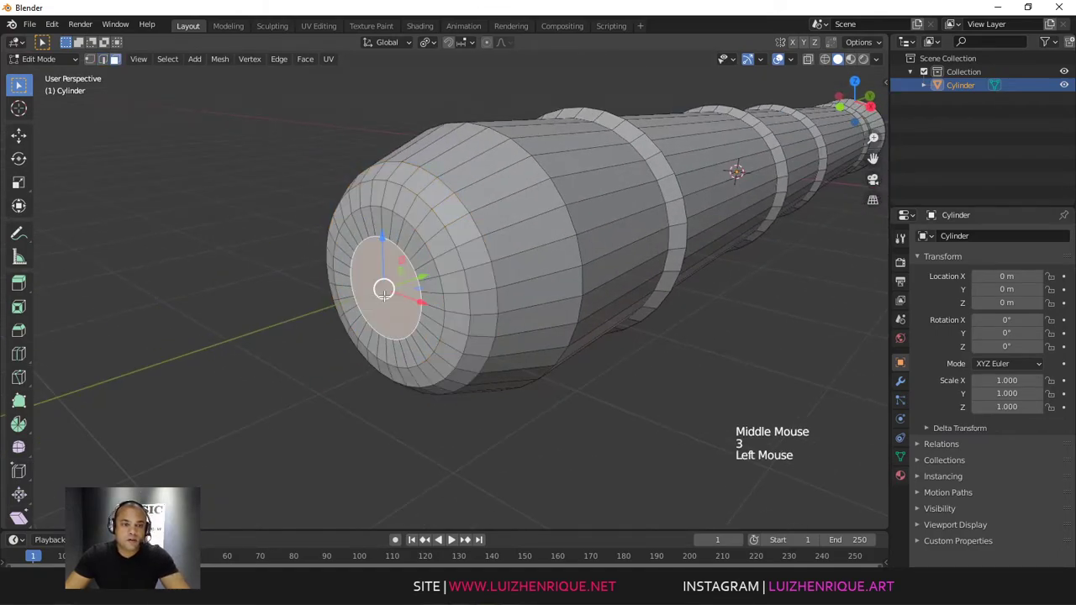
key(s)
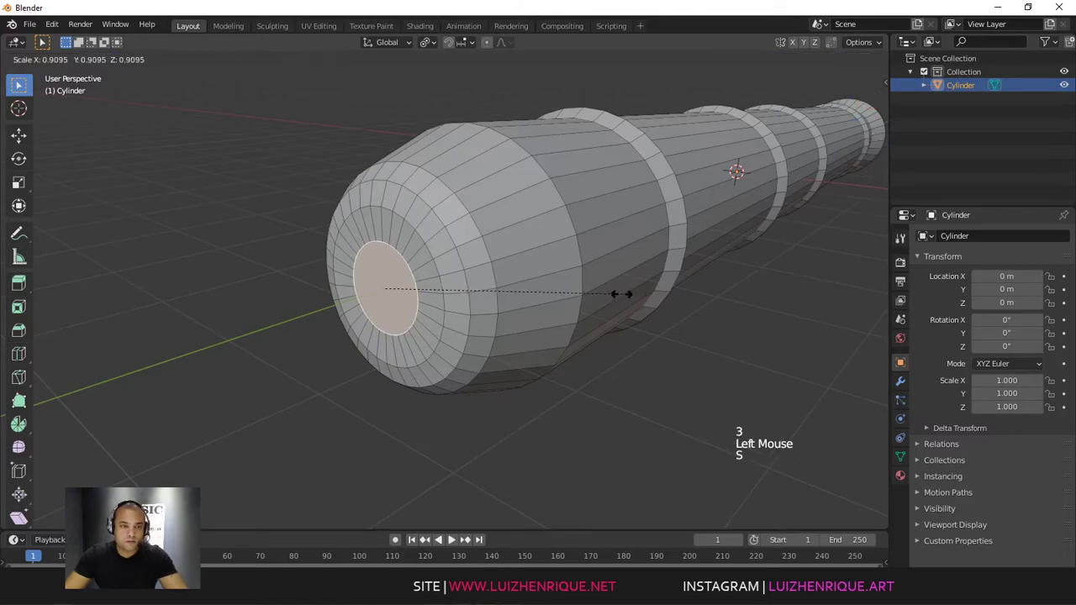
click(578, 291)
middle_drag(431, 247, 470, 269)
shift+middle_drag(470, 269, 569, 285)
key(e)
click(489, 279)
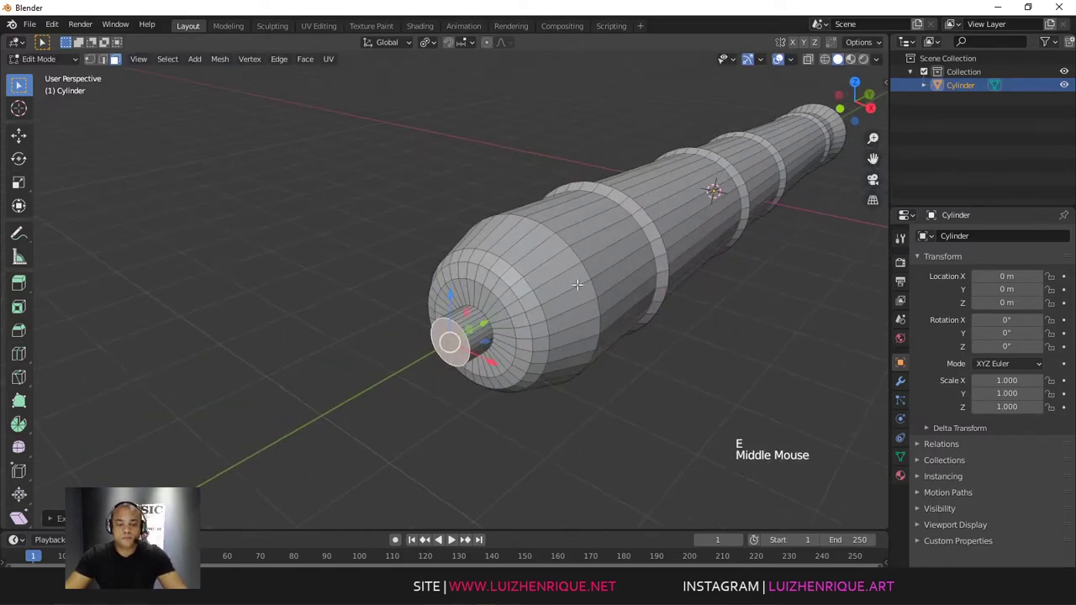
Step: Inset the end face of the rear stub and extrude the inner face outward into a smaller second stub
key(i)
click(596, 283)
key(e)
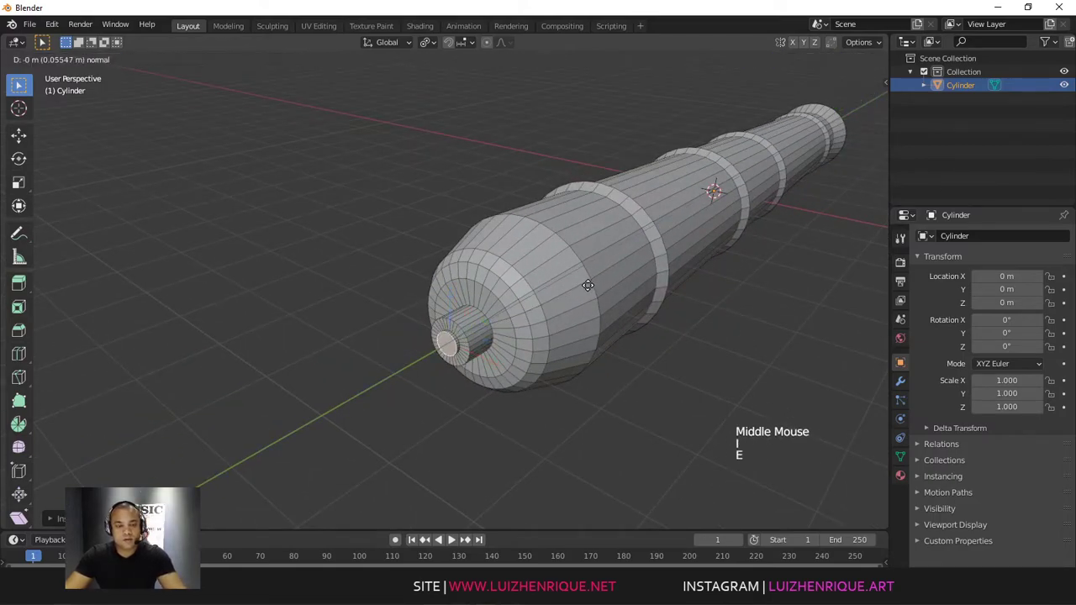
click(577, 289)
Step: Delete the end face of the smaller stub and close the open edge loop with Grid Fill
middle_drag(578, 289, 516, 264)
shift+middle_drag(517, 264, 609, 254)
key(x)
click(614, 260)
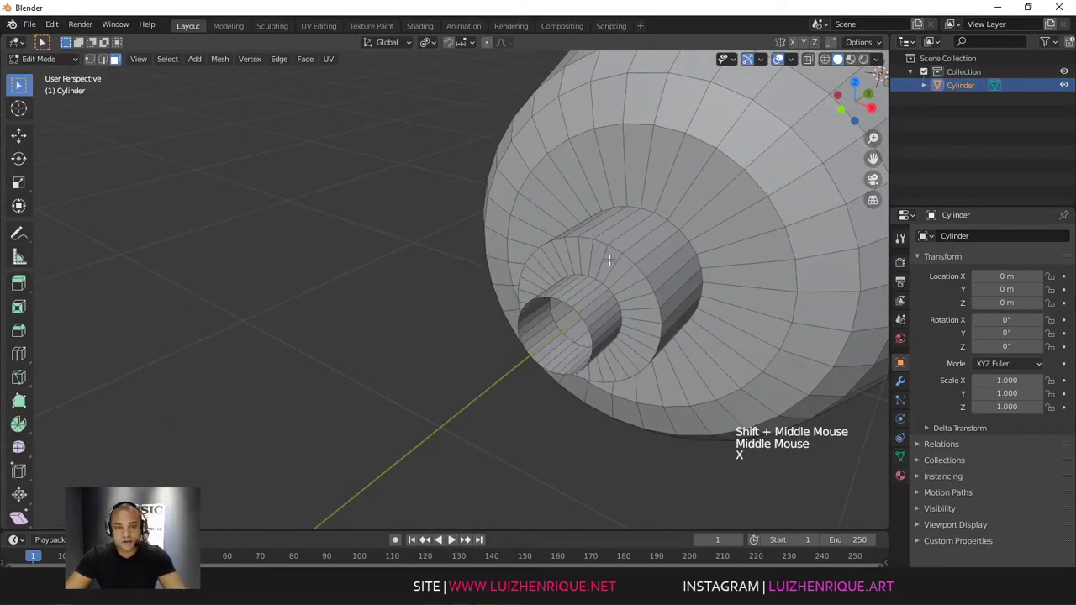
key(2)
double_click(570, 305)
key(ctrl+f)
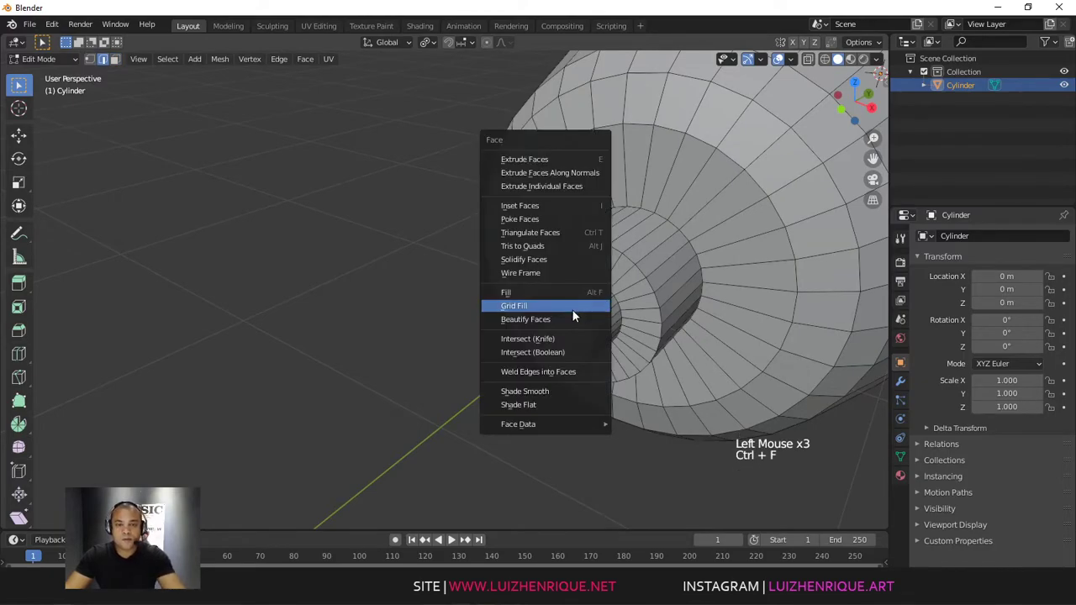
click(555, 307)
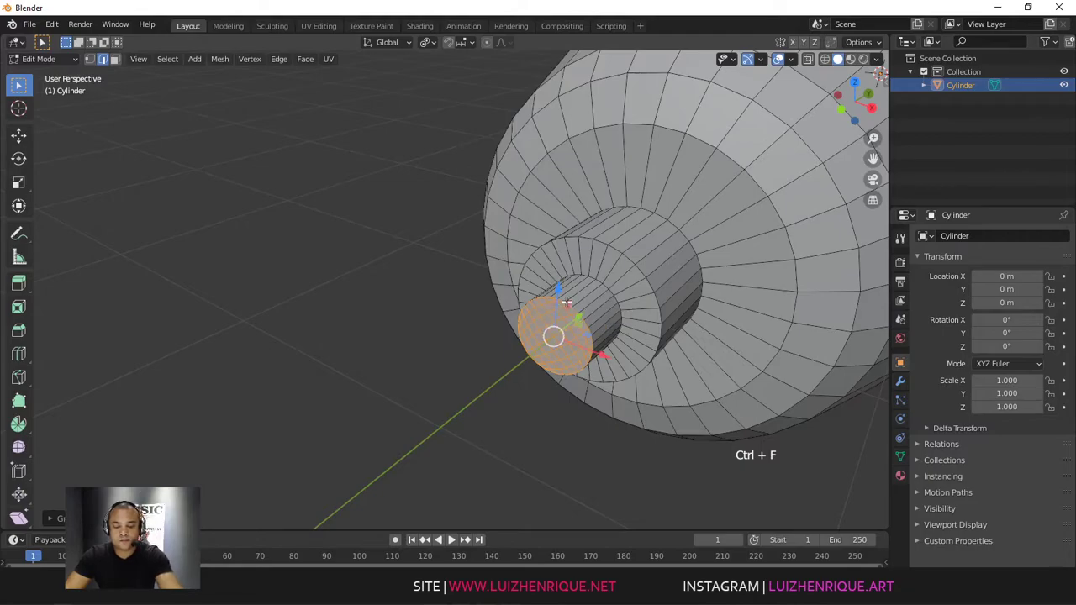
Step: In Object Mode, rotate the whole barrel about 3° around the global X axis
alt+middle_click(646, 244)
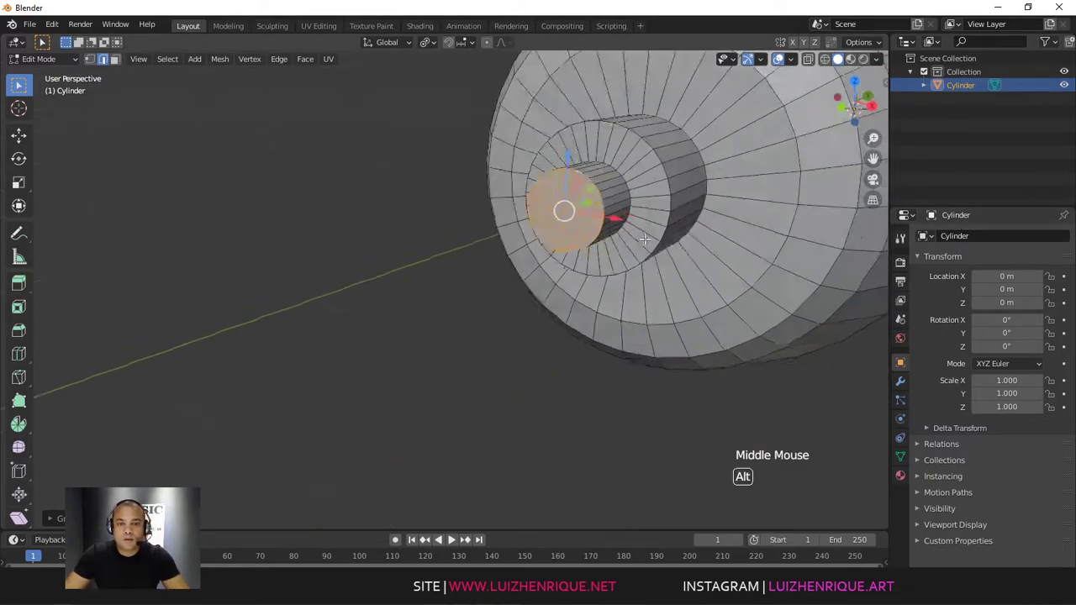
ctrl+alt+middle_click(644, 241)
ctrl+middle_drag(644, 241, 740, 261)
mouse_move(739, 260)
ctrl+middle_down()
mouse_move(766, 236)
mouse_move(756, 250)
ctrl+middle_up()
ctrl+middle_drag(756, 249, 733, 252)
key(Tab)
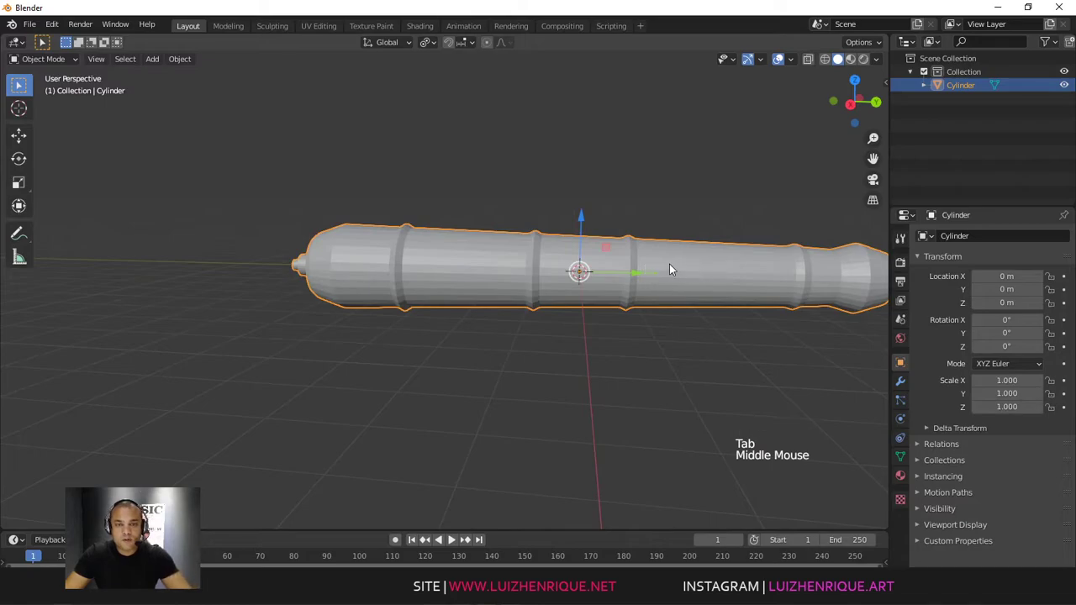
key(r)
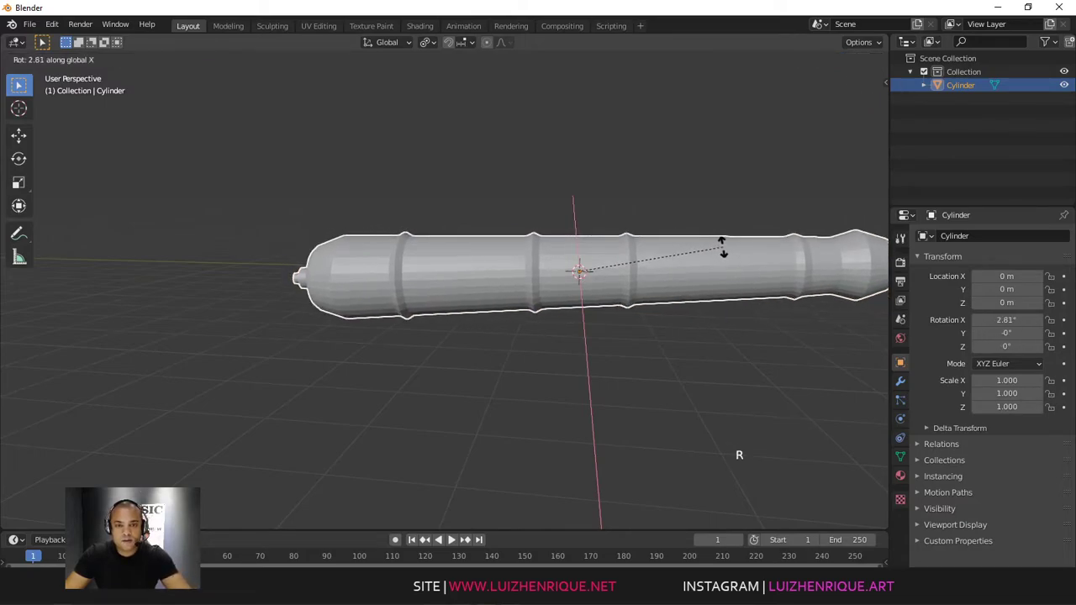
click(722, 253)
Step: Raise the barrel along Z well above the grid floor
middle_drag(587, 274, 656, 257)
ctrl+middle_drag(656, 256, 640, 280)
middle_drag(640, 281, 588, 282)
drag(556, 185, 547, 49)
ctrl+middle_drag(547, 49, 588, 118)
middle_drag(588, 117, 591, 246)
Step: Add a cube at the origin and scale it along X to about 0.2 to make a thin plate
key(shift+a)
mouse_move(588, 222)
click(636, 233)
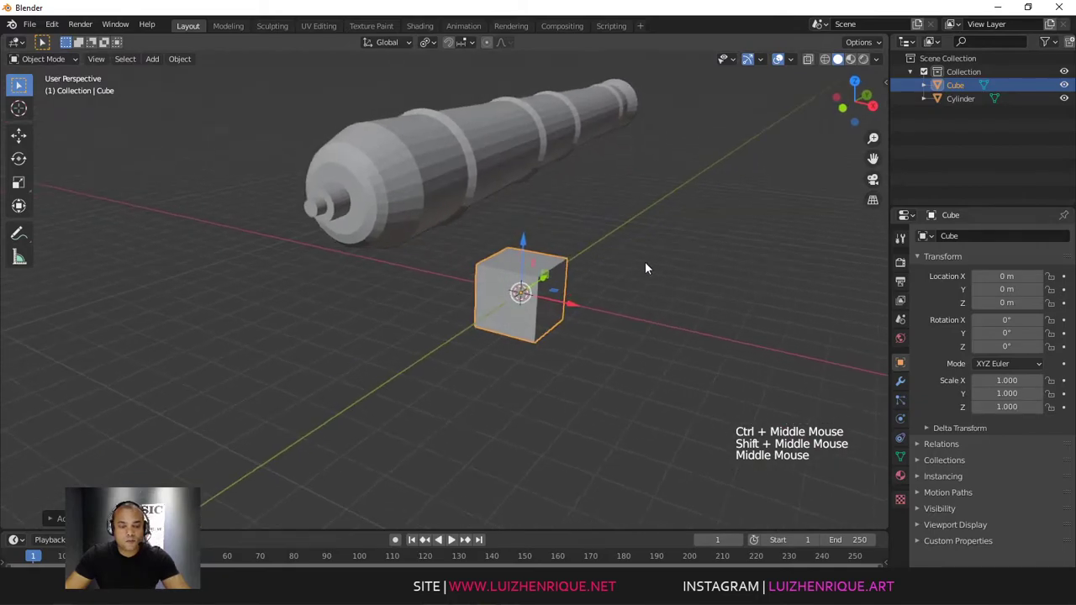
key(s)
key(x)
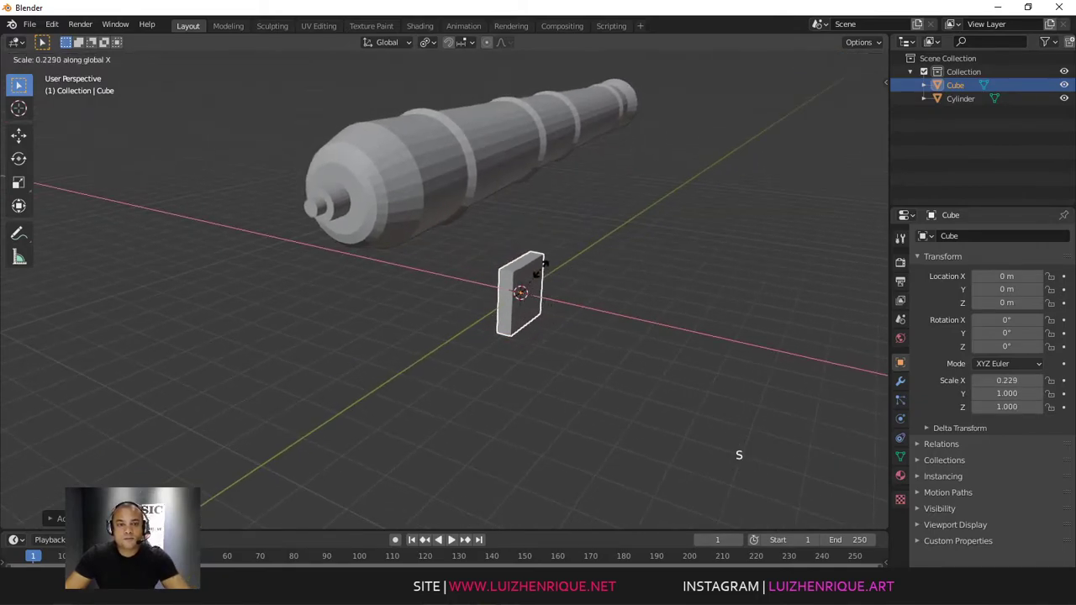
click(536, 268)
middle_drag(527, 271, 532, 266)
Step: Raise the plate to about 3.42 m in Z and shift it about 1.2 m along X to the barrel's side
drag(540, 178, 542, 126)
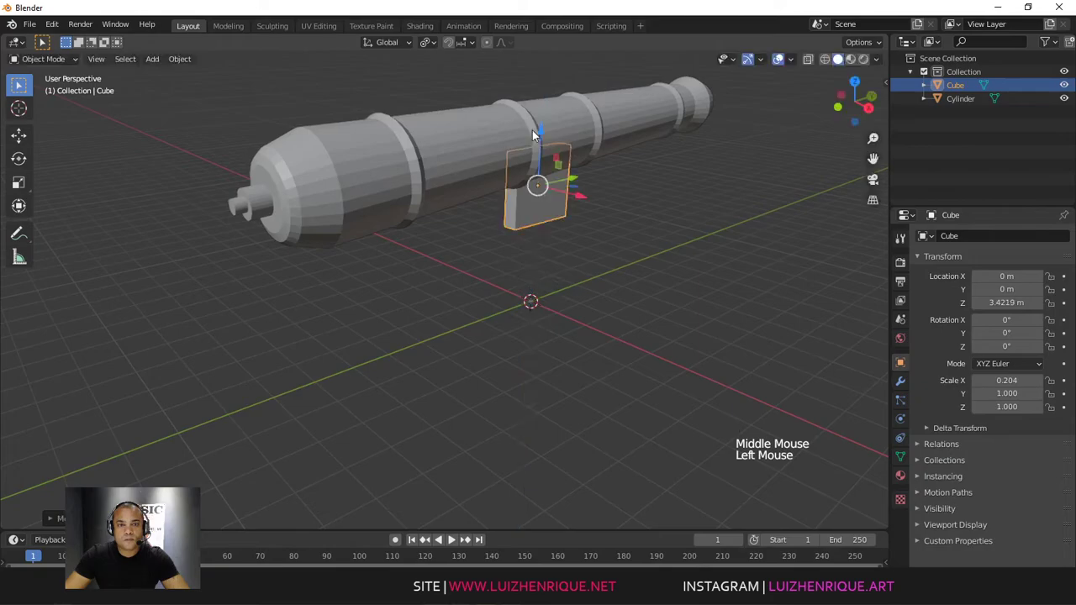
drag(580, 203, 618, 210)
middle_drag(617, 210, 597, 254)
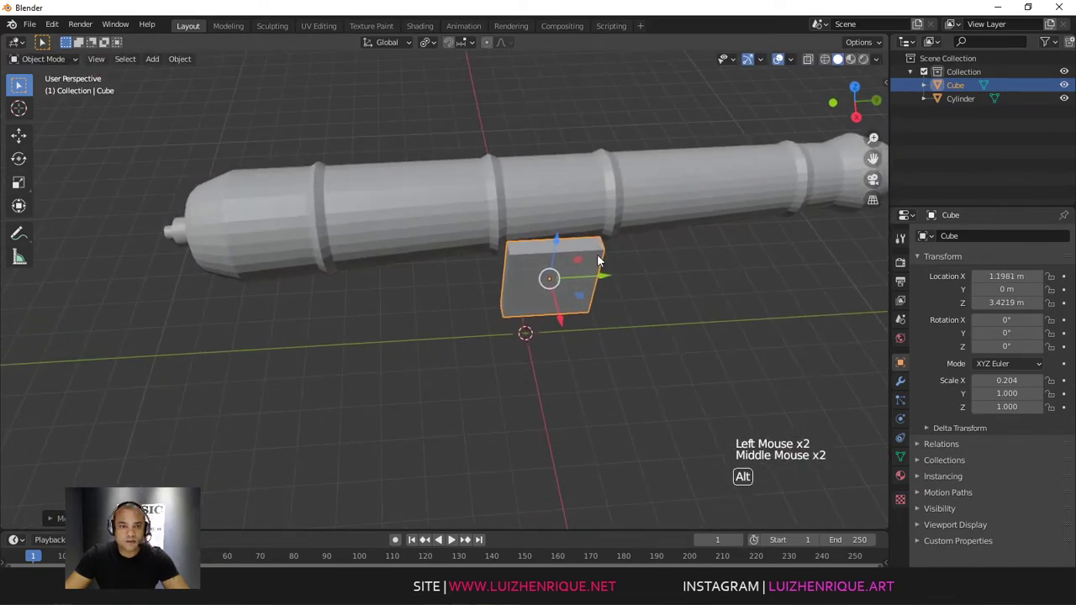
Step: Stretch the plate by moving its rear end face along Y until it nearly reaches the back of the barrel
key(Tab)
click(508, 274)
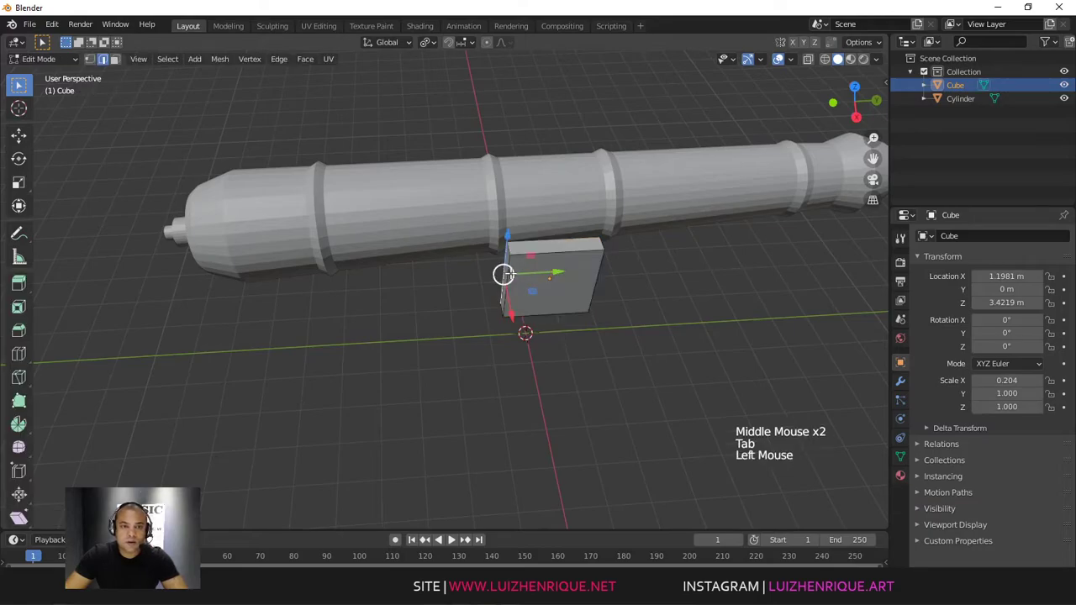
key(3)
click(504, 283)
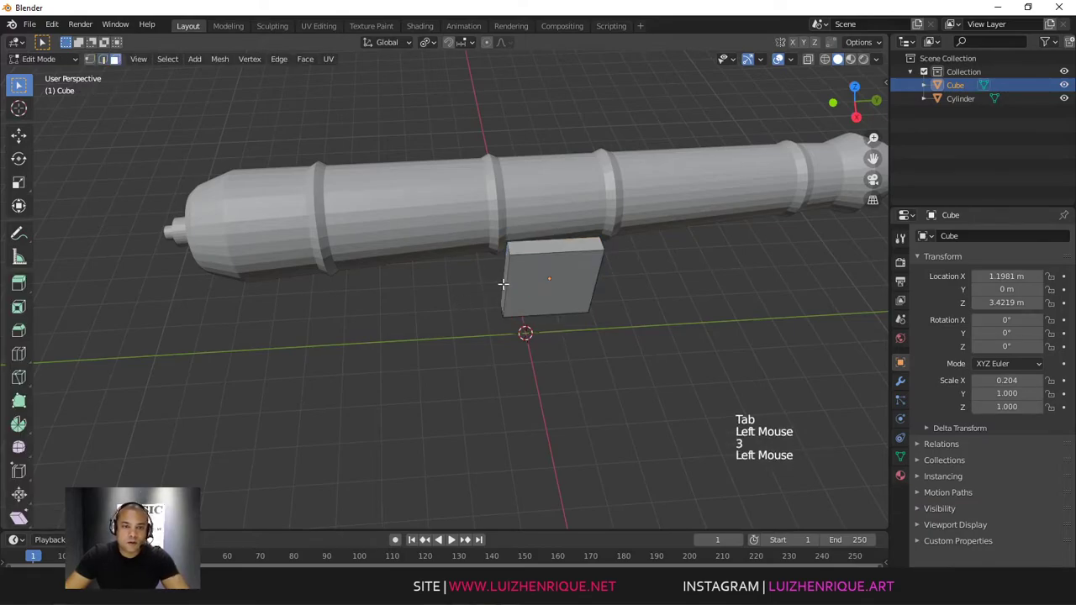
click(504, 282)
click(505, 283)
click(504, 281)
drag(504, 282, 327, 300)
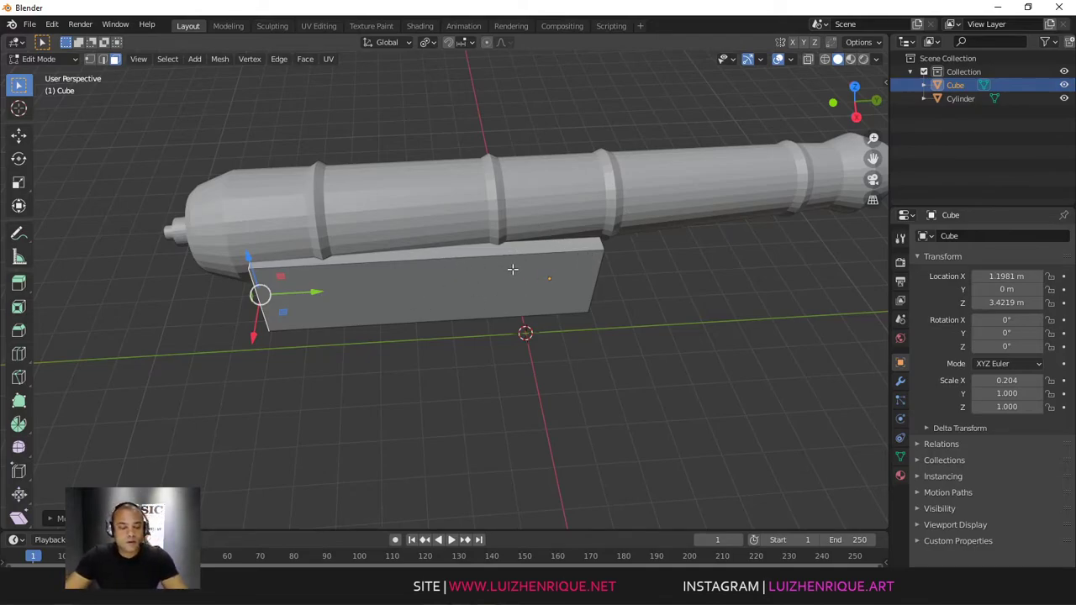
key(Tab)
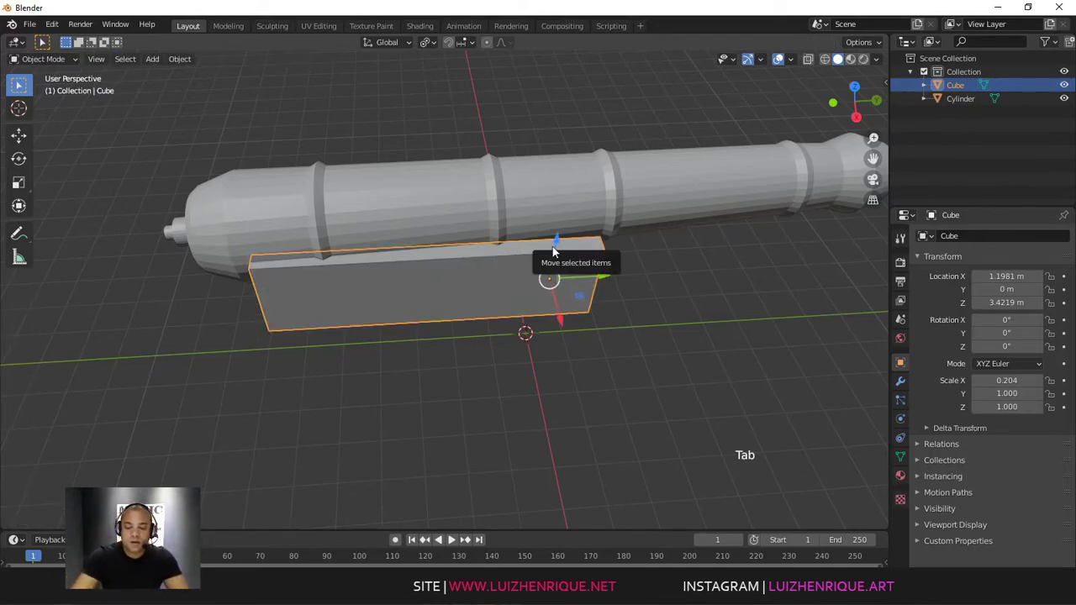
Step: From the top view, rotate the plate about 1.74° around Z and move it outward to about 1.35 m in X
key(KP_7)
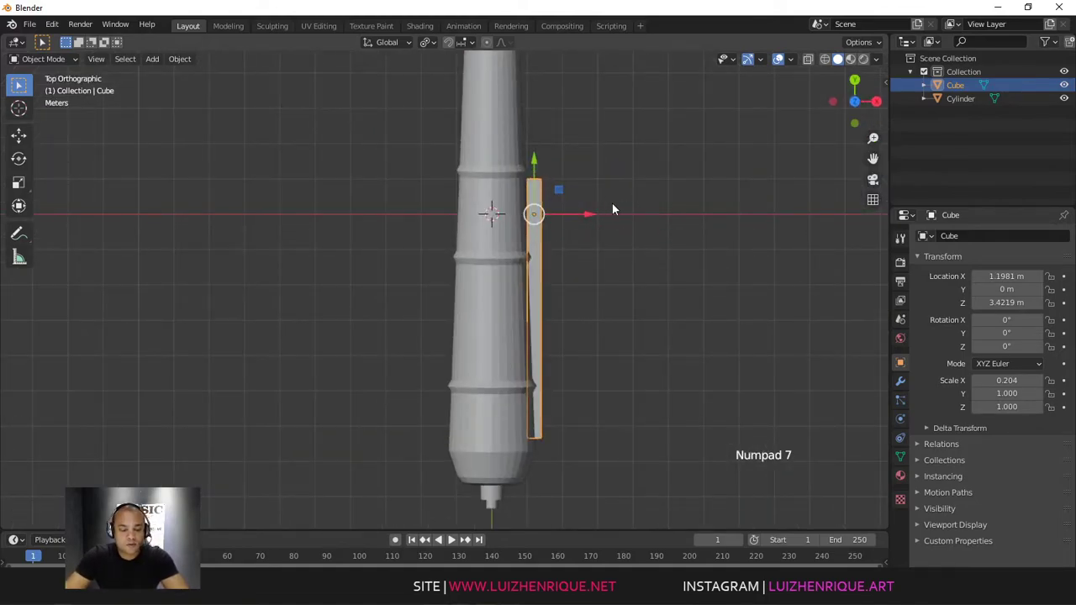
key(r)
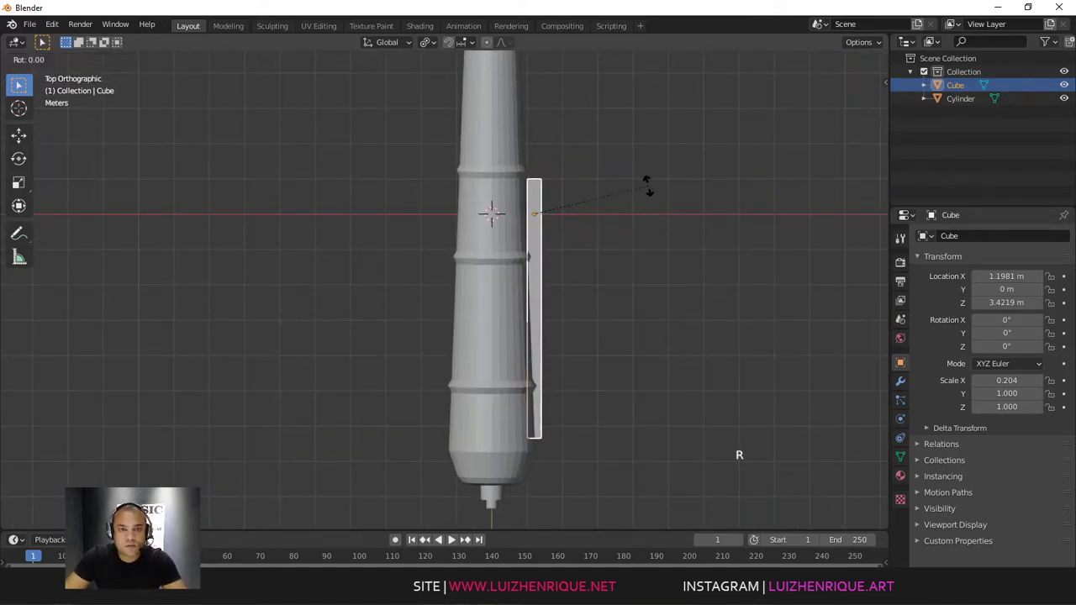
click(644, 191)
drag(591, 216, 604, 208)
middle_drag(608, 206, 513, 170)
ctrl+middle_drag(513, 170, 562, 201)
middle_drag(561, 202, 546, 205)
middle_drag(546, 205, 539, 185)
mouse_move(539, 185)
shift+middle_down()
mouse_move(555, 196)
mouse_move(541, 201)
shift+middle_up()
Step: Move the upper rear edge of the plate forward along Y to slant its rear end
key(Tab)
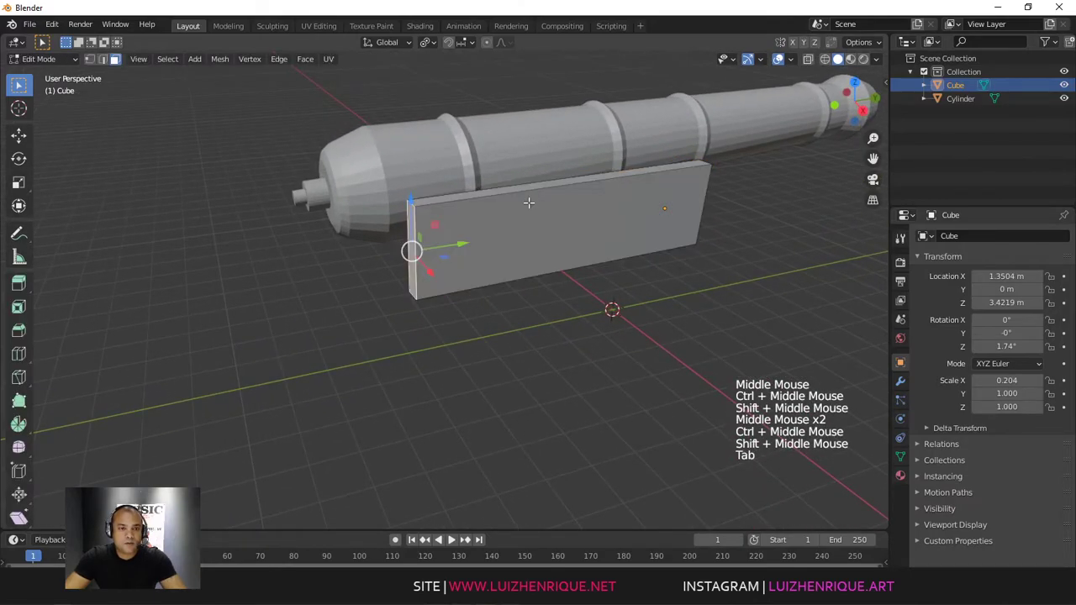
click(420, 204)
click(416, 204)
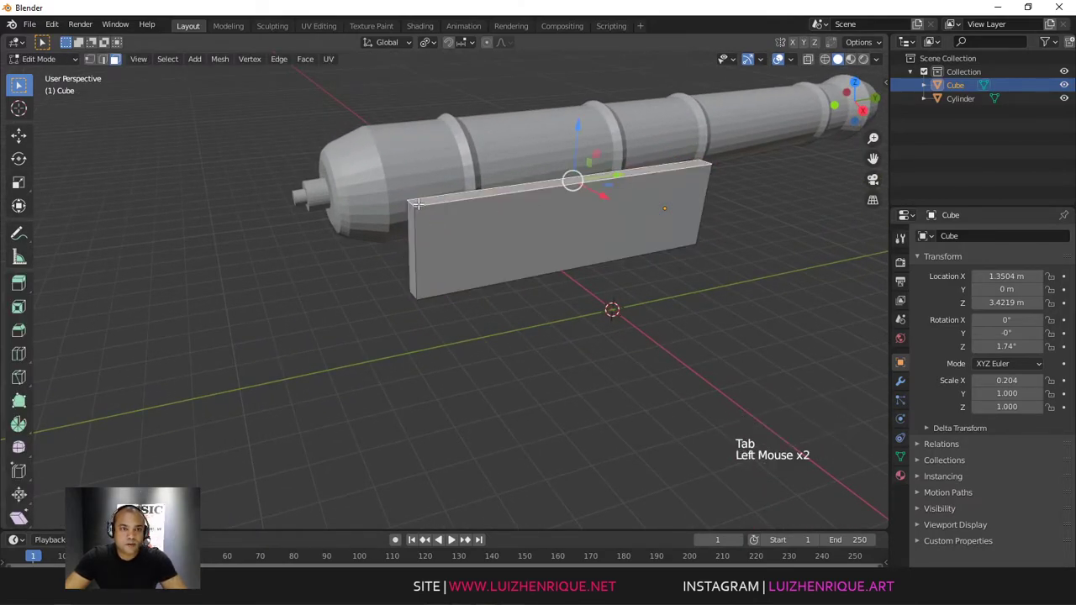
key(2)
click(409, 203)
click(409, 204)
click(410, 203)
drag(410, 204, 446, 200)
Step: Add a loop cut near the plate's slanted rear end and straighten it vertically by scaling to 0 along Y
mouse_move(496, 220)
middle_down()
mouse_move(453, 201)
mouse_move(471, 185)
mouse_move(491, 206)
mouse_move(526, 201)
mouse_move(495, 193)
mouse_move(499, 202)
middle_up()
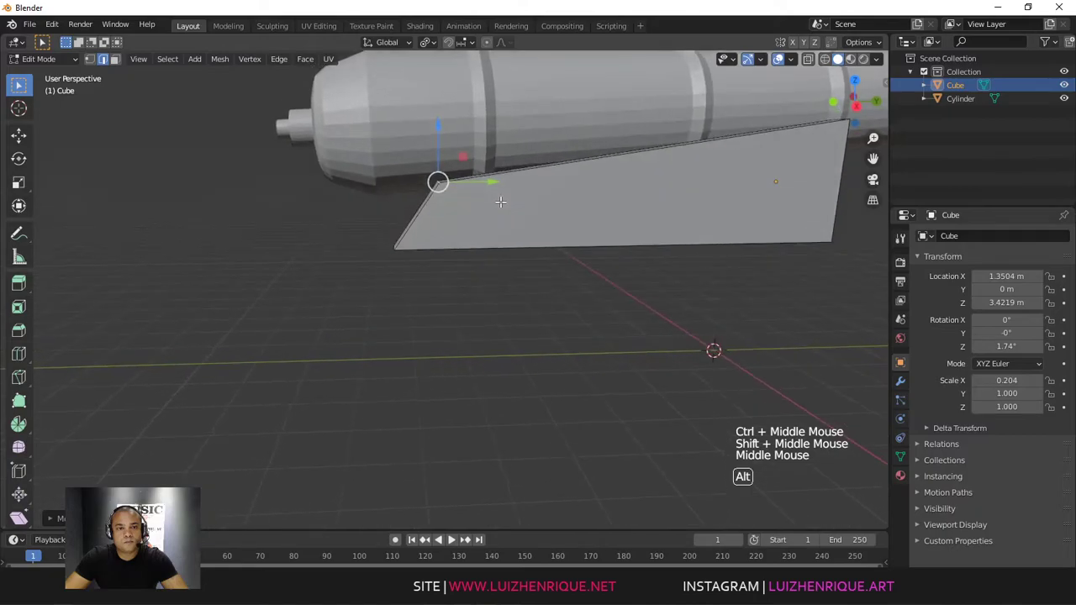
key(ctrl+r)
click(517, 182)
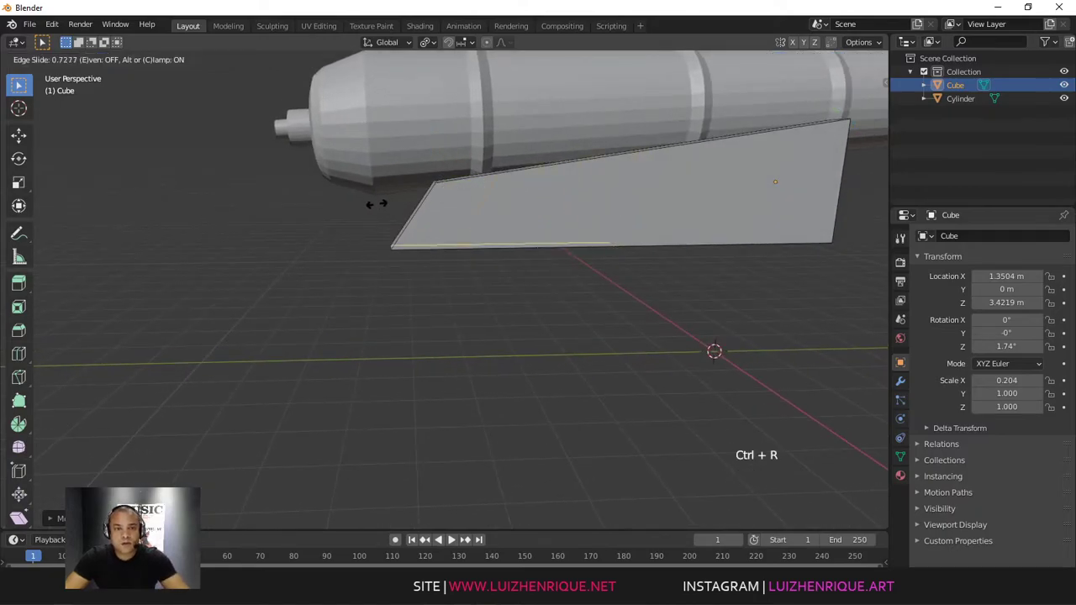
click(383, 207)
middle_drag(493, 218, 484, 214)
ctrl+middle_drag(509, 206, 465, 171)
ctrl+middle_drag(529, 190, 431, 190)
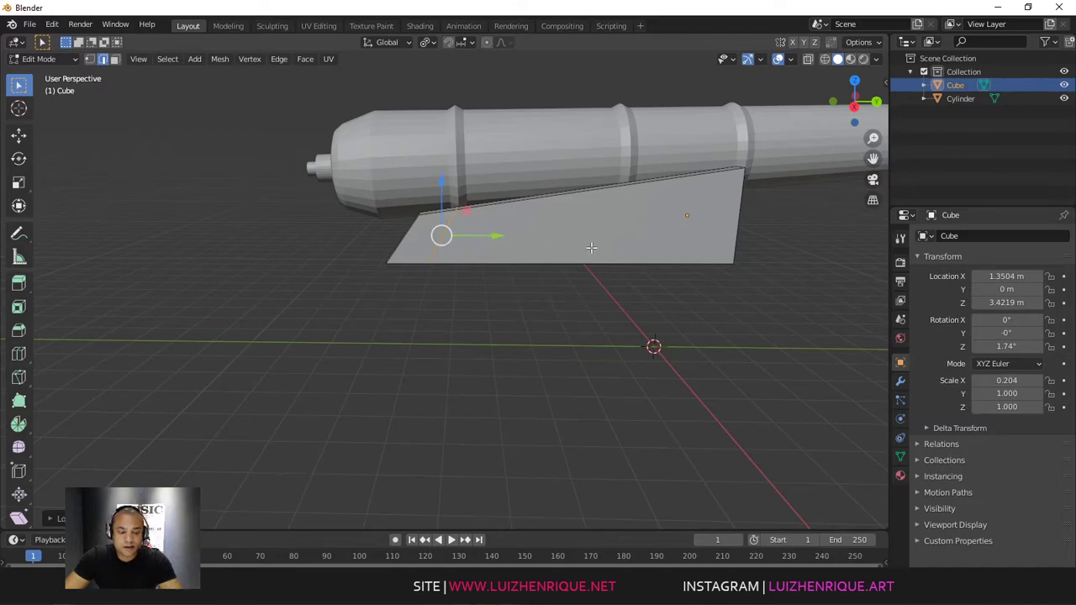
key(s)
key(y)
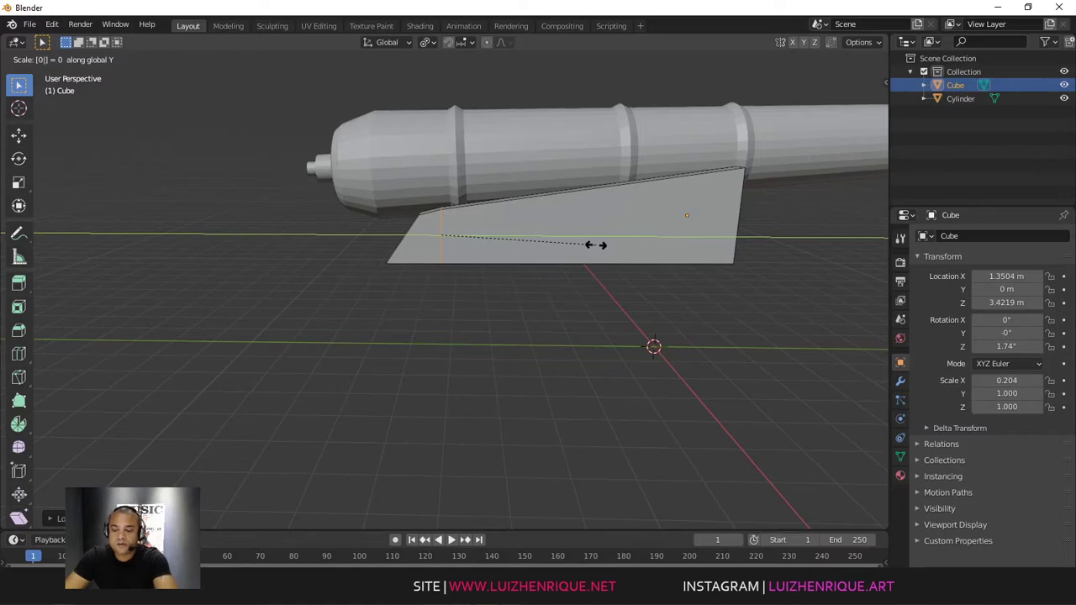
click(597, 245)
Step: Select the top edge of the new loop cut and lower it along Z to clear the barrel's rear ring
ctrl+middle_drag(562, 238, 568, 202)
shift+middle_drag(568, 201, 624, 206)
mouse_move(624, 206)
middle_down()
mouse_move(639, 219)
mouse_move(631, 214)
middle_up()
click(630, 191)
click(576, 189)
drag(578, 147, 569, 169)
ctrl+middle_drag(580, 190, 622, 149)
shift+middle_drag(621, 149, 567, 181)
mouse_move(567, 181)
middle_down()
mouse_move(543, 185)
mouse_move(549, 177)
middle_up()
ctrl+middle_drag(468, 197, 446, 226)
shift+middle_drag(446, 227, 447, 237)
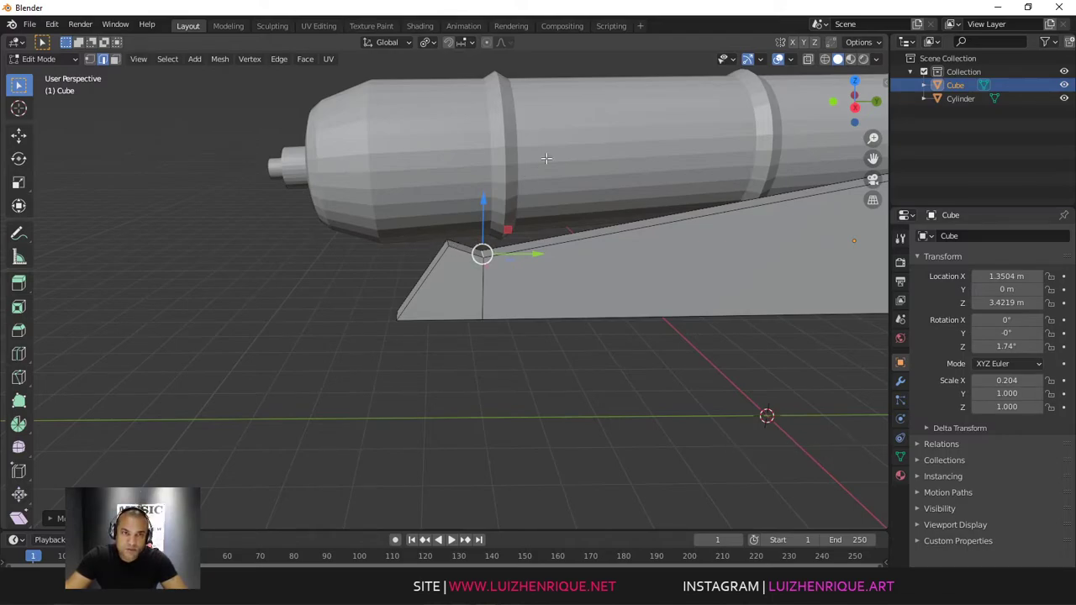
Step: Set snapping to Vertex and align the loop cut's top edge in height with the plate's upper rear corner
click(462, 44)
click(440, 95)
ctrl+middle_drag(538, 202, 534, 151)
drag(534, 151, 461, 182)
Step: Extrude the bottom face of the plate's rear section down to ground level and shift it rearward to form a slanted leg
ctrl+middle_drag(552, 187, 552, 240)
middle_drag(552, 239, 559, 210)
ctrl+middle_drag(559, 210, 567, 199)
middle_drag(566, 199, 585, 196)
key(3)
click(509, 210)
ctrl+middle_drag(510, 209, 495, 224)
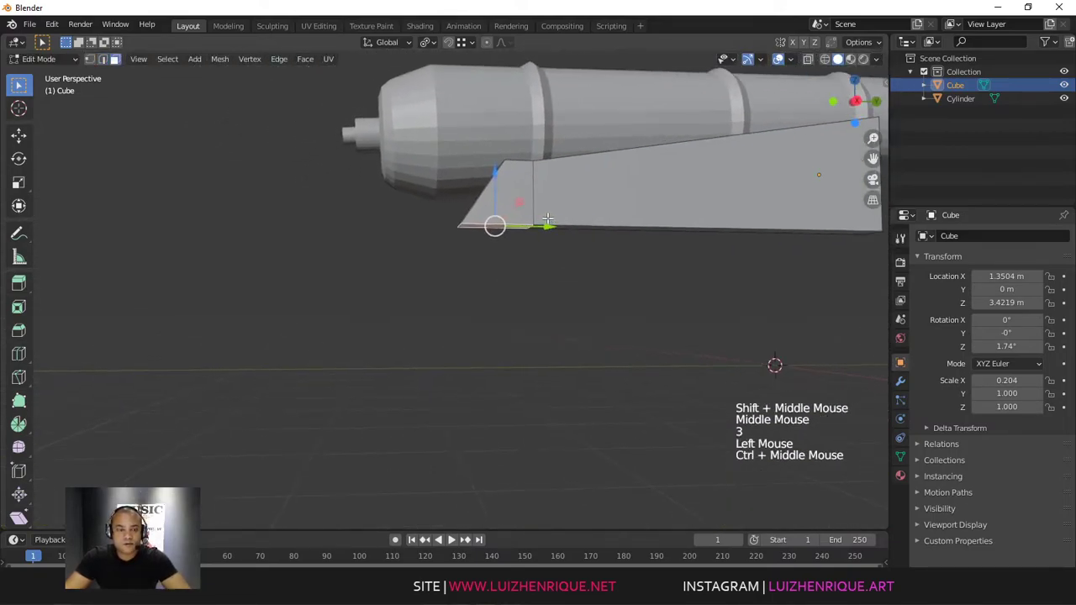
key(e)
click(539, 365)
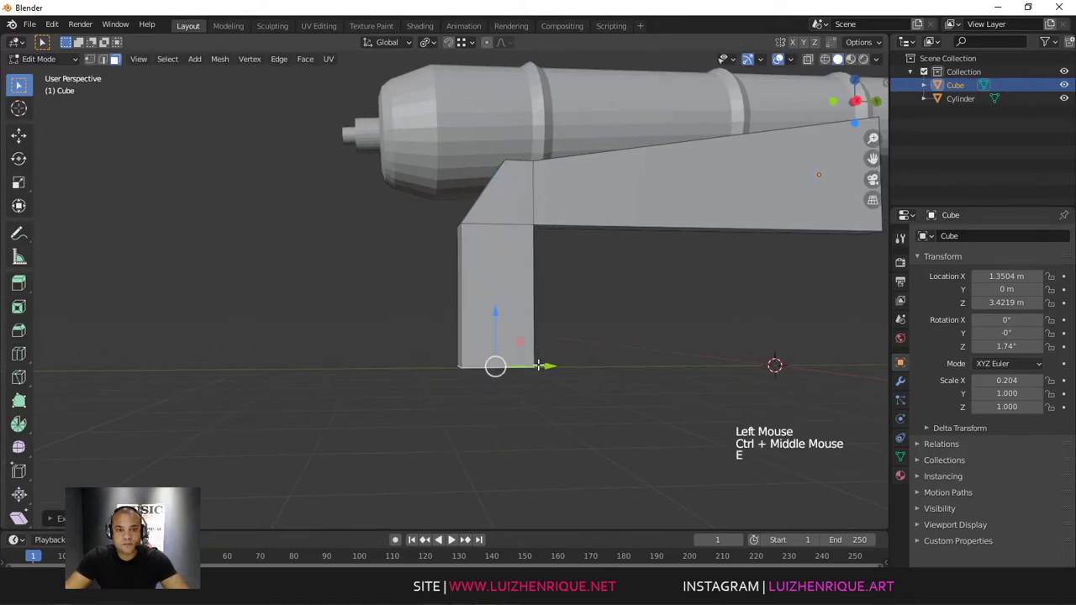
drag(563, 365, 478, 363)
Step: Return to Object Mode and add a Mirror modifier to the side plate
middle_drag(478, 363, 616, 300)
ctrl+middle_drag(616, 300, 611, 307)
middle_drag(610, 307, 649, 245)
key(Tab)
click(638, 265)
click(591, 223)
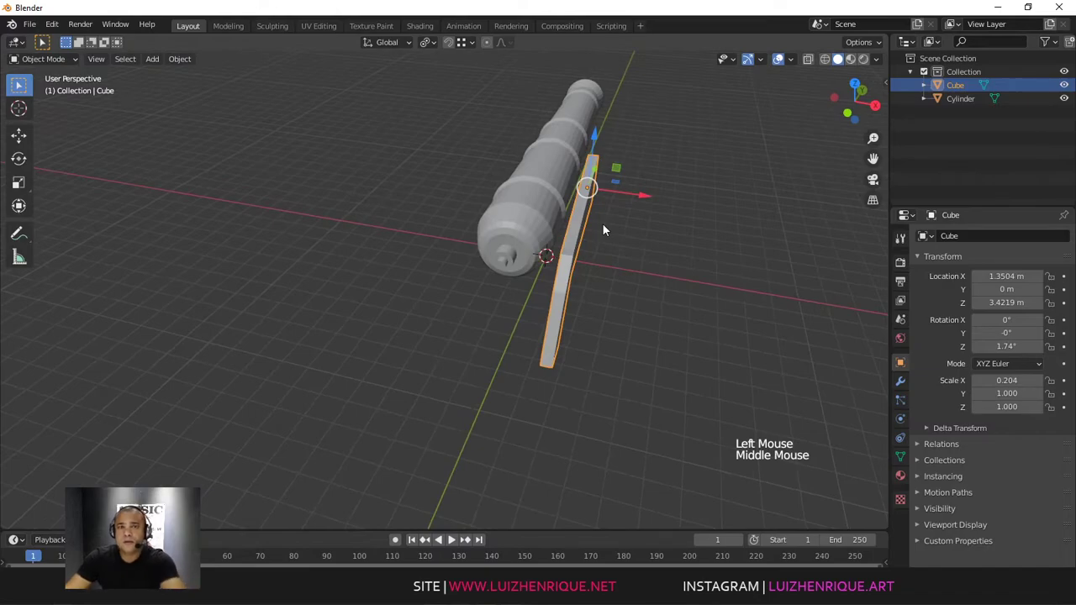
click(900, 380)
click(957, 235)
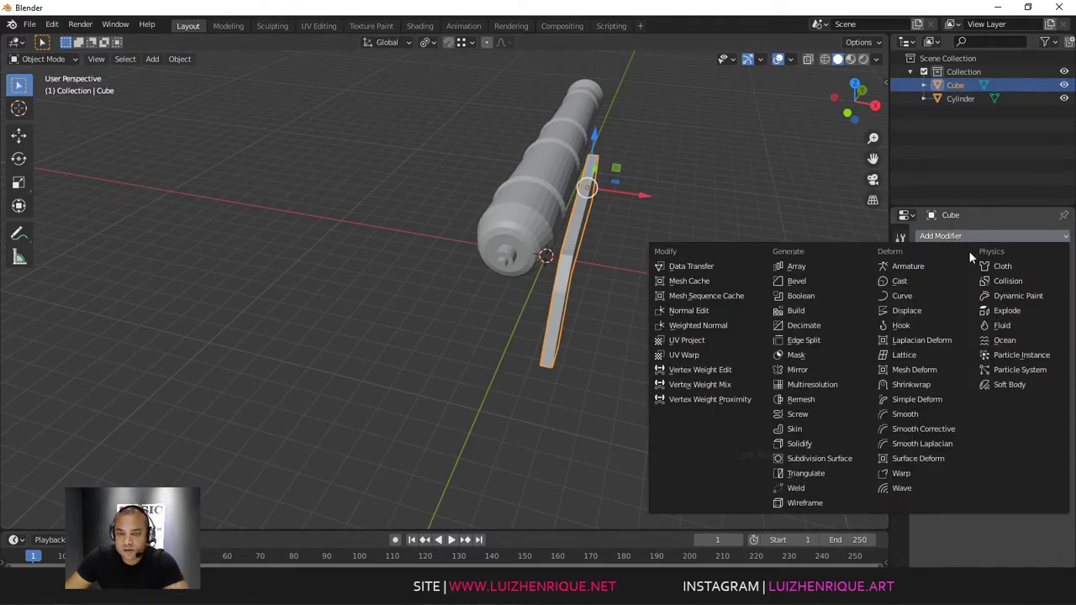
click(815, 370)
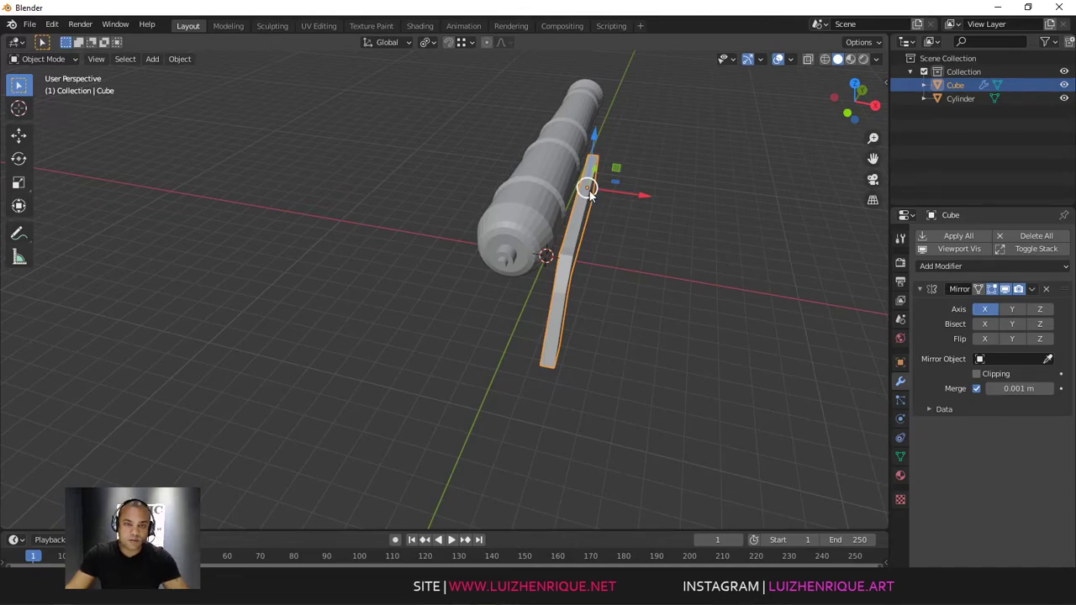
Step: Try moving the side plate outward along X, including its whole mesh in Edit Mode, and undo the moves
mouse_move(652, 202)
mouse_down()
mouse_move(667, 197)
mouse_move(651, 202)
mouse_up()
key(ctrl+z)
key(Tab)
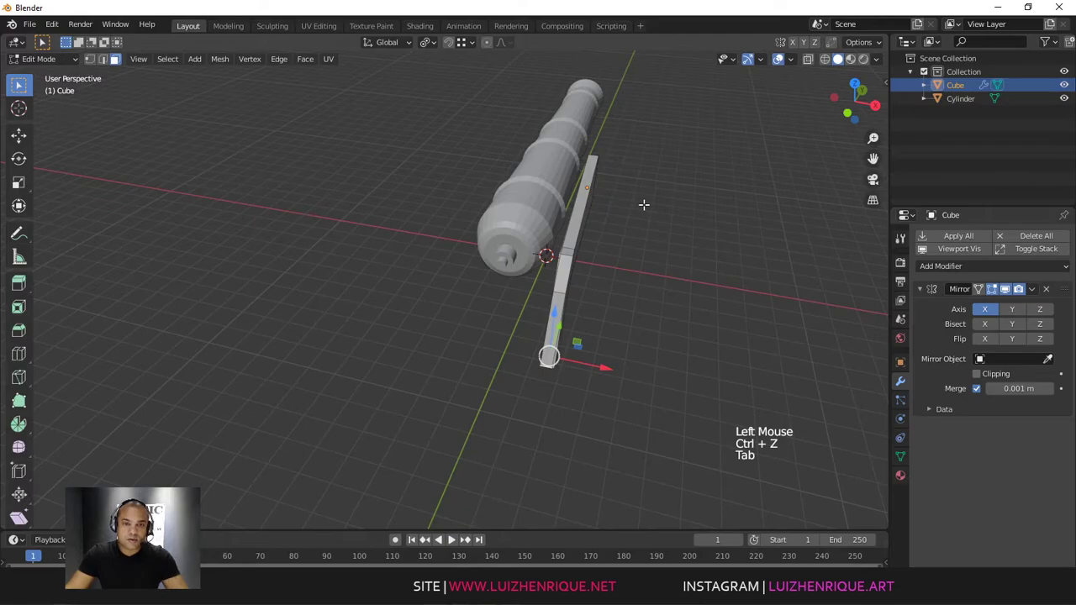
key(a)
drag(625, 268, 777, 292)
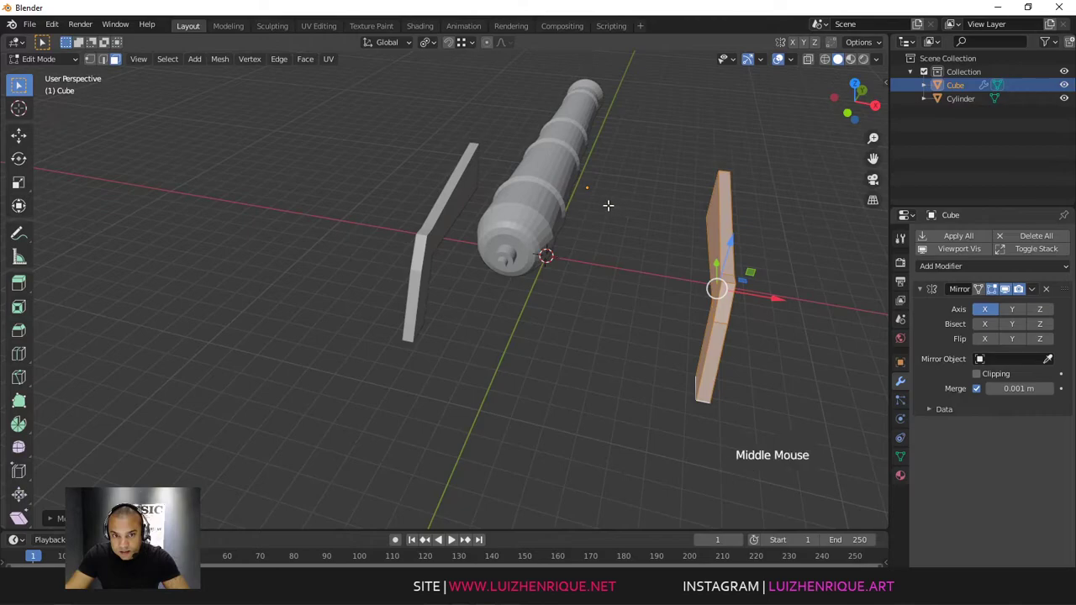
alt+middle_click(610, 205)
alt+middle_click(603, 272)
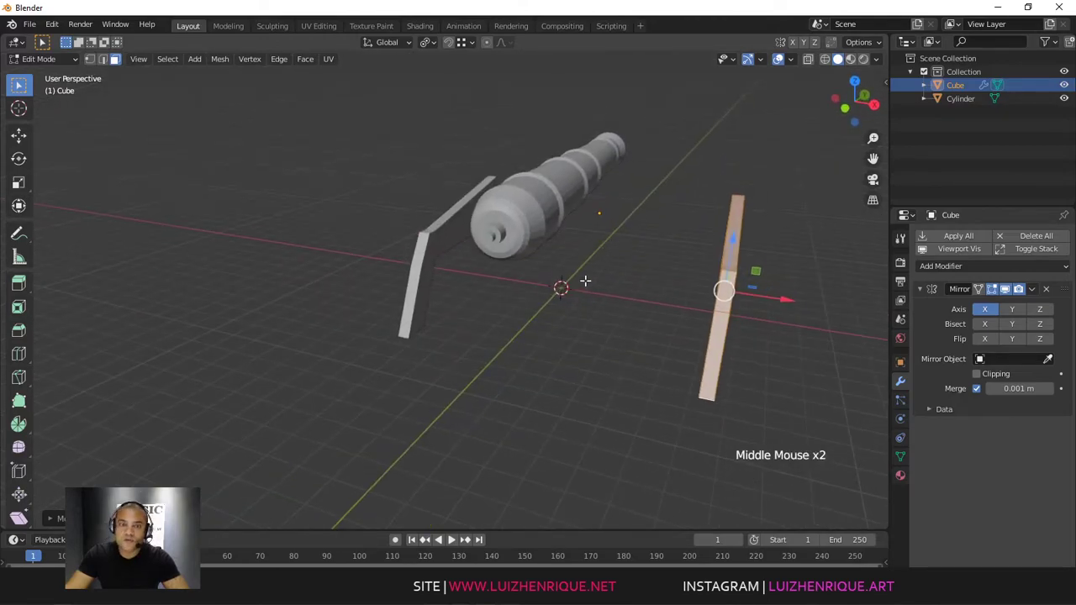
key(ctrl+z)
middle_drag(665, 223, 594, 258)
key(Tab)
middle_drag(614, 220, 691, 240)
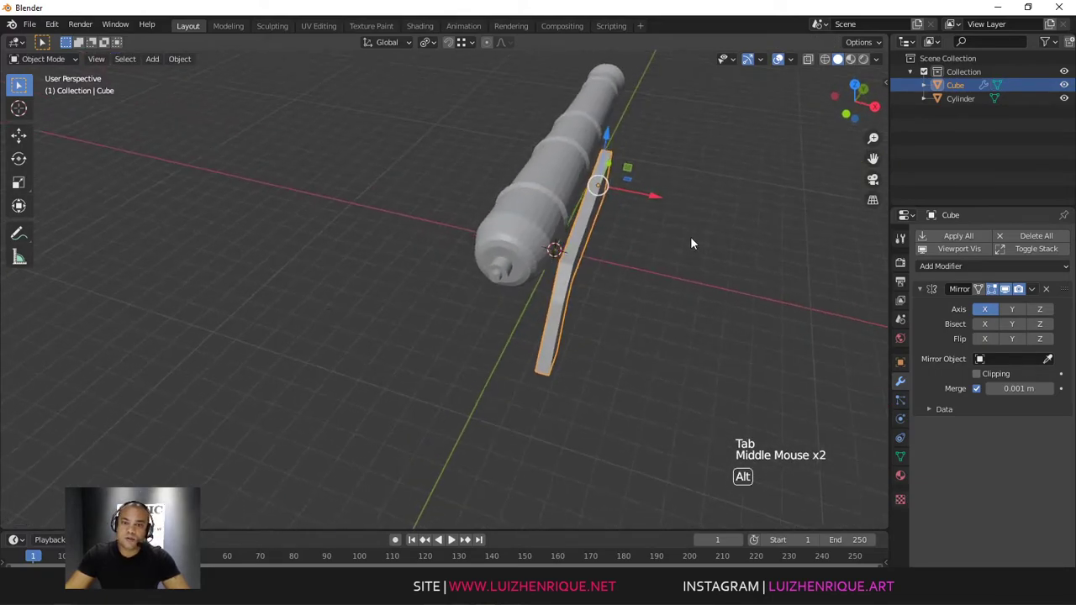
Step: Set the barrel (Cylinder) as the Mirror modifier's mirror object so the side plate is mirrored across it
click(1047, 360)
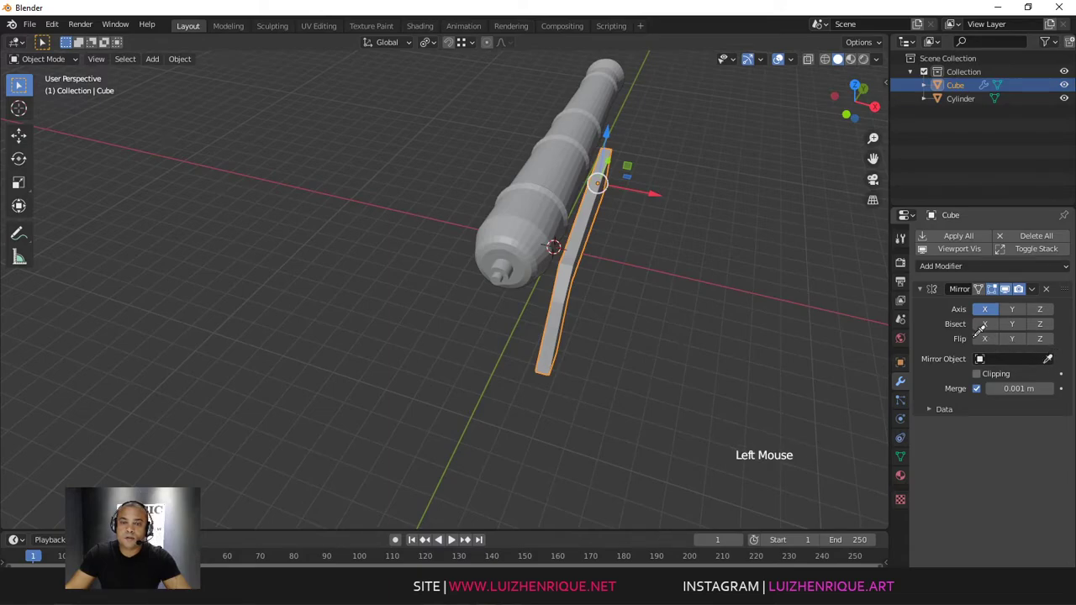
click(554, 171)
middle_drag(605, 229, 574, 239)
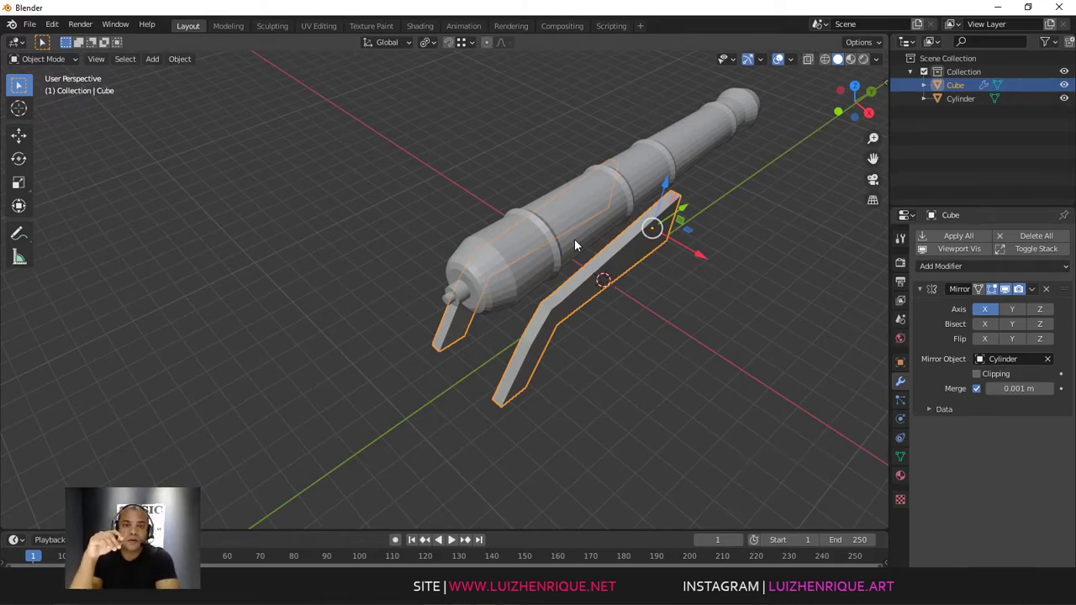
Step: Undo the Mirror modifier's mirror object assignment and apply all transforms to the side plate so it mirrors across the world origin
key(ctrl+z)
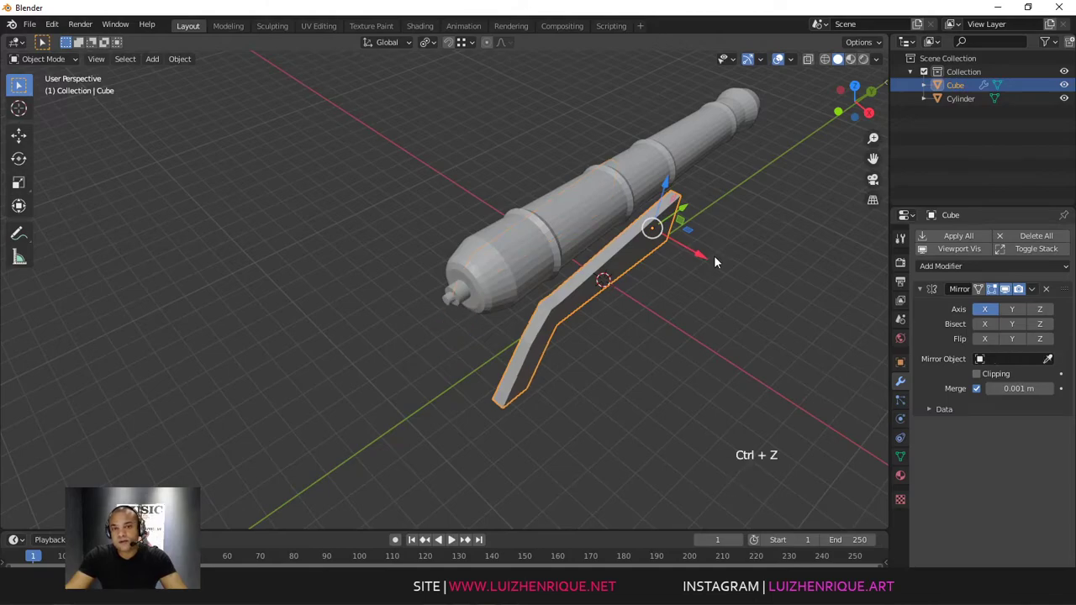
middle_drag(685, 267, 582, 261)
click(548, 267)
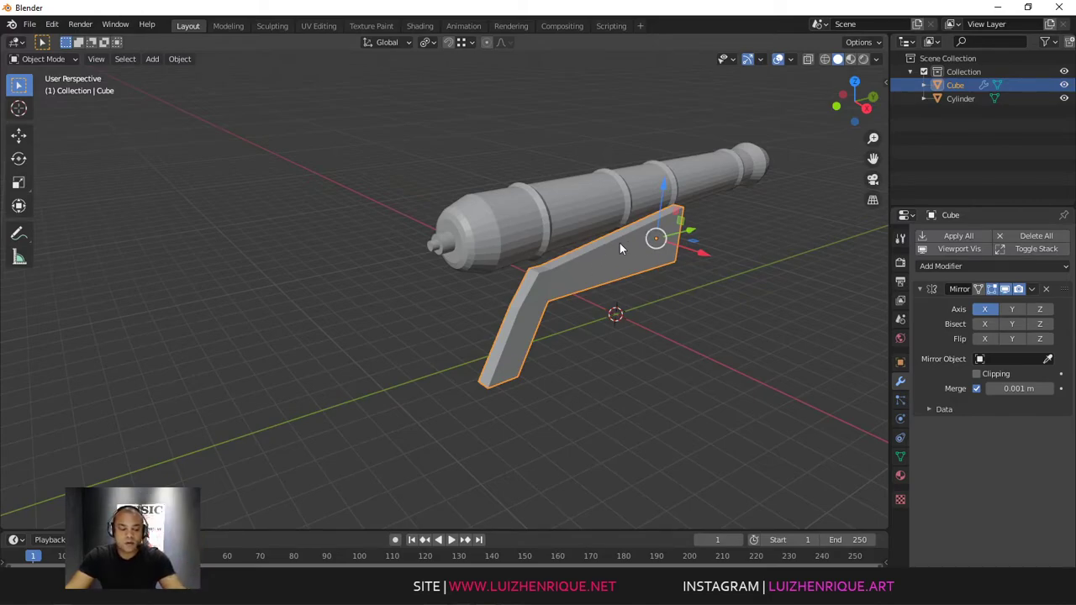
key(ctrl+a)
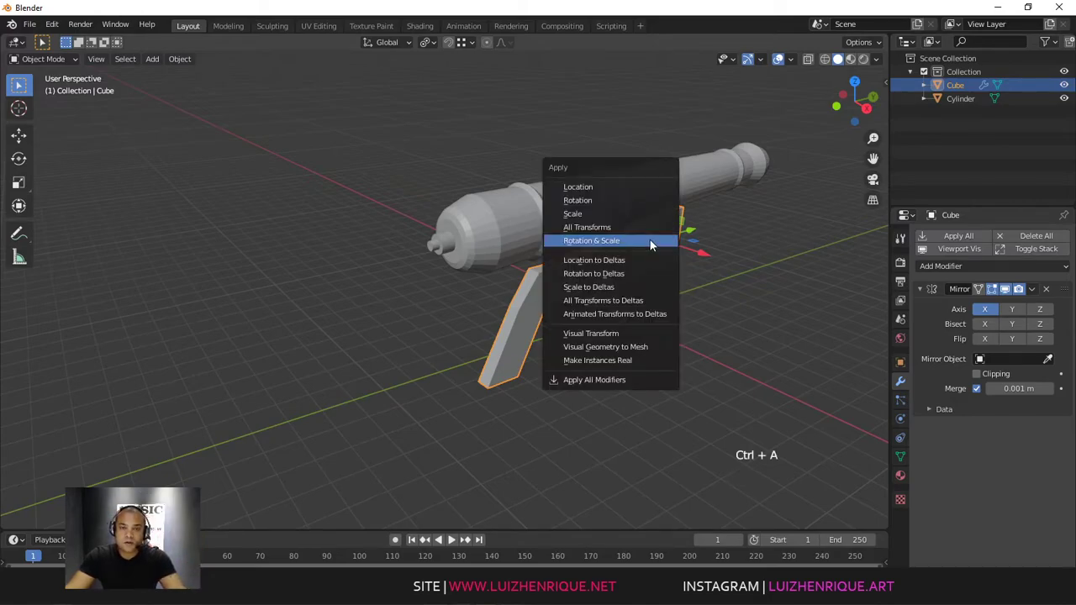
click(587, 227)
middle_drag(605, 238, 570, 245)
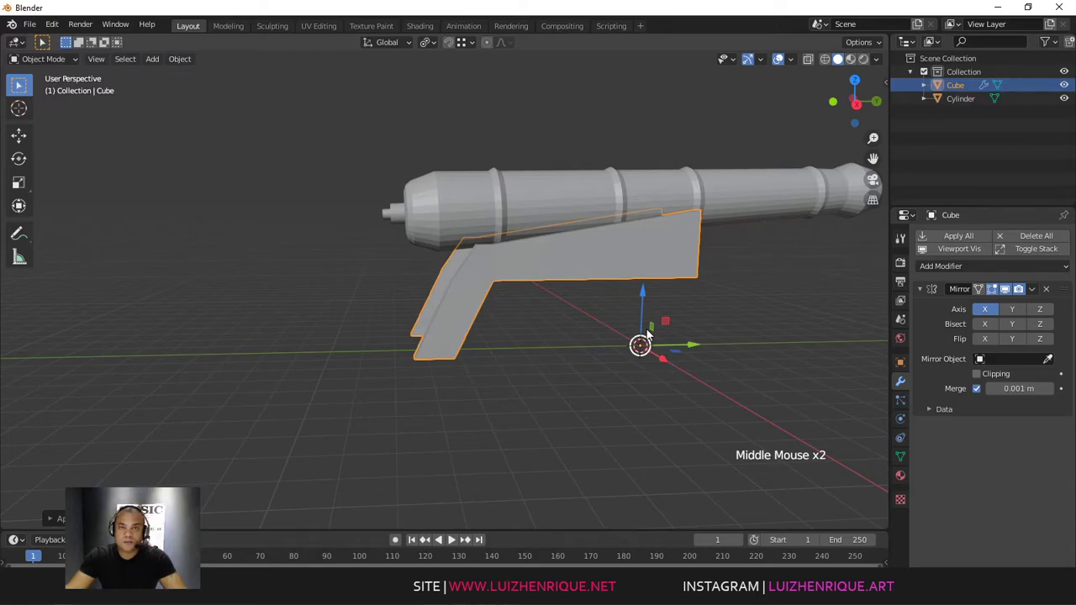
middle_drag(660, 215, 603, 260)
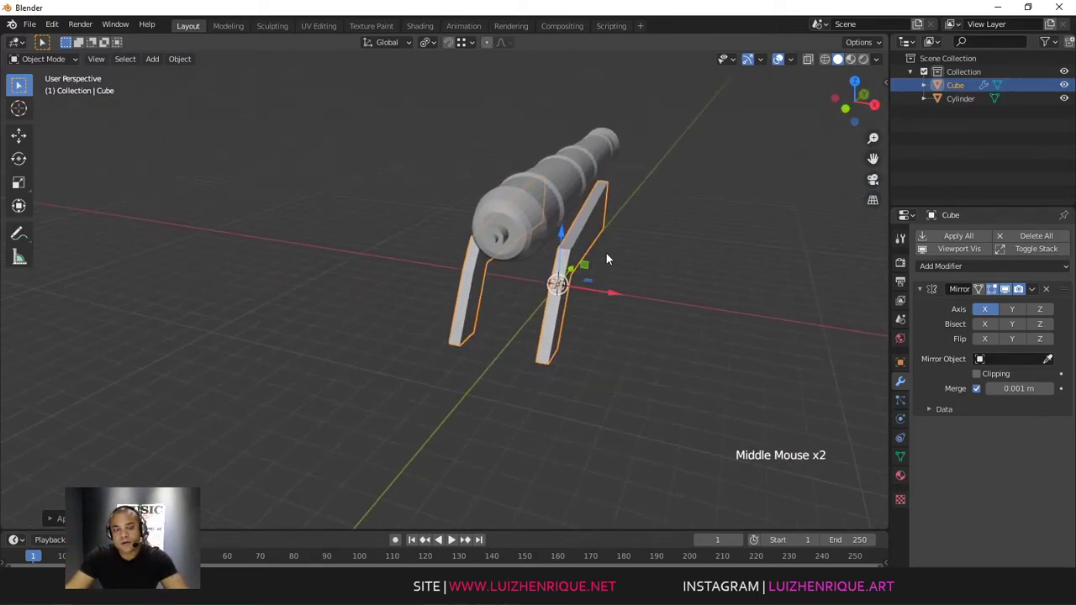
key(F9)
middle_drag(511, 251, 641, 229)
ctrl+middle_drag(641, 228, 622, 216)
middle_drag(622, 217, 542, 231)
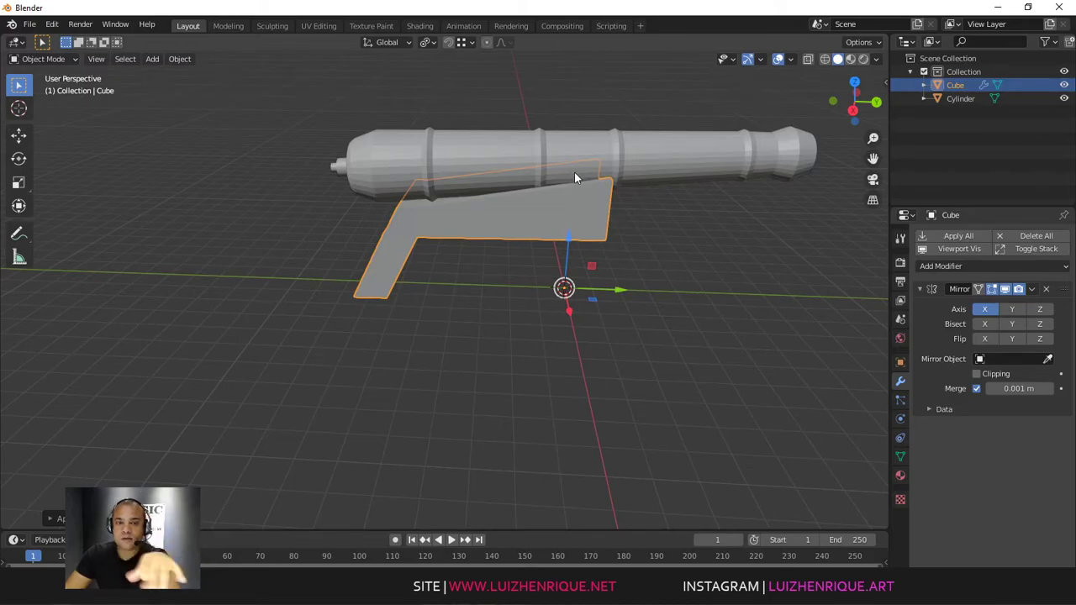
click(564, 193)
click(565, 194)
click(572, 189)
click(573, 241)
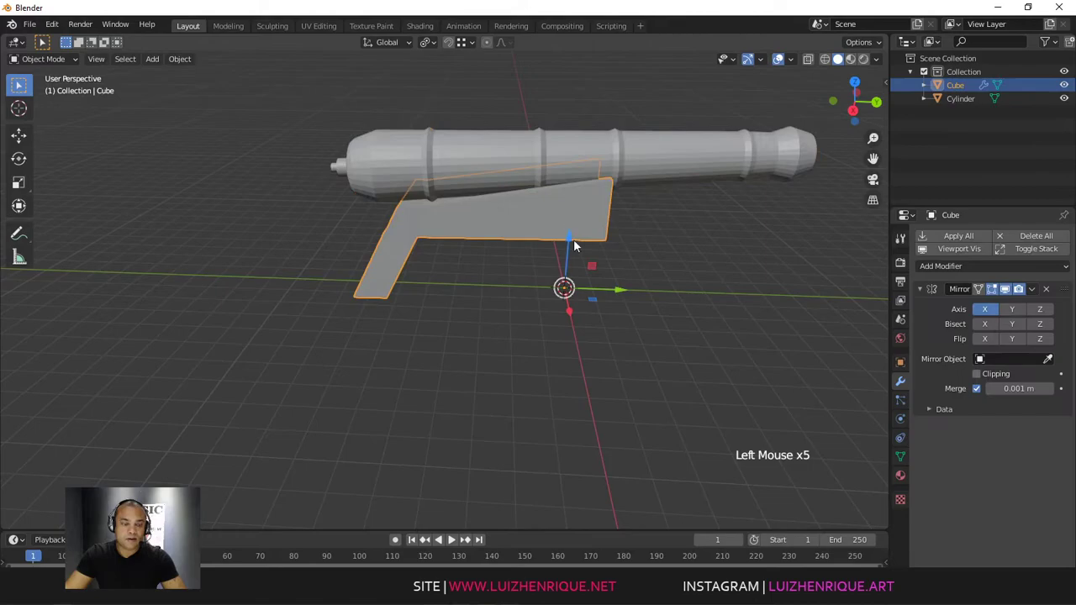
click(660, 255)
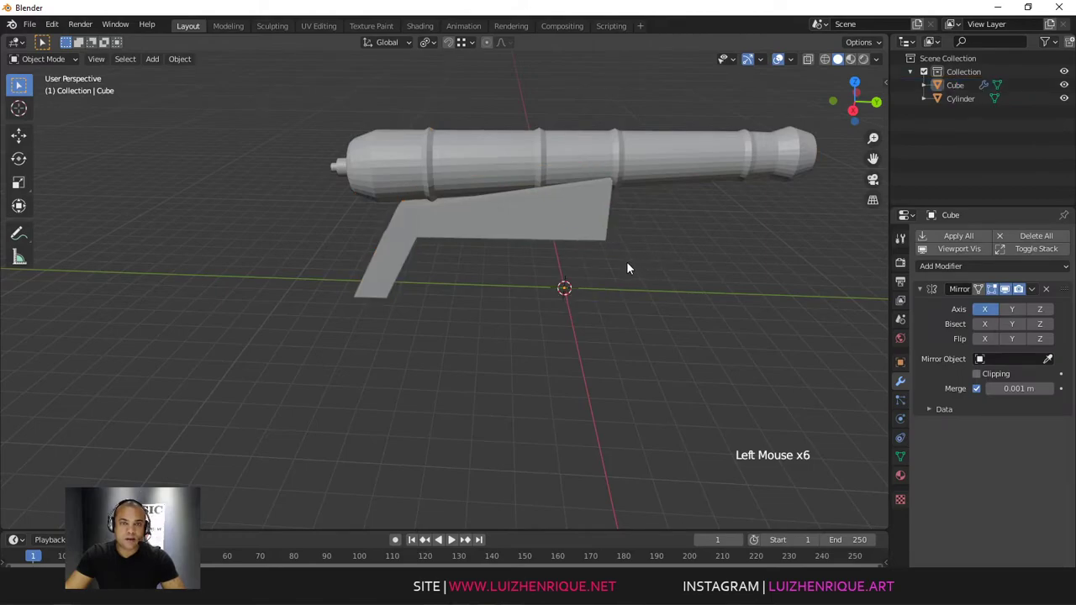
key(shift+a)
mouse_move(555, 244)
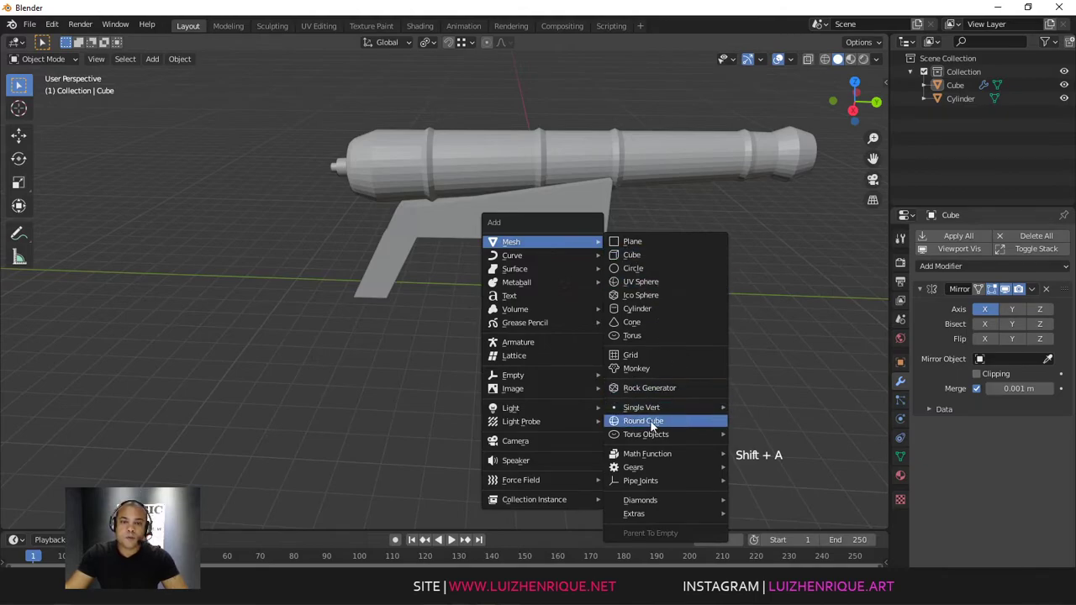
click(416, 271)
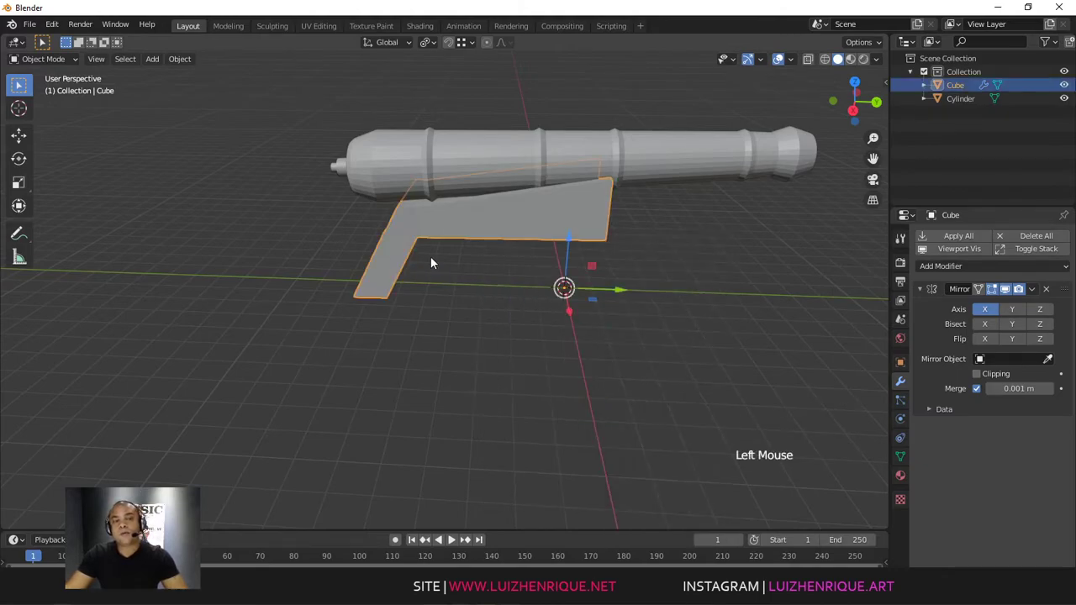
Step: Search the add-ons in the preferences for "extr" to check the Add Mesh: Extra Objects add-on
click(53, 24)
click(110, 230)
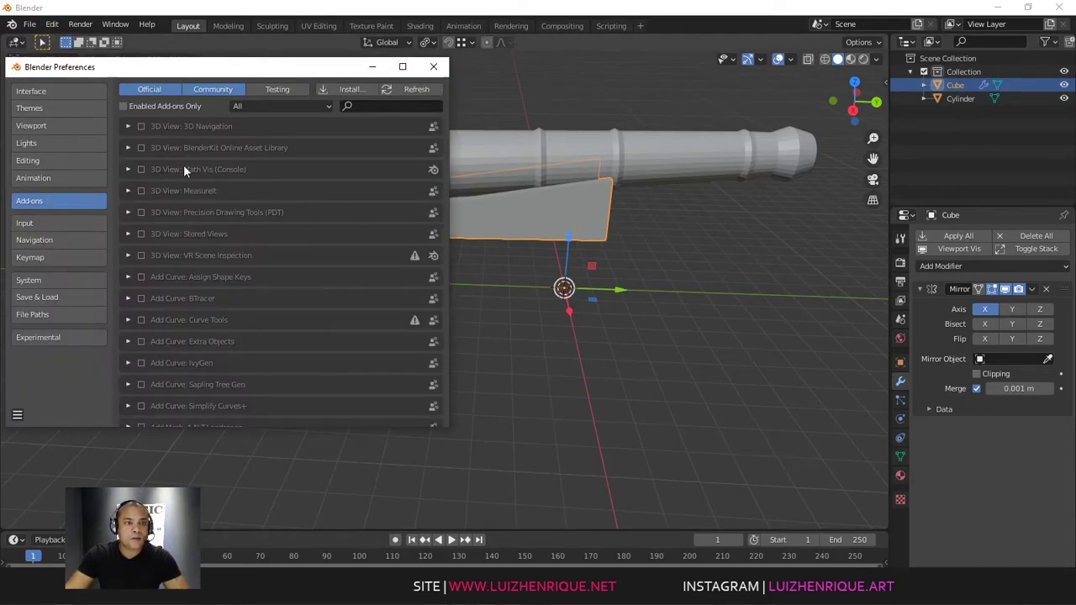
click(379, 107)
text(extr)
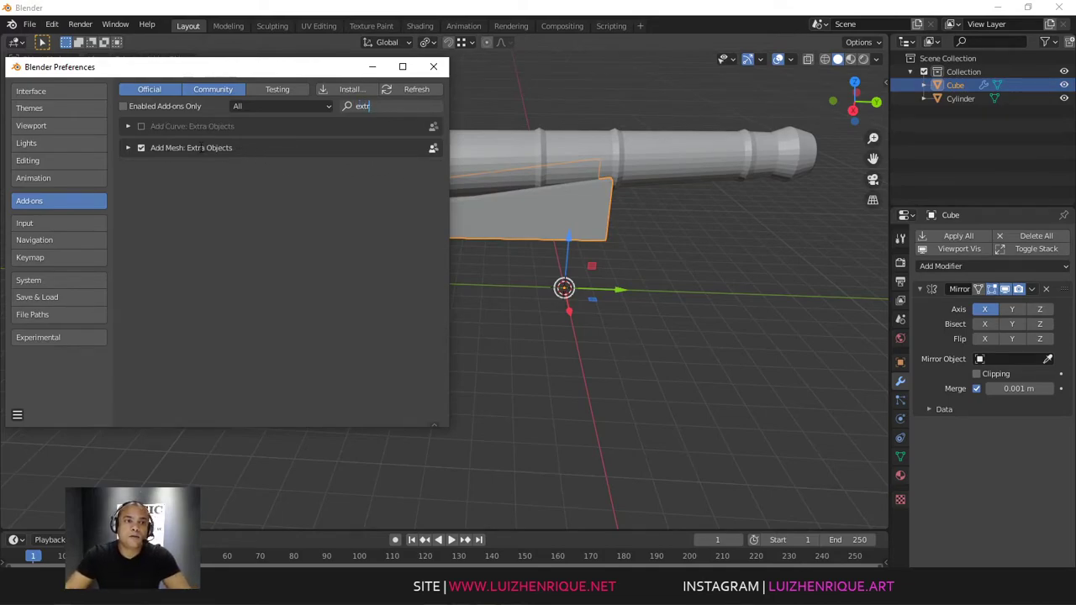
click(433, 68)
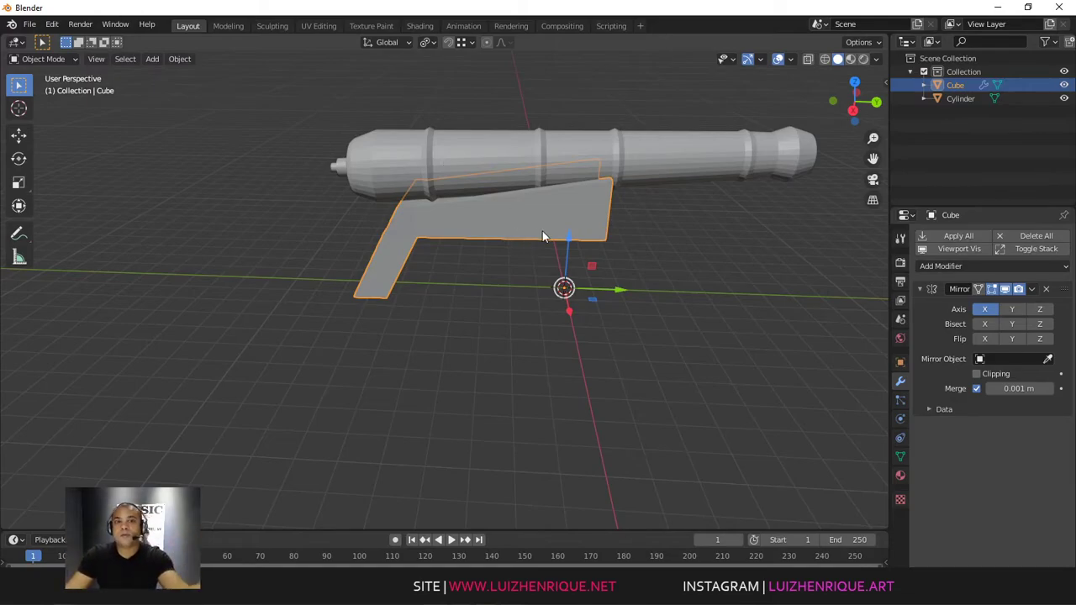
Step: Add a Round Cube mesh and apply the Capsule operator preset to it
middle_drag(548, 220, 653, 240)
key(shift+a)
mouse_move(637, 226)
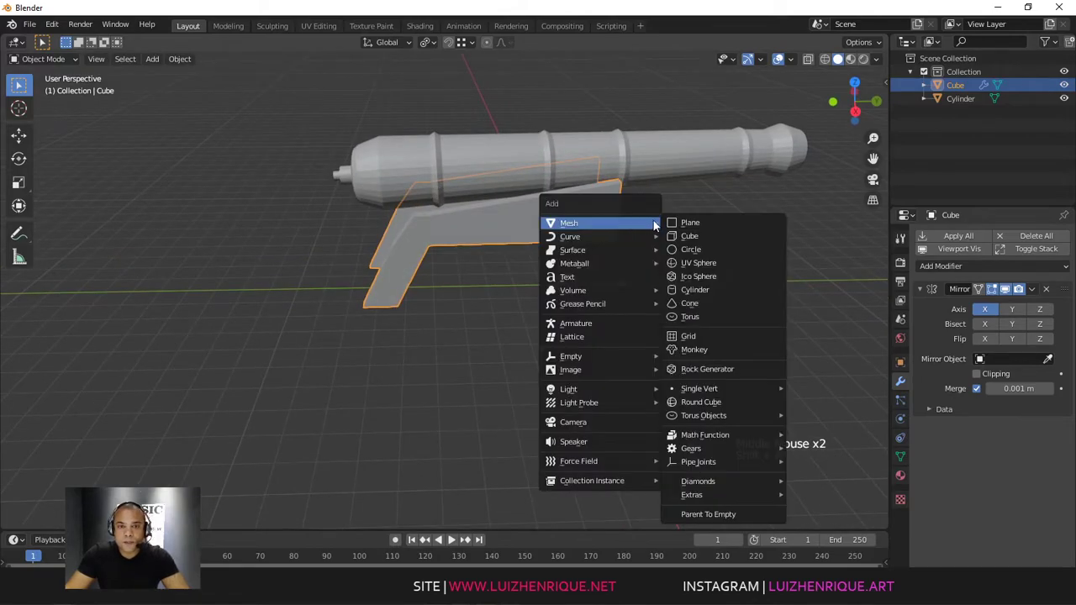
click(705, 402)
middle_drag(709, 401, 286, 386)
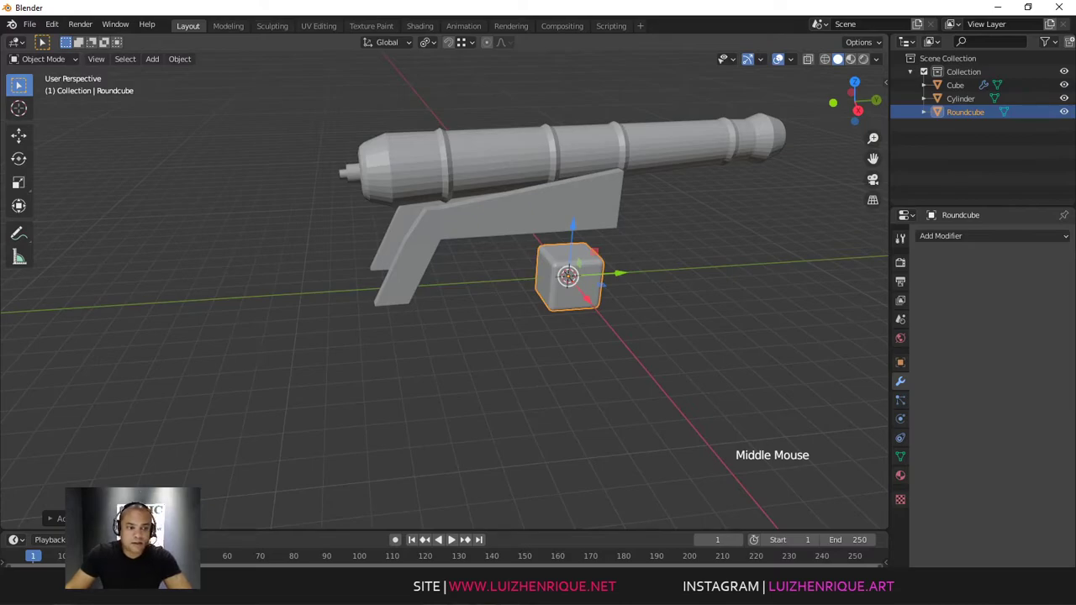
click(51, 518)
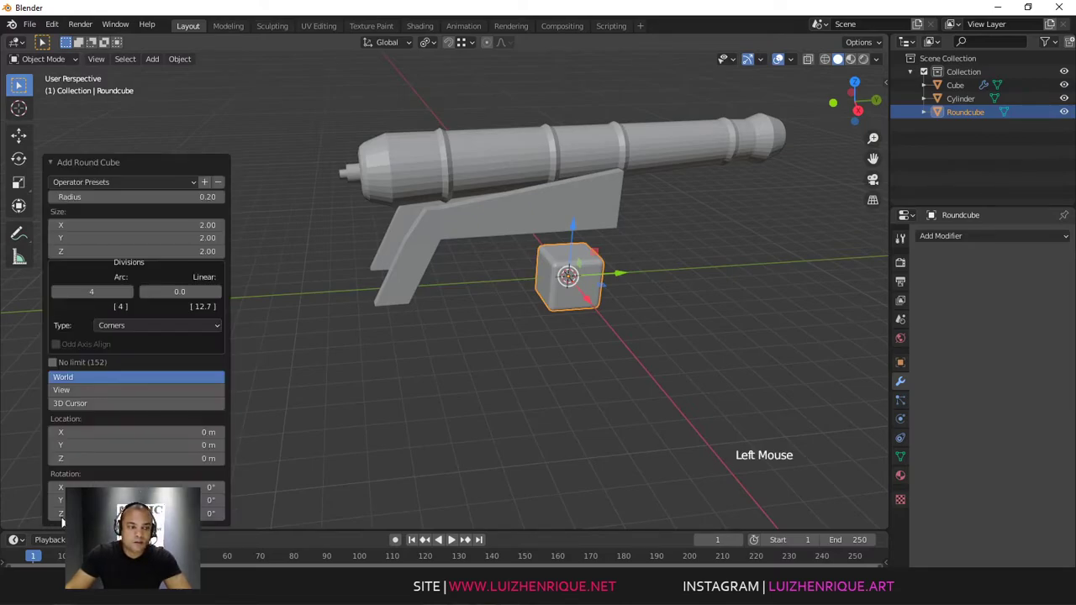
click(122, 181)
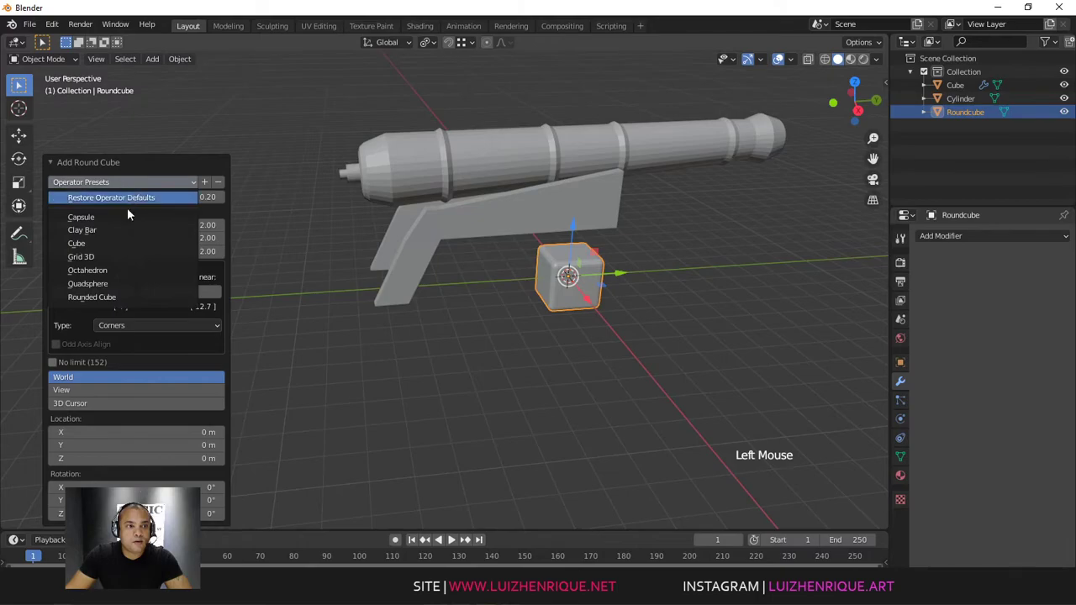
click(81, 217)
Step: Rotate the capsule 90° about the Y axis so it lies crosswise to the barrel
ctrl+middle_drag(646, 241, 651, 190)
middle_drag(651, 190, 642, 210)
click(667, 197)
click(645, 213)
middle_drag(642, 210, 530, 223)
text(ry)
text(90)
key(Return)
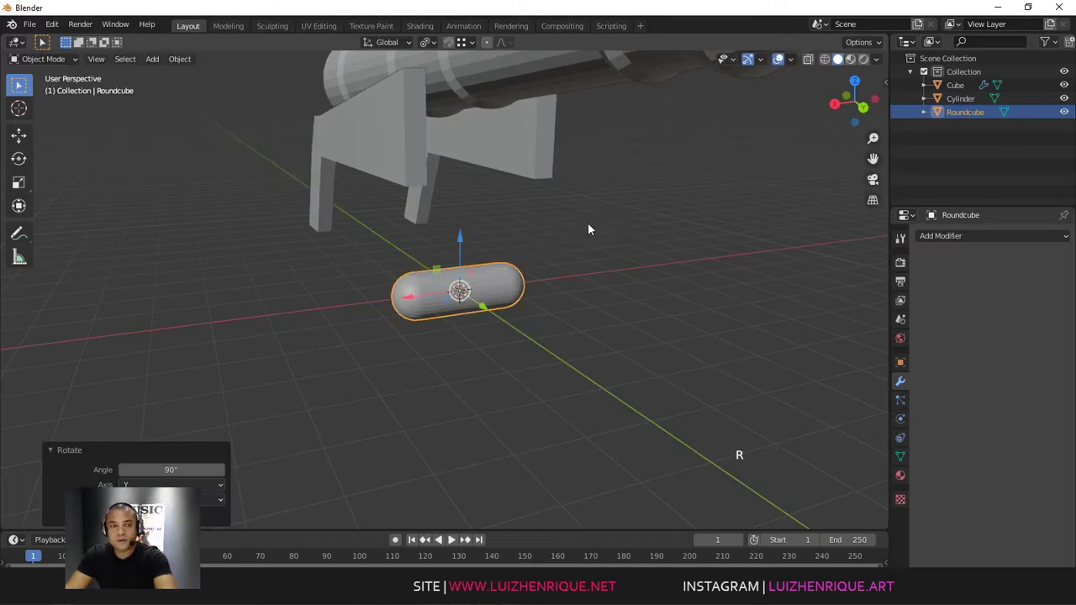
Step: Raise the capsule about 4.07 m along Z into the barrel and isolate it in local view
drag(457, 239, 414, 45)
ctrl+middle_drag(414, 45, 414, 84)
middle_drag(414, 84, 385, 170)
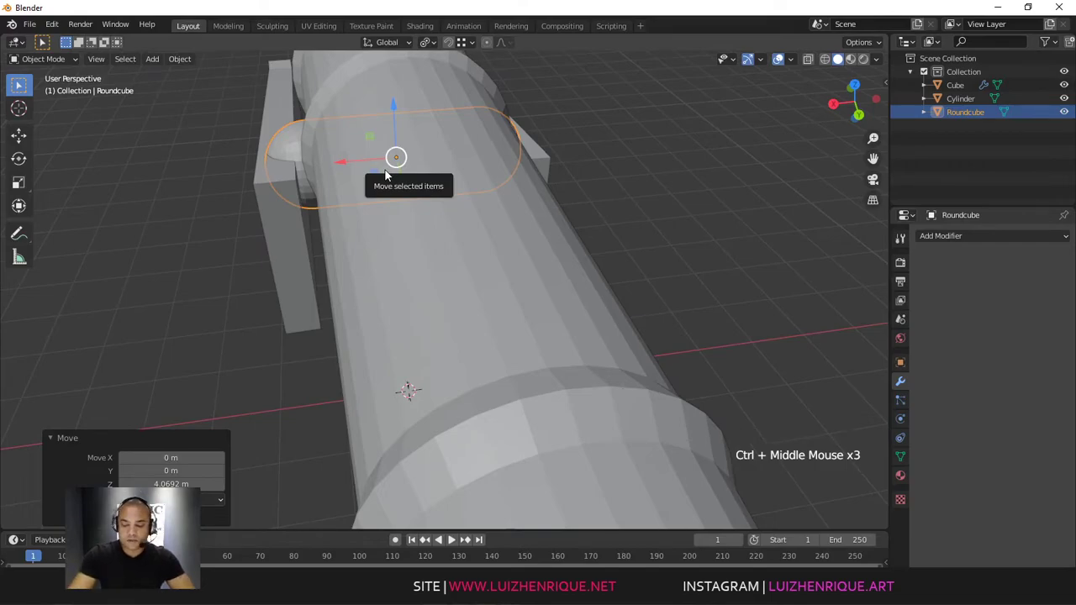
key(KP_Divide)
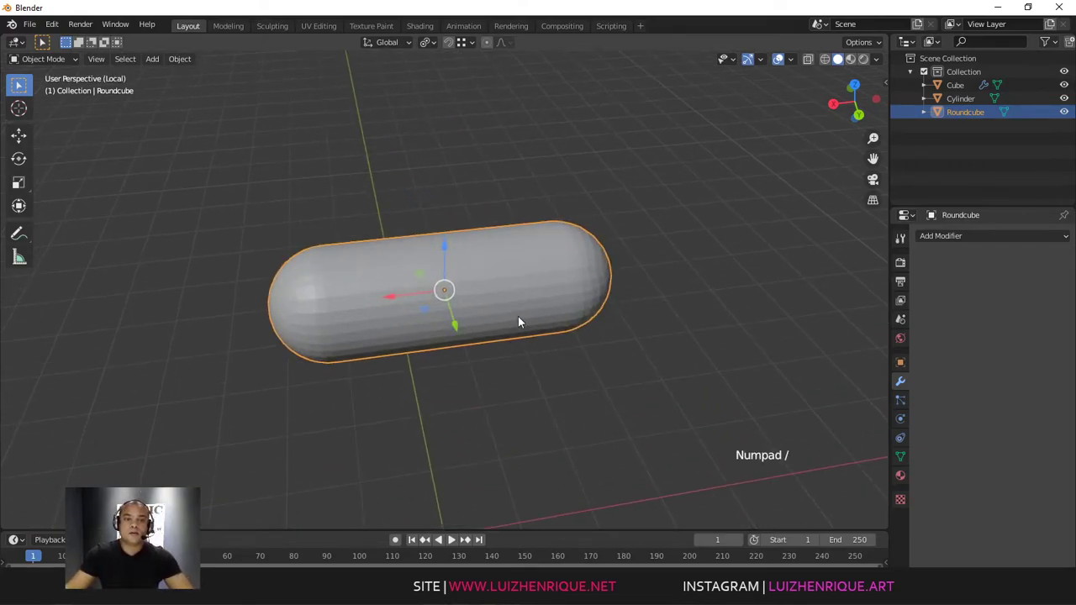
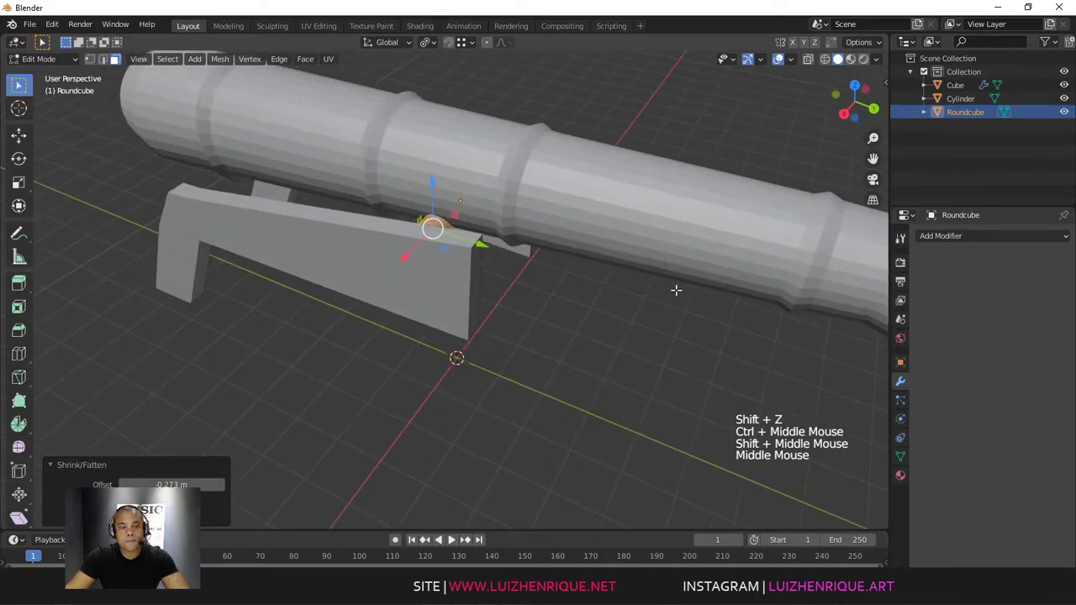
Step: Thin the pin slightly with Shrink/Fatten, and move its rounded end outward about 0.65 m along X past the side plate
key(alt+s)
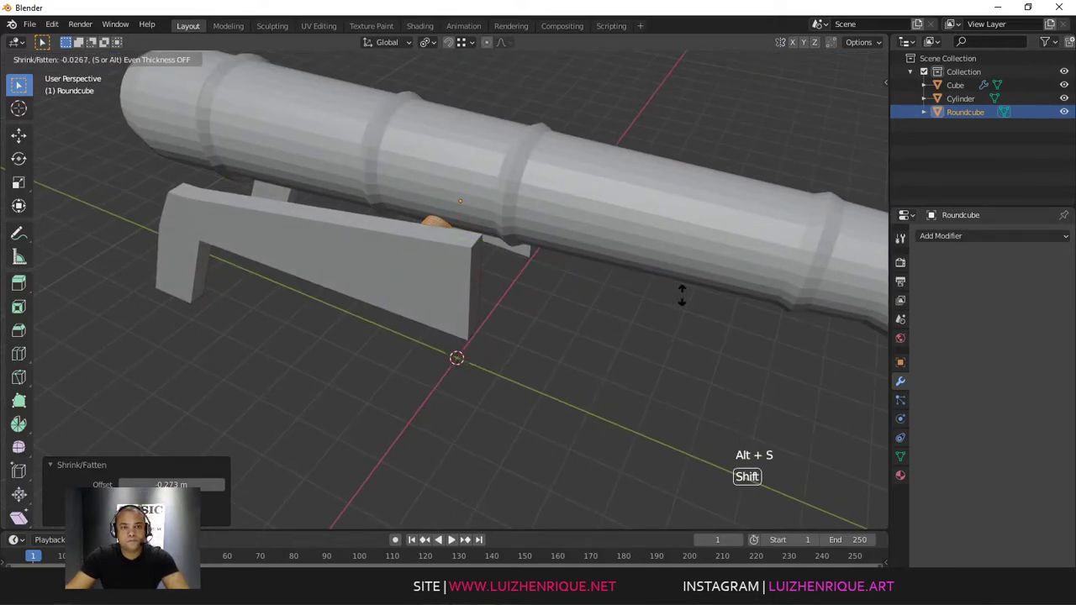
click(678, 290)
middle_drag(632, 269, 711, 296)
key(shift+z)
ctrl+middle_drag(711, 296, 689, 285)
middle_drag(689, 286, 669, 268)
key(1)
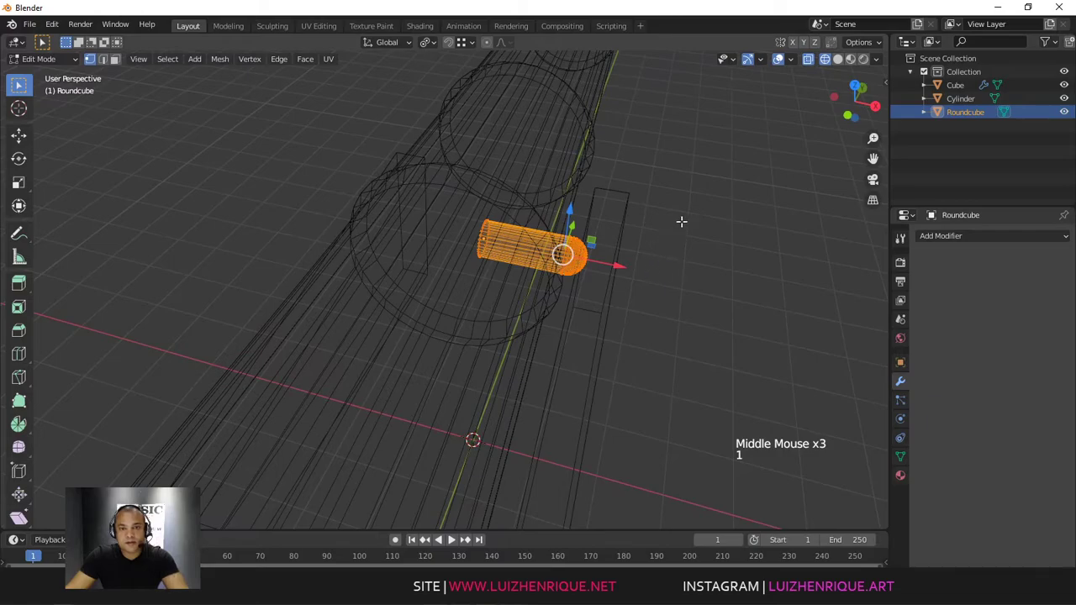
drag(709, 197, 552, 288)
drag(636, 269, 698, 274)
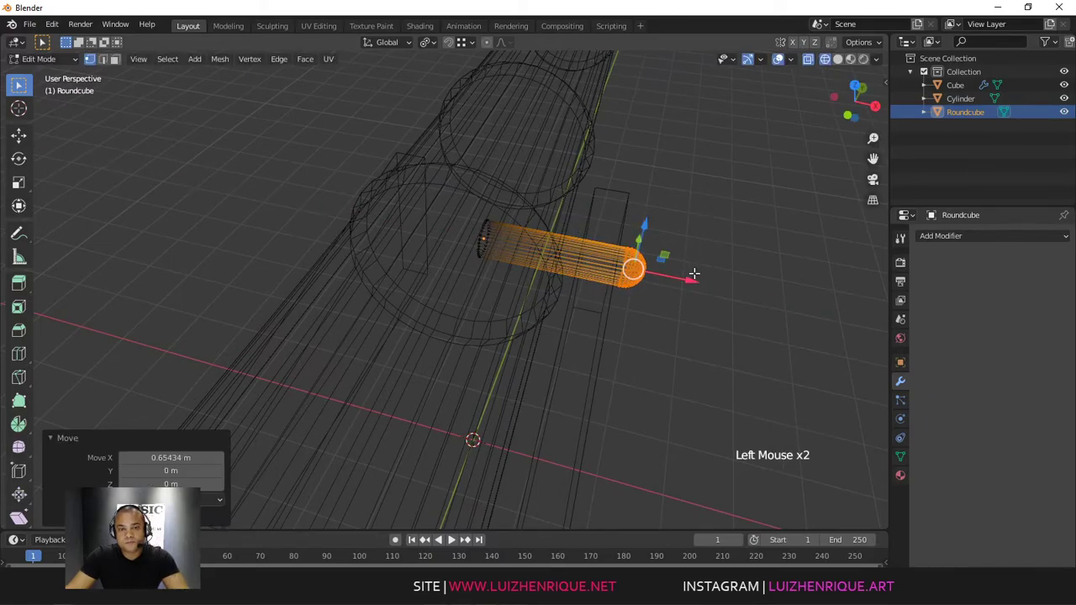
Step: Restore solid shading and return the pin to Object Mode
alt+middle_drag(611, 288, 586, 286)
mouse_move(570, 219)
alt+middle_down()
mouse_move(546, 220)
mouse_move(589, 244)
alt+middle_up()
key(shift+z)
click(595, 219)
mouse_move(588, 244)
middle_down()
mouse_move(573, 265)
mouse_move(542, 250)
mouse_move(559, 271)
middle_up()
key(Tab)
click(561, 254)
middle_drag(559, 271, 571, 250)
click(356, 265)
middle_click(499, 274)
click(492, 261)
click(469, 248)
shift+middle_drag(571, 250, 537, 299)
Step: Add a cylinder mesh with 12 vertices for the wheel
key(shift+a)
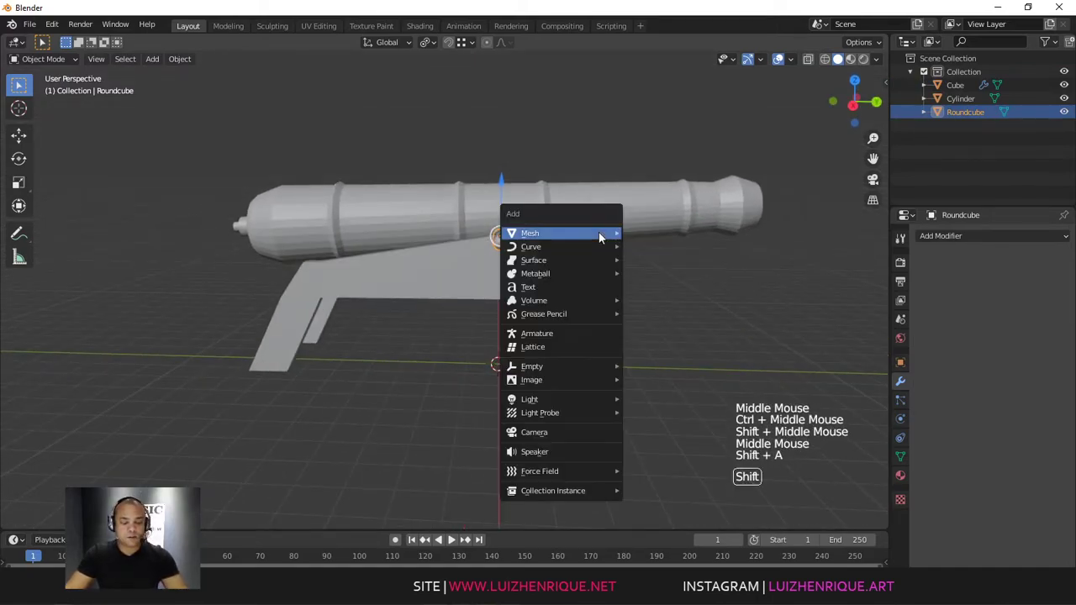
mouse_move(580, 233)
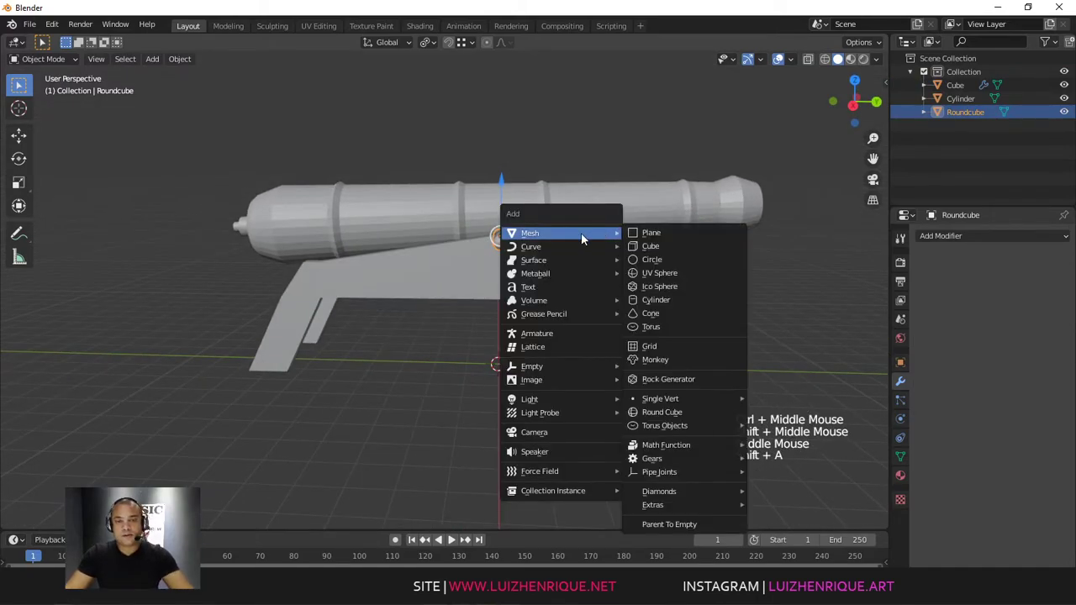
click(672, 299)
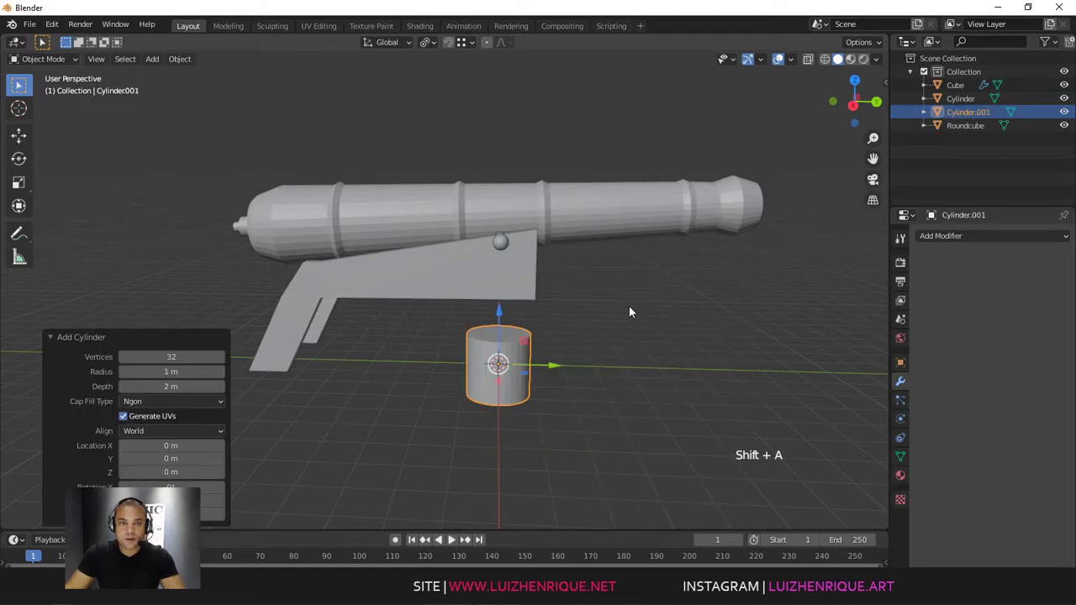
click(179, 357)
text(12)
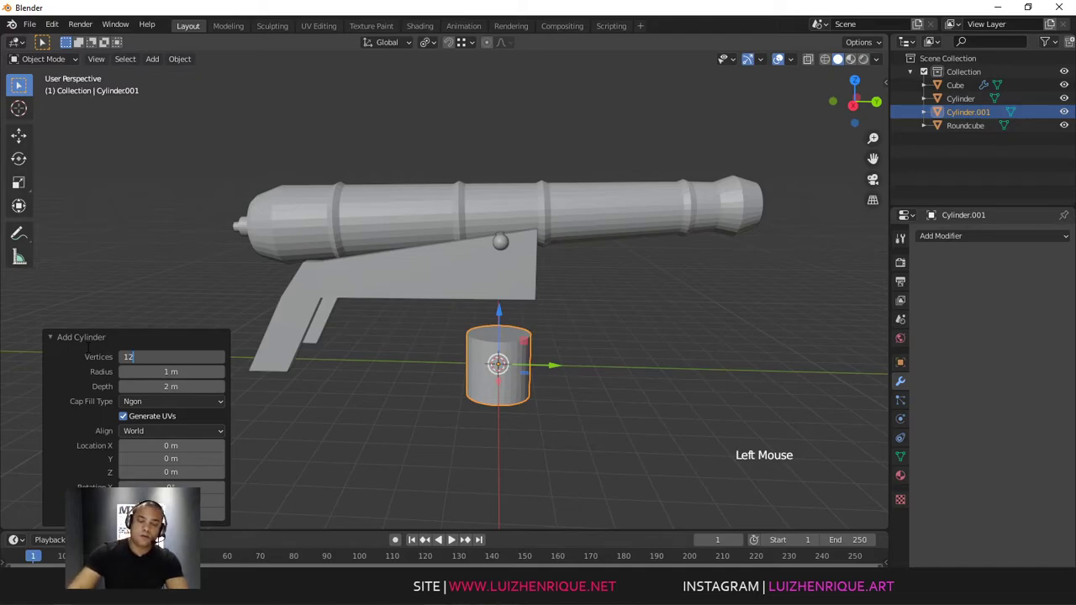
key(Return)
Step: Rotate the new cylinder 90° about the Y axis so its flat caps face sideways
middle_drag(574, 304, 621, 313)
key(r)
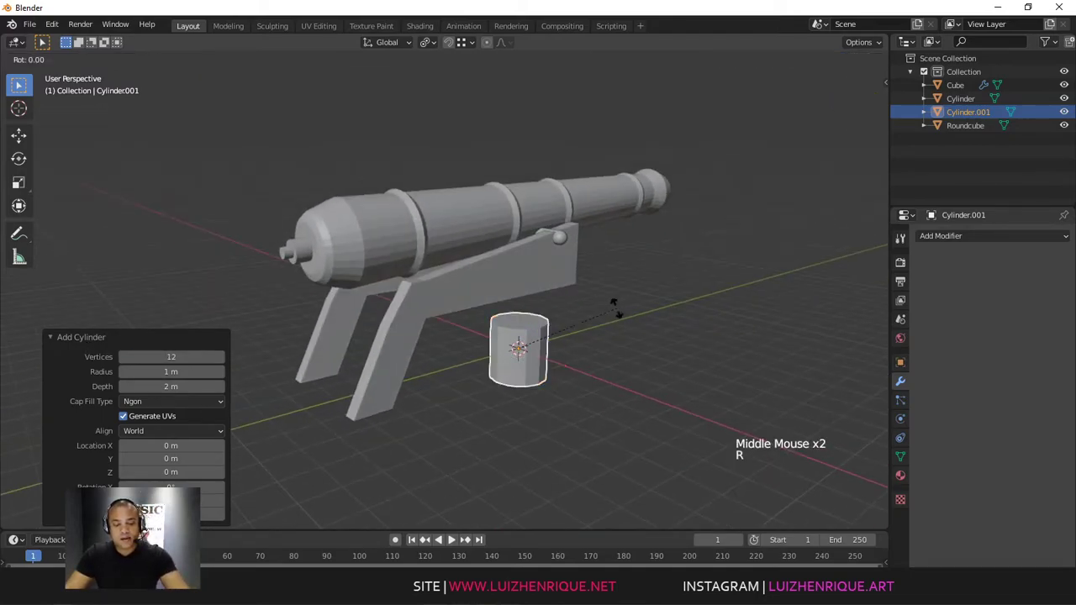
key(y)
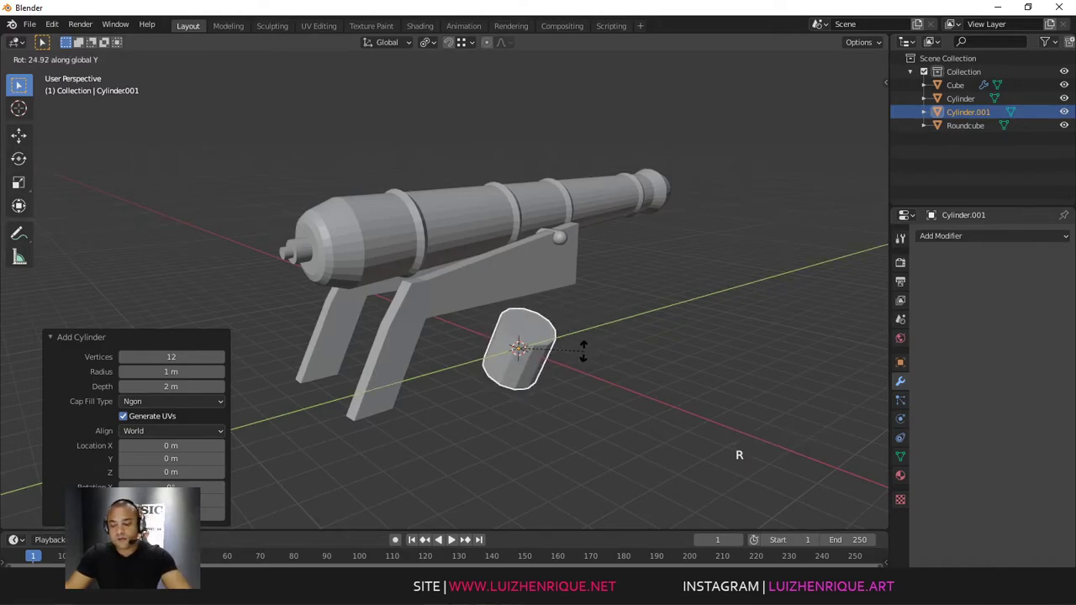
text(90)
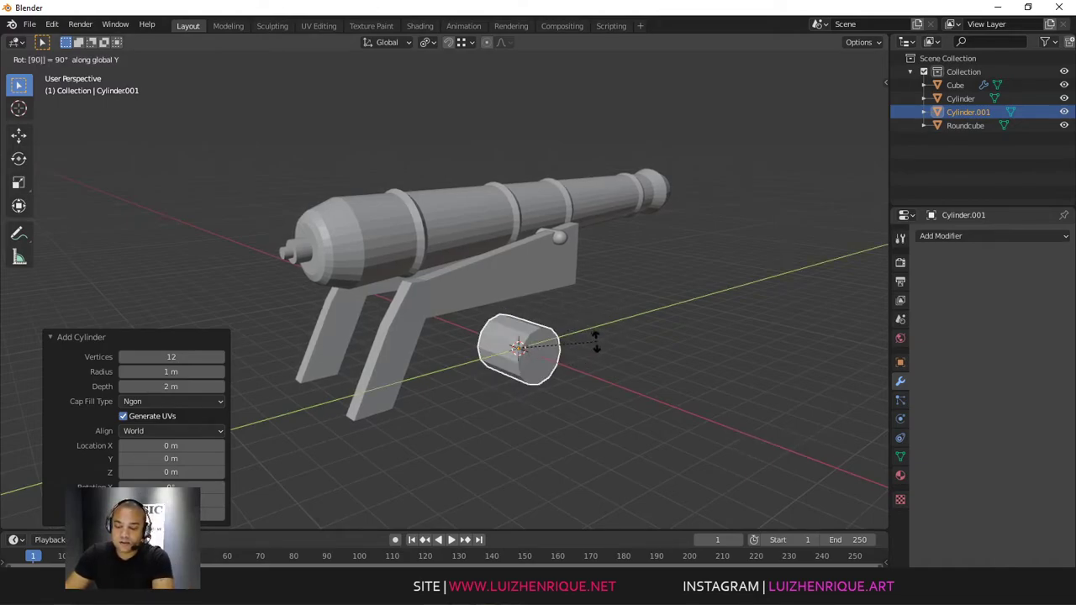
key(Return)
Step: Flatten the cylinder along X to about 0.123, and scale the whole disc up by about 3.27
middle_drag(570, 298, 670, 311)
key(s)
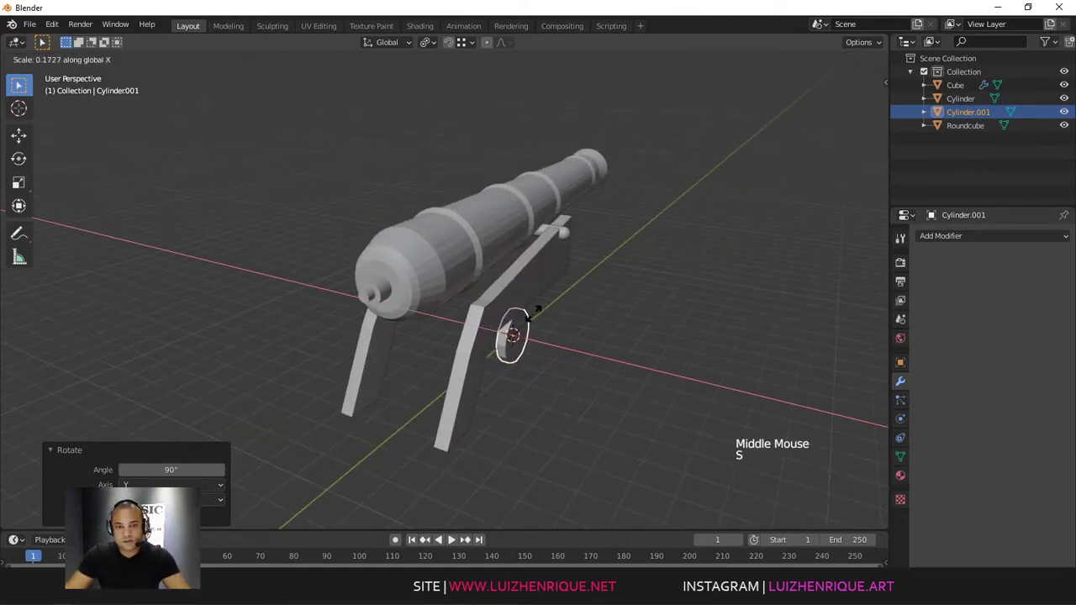
click(536, 323)
key(s)
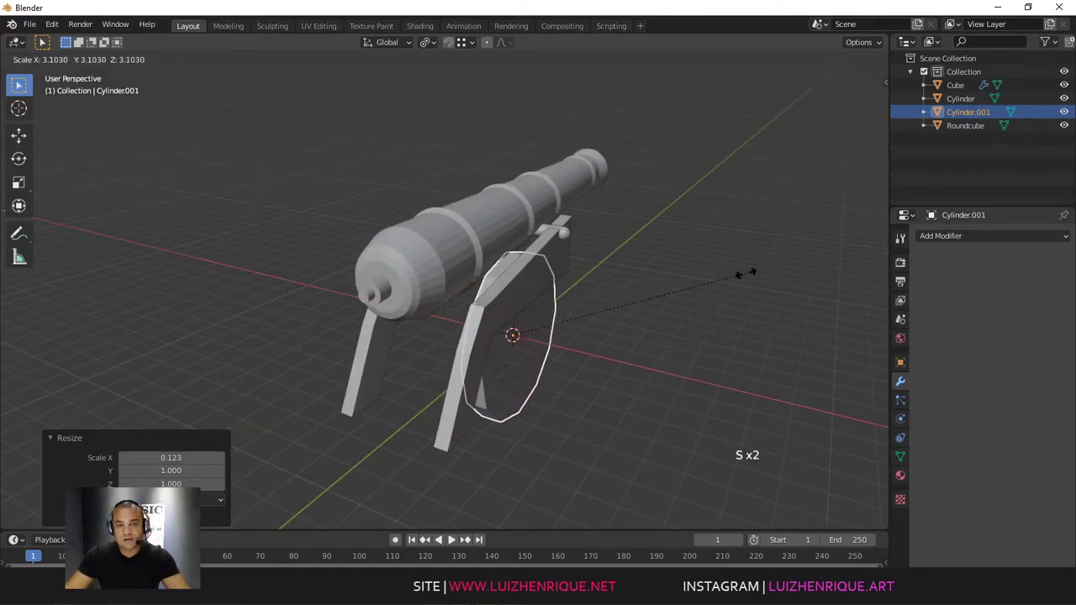
click(748, 270)
Step: In the right side view, raise the wheel disc about 3.35 m beside the carriage and enlarge it slightly
key(KP_3)
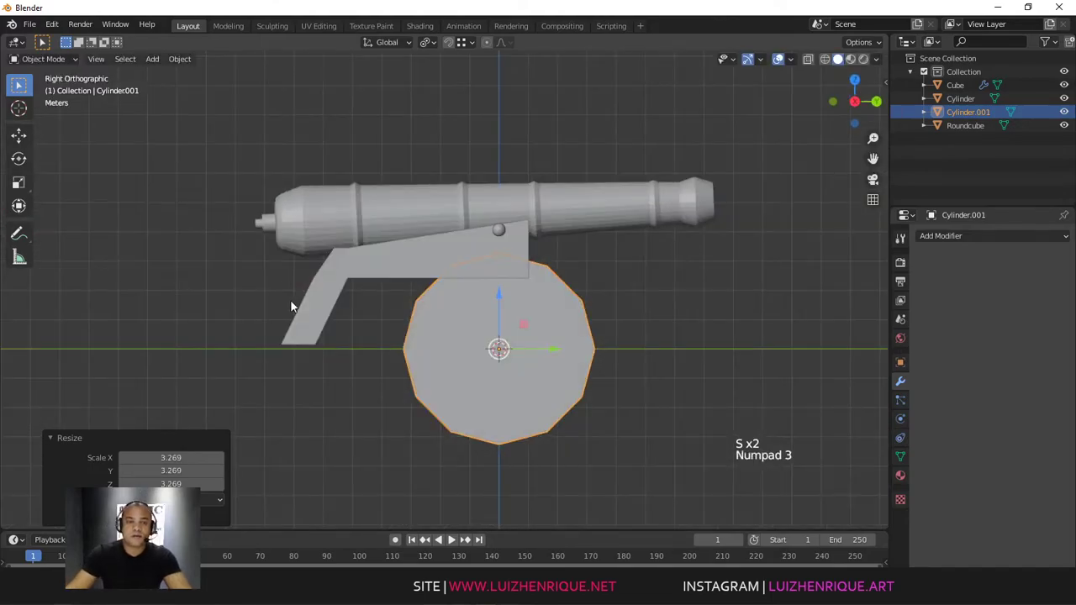
drag(516, 350, 515, 252)
key(s)
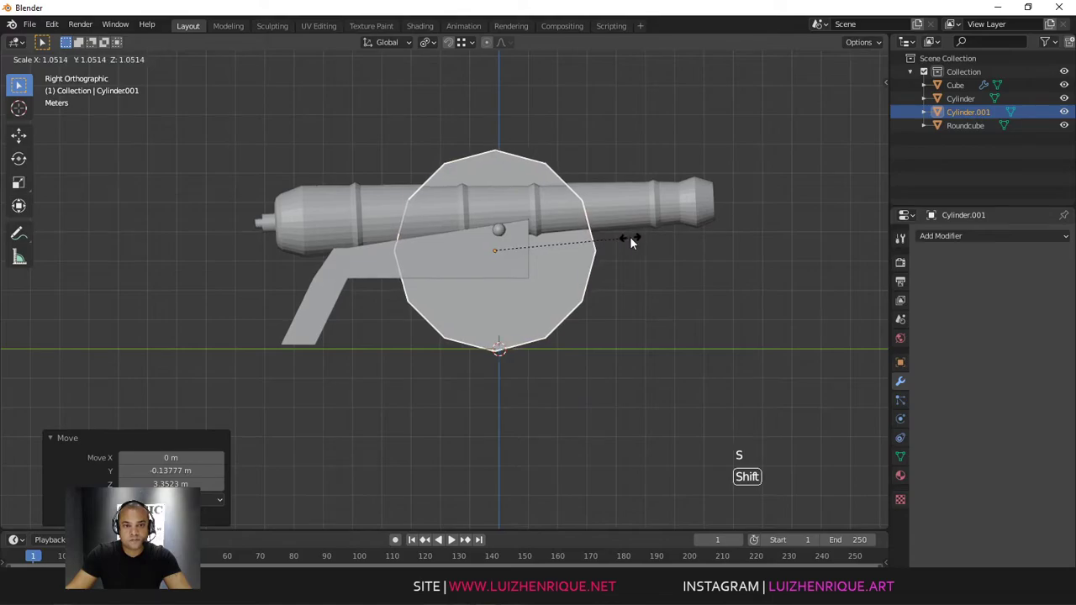
click(508, 214)
drag(508, 212, 499, 190)
Step: Move the wheel disc along X to just outside the carriage side plate and adjust its thickness along X
middle_drag(499, 191, 586, 256)
drag(587, 256, 627, 266)
mouse_move(626, 266)
middle_down()
mouse_move(622, 285)
mouse_move(609, 280)
mouse_move(629, 280)
middle_up()
key(s)
key(x)
click(639, 270)
drag(629, 280, 620, 281)
middle_drag(620, 281, 512, 237)
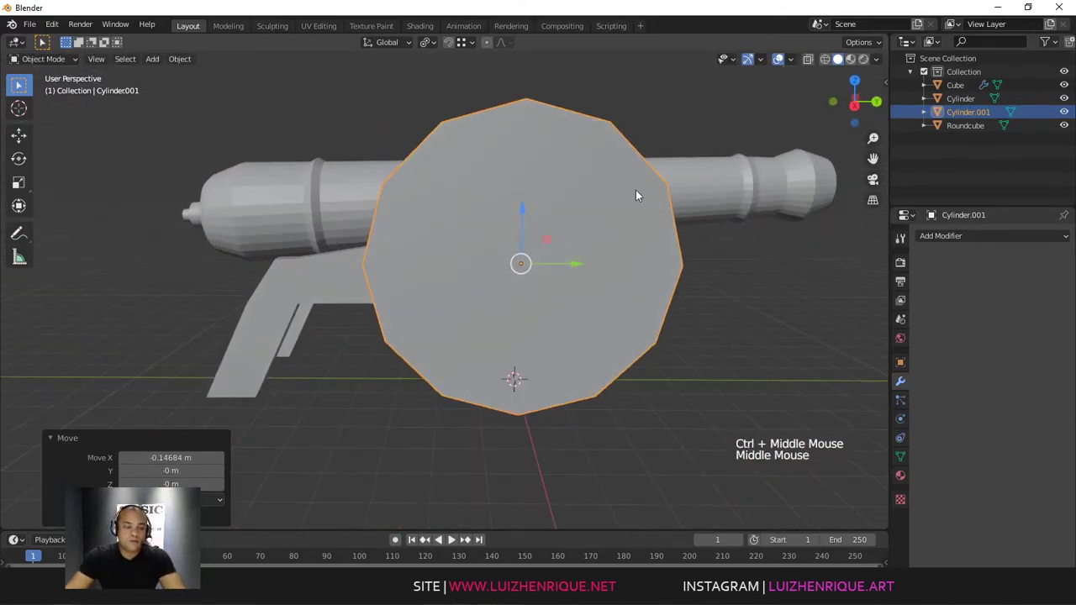
Step: Delete both flat cap faces of the wheel cylinder, keeping only its outer rim band
key(Tab)
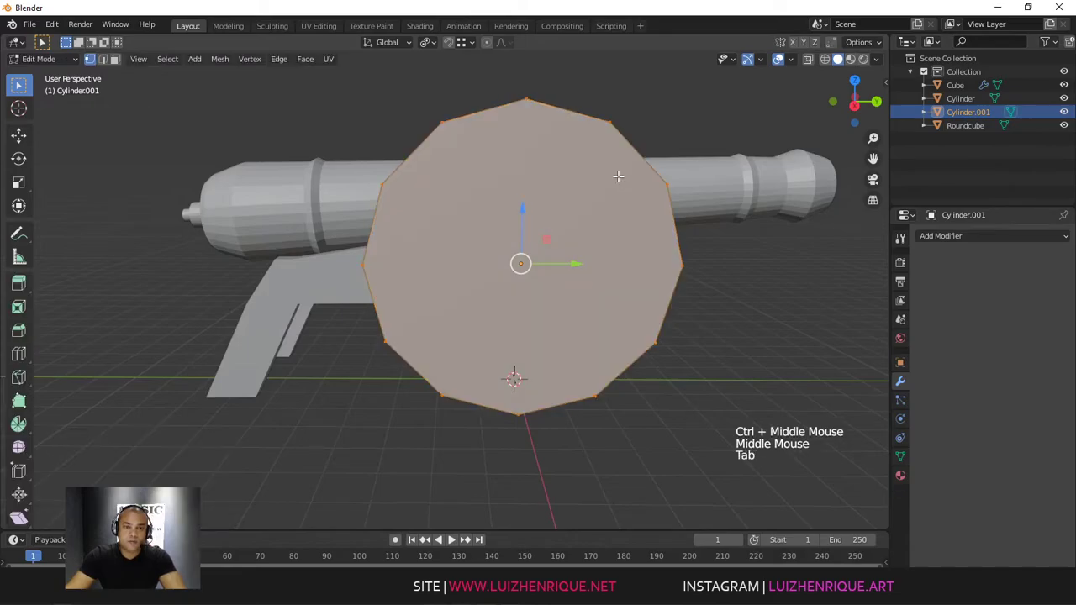
key(3)
click(569, 211)
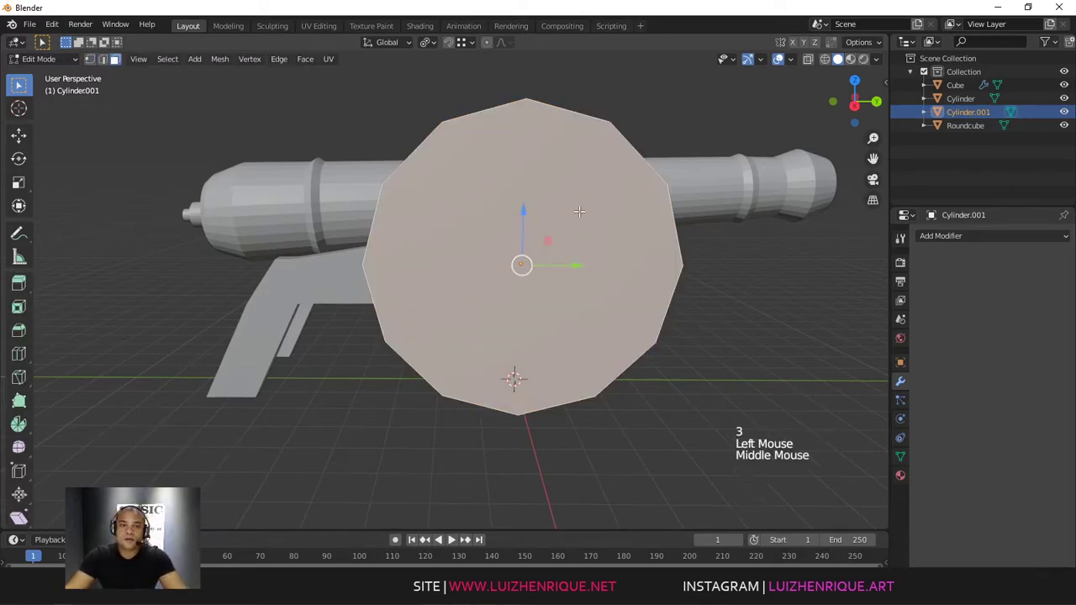
middle_drag(568, 211, 606, 145)
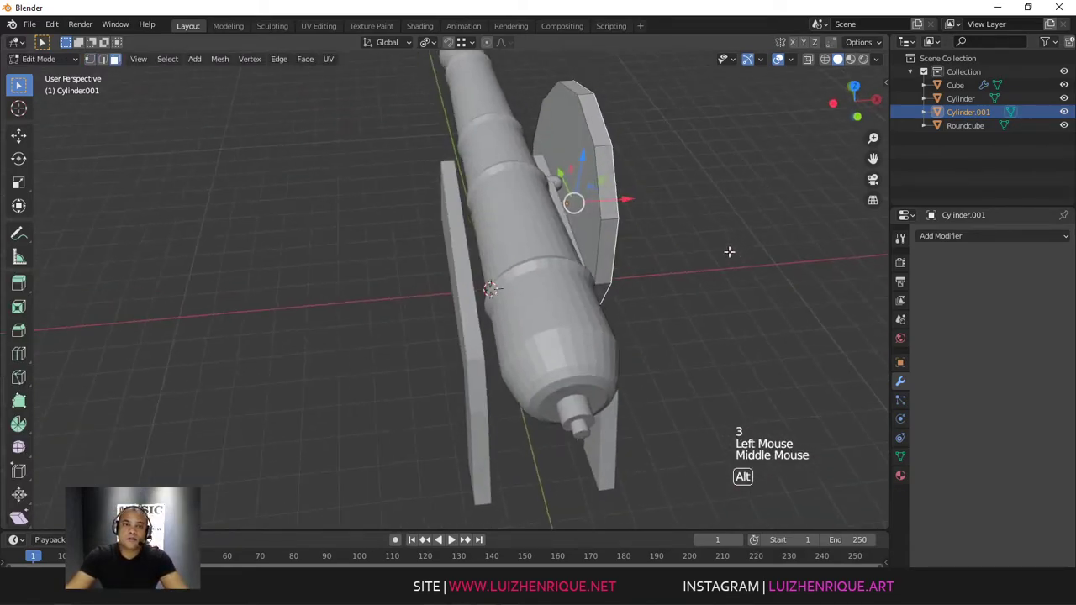
shift+click(586, 139)
key(x)
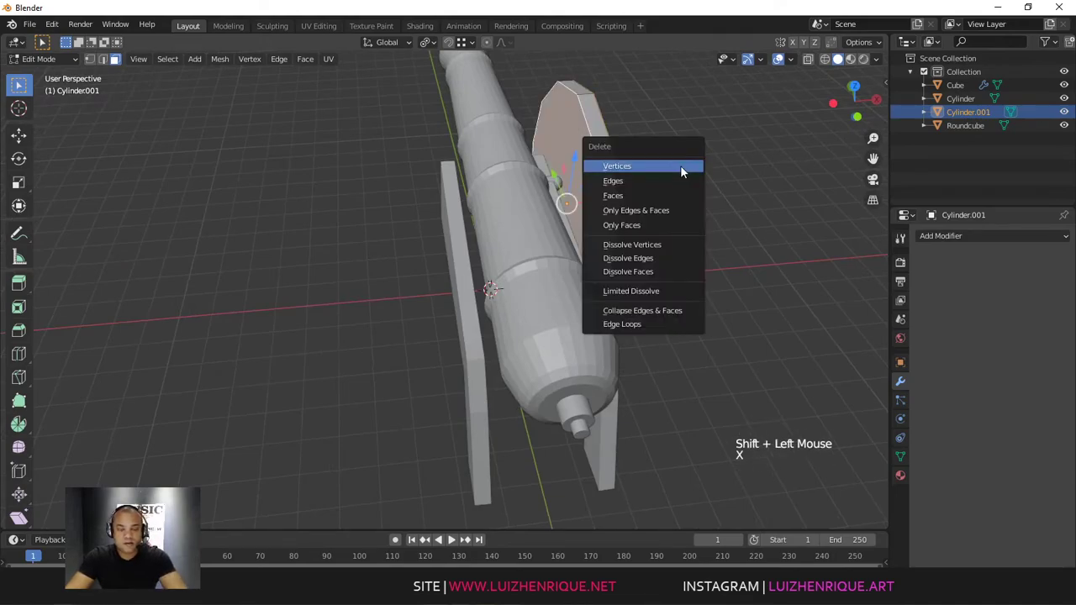
click(681, 167)
Step: Extrude all rim faces inward along their normals by about 0.078 m and return to Object Mode
alt+middle_drag(649, 184, 513, 144)
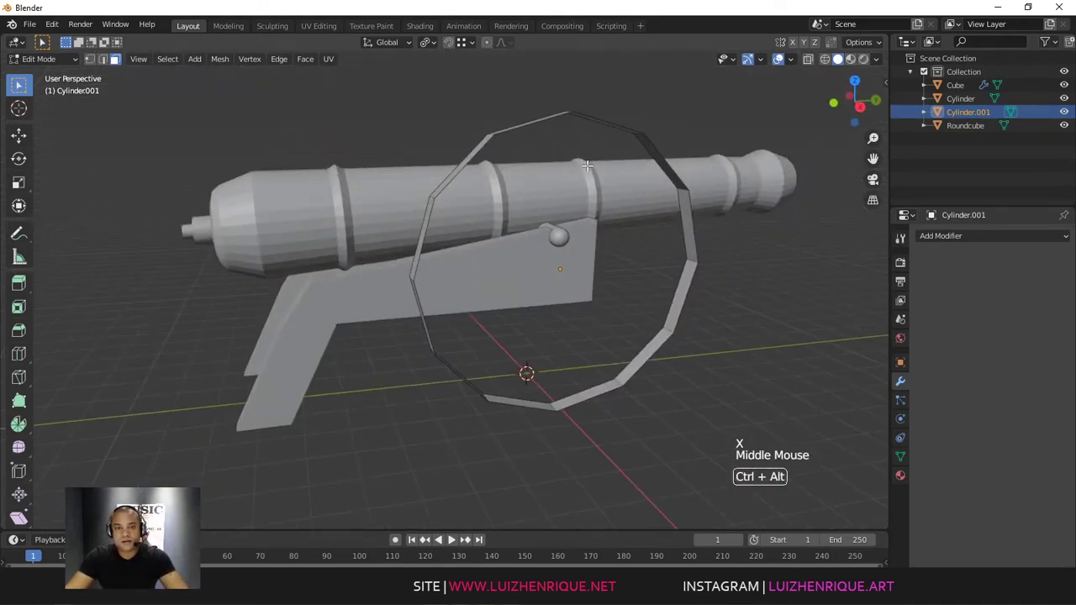
ctrl+middle_drag(588, 180, 588, 151)
shift+middle_drag(647, 159, 589, 219)
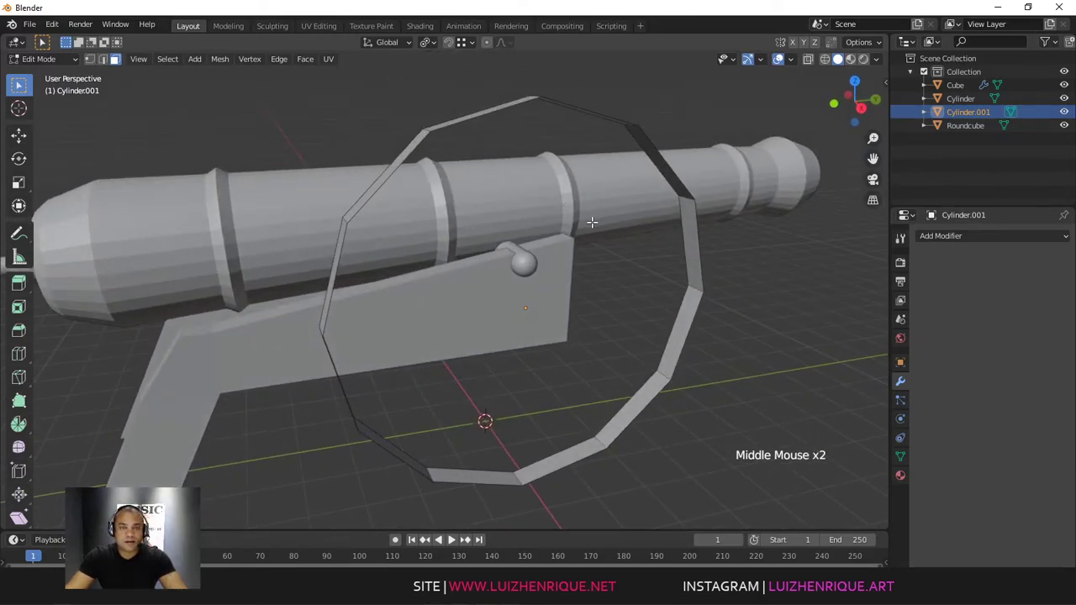
key(a)
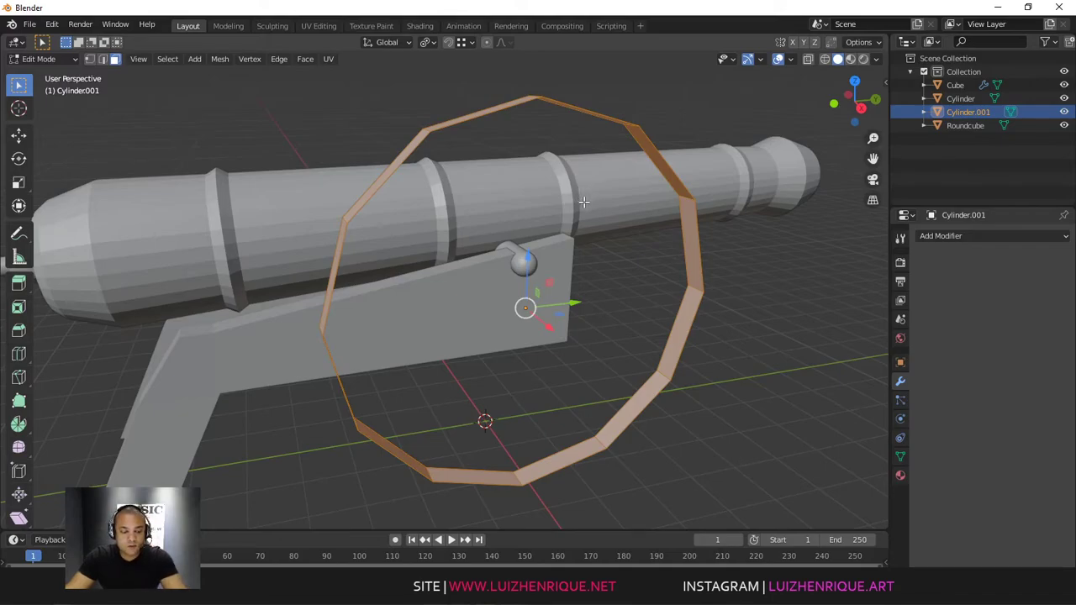
key(alt+e)
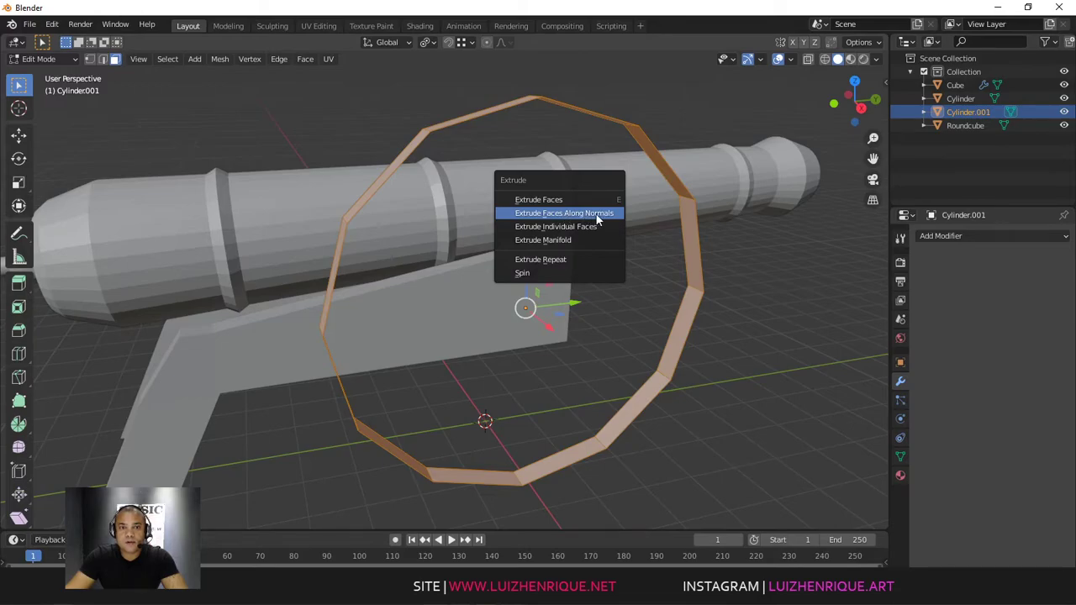
click(590, 214)
key(shift)
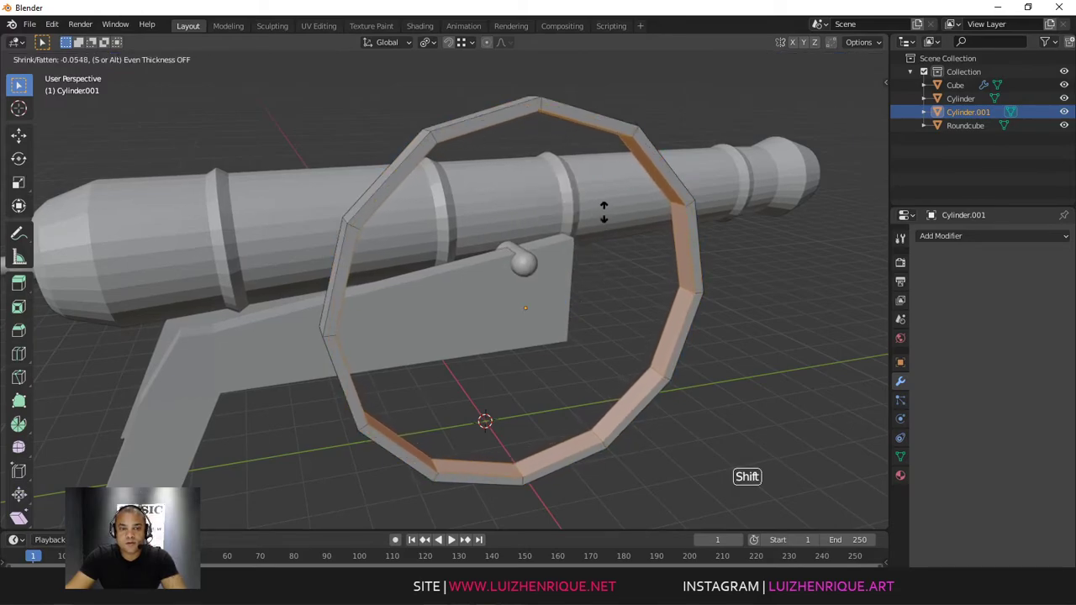
click(608, 217)
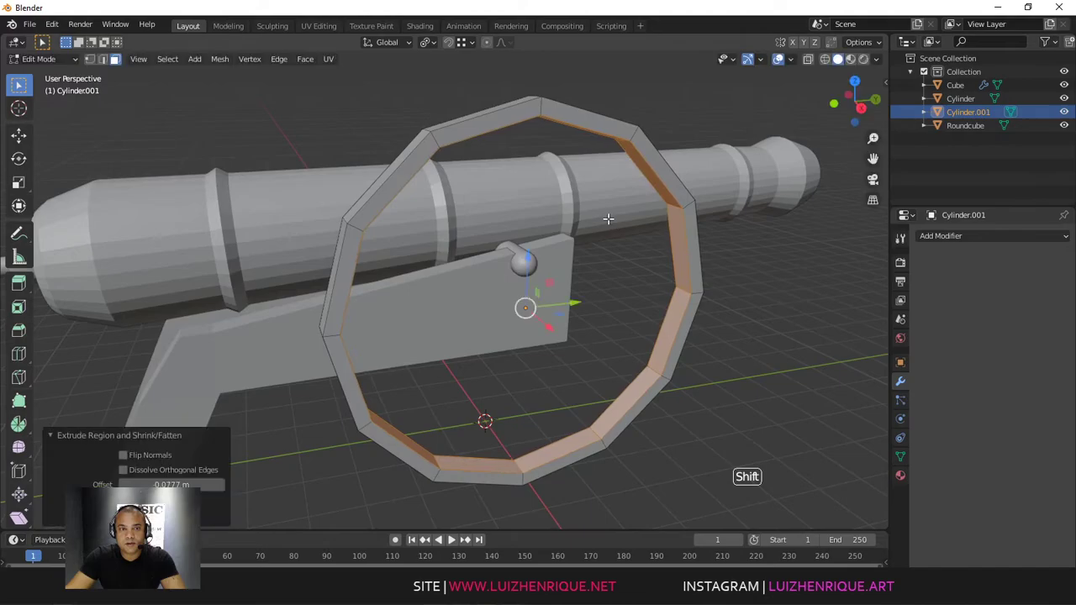
alt+middle_drag(607, 223, 556, 205)
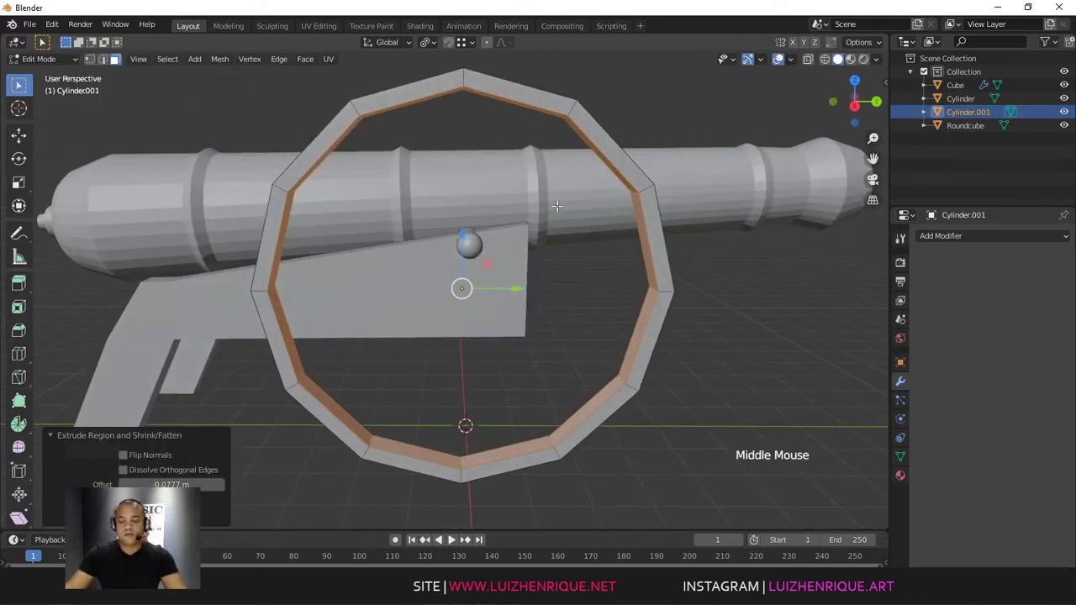
key(KP_3)
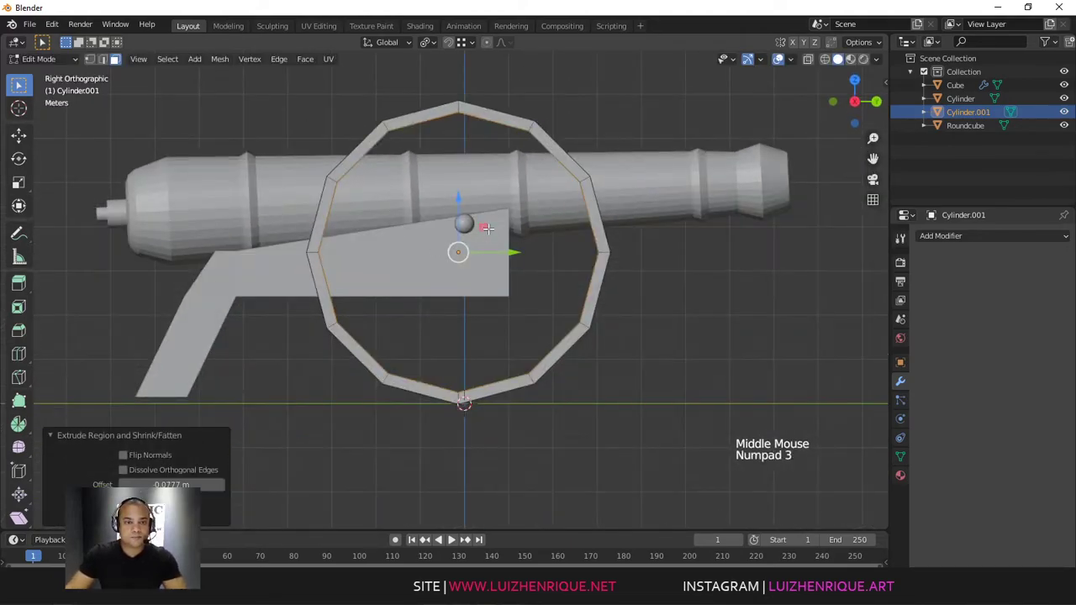
key(Tab)
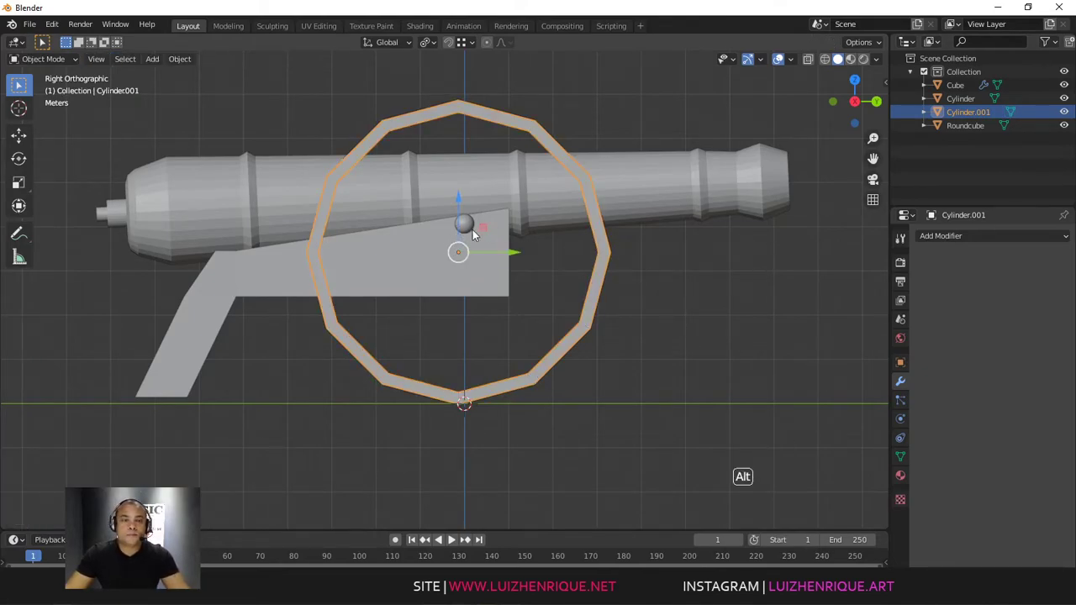
Step: Thicken the whole trunnion pin mesh with Shrink/Fatten by about 0.115 m and return to Object Mode
alt+middle_drag(472, 230, 546, 249)
click(466, 227)
key(Tab)
key(a)
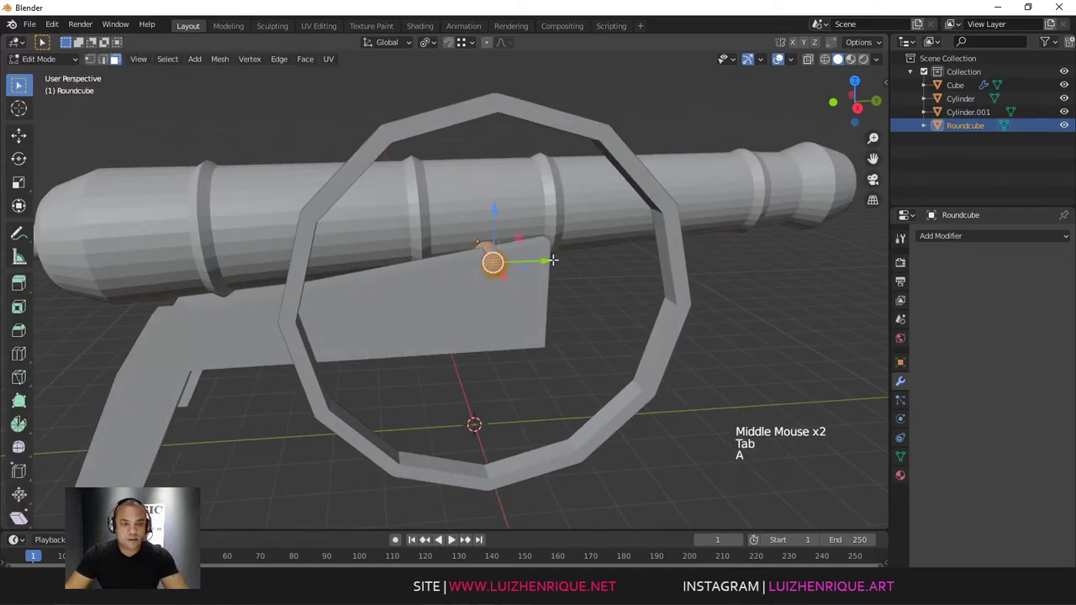
key(alt+s)
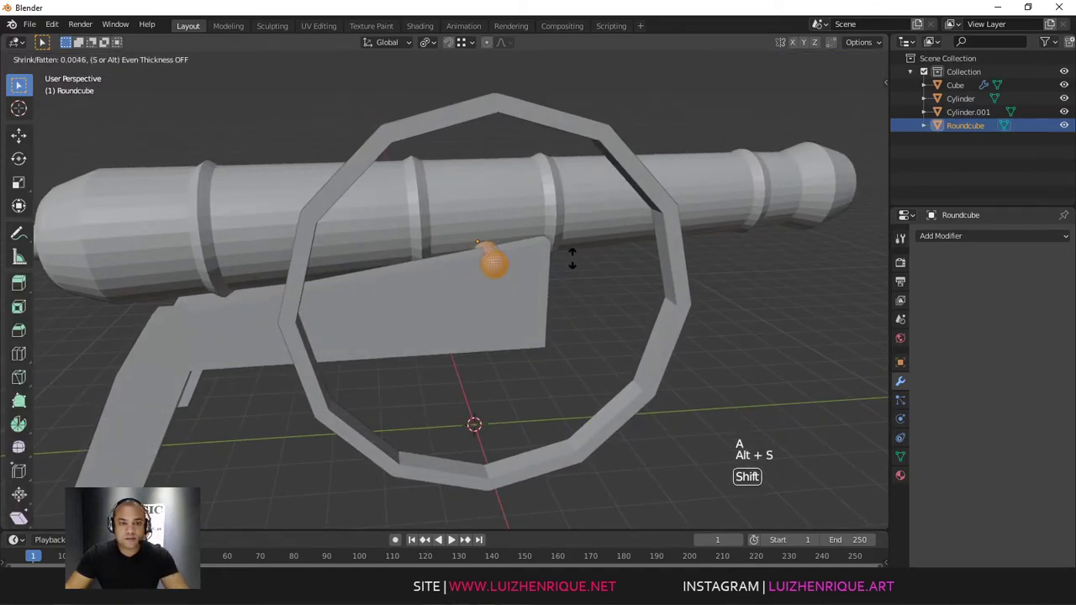
click(569, 226)
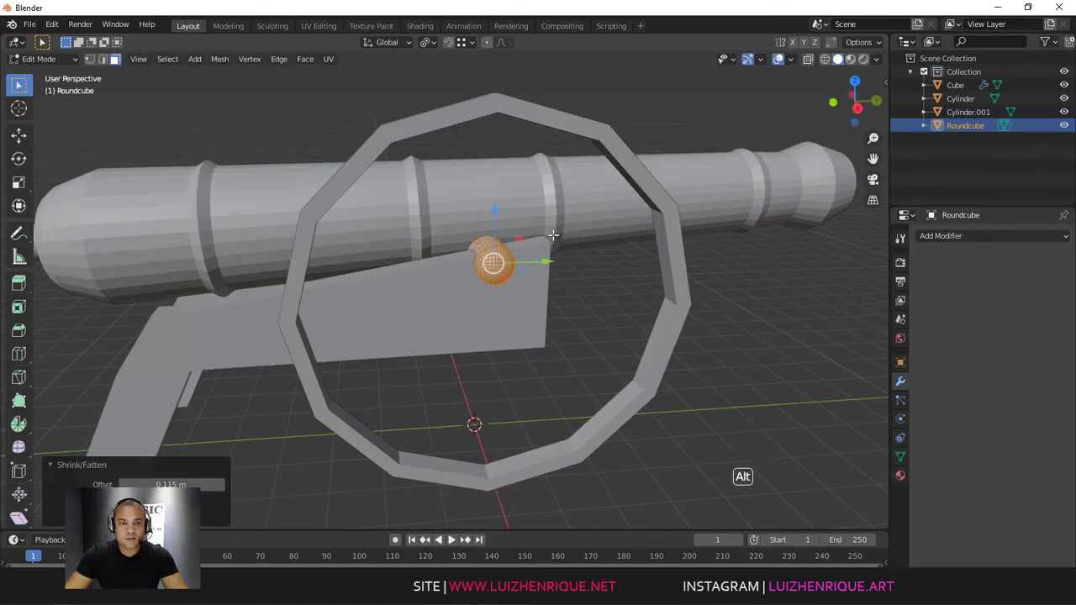
mouse_move(555, 229)
alt+middle_down()
mouse_move(515, 214)
mouse_move(542, 217)
alt+middle_up()
key(Tab)
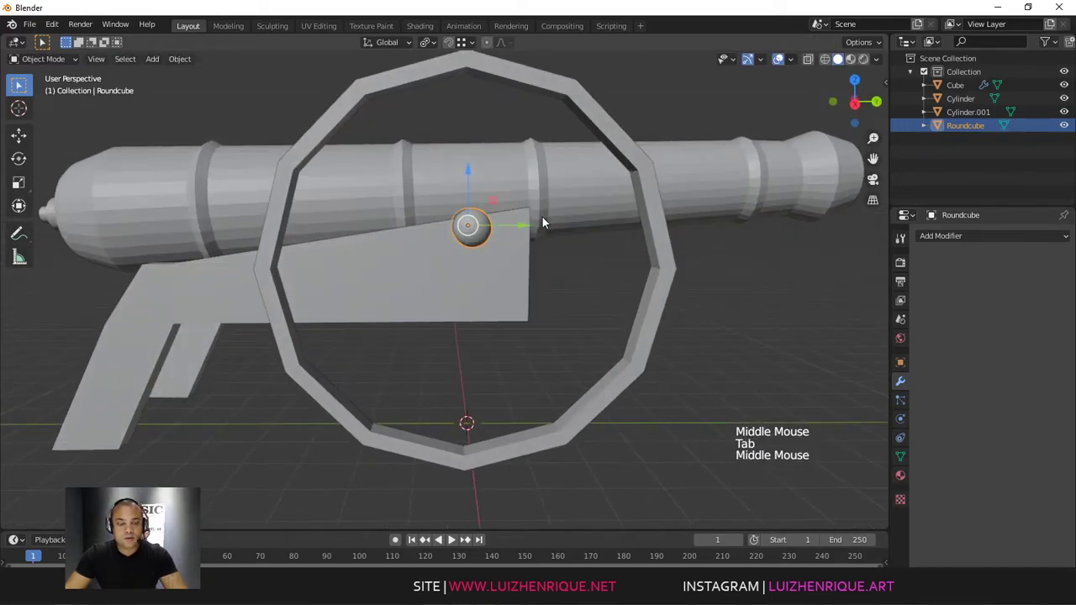
Step: Duplicate the trunnion pin as an axle, placing the copy about 0.55 m toward the breech and 0.62 m lower
key(shift+d)
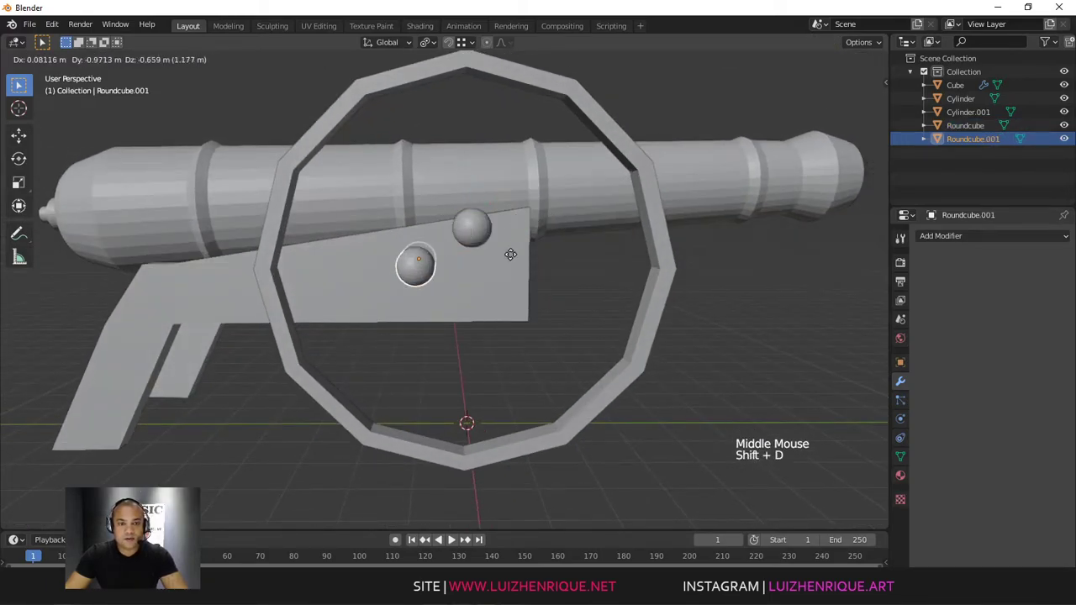
click(529, 244)
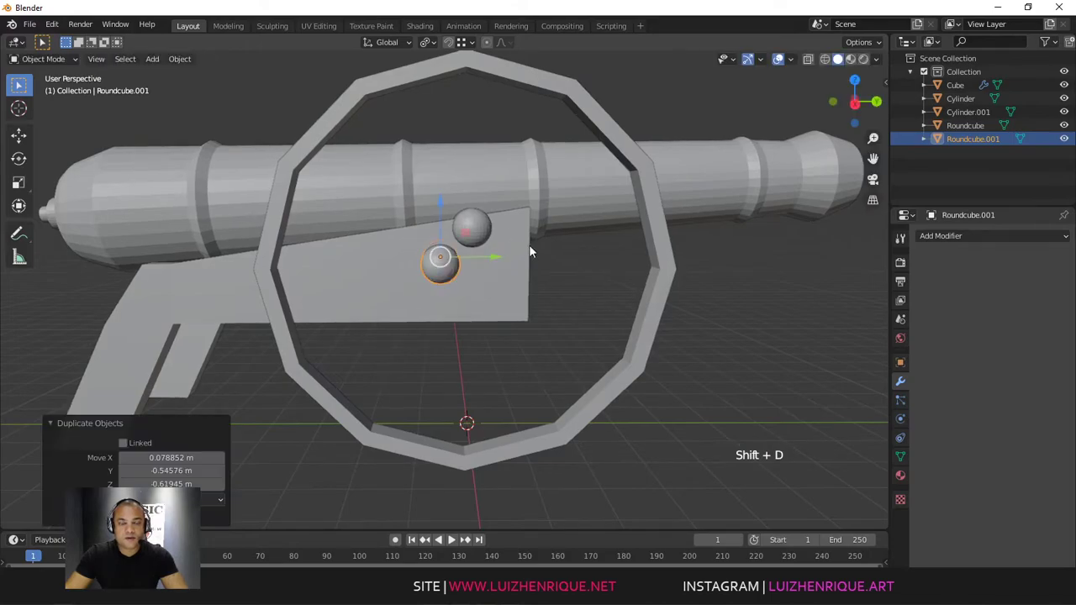
mouse_move(528, 244)
alt+middle_down()
mouse_move(546, 249)
mouse_move(533, 243)
alt+middle_up()
click(534, 243)
drag(521, 250, 514, 246)
click(513, 302)
alt+middle_drag(549, 295, 554, 286)
alt+middle_drag(588, 188, 562, 183)
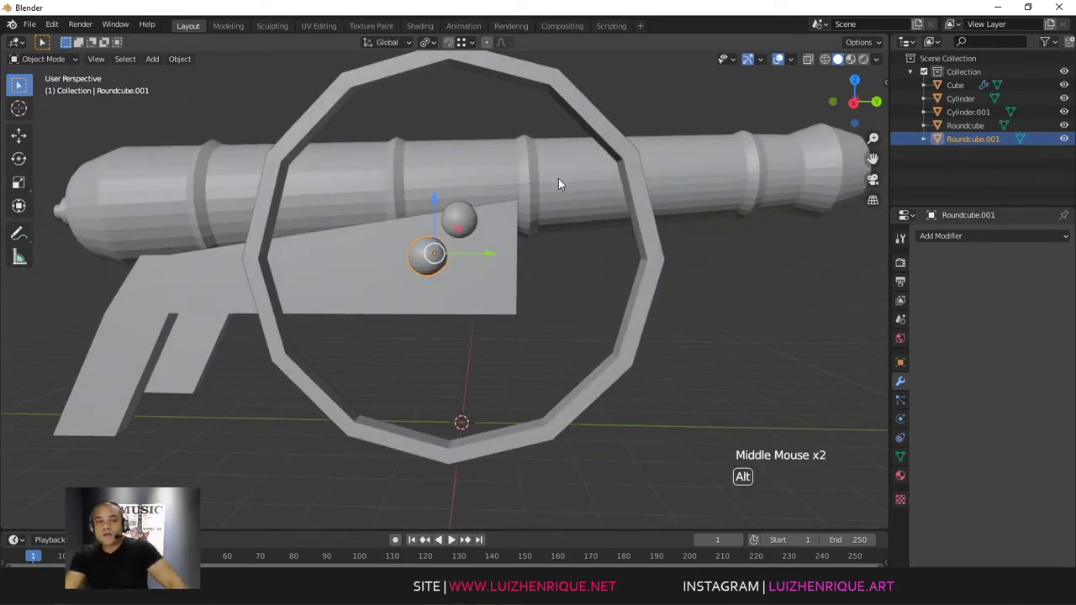
Step: Select the wheel rim and snap the 3D cursor to its center
key(KP_3)
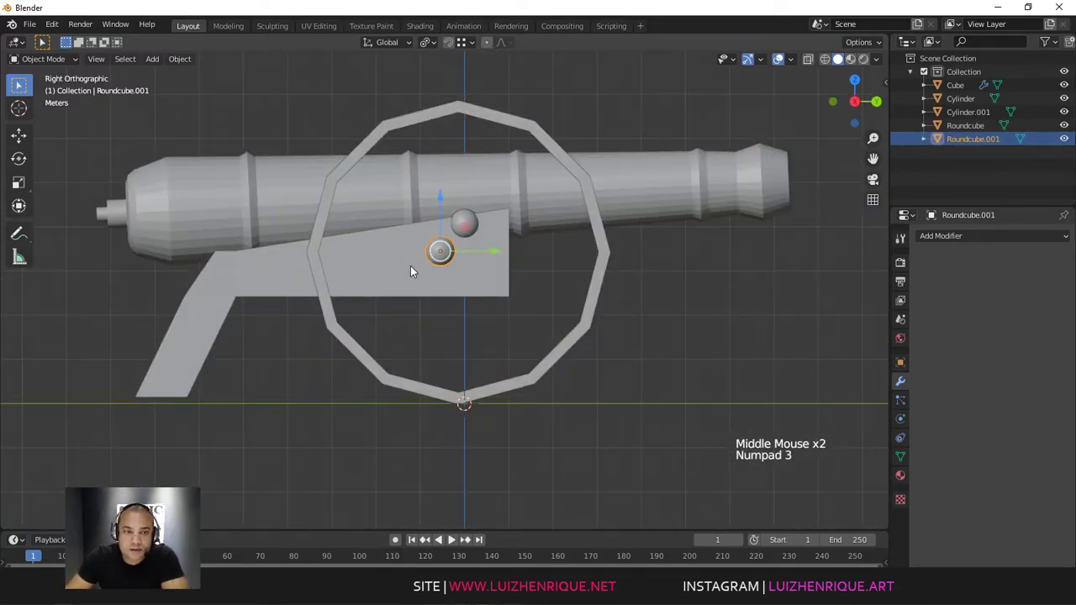
click(538, 170)
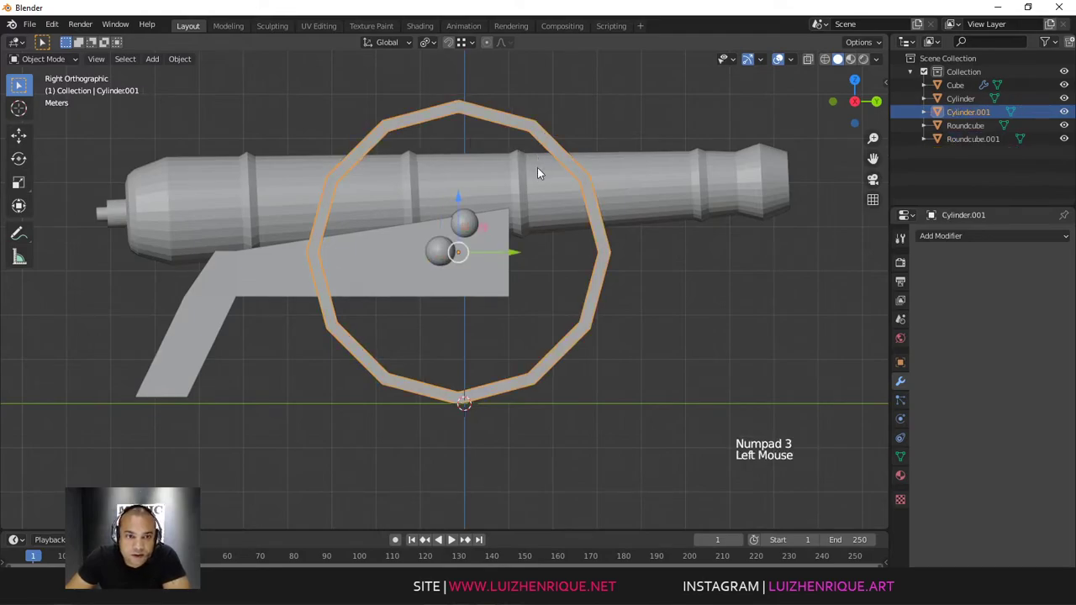
double_click(445, 253)
click(578, 187)
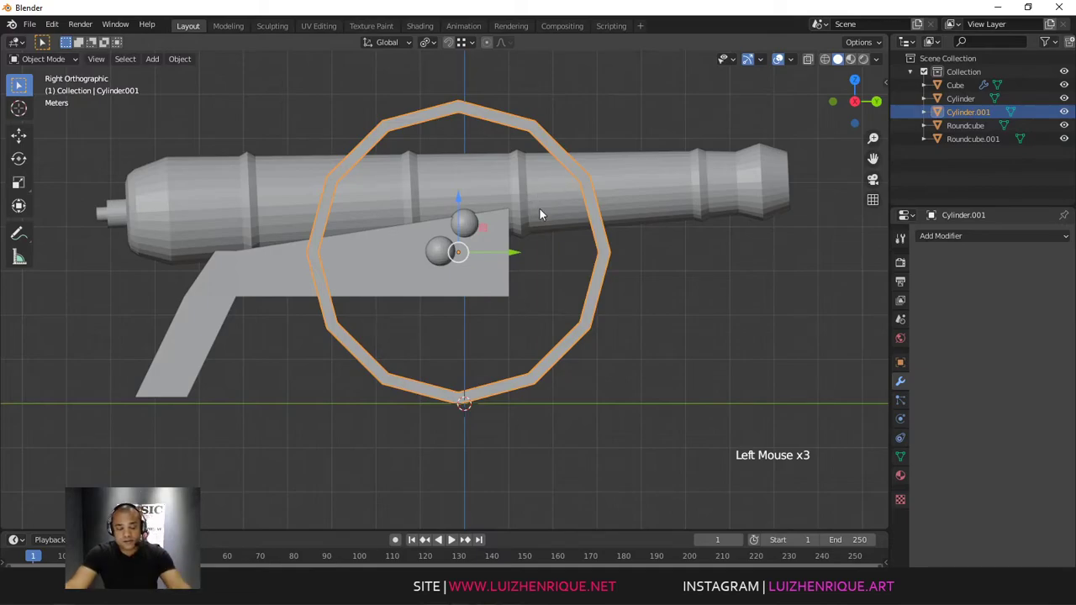
middle_drag(501, 190, 588, 223)
shift+middle_drag(589, 223, 559, 303)
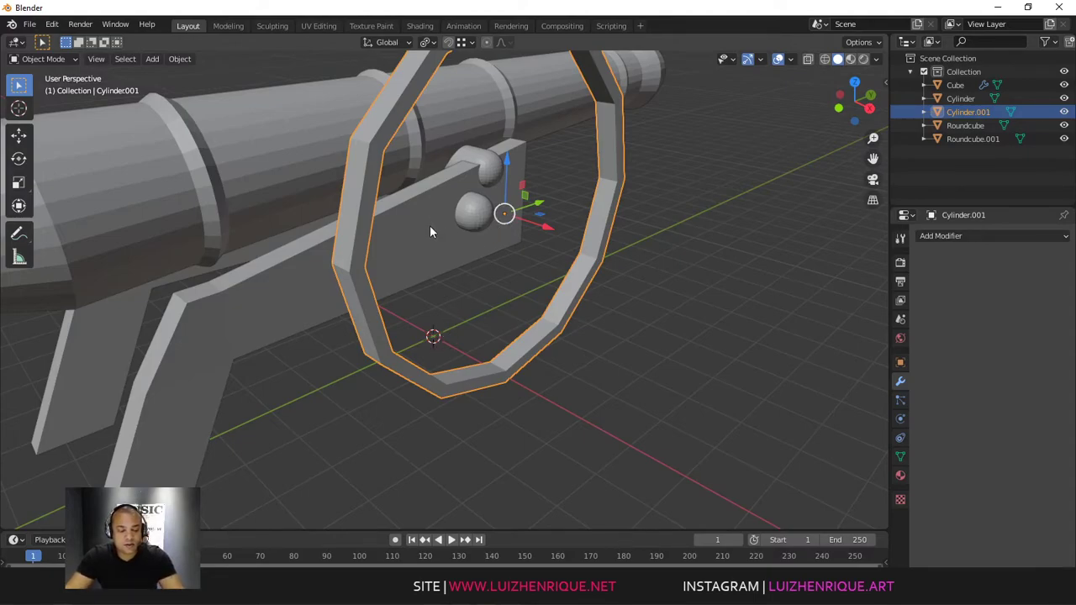
key(shift+s)
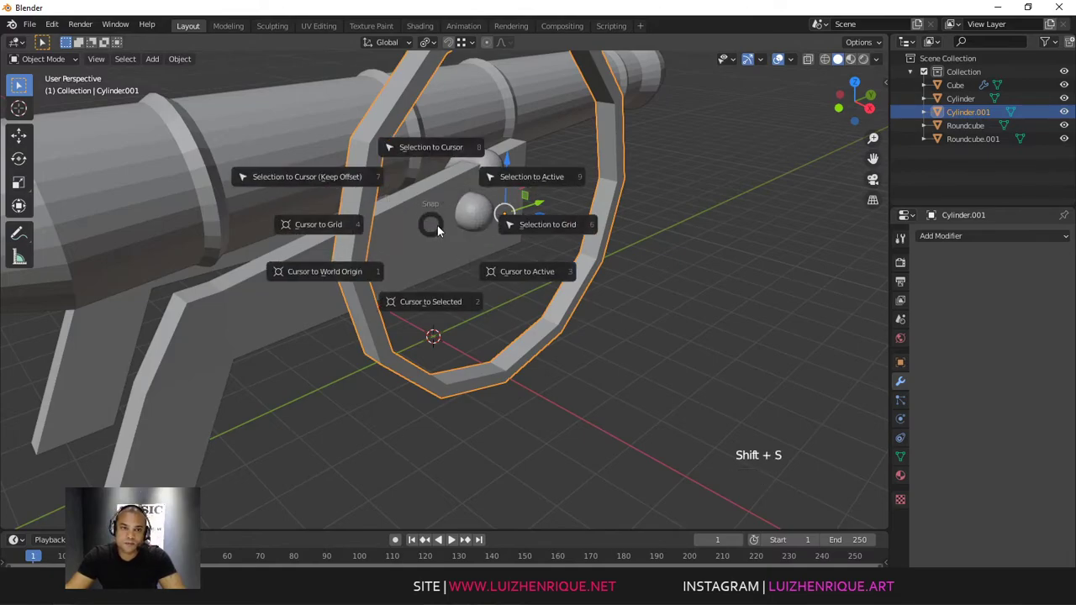
right_click(432, 224)
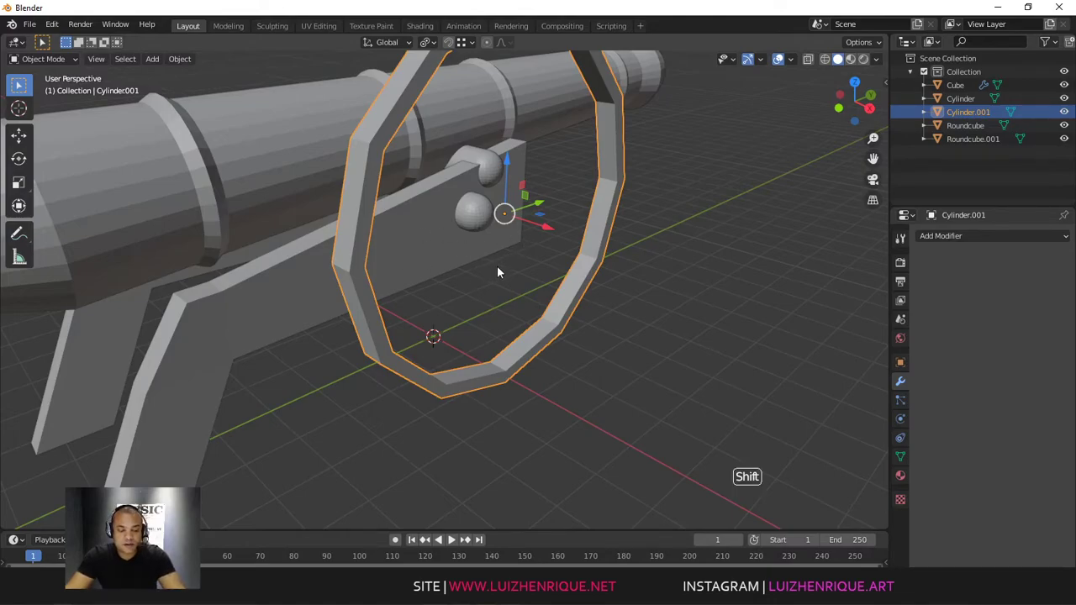
key(shift+s)
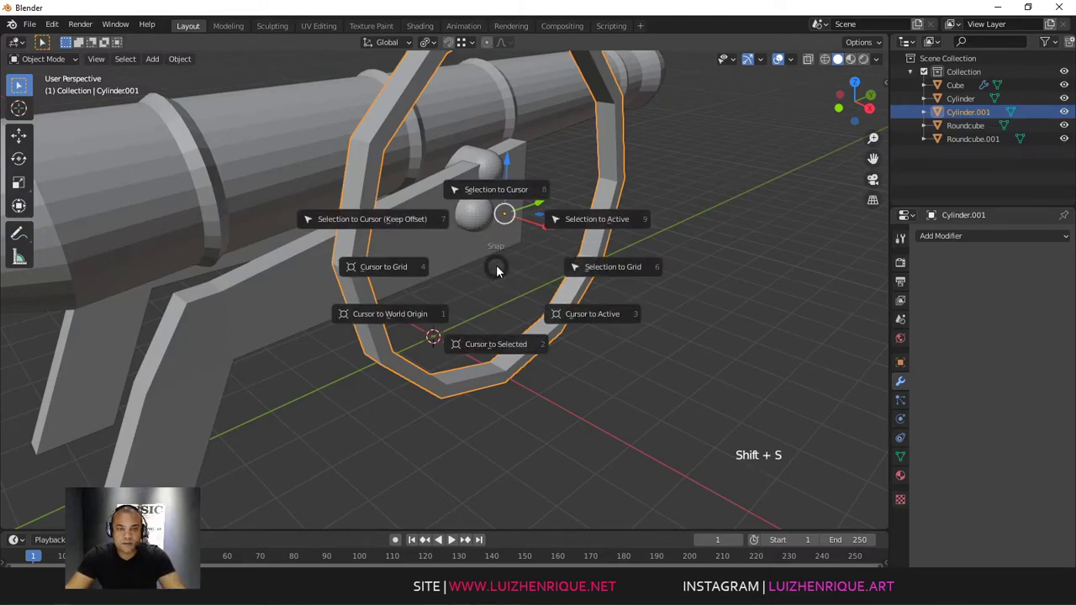
click(495, 347)
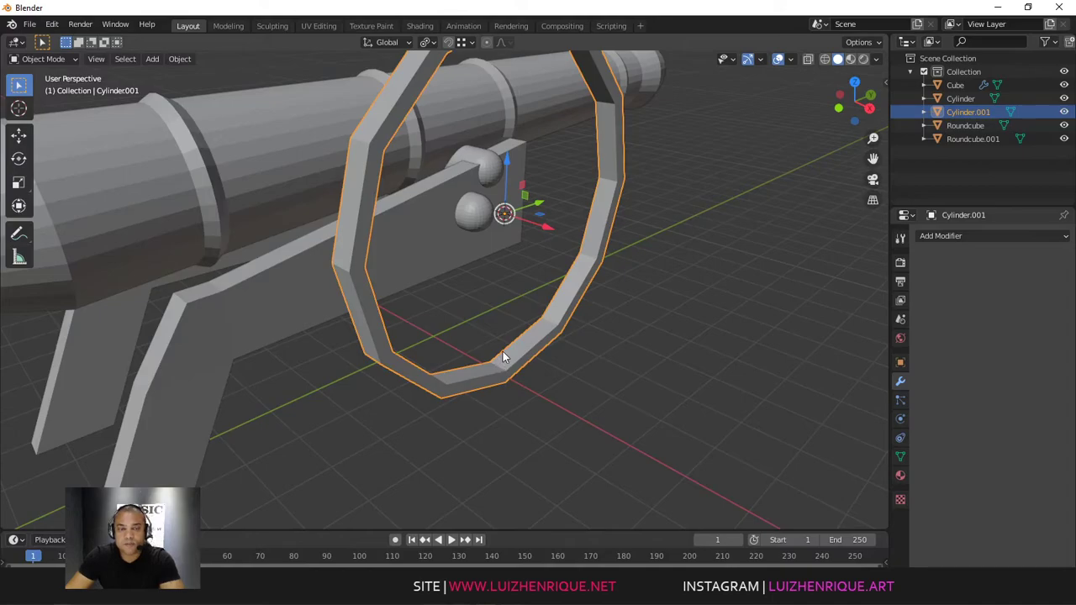
Step: Set the origin of the duplicated pin to the 3D cursor at the wheel's center
middle_drag(461, 282, 452, 227)
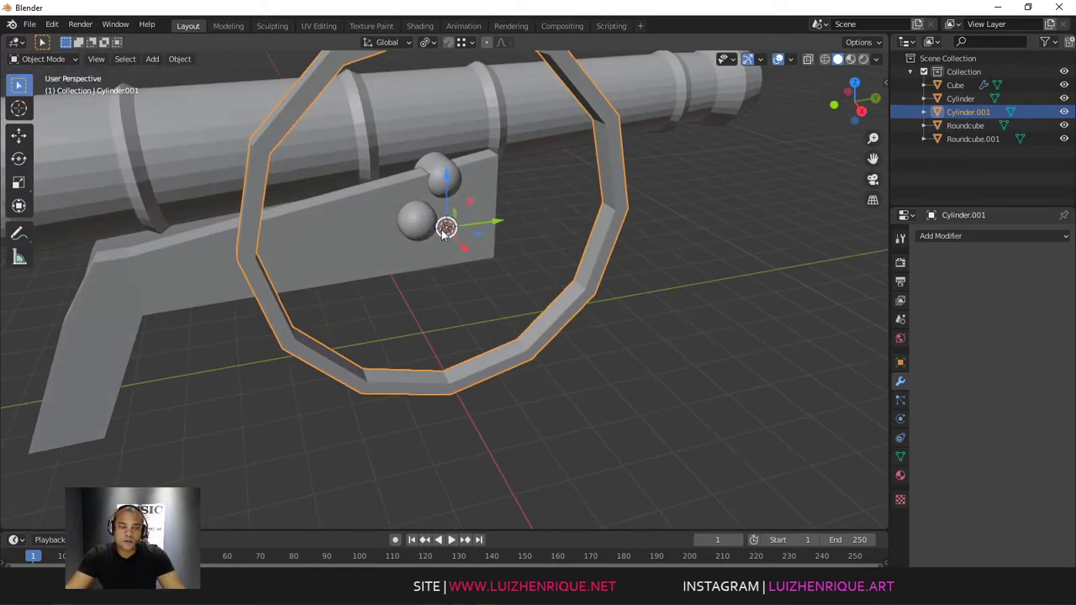
click(598, 127)
click(614, 172)
middle_drag(555, 197, 576, 214)
click(475, 232)
middle_drag(476, 232, 476, 234)
right_click(473, 239)
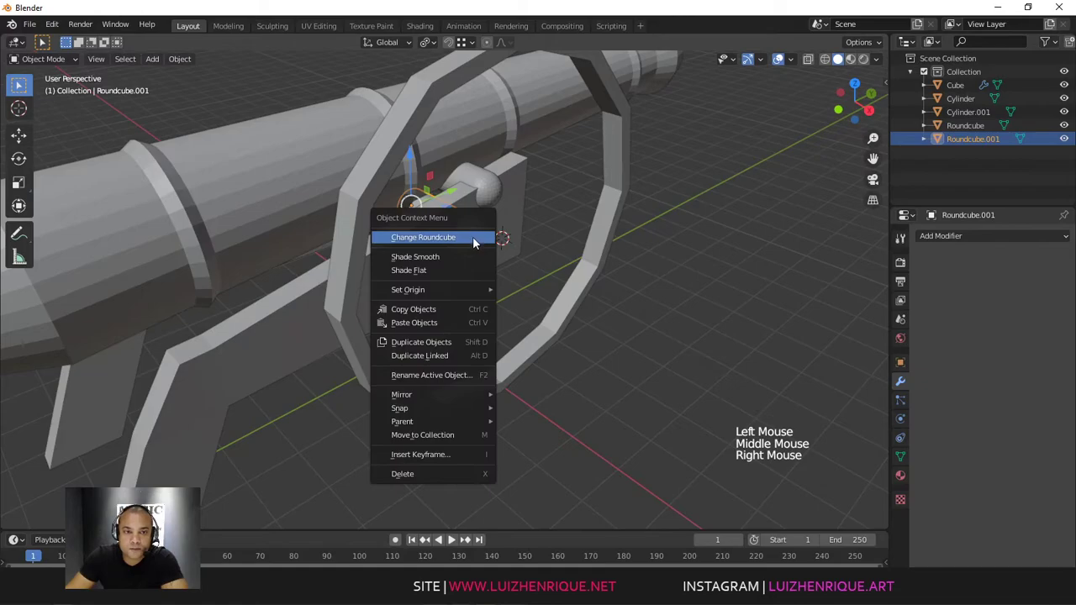
mouse_move(407, 293)
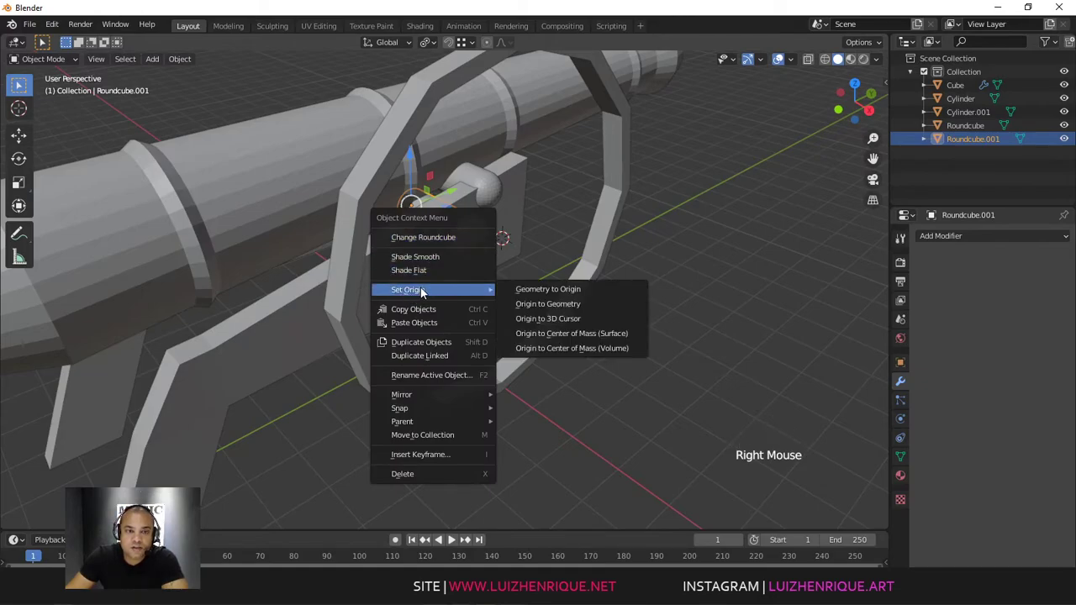
click(552, 318)
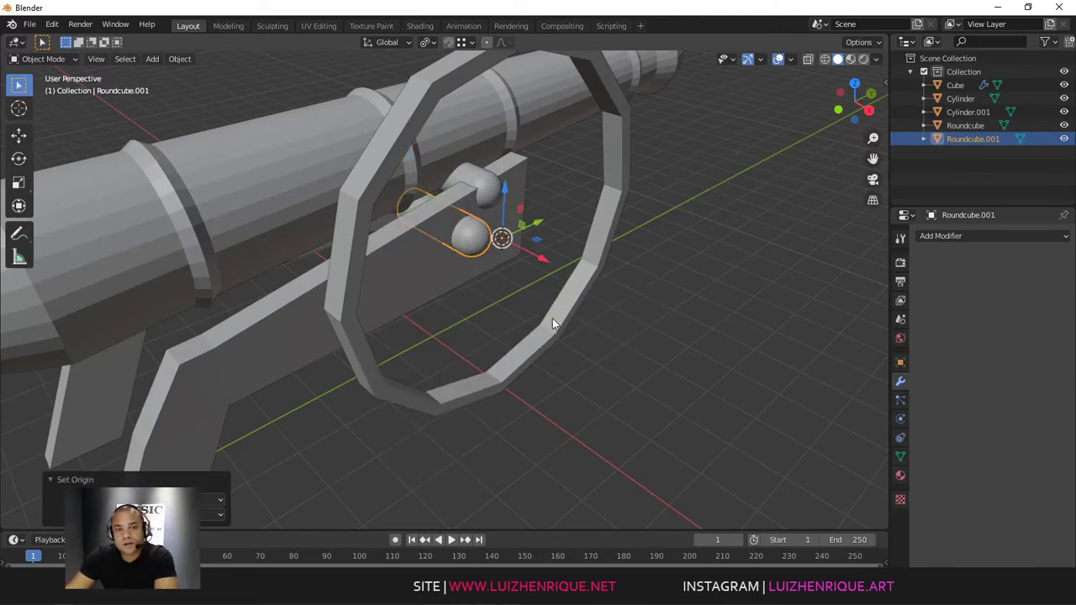
Step: Undo the last origin change on the duplicated pin
click(478, 235)
click(476, 234)
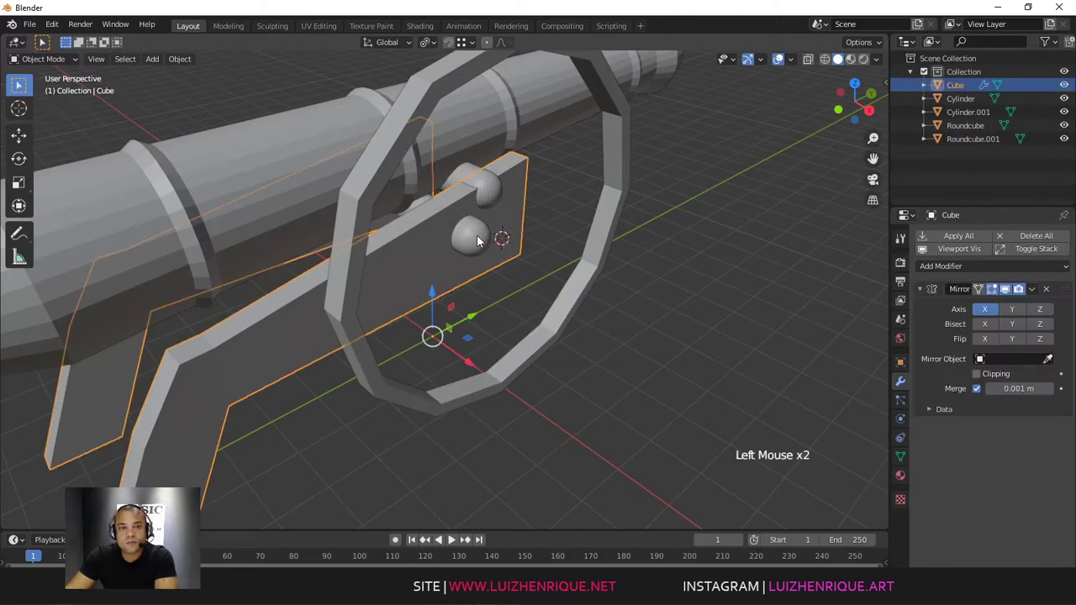
right_click(473, 242)
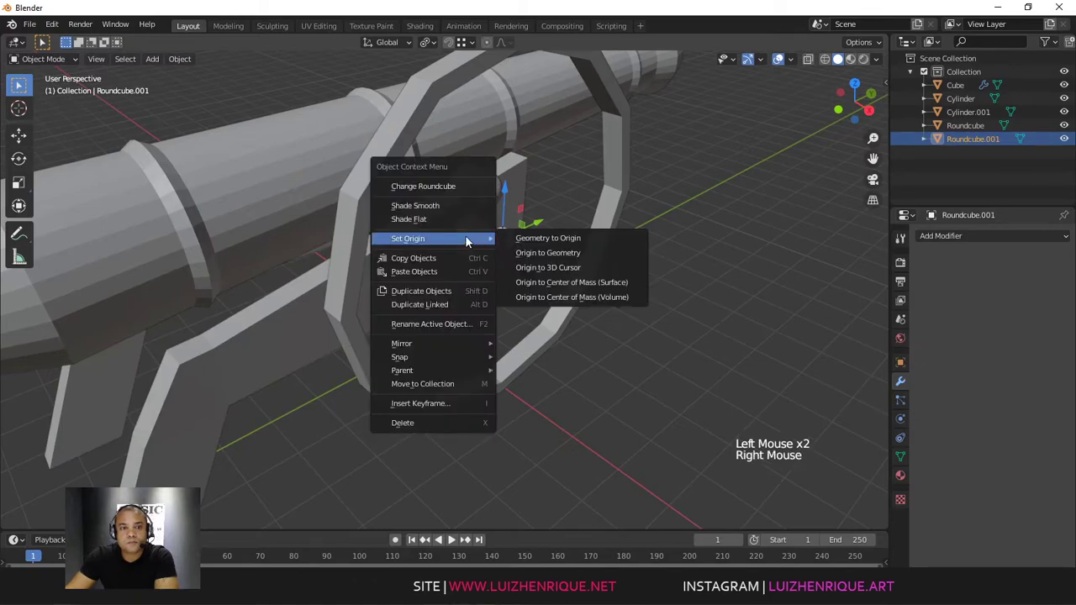
click(476, 239)
click(475, 240)
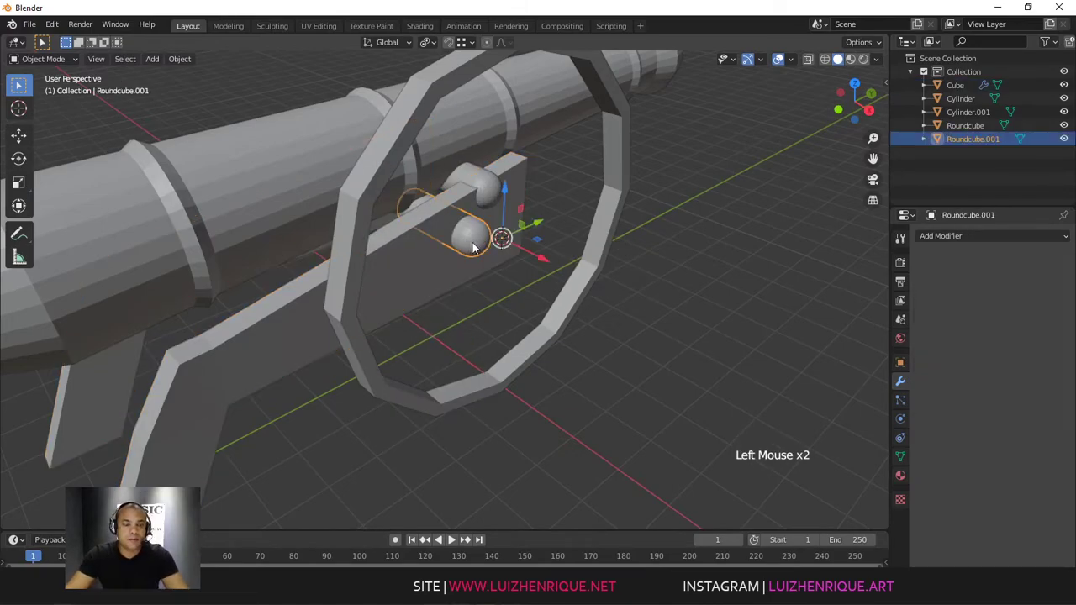
key(ctrl+z)
key(ctrl+z)
key(ctrl+z)
key(ctrl+z)
key(ctrl+z)
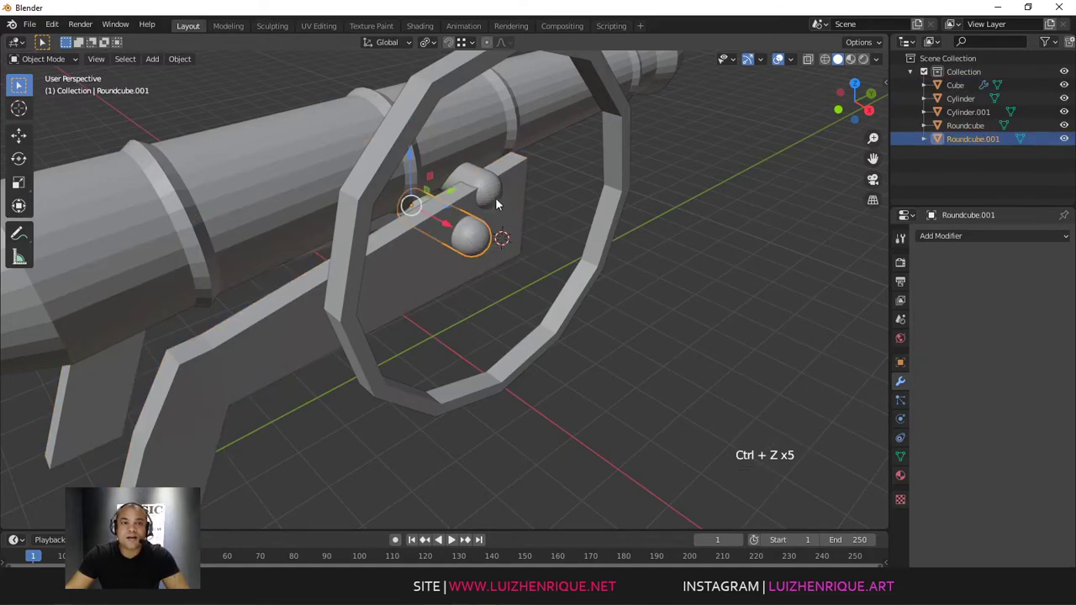
Step: Try to snap the duplicated pin to the 3D cursor at the wheel's center
click(473, 243)
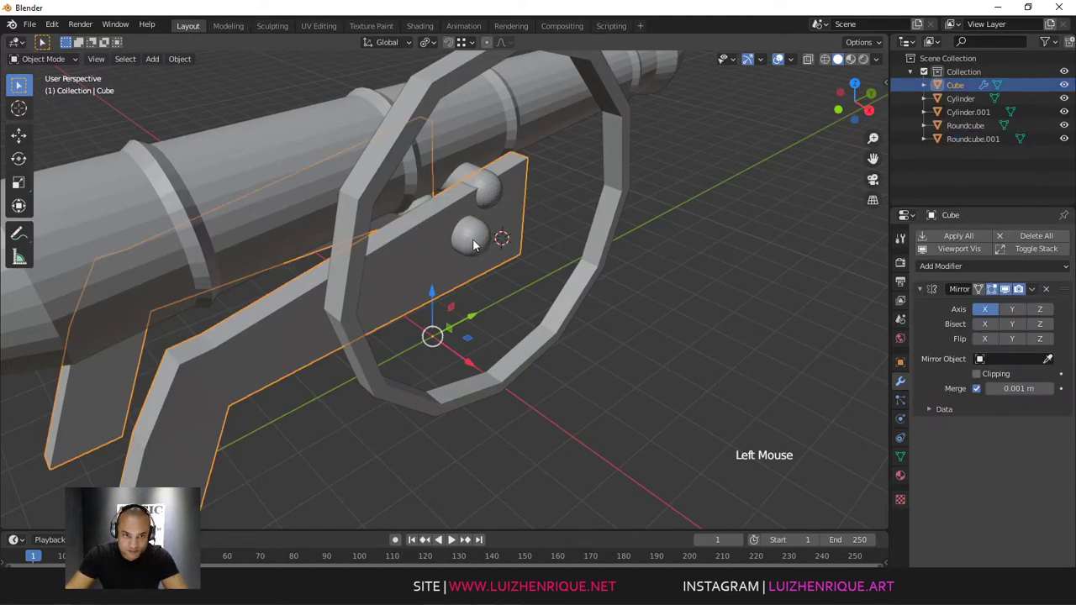
click(476, 246)
key(shift+s)
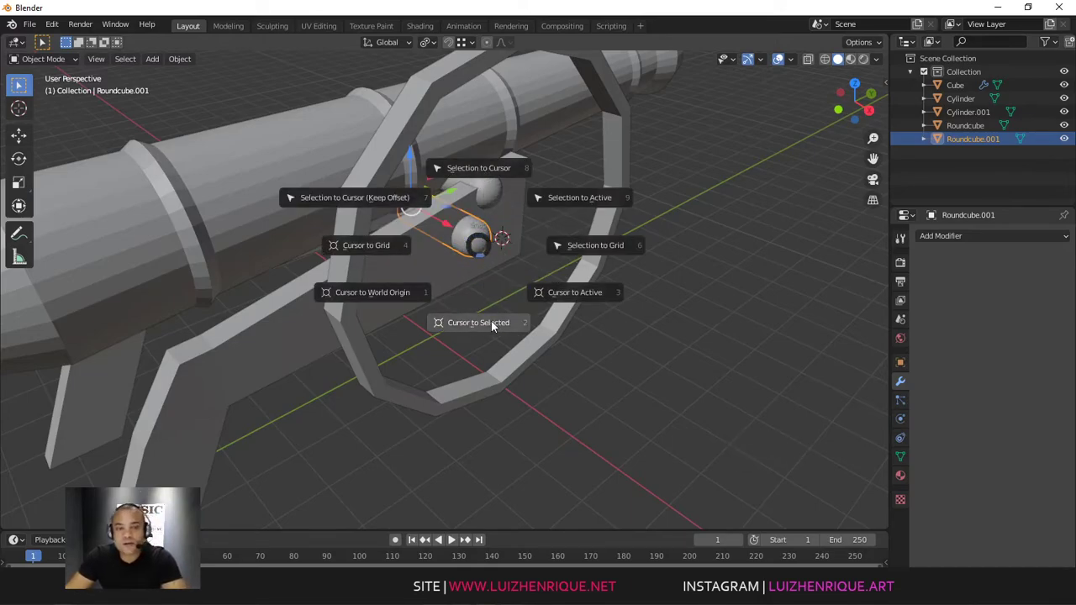
click(470, 169)
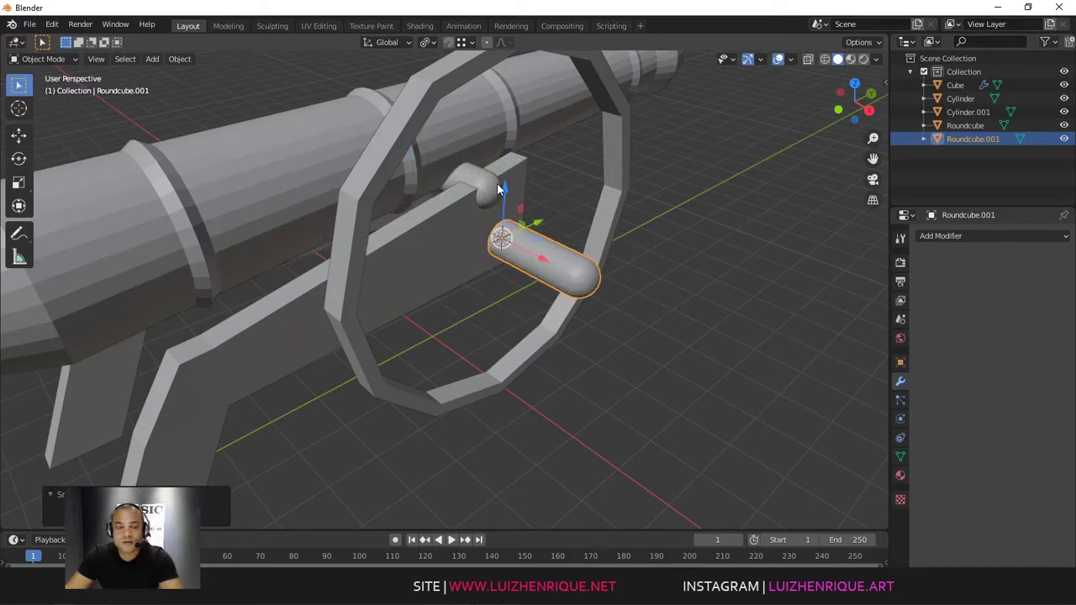
Step: Undo the recent operations back to the state before the trunnion pin was duplicated
key(ctrl+z)
key(ctrl+z)
key(ctrl+z)
key(ctrl+z)
key(ctrl+z)
key(ctrl+z)
key(ctrl+z)
key(ctrl+z)
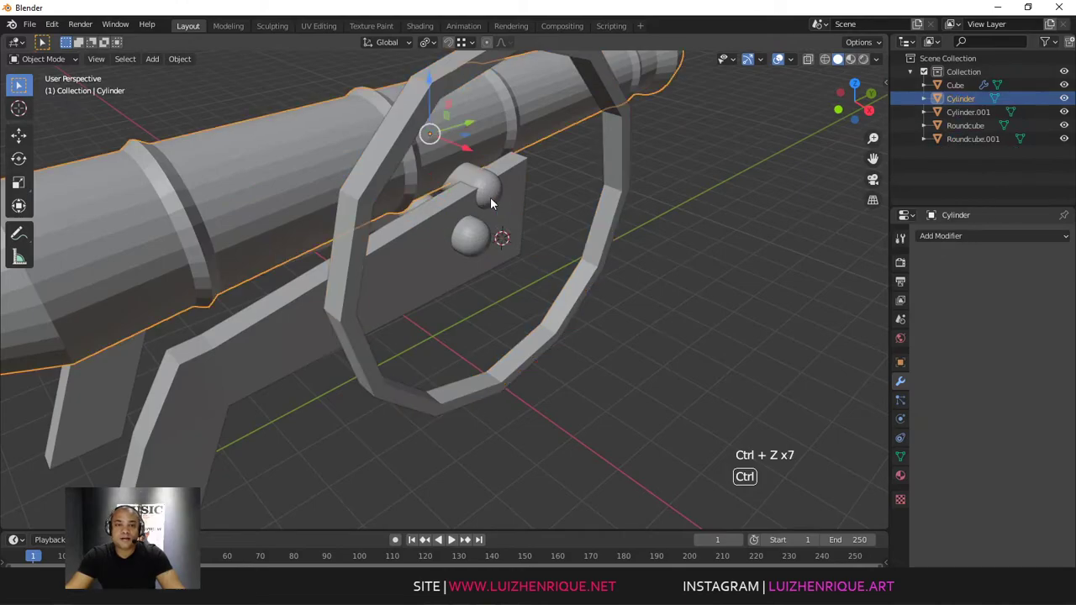
key(ctrl+z)
key(ctrl+z)
key(ctrl+z)
key(ctrl+z)
key(ctrl+z)
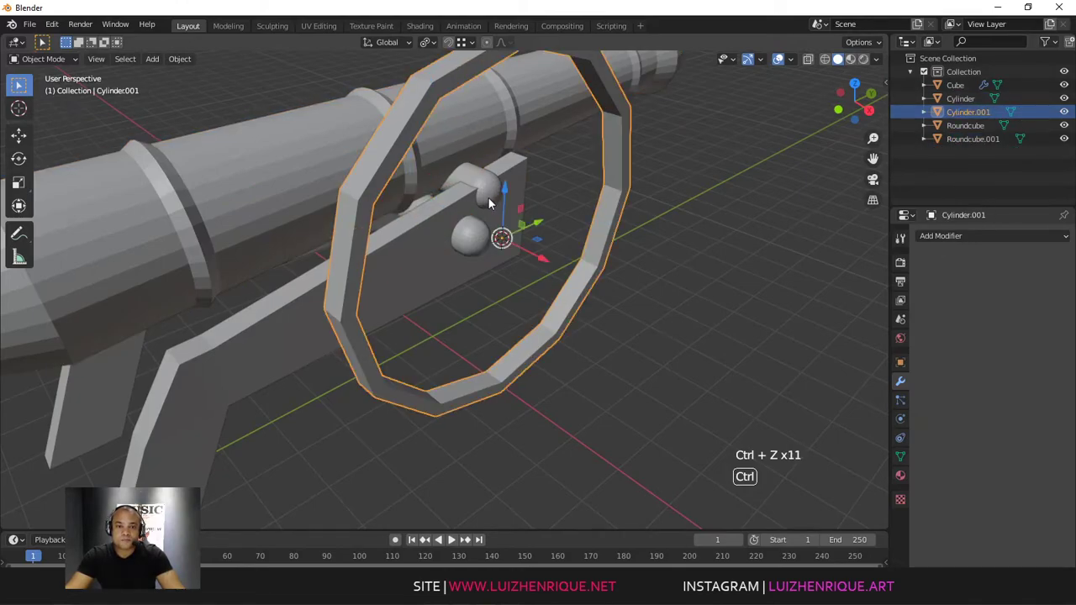
key(ctrl+z)
key(ctrl+z)
key(ctrl+z)
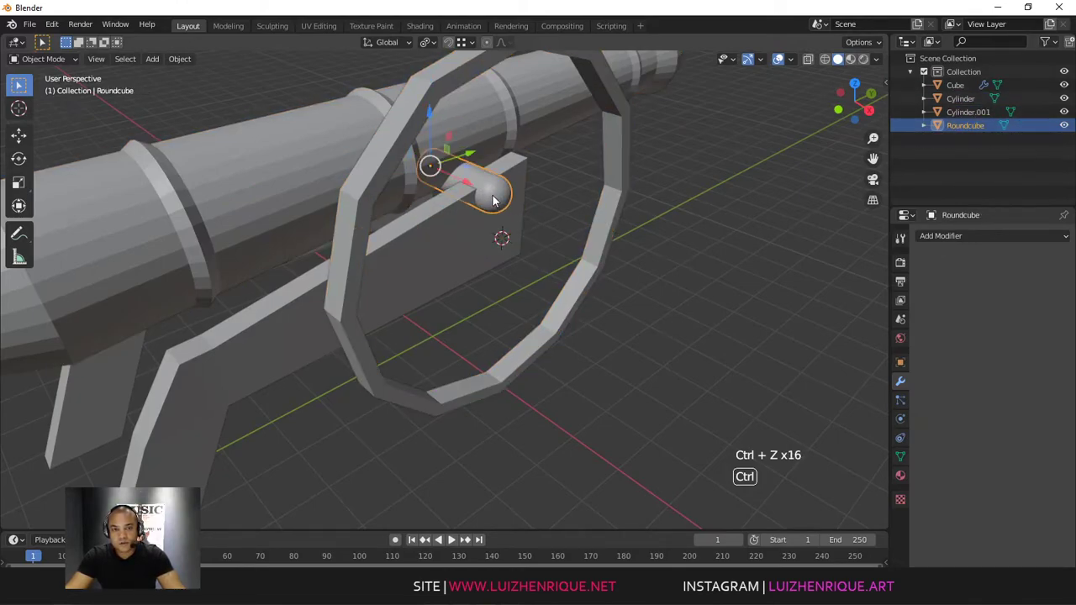
Step: Try to redo some of the undone operations with the side plates selected
middle_drag(517, 208, 538, 198)
click(496, 198)
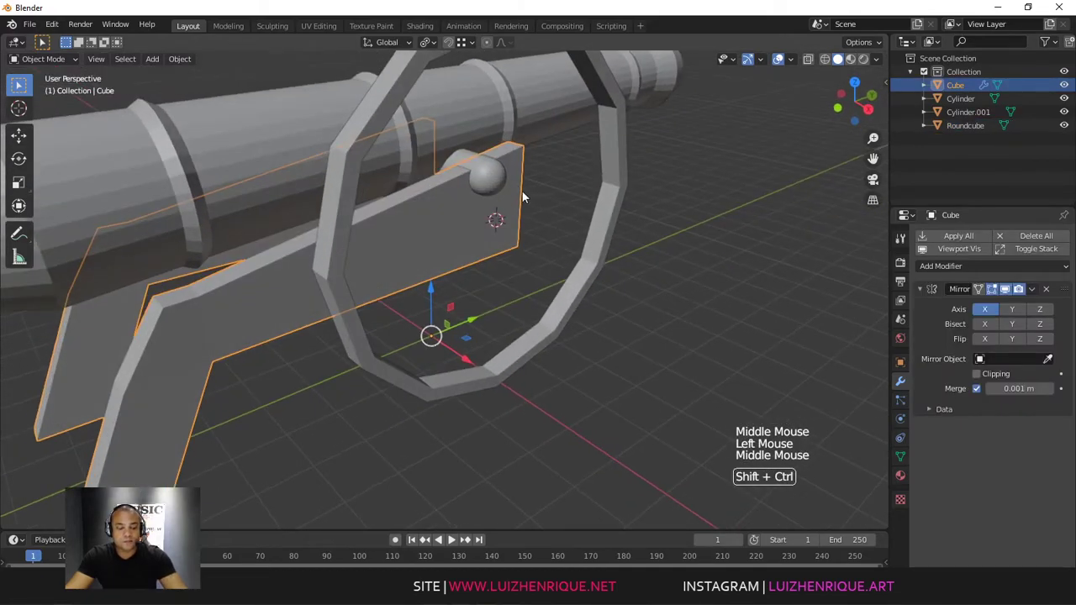
key(ctrl+shift+z)
key(ctrl+shift+y)
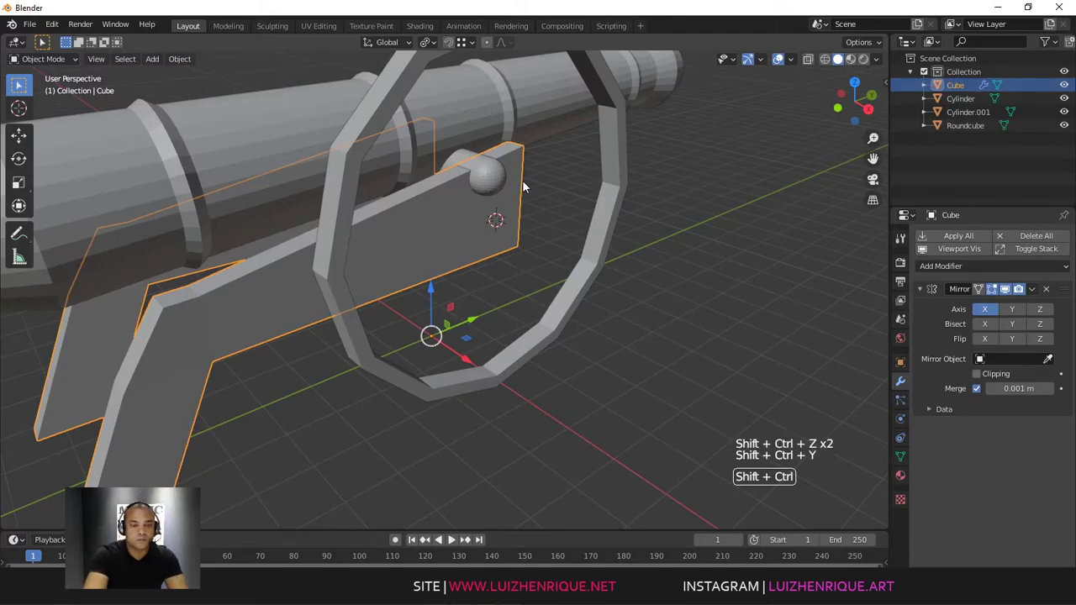
Step: Reset the 3D cursor to the world origin and try to shift the trunnion pin along the Y axis
middle_drag(546, 196, 512, 270)
key(shift+c)
ctrl+middle_drag(513, 269, 509, 198)
click(580, 286)
click(478, 219)
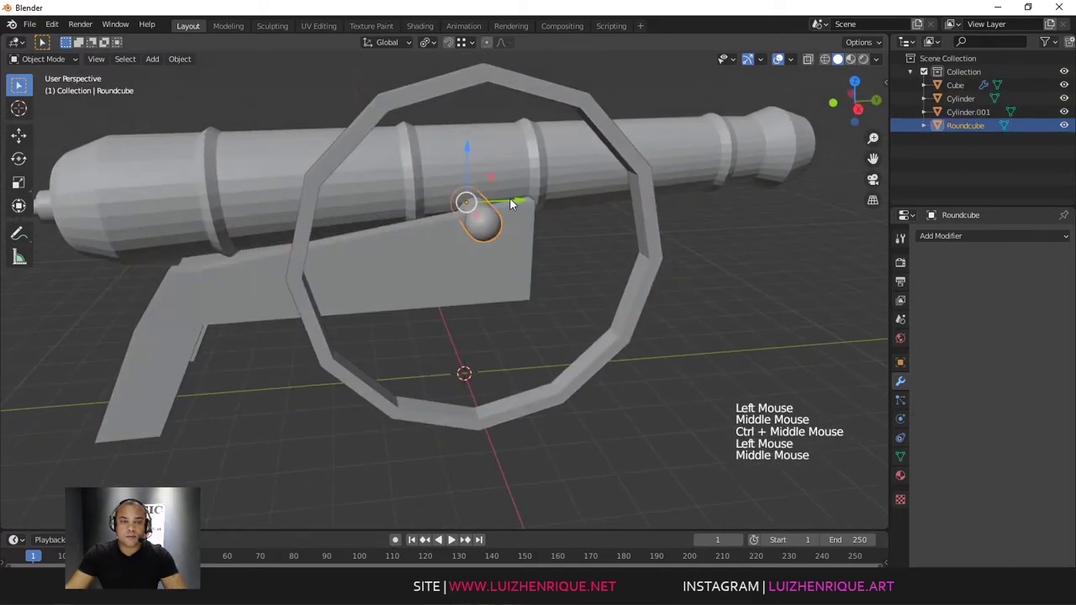
drag(509, 197, 530, 187)
key(ctrl+z)
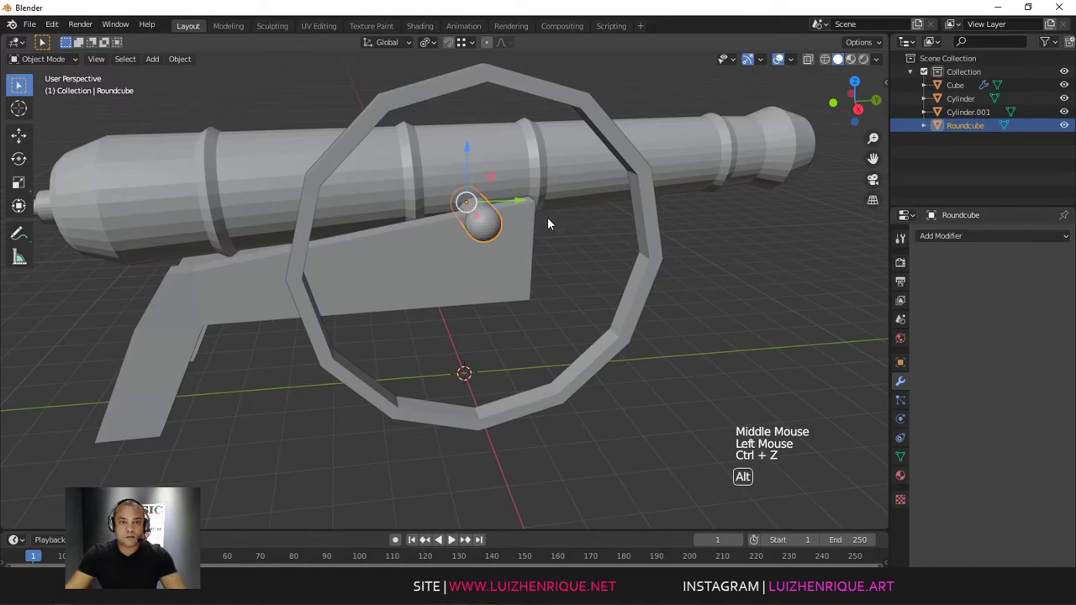
Step: Duplicate the trunnion pin in the right side view, placing the copy lower on the side plate and toward the breech
key(KP_3)
key(shift+d)
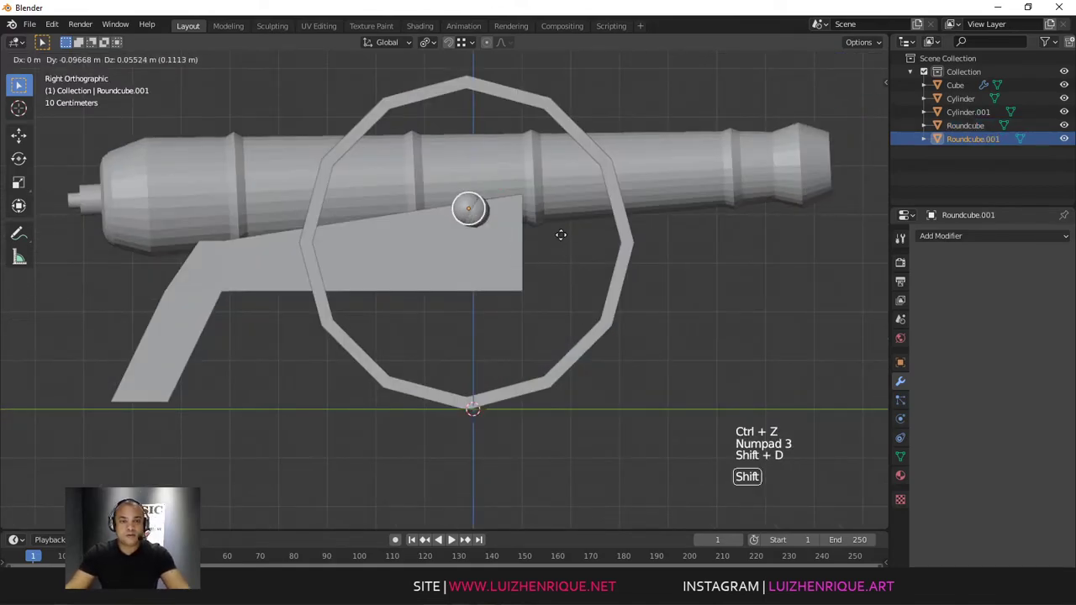
click(528, 283)
Step: Select the wheel rim and snap the 3D cursor to its center
middle_drag(528, 279, 571, 307)
shift+middle_drag(572, 308, 442, 295)
click(545, 279)
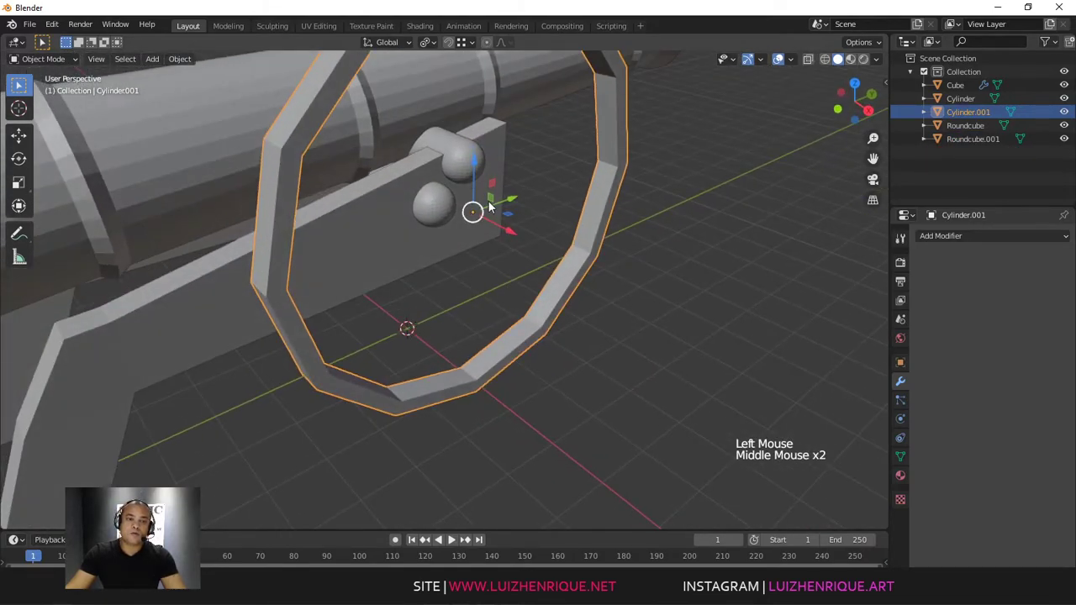
alt+middle_drag(497, 211, 513, 214)
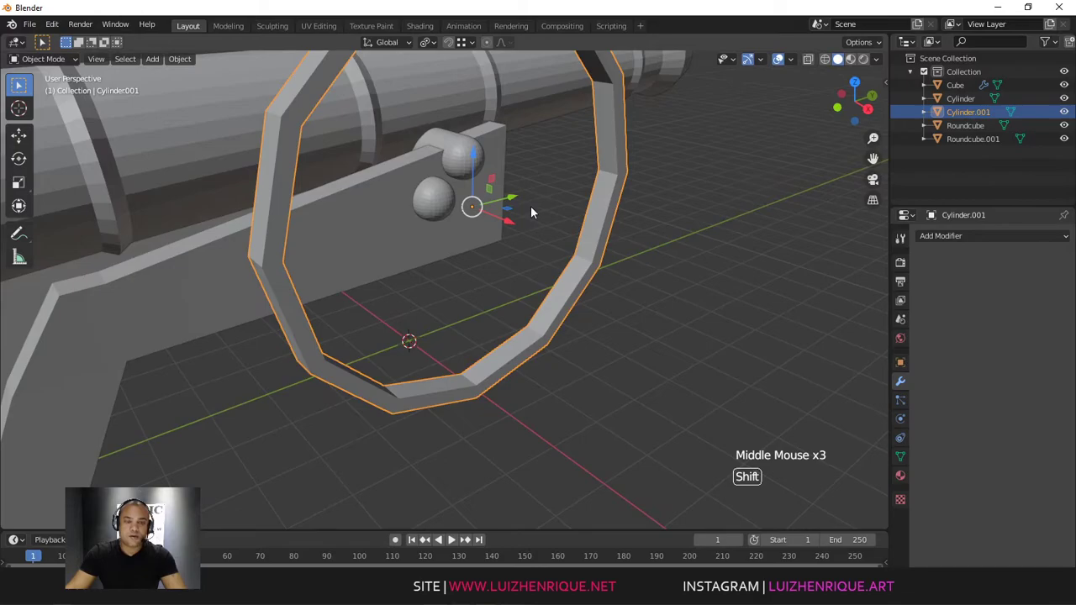
key(shift+s)
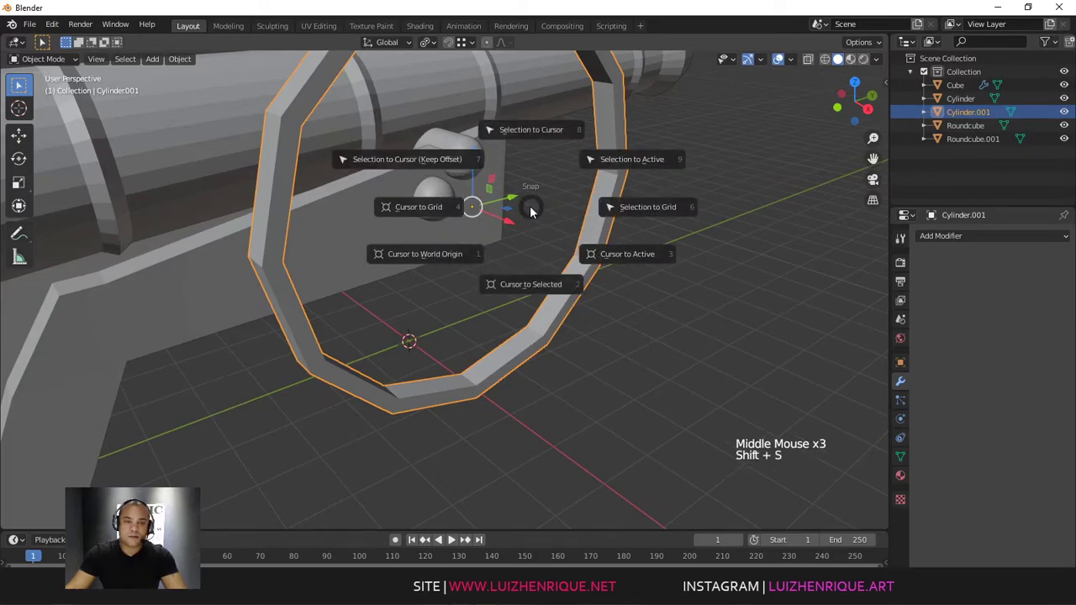
click(549, 284)
Step: Snap the duplicated pin to the 3D cursor and slide it inward along X into the side plate as the axle
alt+middle_drag(610, 137, 466, 210)
click(458, 228)
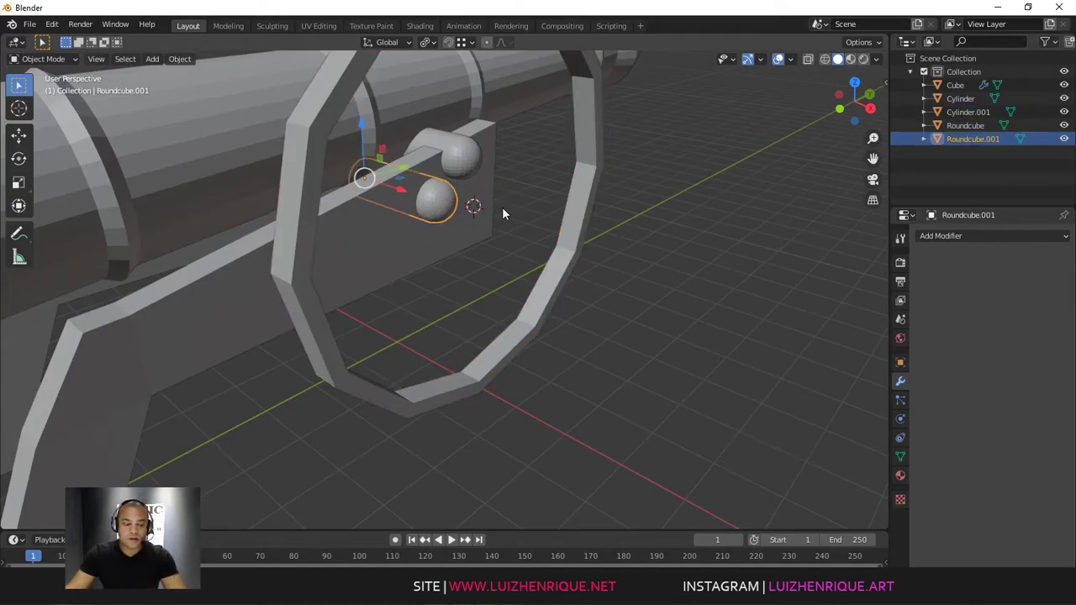
key(shift+s)
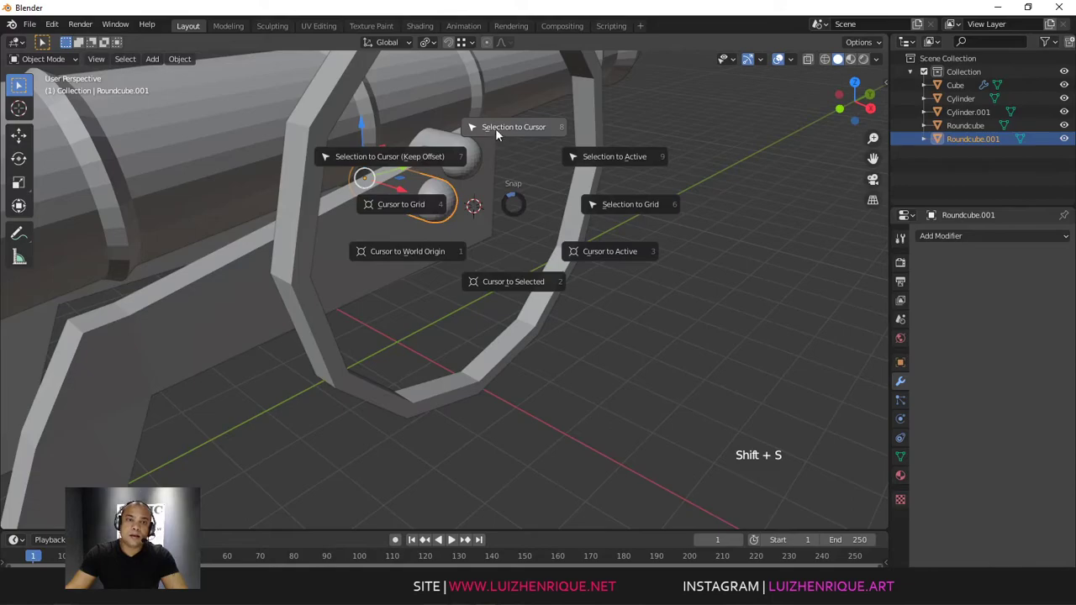
click(519, 127)
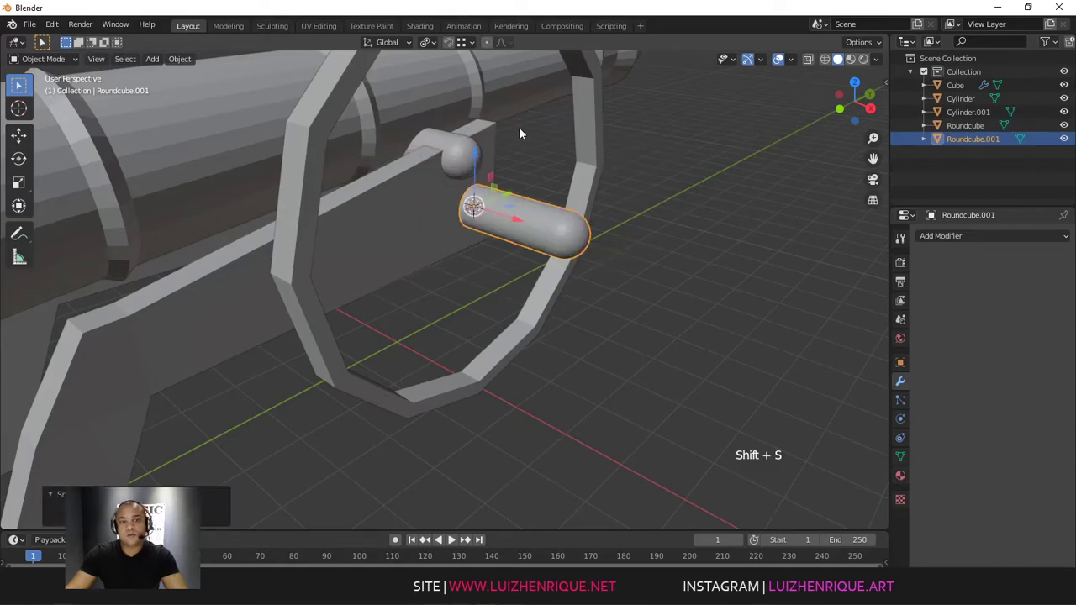
click(509, 221)
drag(508, 221, 465, 202)
Step: Thin the whole upper trunnion pin mesh with Shrink/Fatten by about 0.121 m inward and return to Object Mode
key(KP_3)
ctrl+middle_drag(536, 233, 504, 244)
click(468, 187)
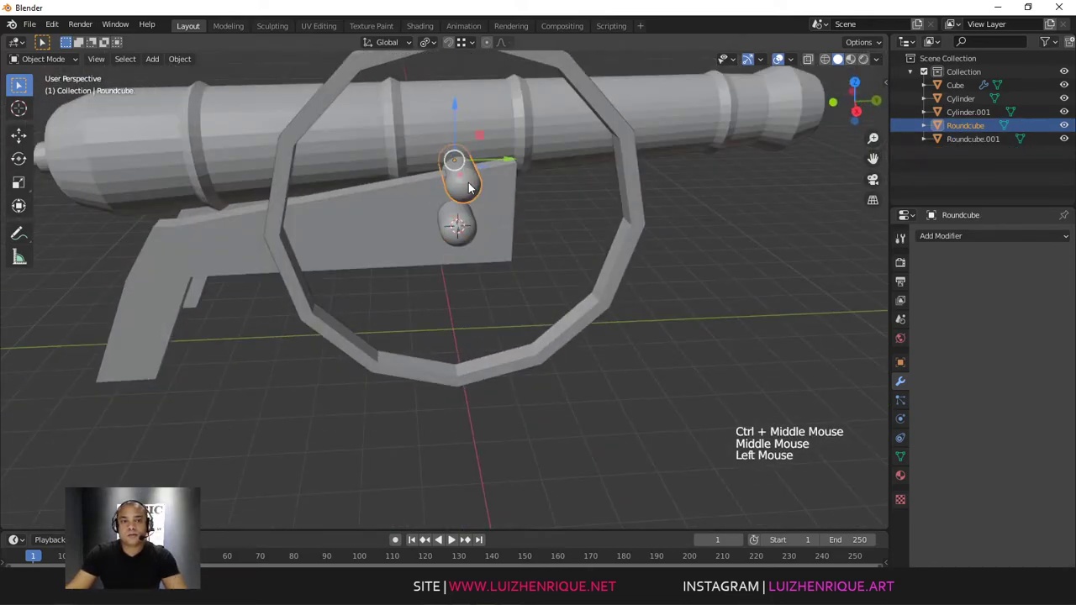
key(Tab)
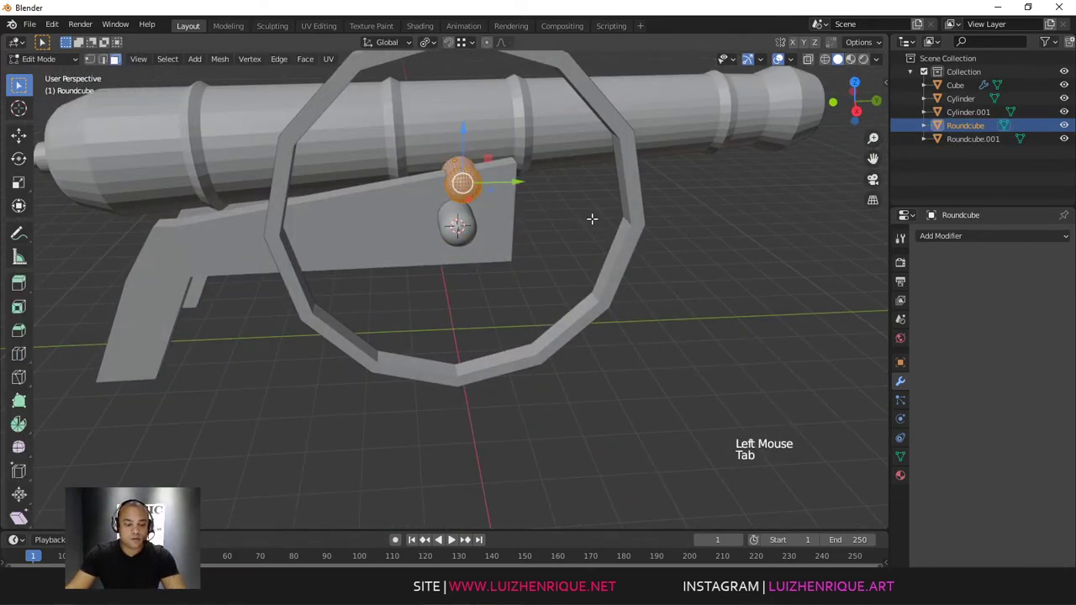
key(alt+s)
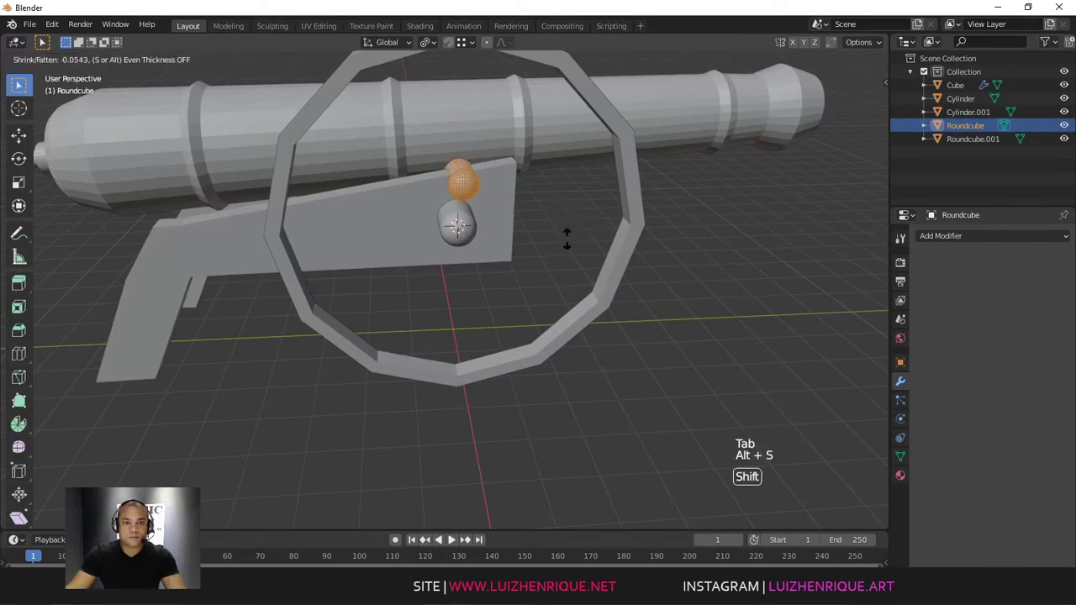
click(563, 257)
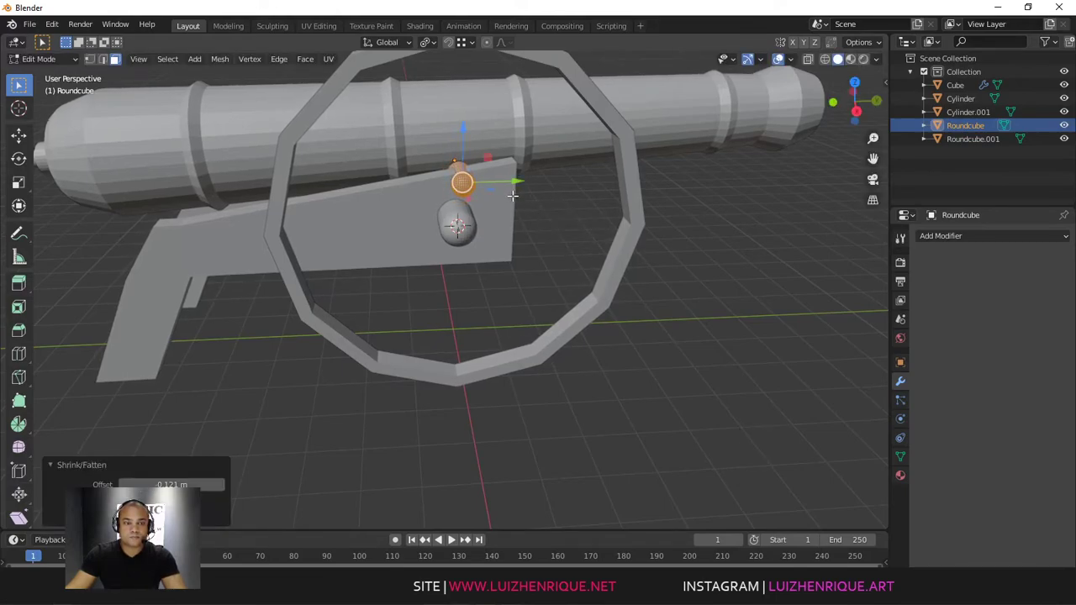
key(Tab)
Step: Nudge the upper trunnion pin slightly toward the muzzle along Y and deselect everything
drag(511, 163, 517, 158)
click(553, 224)
mouse_move(553, 224)
middle_down()
mouse_move(590, 218)
mouse_move(561, 240)
middle_up()
mouse_move(561, 240)
shift+middle_down()
mouse_move(577, 231)
mouse_move(568, 244)
shift+middle_up()
middle_drag(568, 244, 500, 250)
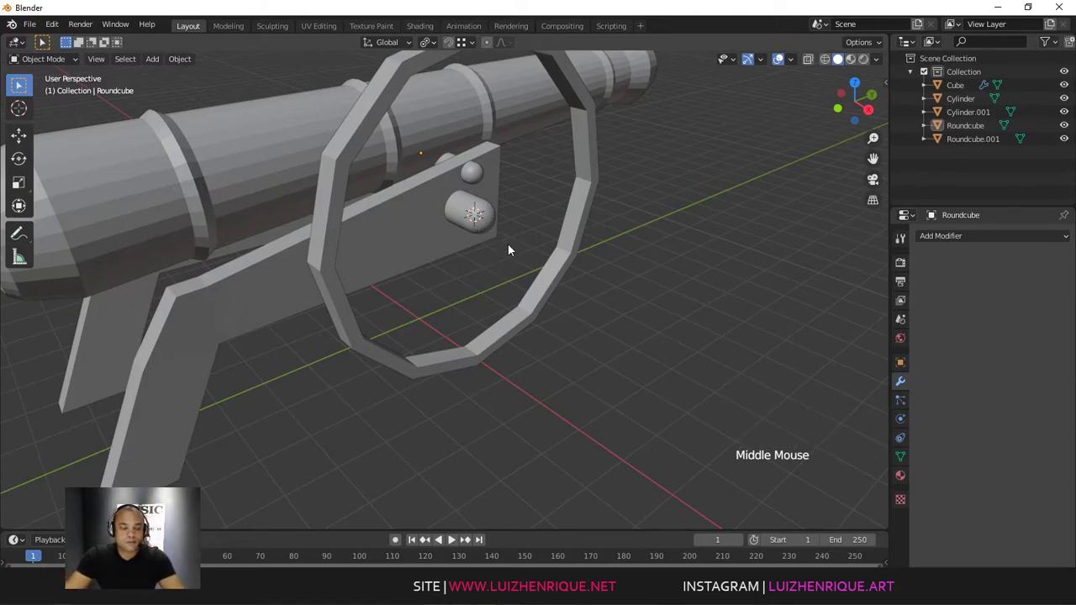
key(a)
click(529, 240)
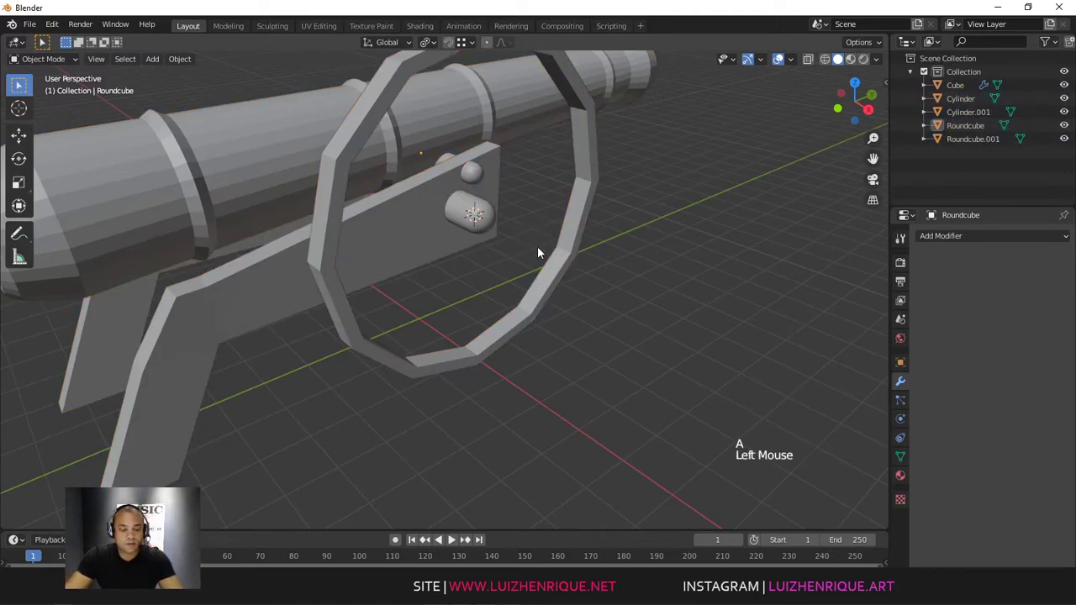
Step: Add a 12-vertex cylinder at the 3D cursor as a wheel hub, rotated 90° about Y and scaled down
key(shift+a)
mouse_move(539, 246)
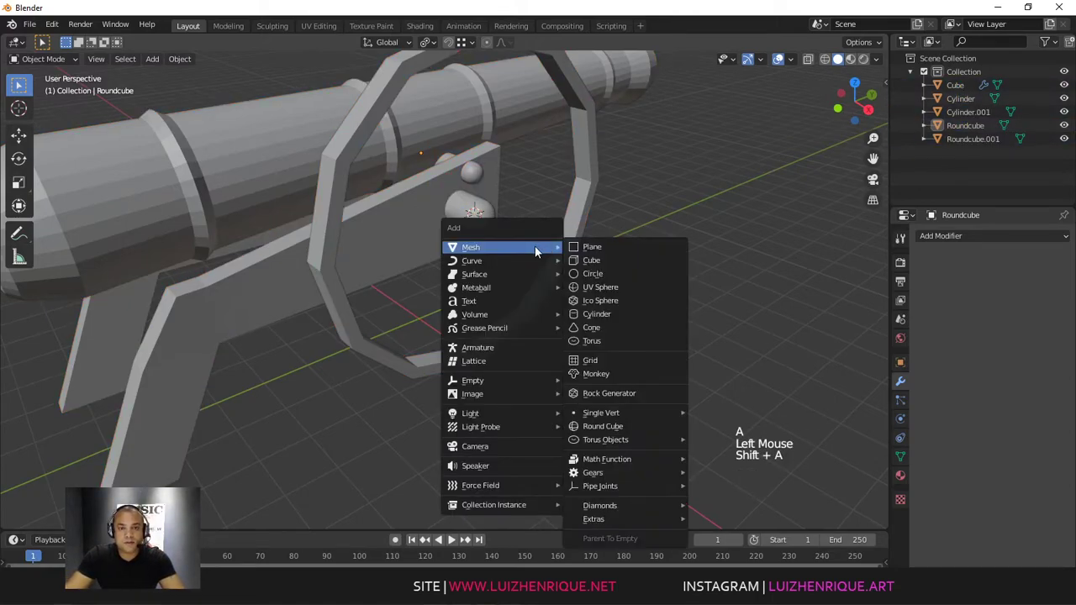
click(604, 315)
middle_drag(589, 289, 620, 283)
text(ry)
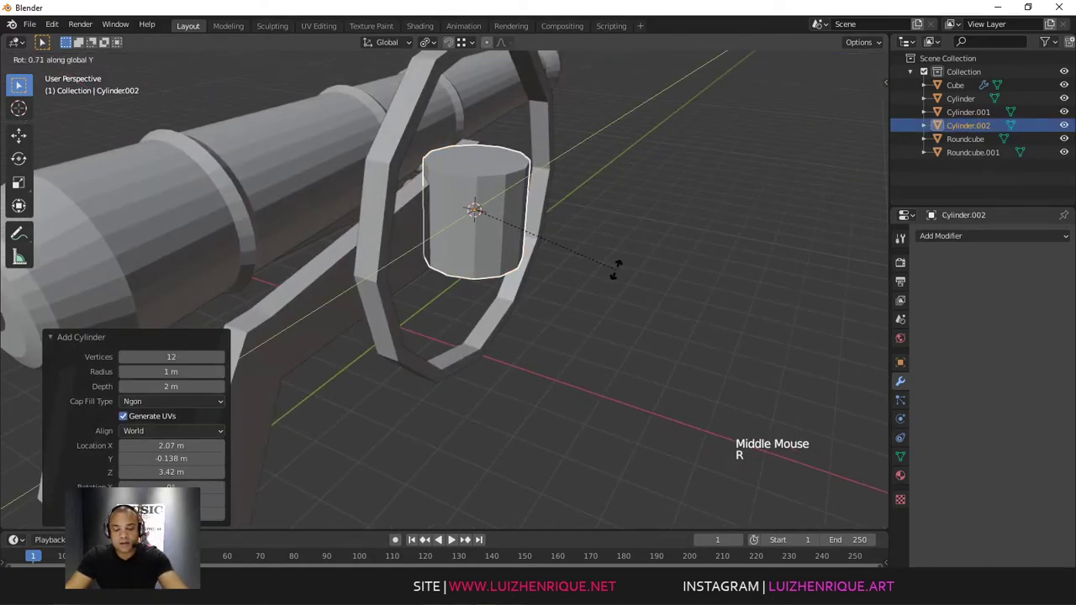
text(90)
key(Return)
key(s)
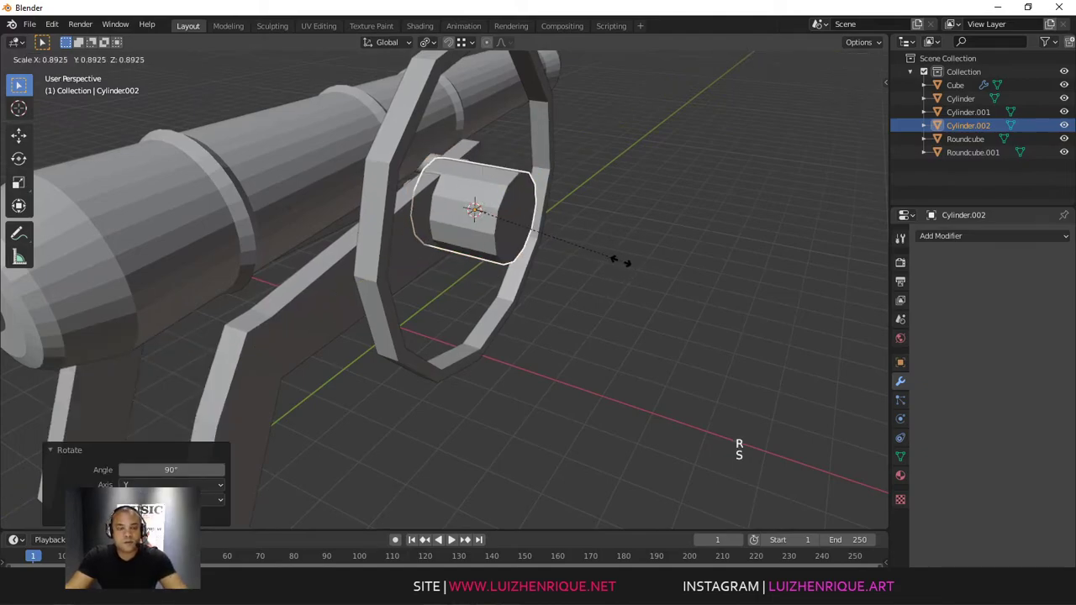
click(533, 230)
Step: Slide the axle outward along X so that its rounded end protrudes through the hub
middle_drag(533, 229, 489, 190)
click(511, 230)
drag(454, 184, 477, 195)
Step: Scale the hub cylinder up by 1.623 and shorten it along X to about 0.57 of its length
click(543, 192)
middle_drag(544, 197, 583, 183)
key(s)
click(653, 168)
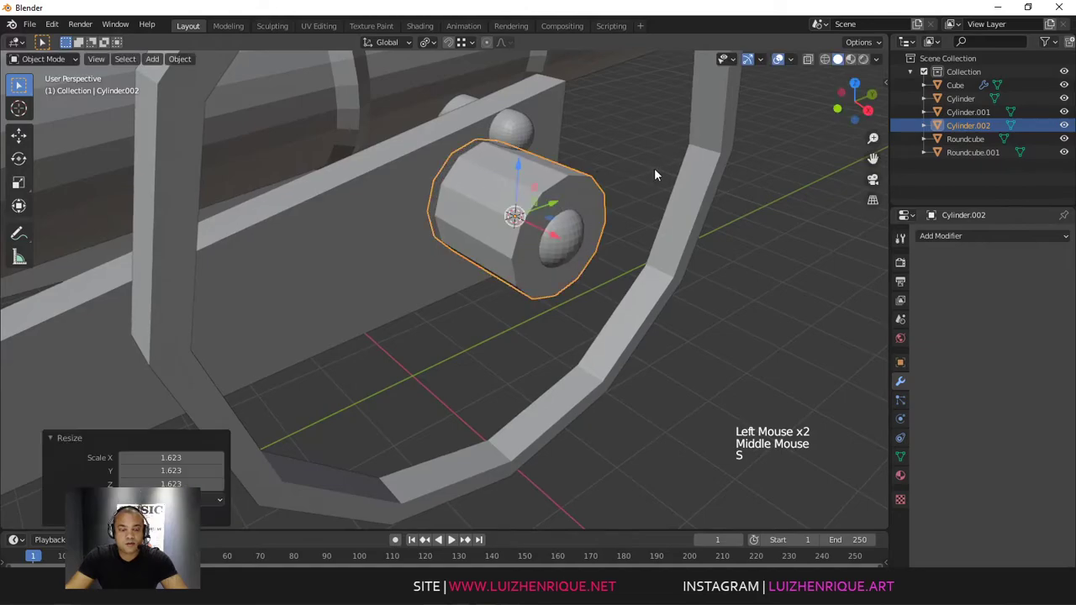
key(s)
key(x)
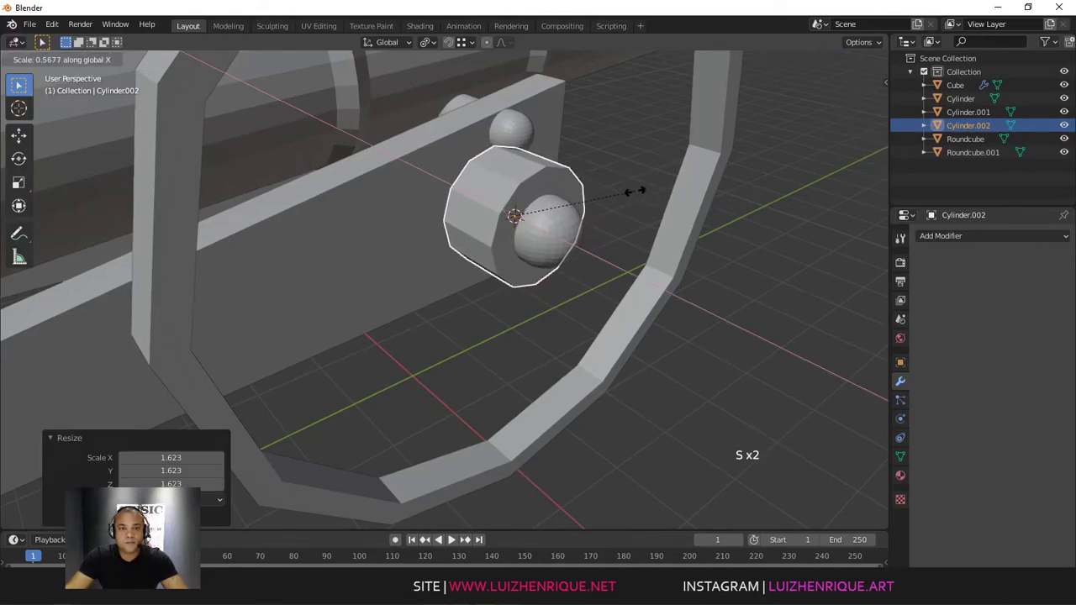
click(634, 193)
Step: Select the hub cylinder and, in edit mode, its outward-facing rim edge loop
middle_drag(634, 192, 580, 176)
mouse_move(580, 177)
middle_down()
mouse_move(558, 195)
mouse_move(572, 210)
mouse_move(567, 184)
mouse_move(545, 186)
mouse_move(611, 200)
mouse_move(588, 195)
middle_up()
middle_drag(588, 195, 567, 168)
click(575, 149)
click(592, 175)
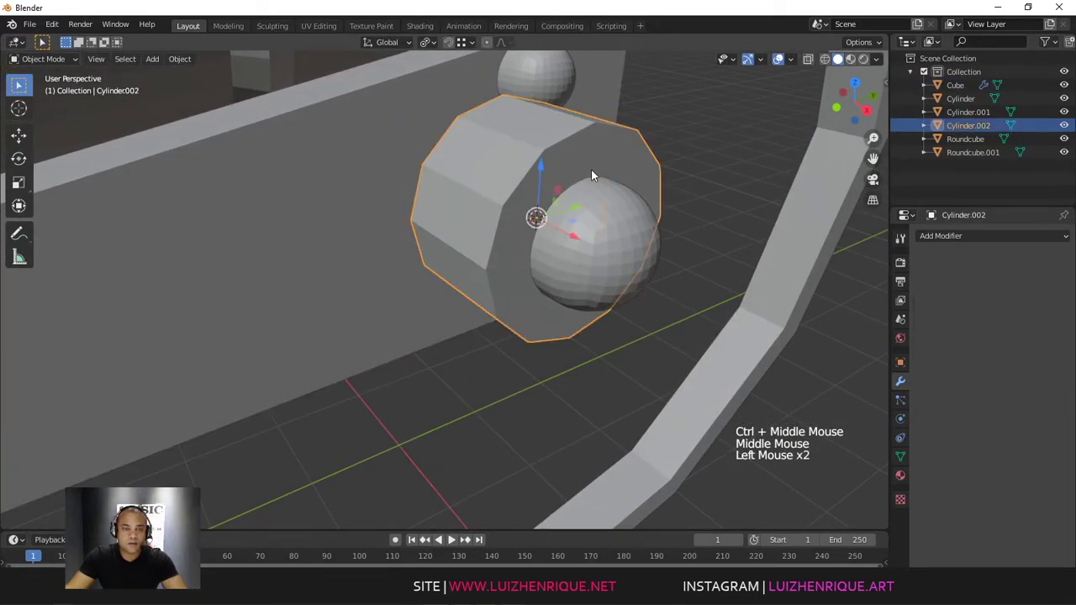
key(Tab)
triple_click(575, 140)
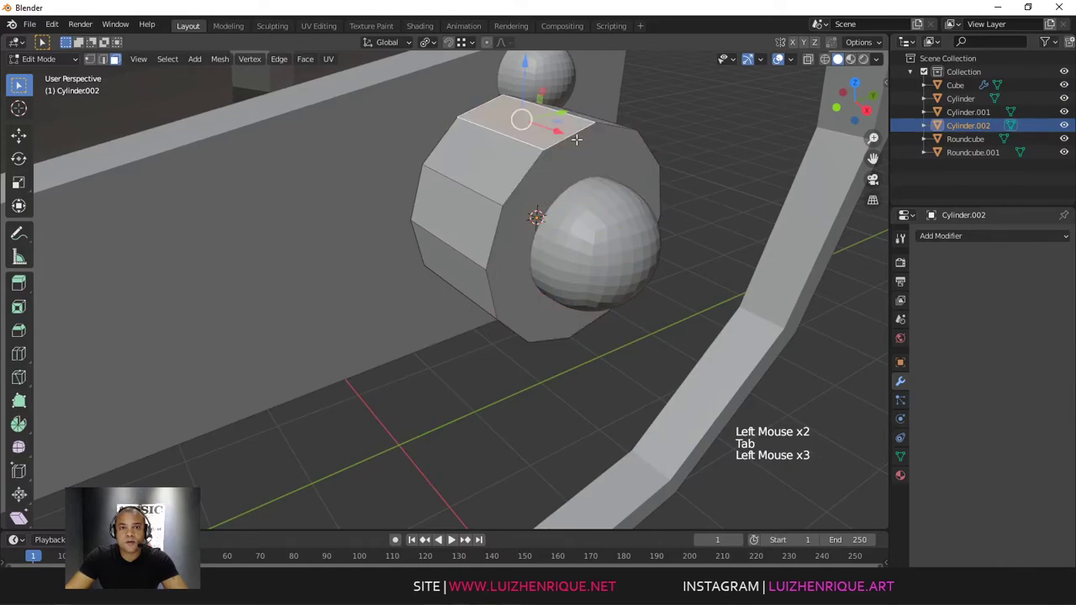
double_click(538, 166)
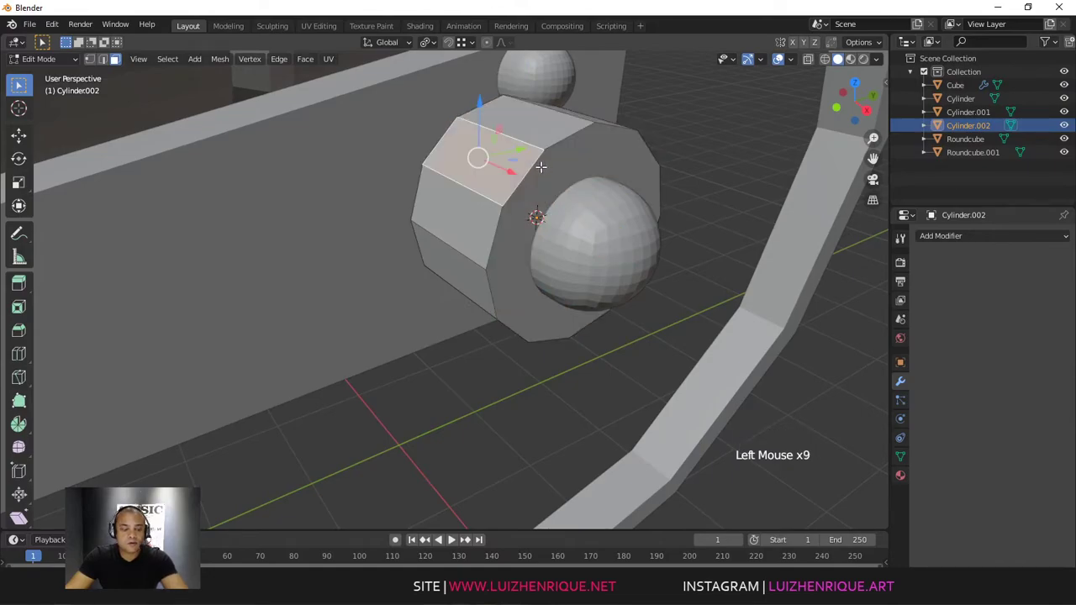
key(2)
triple_click(535, 171)
Step: Try to bevel the hub's outer rim edges with a 0.265 m width and two segments
key(ctrl+b)
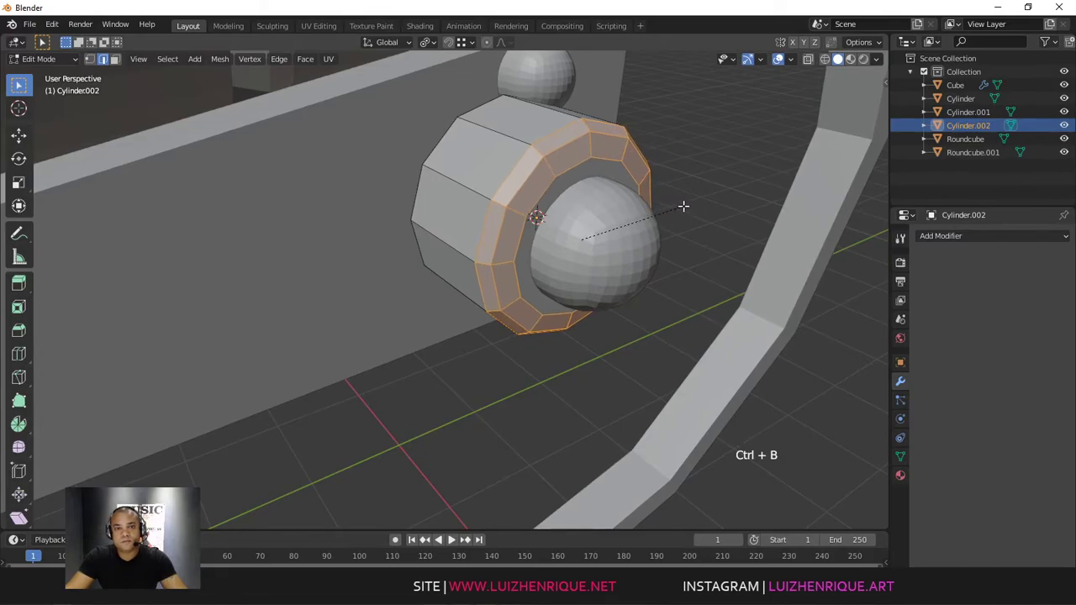
click(683, 206)
alt+middle_drag(663, 197, 668, 129)
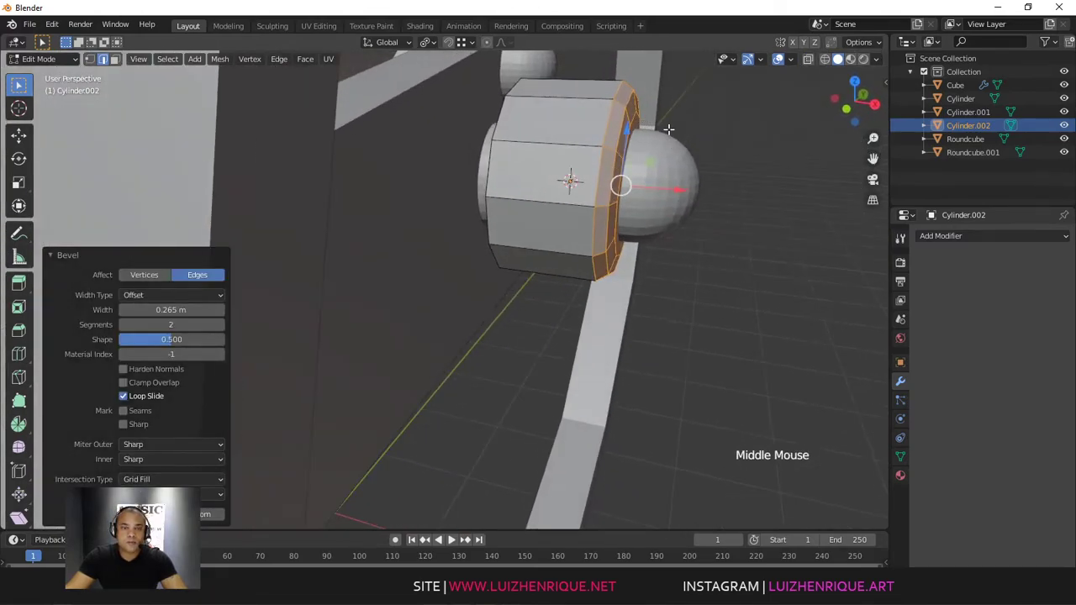
key(ctrl+z)
Step: Apply the rotation and scale of the hub cylinder in object mode
key(Tab)
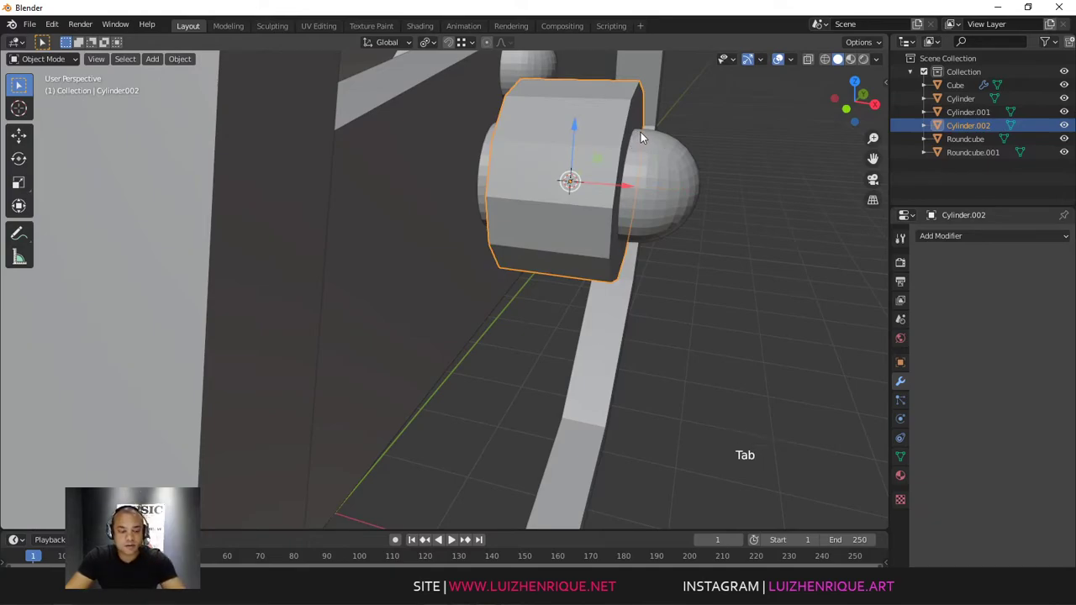
key(ctrl+a)
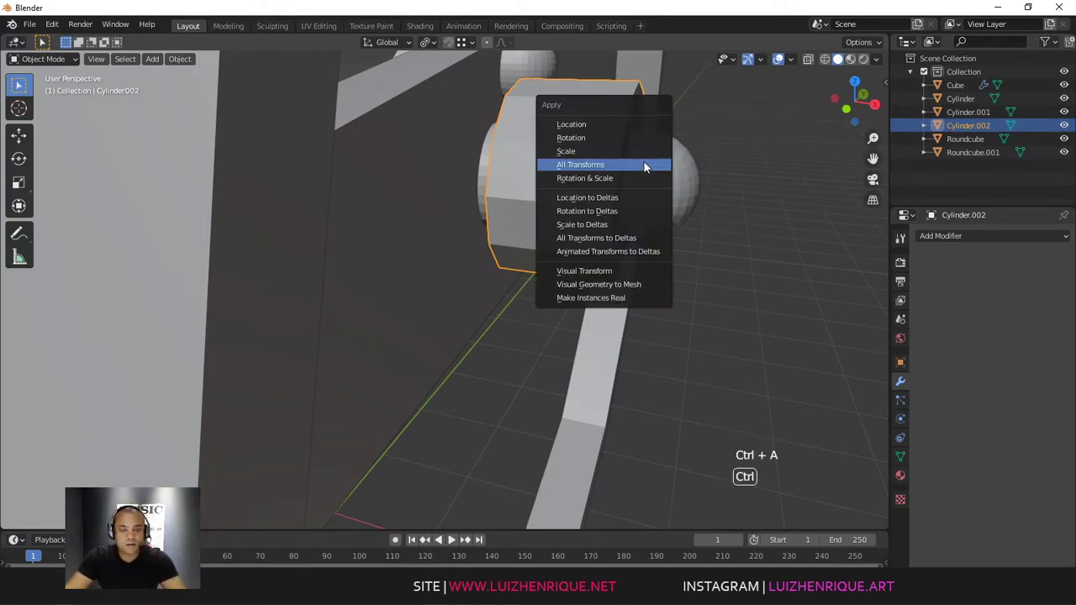
click(595, 179)
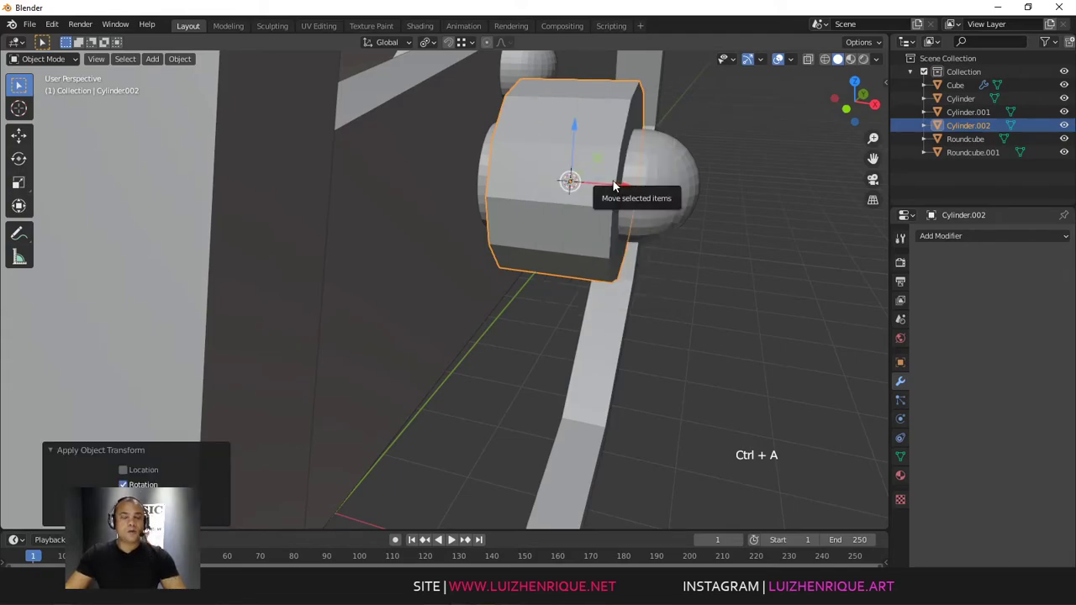
Step: Bevel the hub's outer rim edge loop with a 0.126 m width and two segments
key(Tab)
middle_drag(675, 127, 643, 137)
key(ctrl+b)
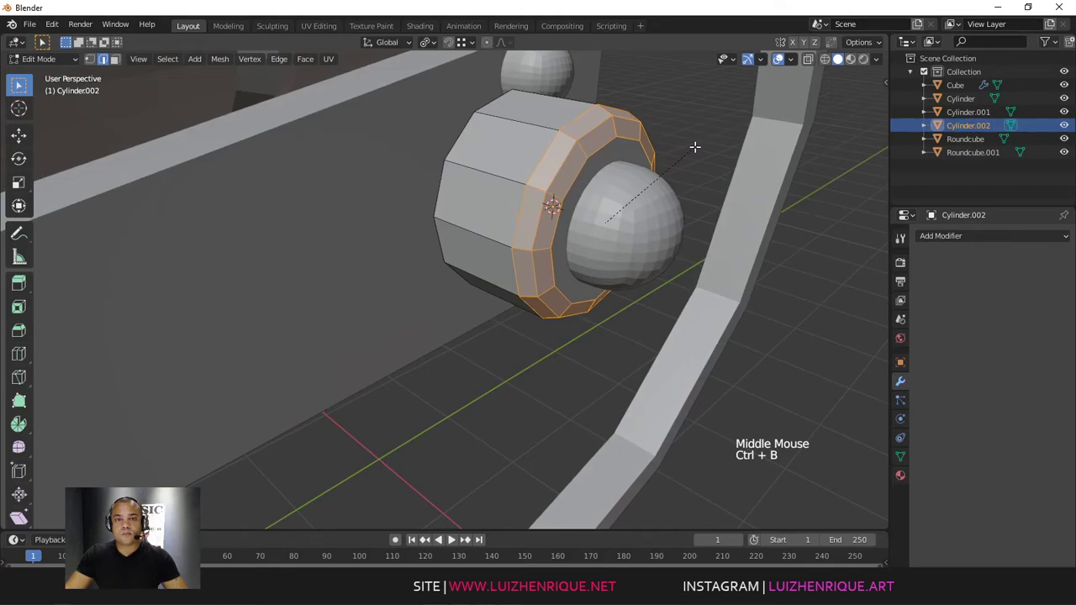
click(687, 153)
middle_drag(679, 159, 624, 166)
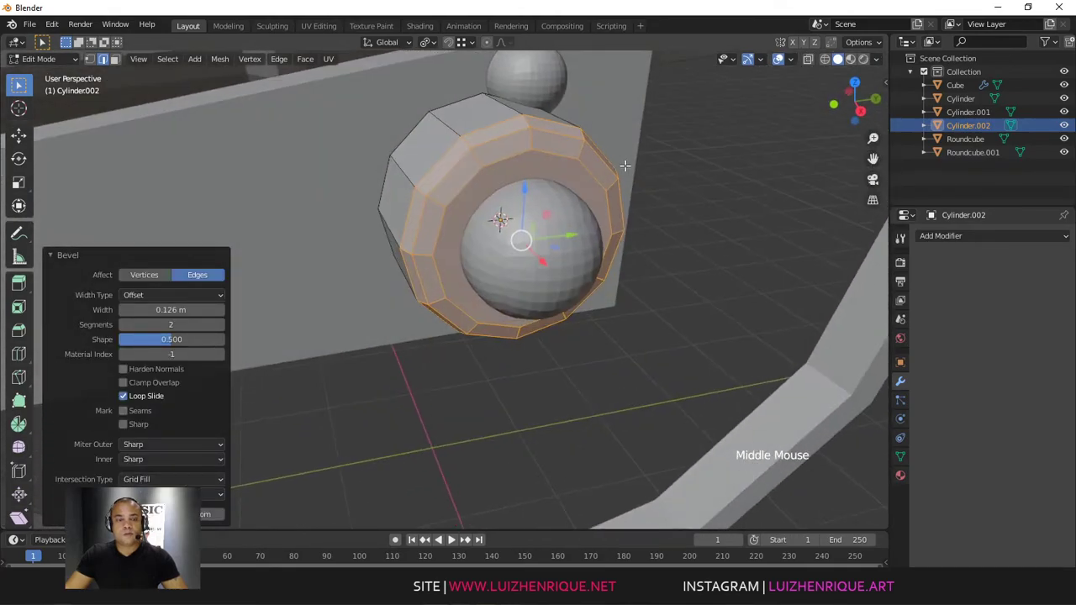
Step: Delete the hub's outer cap face and close the open edge loop with Grid Fill
key(3)
click(554, 174)
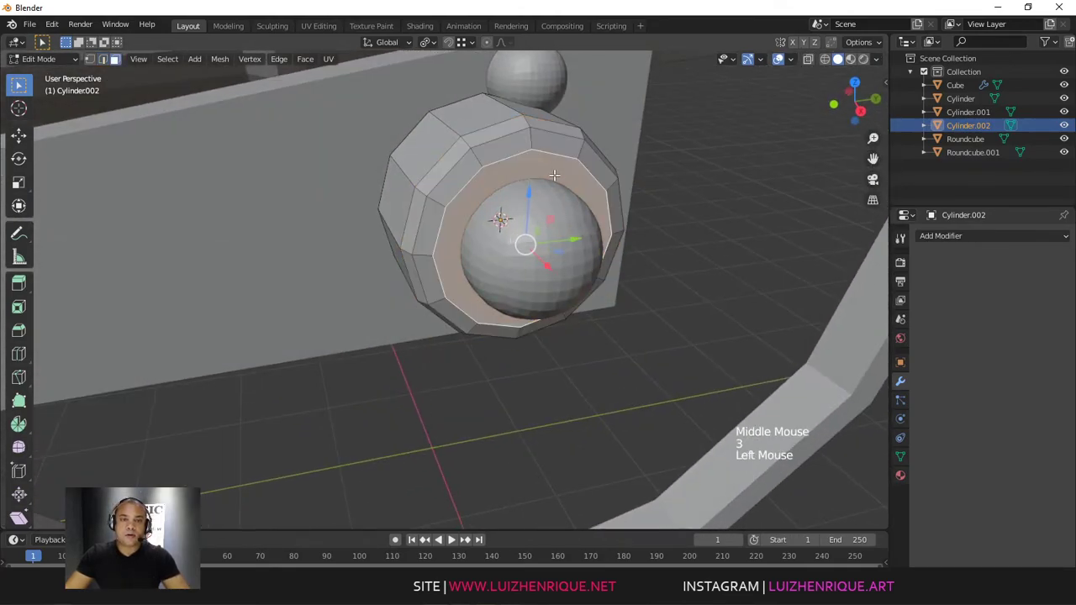
key(x)
click(554, 185)
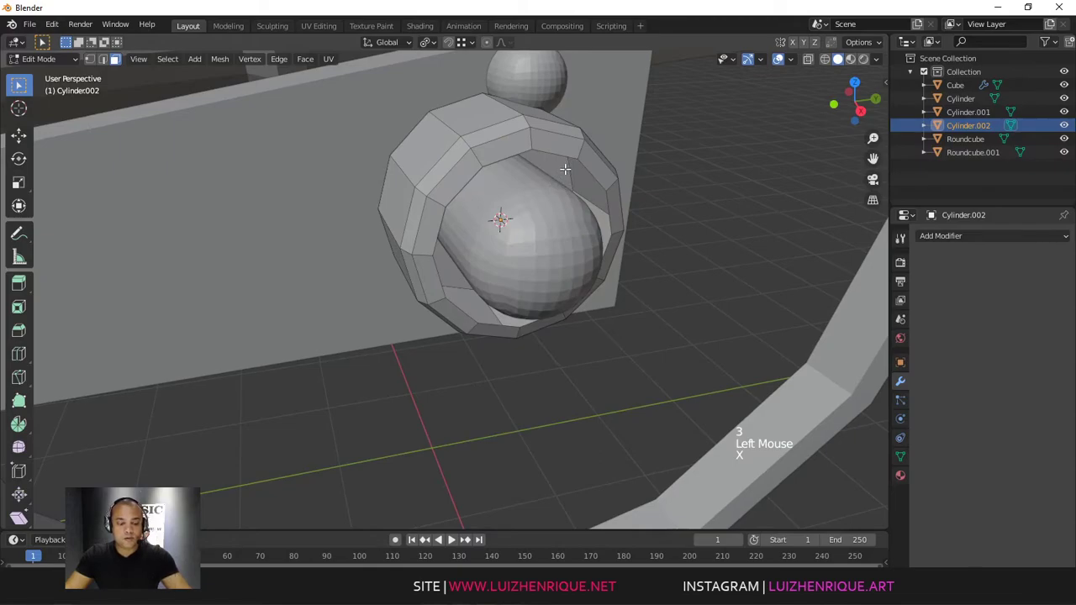
key(2)
double_click(575, 156)
key(ctrl+f)
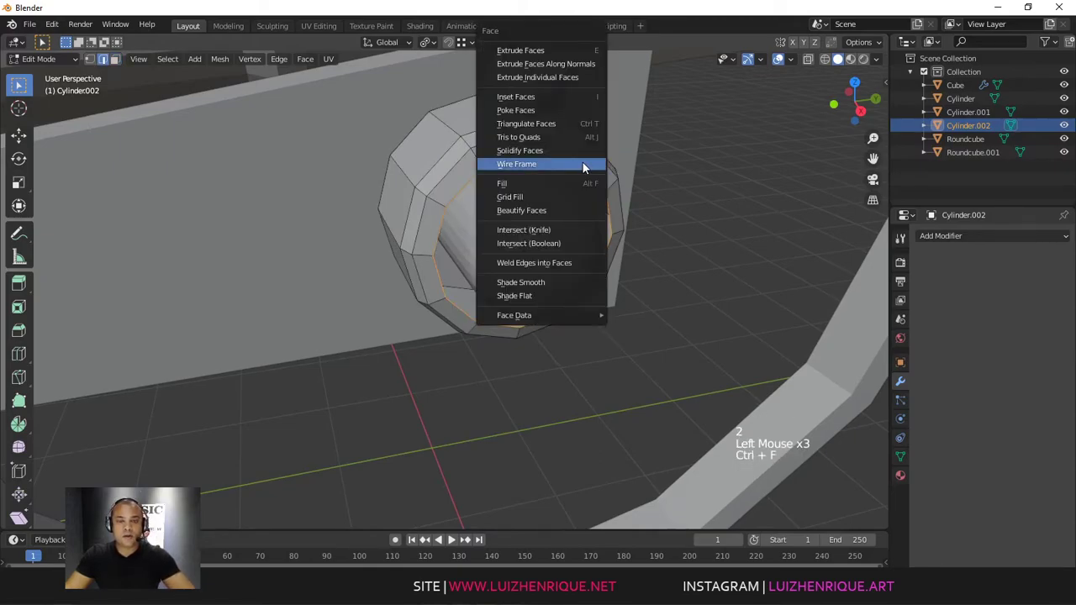
click(557, 207)
Step: Replace the hub's inner cap face with a Grid Fill, then leave edit mode and deselect the hub
middle_drag(558, 185, 705, 216)
ctrl+middle_drag(705, 217, 646, 134)
shift+middle_drag(646, 134, 608, 272)
key(3)
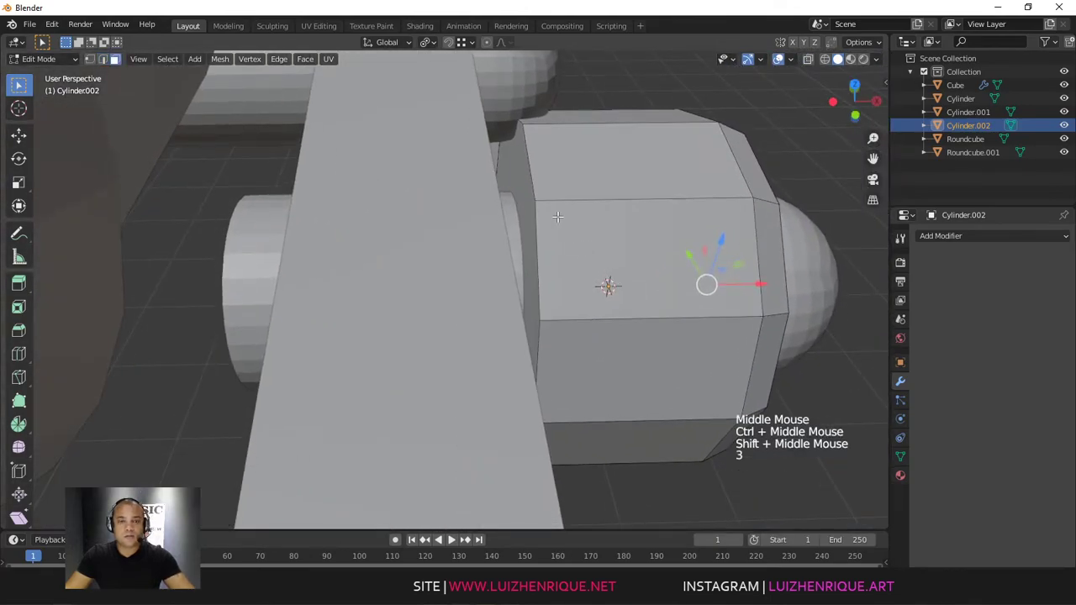
click(528, 196)
key(x)
click(548, 209)
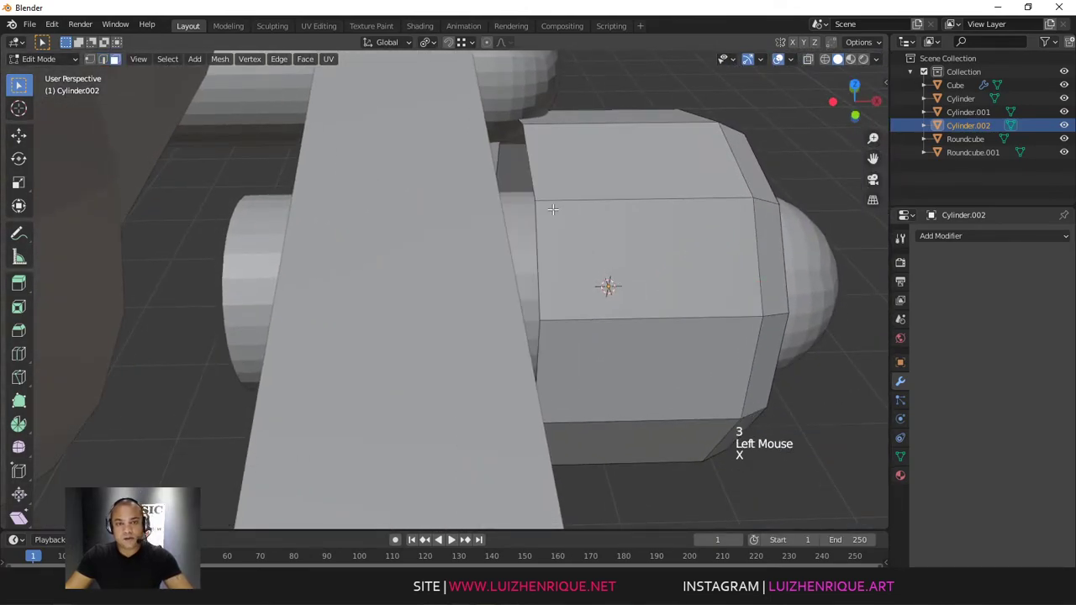
middle_drag(552, 189, 579, 182)
key(2)
triple_click(555, 178)
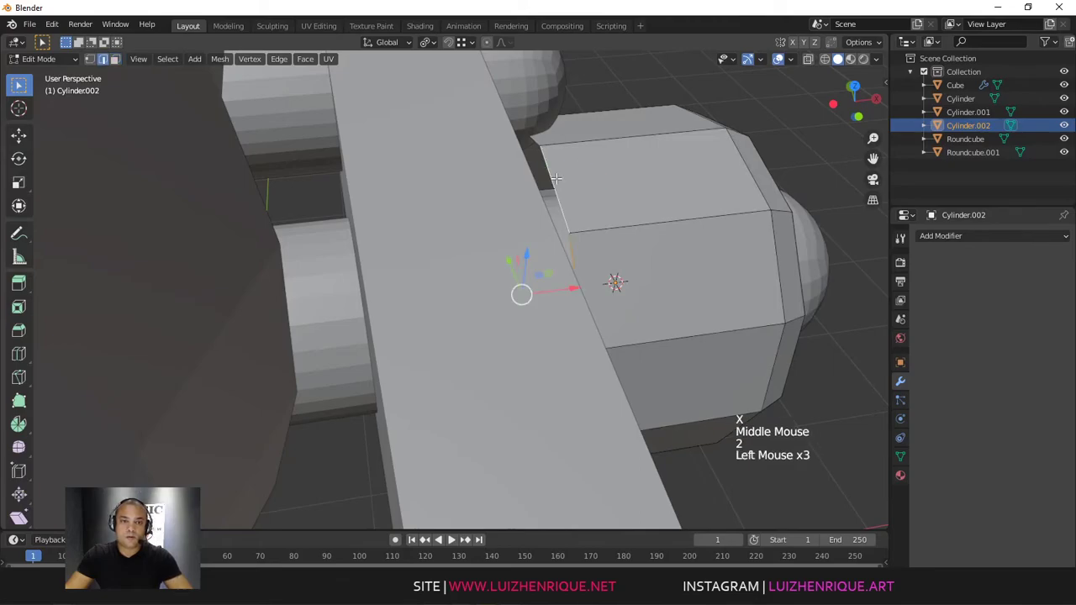
key(ctrl+f)
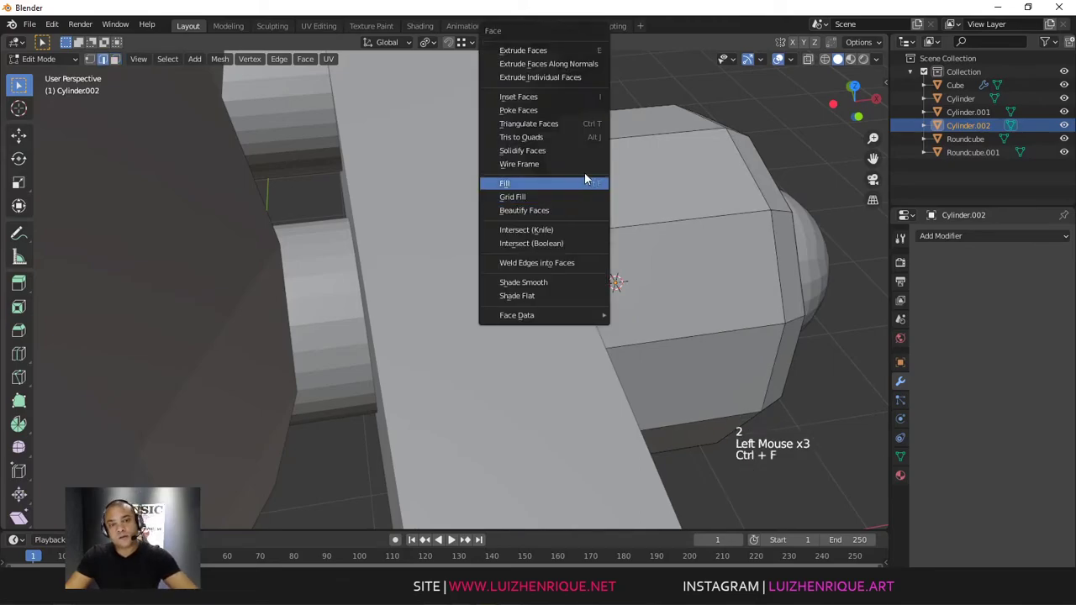
click(535, 195)
middle_drag(622, 186, 547, 147)
middle_drag(546, 147, 526, 185)
ctrl+middle_drag(526, 184, 531, 249)
key(Tab)
click(554, 259)
Step: Add a cube at the 3D cursor and lower it about 2.49 m along Z to the bottom of the wheel
shift+middle_drag(531, 249, 483, 221)
key(shift+a)
mouse_move(484, 243)
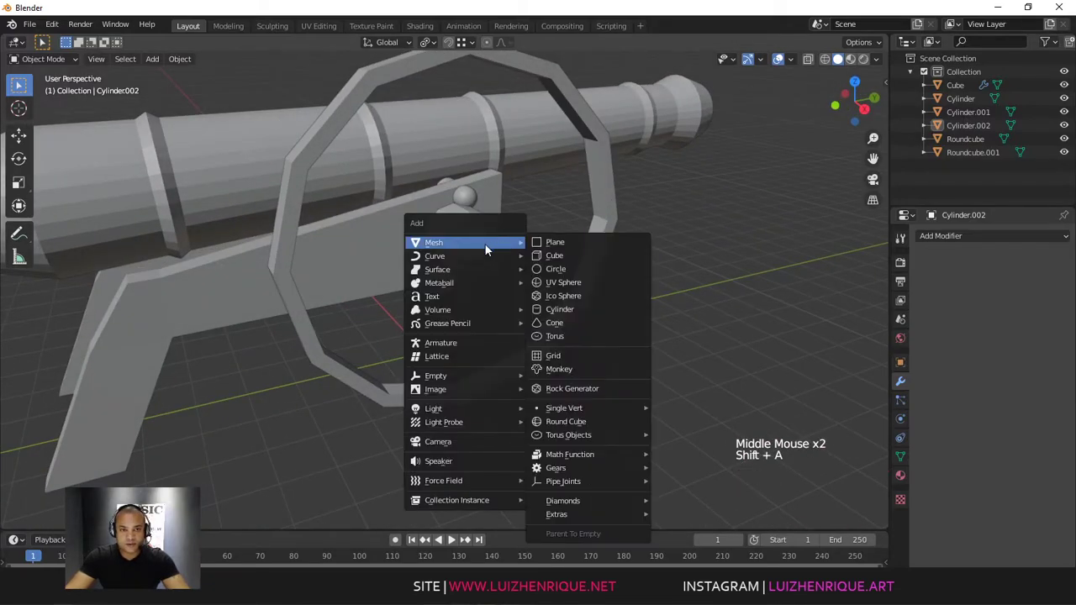
click(569, 252)
middle_drag(570, 255, 529, 242)
drag(462, 183, 633, 362)
Step: Scale the cube down to spoke size at the bottom of the rim and narrow it along X by 0.691
key(s)
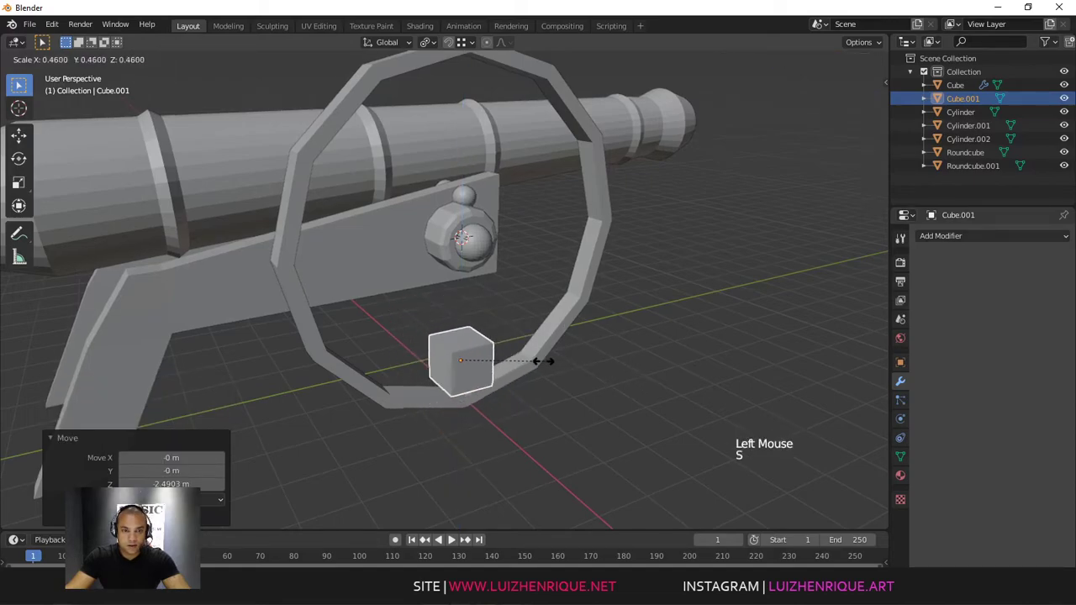
click(482, 316)
drag(464, 318, 560, 371)
key(s)
ctrl+middle_drag(557, 388, 530, 262)
key(s)
click(582, 344)
Step: Lower the small cube about 0.037 m into the rim and adjust its width along X
middle_drag(530, 262, 473, 281)
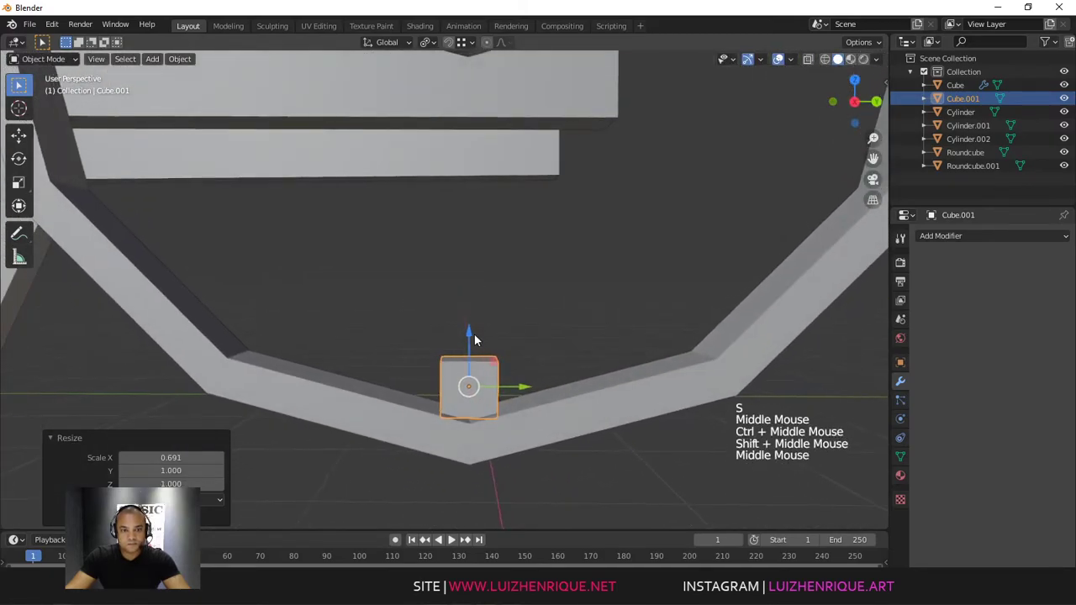
drag(474, 334, 472, 343)
middle_drag(472, 343, 548, 340)
ctrl+middle_drag(548, 341, 549, 317)
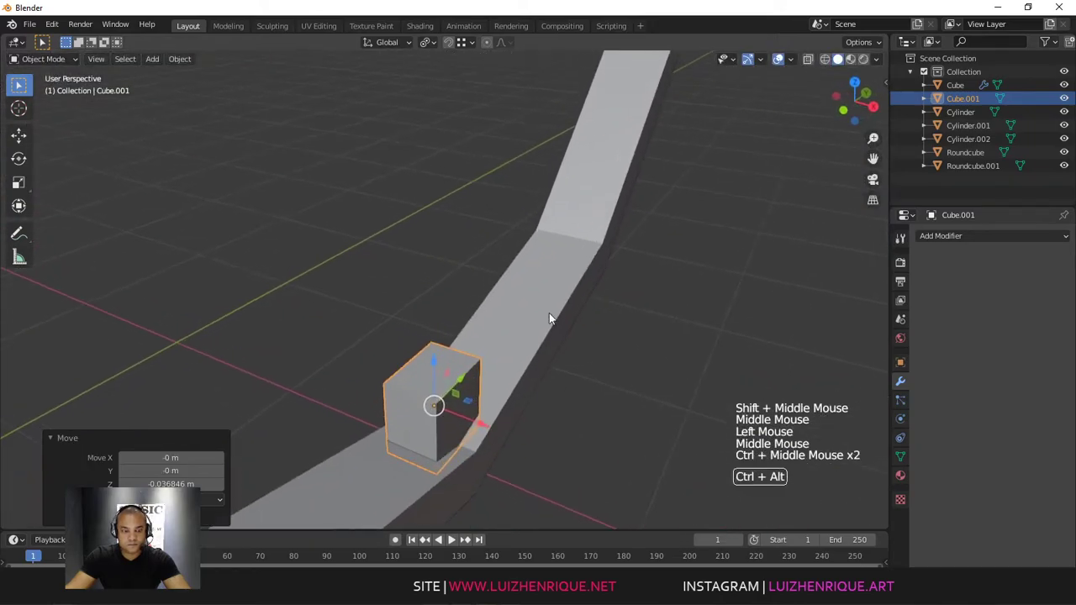
key(s)
key(x)
click(562, 386)
Step: Raise the cube's top face about 2.55 m along Z into the hub to form a spoke
middle_drag(562, 387, 506, 306)
key(Tab)
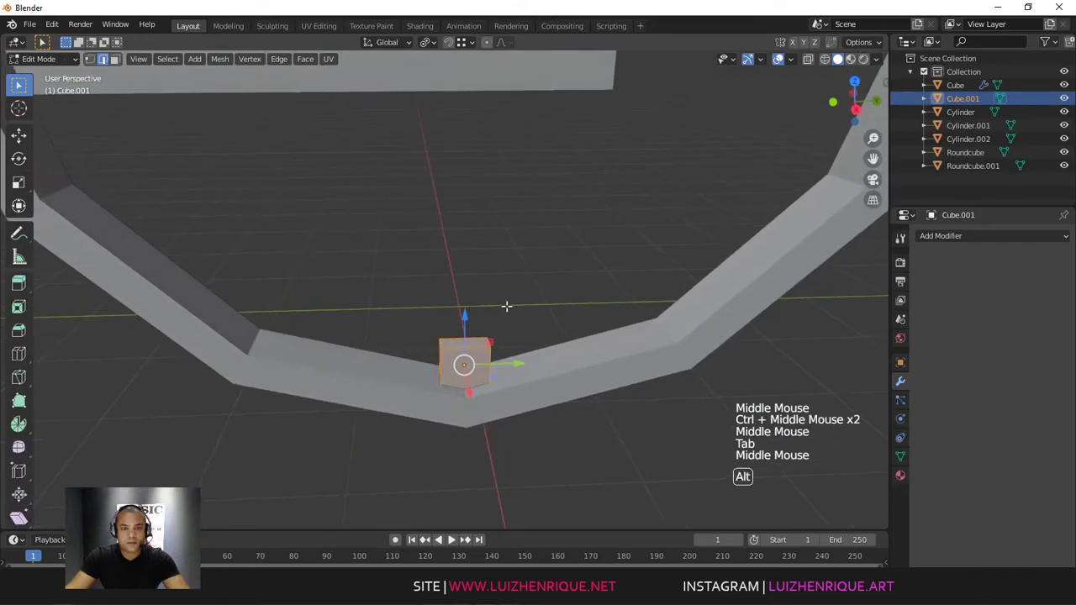
key(3)
click(509, 317)
click(479, 341)
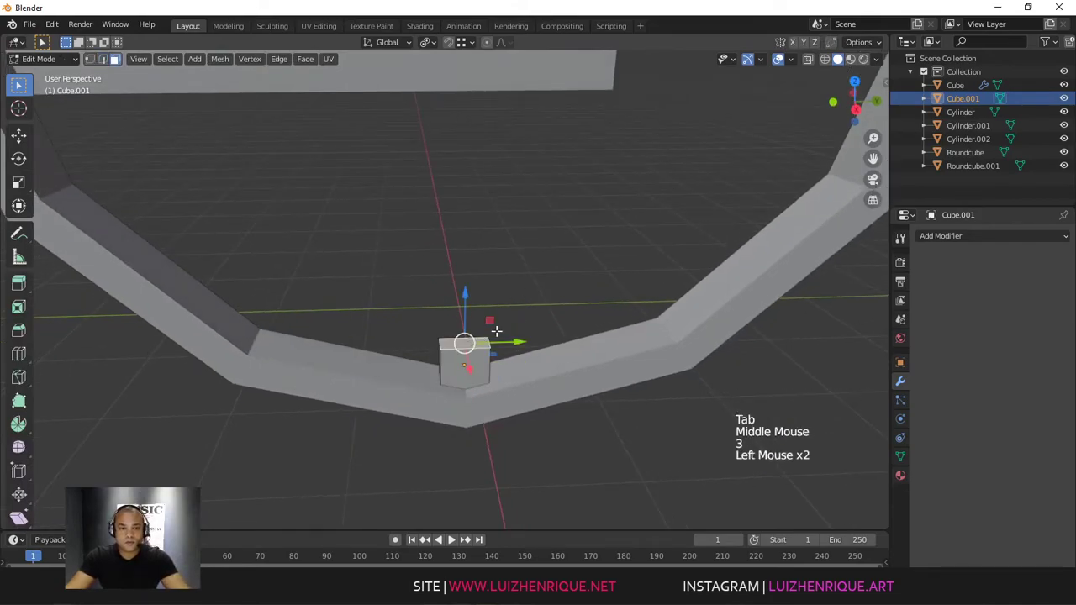
middle_drag(479, 341, 504, 319)
mouse_move(505, 319)
ctrl+middle_down()
mouse_move(519, 291)
mouse_move(504, 336)
ctrl+middle_up()
shift+middle_drag(504, 337, 471, 370)
drag(463, 341, 470, 169)
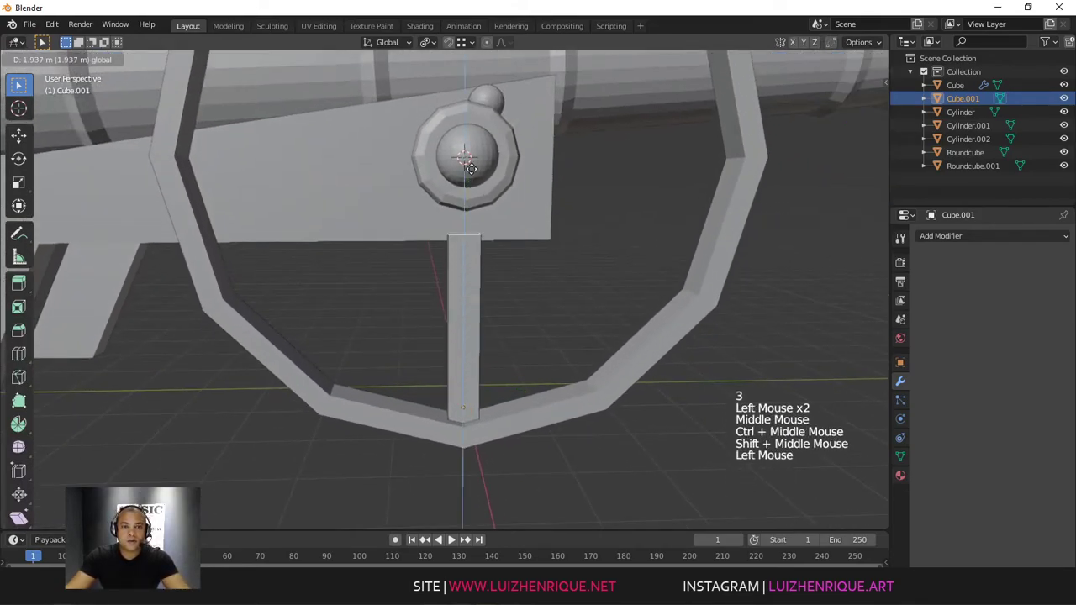
drag(475, 117, 473, 120)
Step: Scale down the spoke's top face so that it tapers toward the hub
middle_drag(473, 121, 482, 199)
key(s)
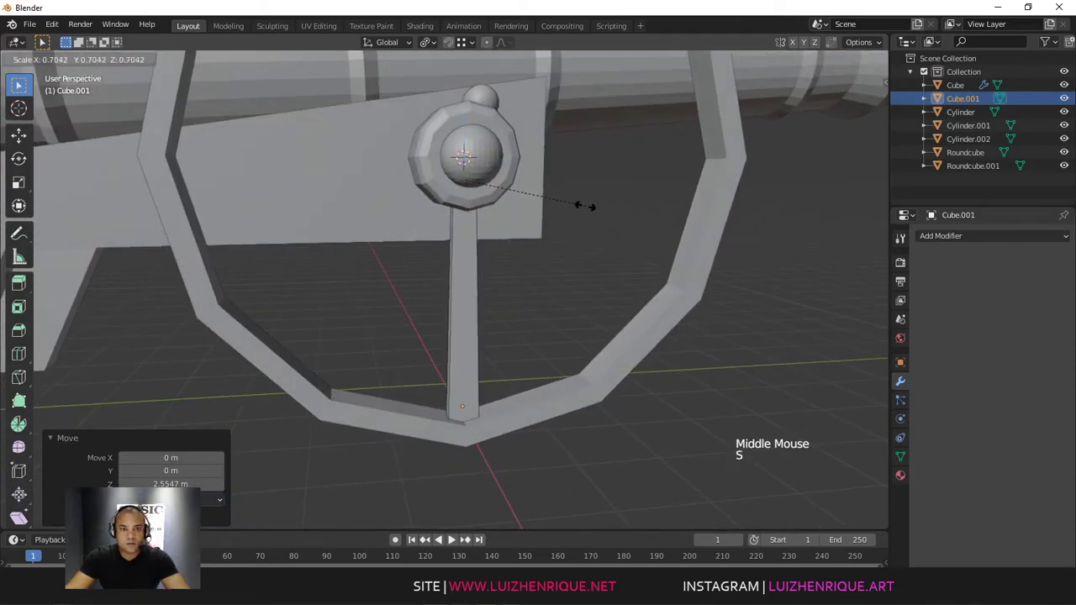
click(542, 208)
mouse_move(549, 240)
middle_down()
mouse_move(482, 204)
mouse_move(535, 272)
mouse_move(537, 252)
middle_up()
Step: Select the spoke's bottom face through the rim in wireframe display and scale it up by 1.197
click(468, 429)
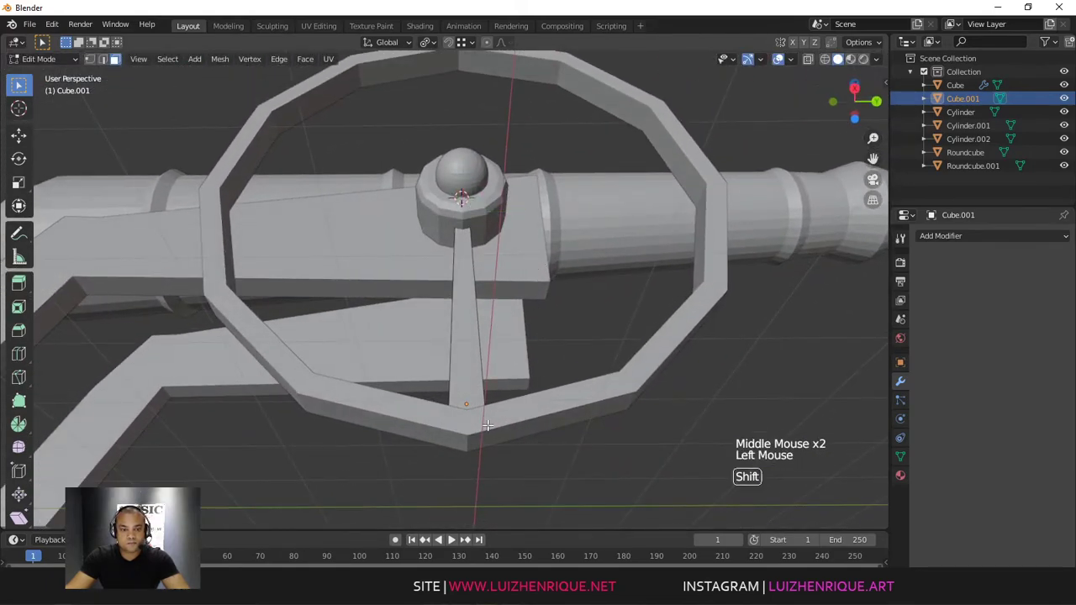
key(shift+z)
click(468, 424)
middle_drag(468, 421, 542, 402)
key(shift+z)
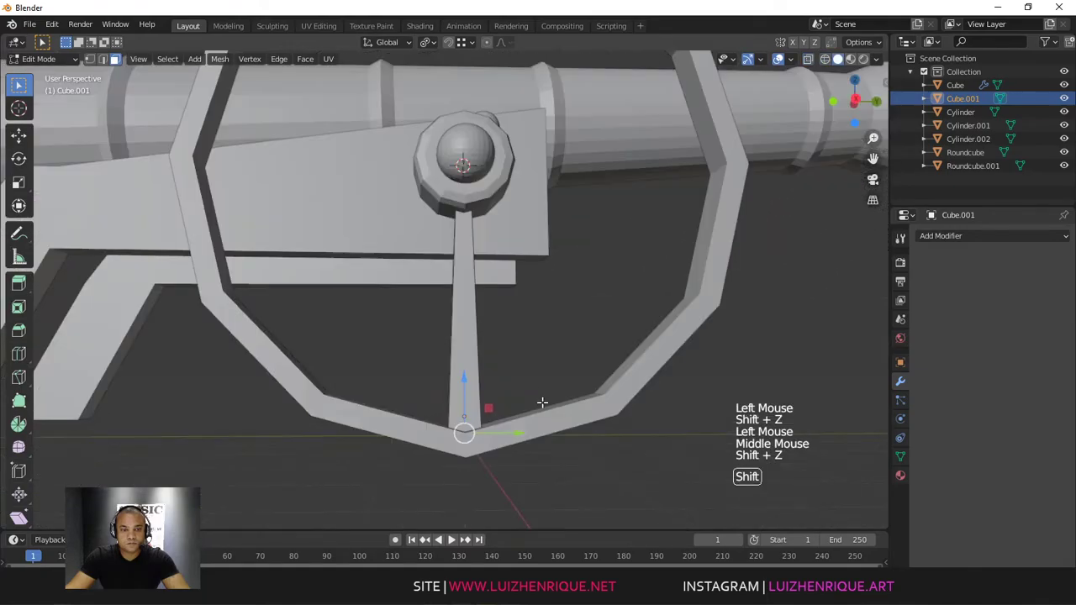
key(s)
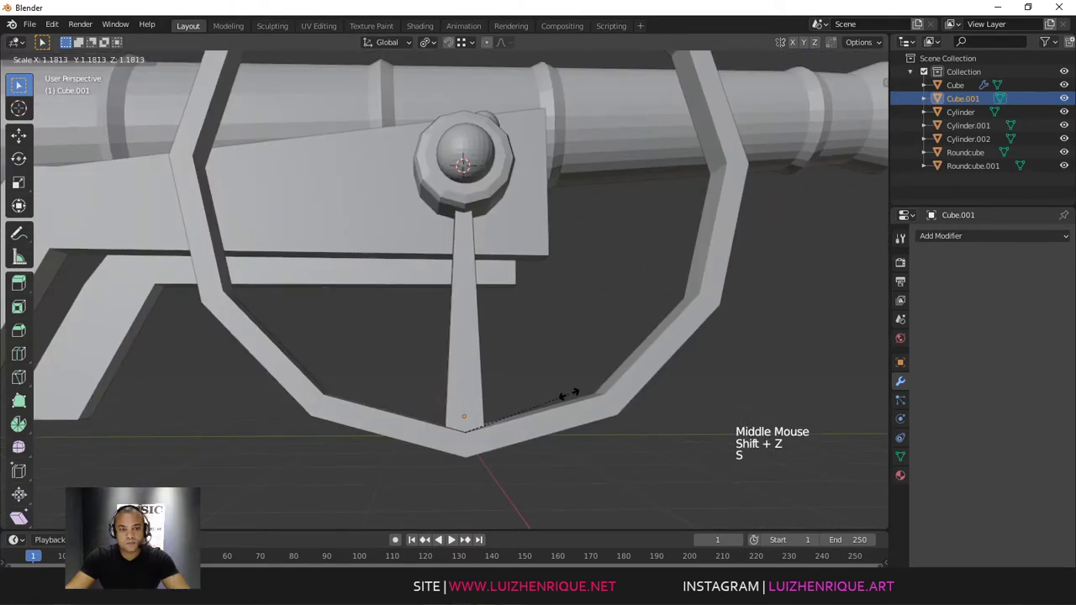
click(564, 396)
middle_drag(552, 350, 505, 406)
middle_drag(426, 389, 475, 286)
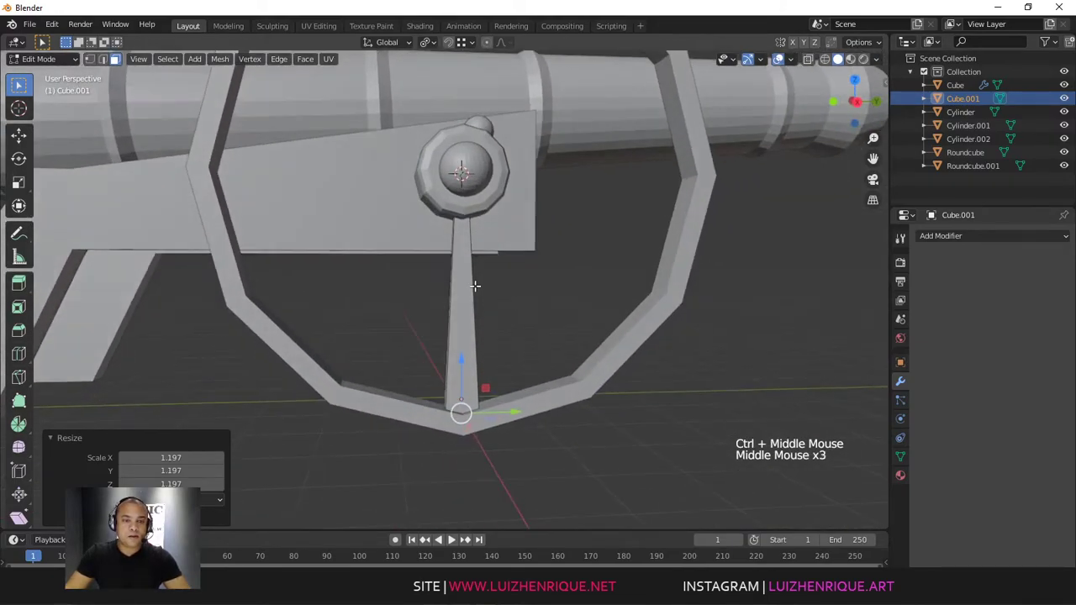
Step: Return to object mode and set the spoke's origin to the 3D cursor at the hub centre
key(Tab)
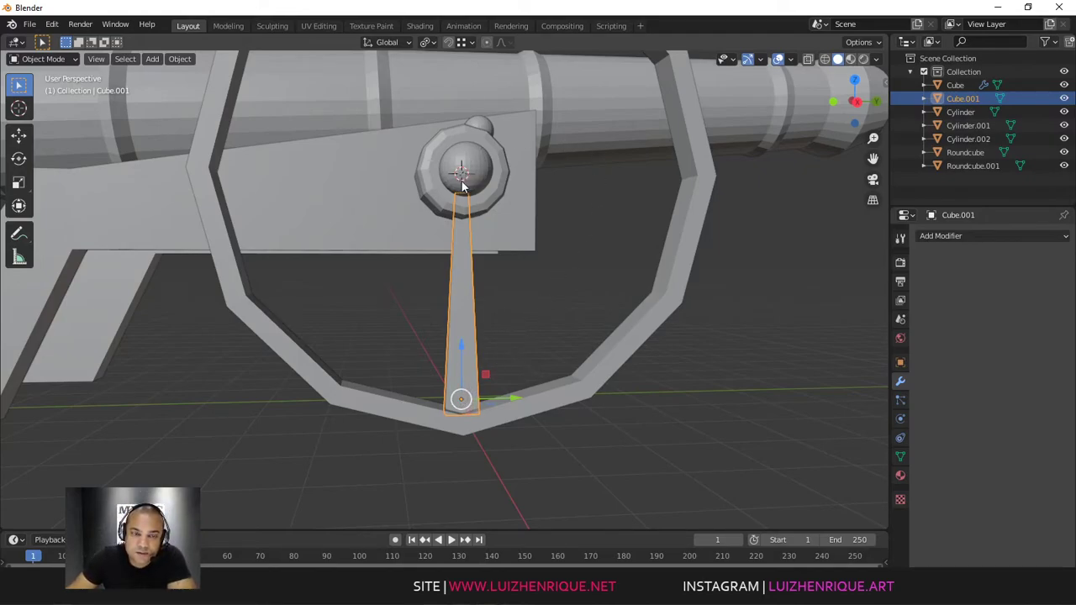
right_click(463, 290)
mouse_move(459, 286)
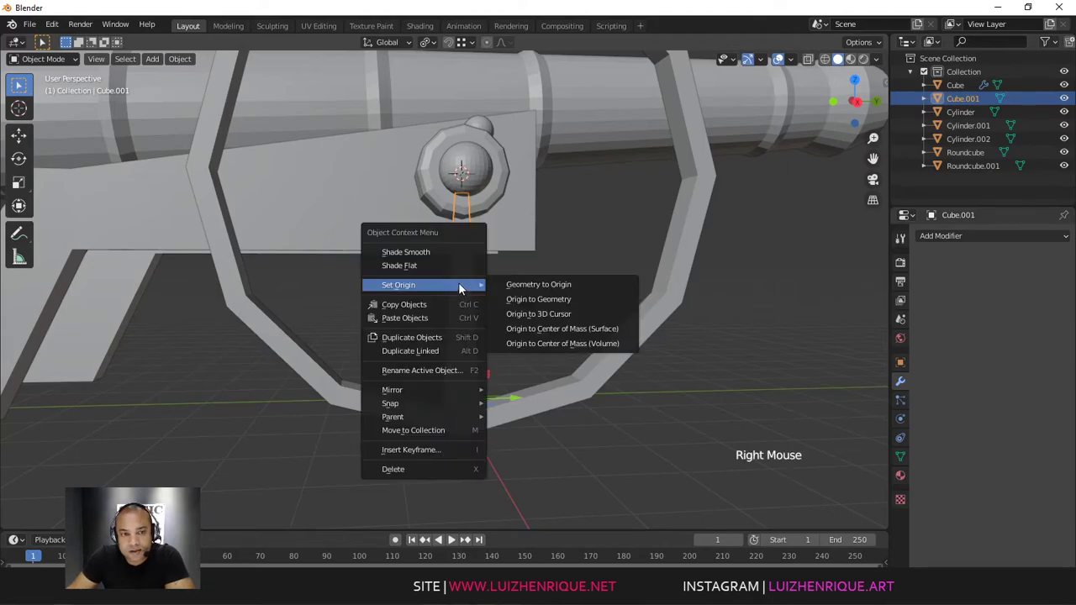
click(550, 315)
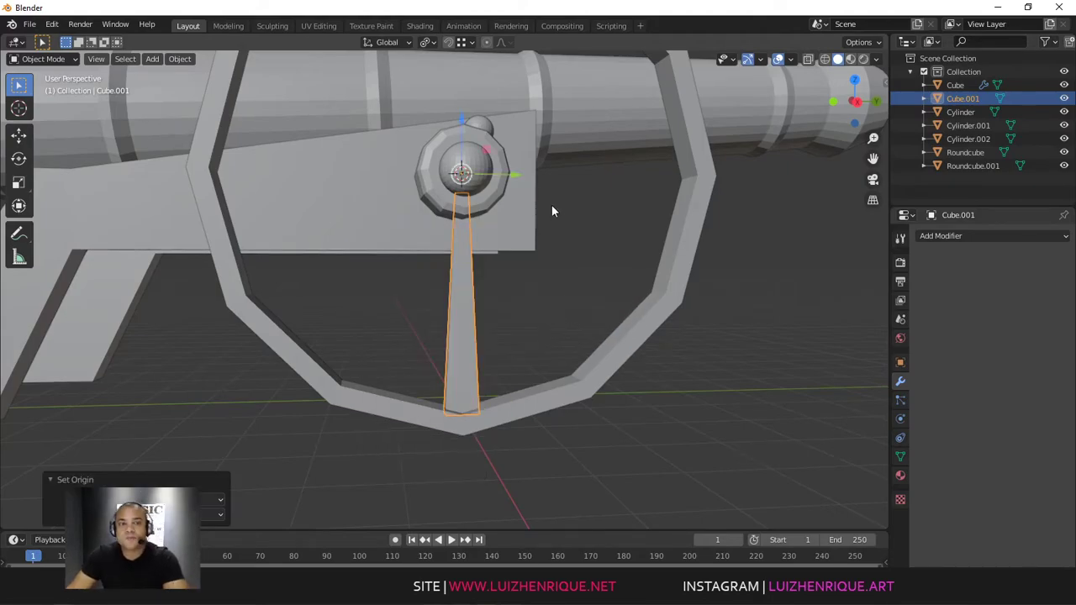
Step: Duplicate the spoke in place in the right view and rotate the copy by -30° about the hub centre
key(KP_3)
ctrl+middle_drag(474, 271, 543, 235)
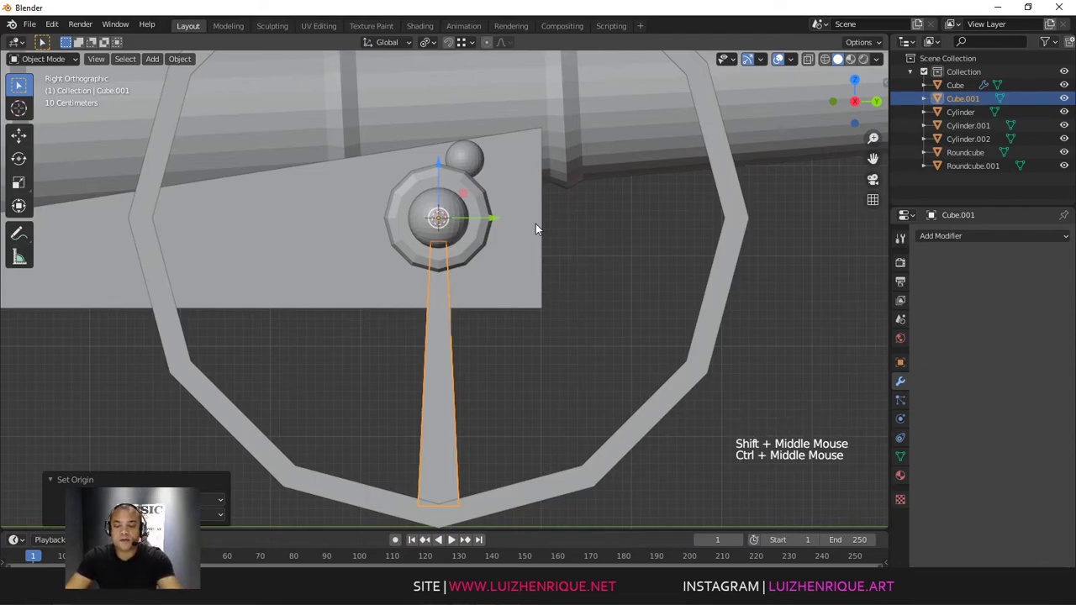
key(F9)
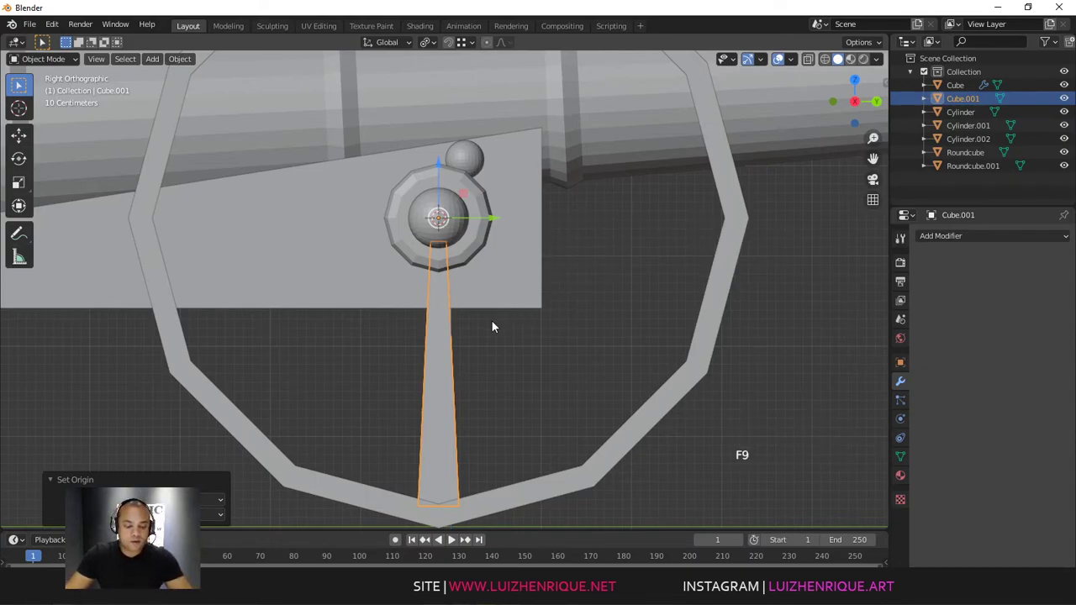
key(shift+d)
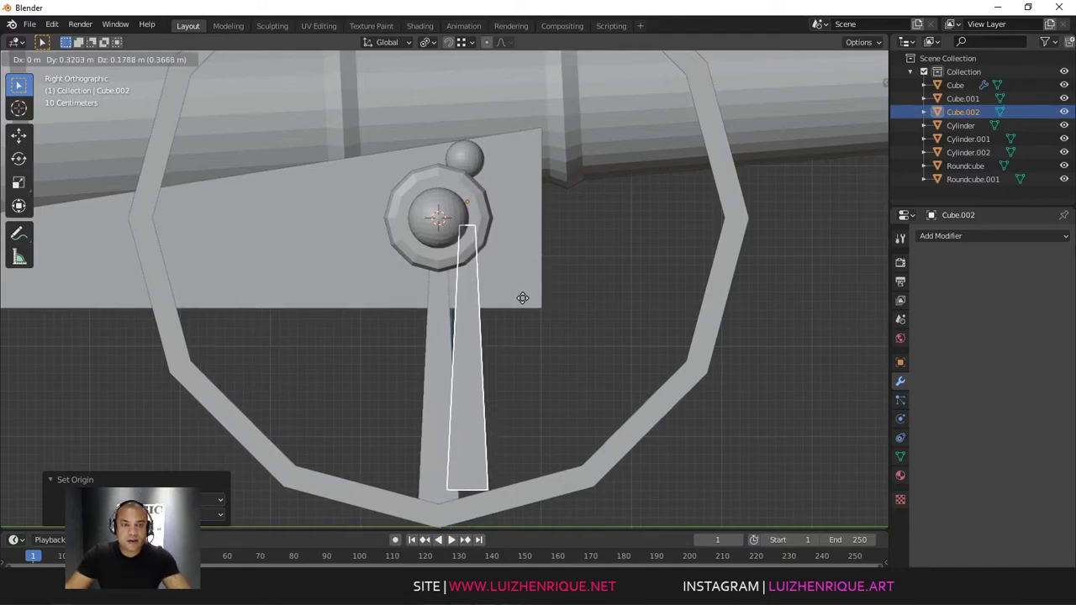
right_click(534, 309)
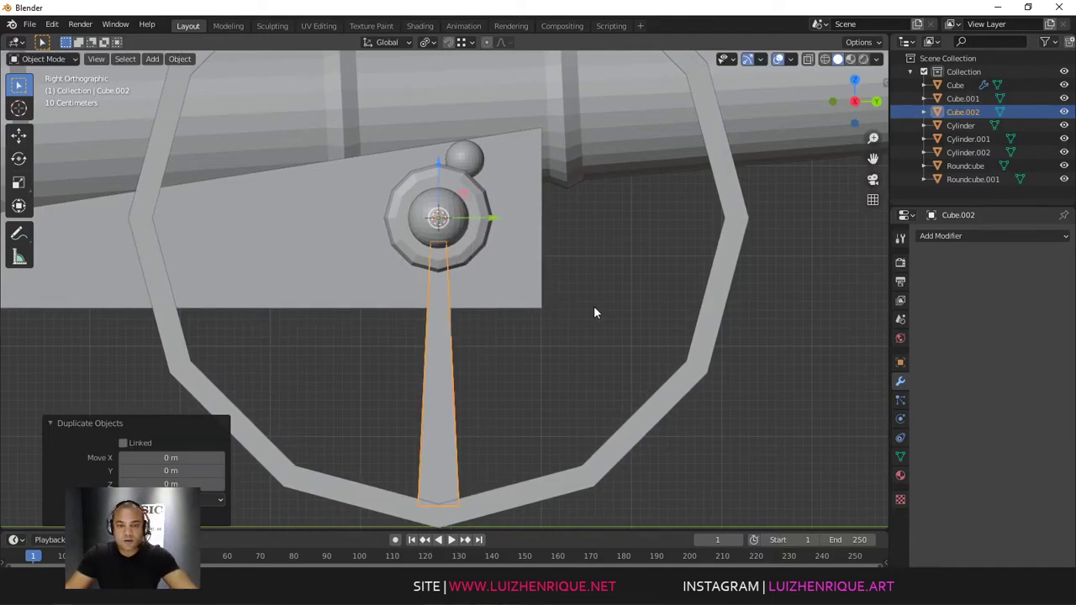
key(r)
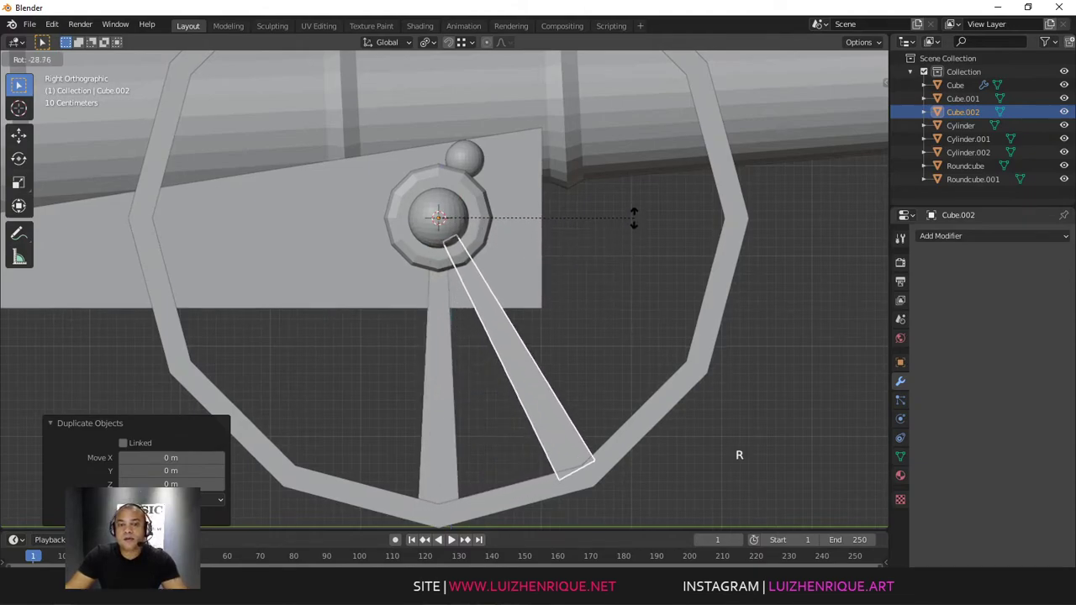
key(shift)
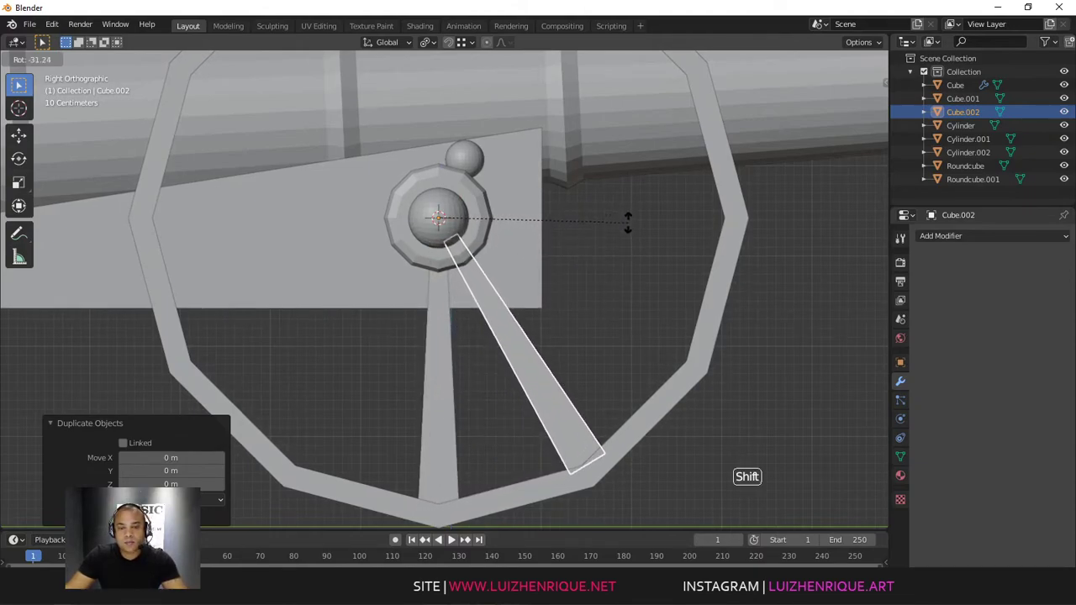
click(577, 321)
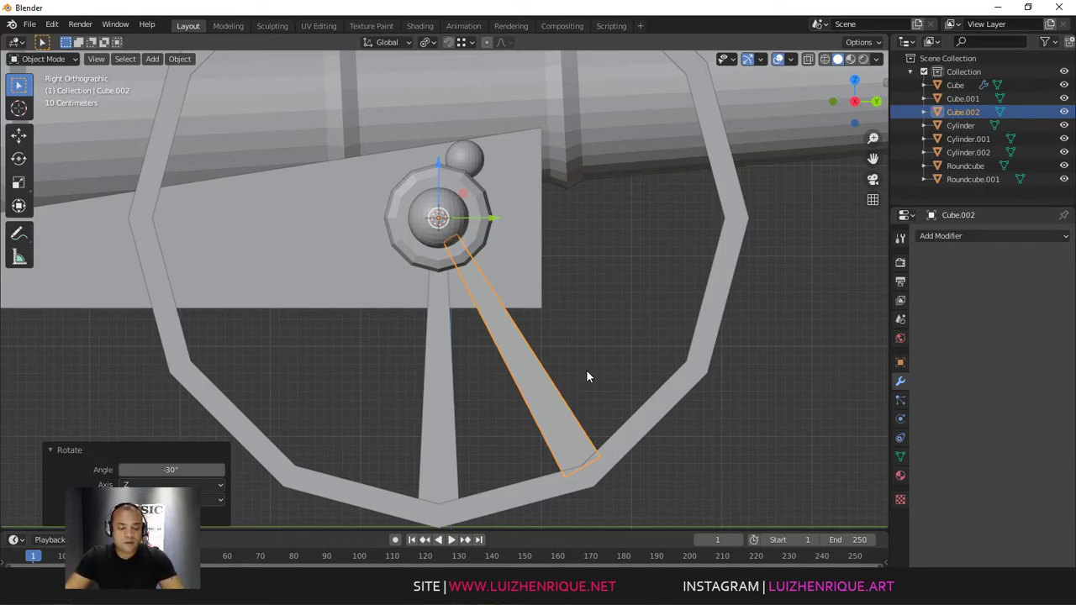
Step: Repeat the last rotation six times on the spoke copy
key(shift+r)
key(shift+r)
key(shift+r)
key(shift+r)
key(shift+r)
key(shift+r)
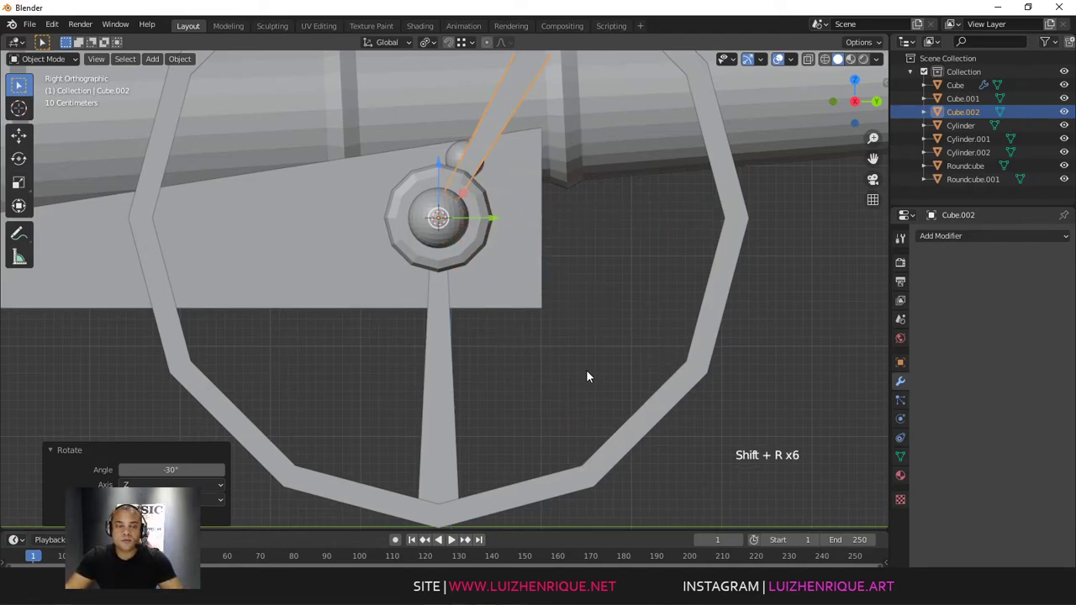
Step: Undo the six repeated rotations of the spoke copy
key(ctrl+z)
key(ctrl+z)
key(ctrl+z)
key(ctrl+z)
key(ctrl+z)
key(ctrl+z)
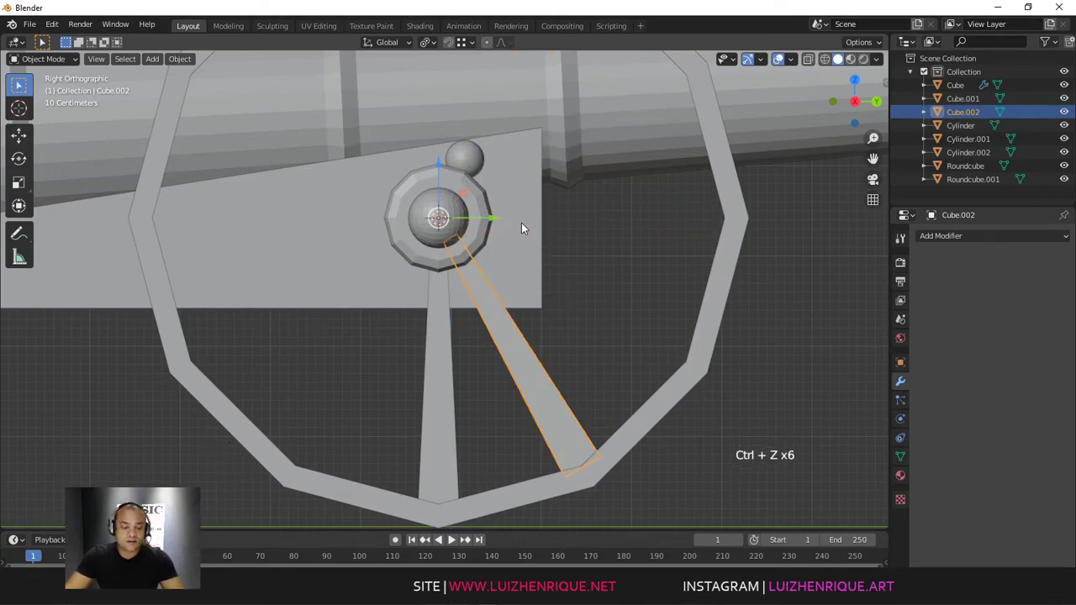
Step: Duplicate the rotated spoke and turn the new copy by -29.7° about the hub centre in one operation
key(shift+d)
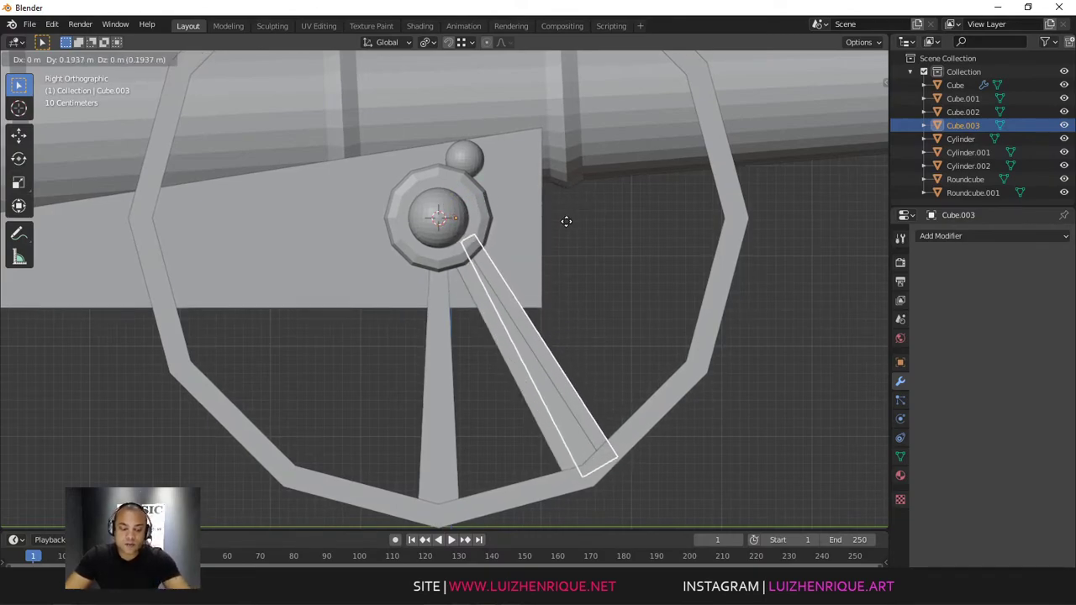
key(r)
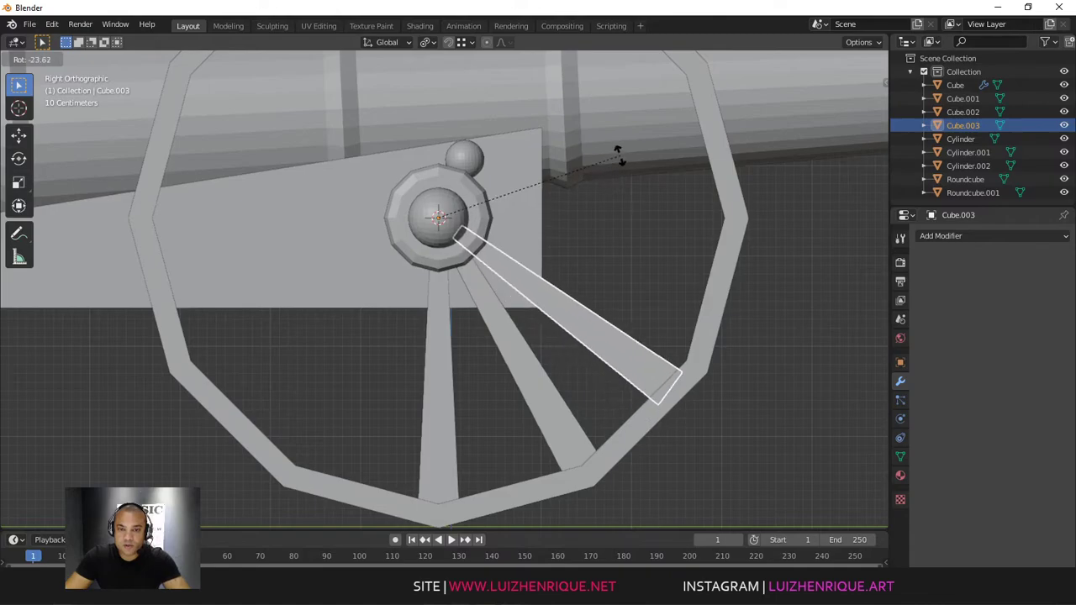
key(shift)
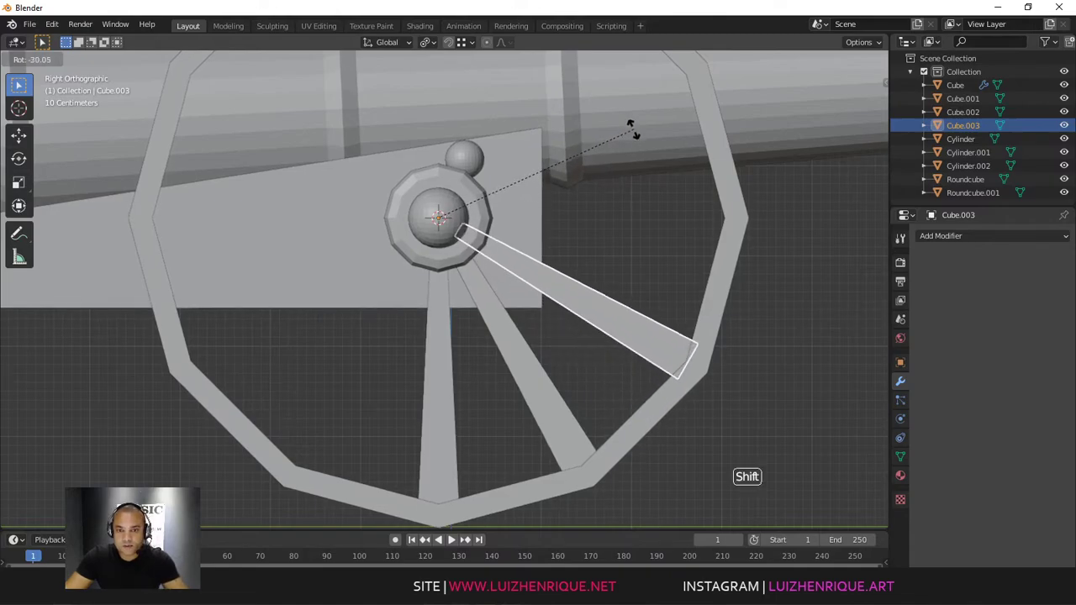
click(639, 172)
Step: Repeat the combined duplicate and -29.7° rotation until twelve spokes fill the wheel, and check the operation settings and spoke spacing
key(shift+r)
key(shift+r)
key(shift+r)
key(shift+r)
key(shift+r)
key(shift+r)
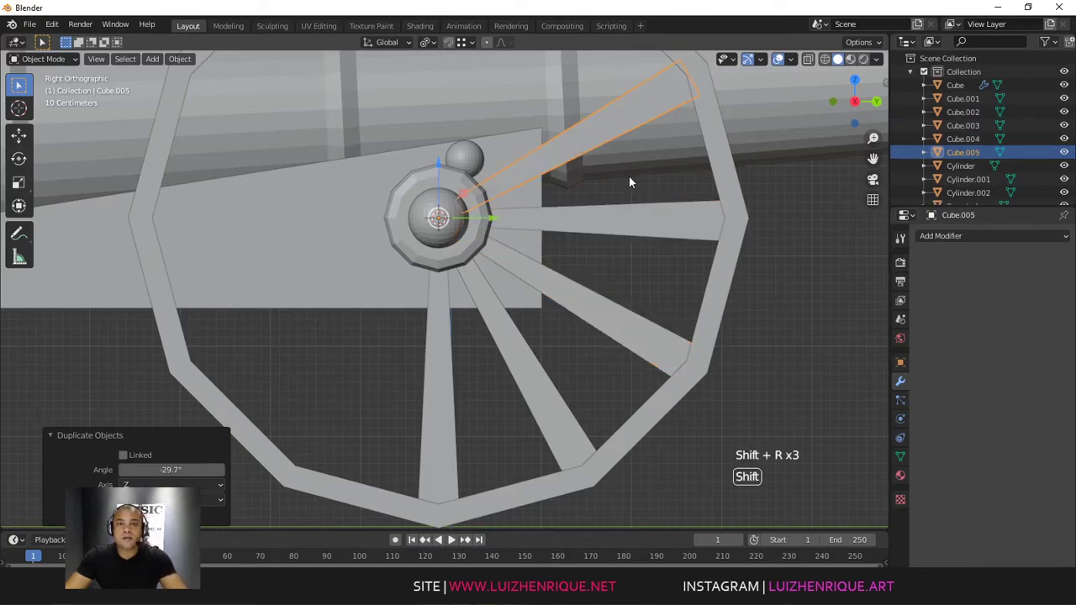
key(shift+r)
key(shift+r)
key(shift+r)
key(shift+r)
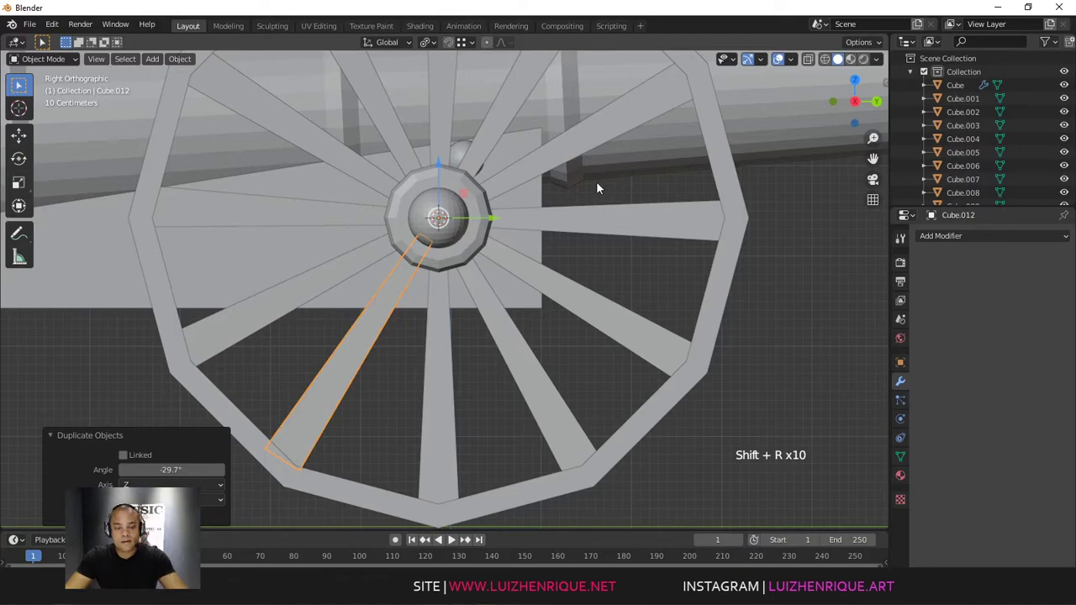
key(F9)
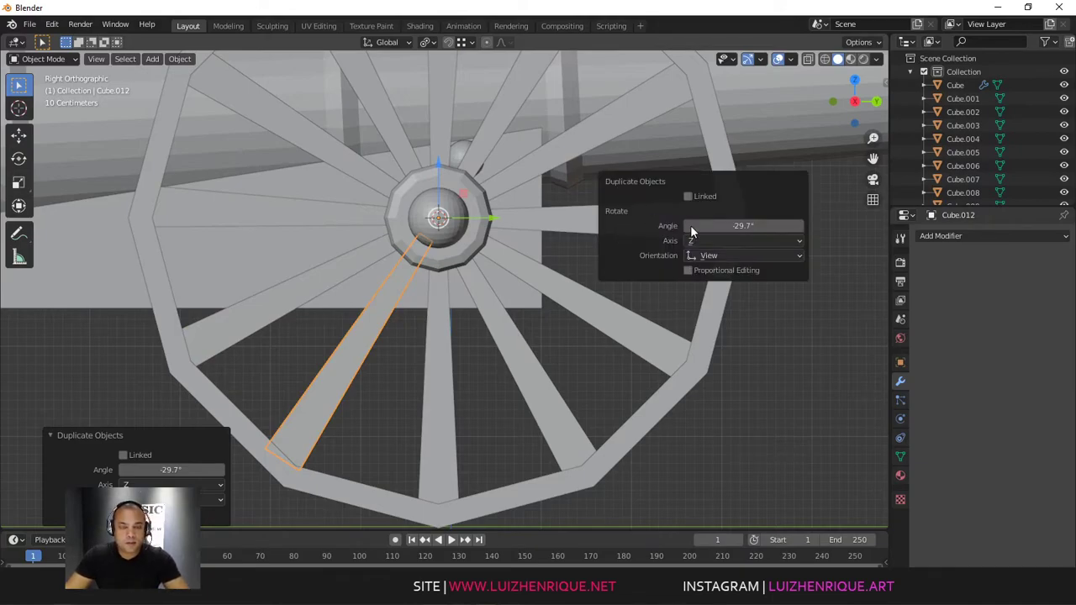
click(617, 262)
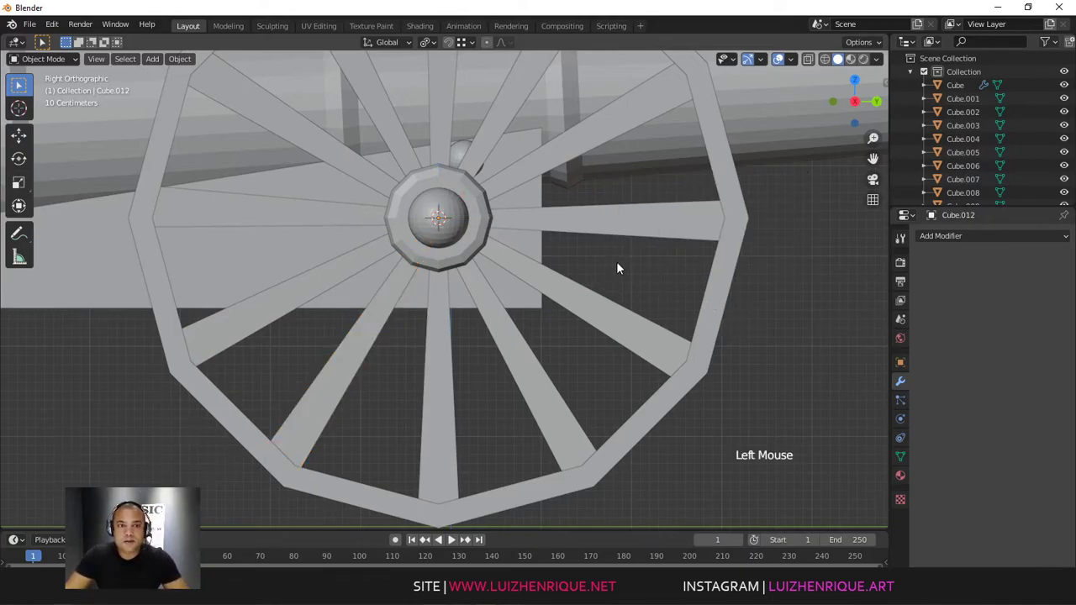
middle_drag(617, 262, 599, 303)
middle_drag(599, 303, 602, 267)
middle_drag(602, 267, 610, 263)
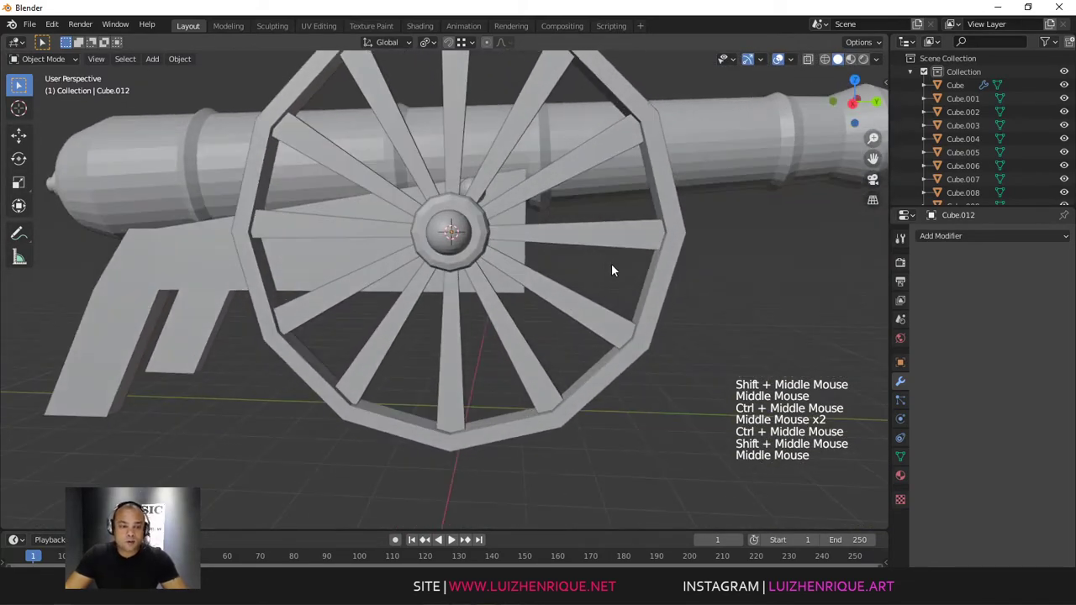
Step: Undo the repeated spoke duplicates and delete the remaining rotated copy, leaving only the original spoke
key(ctrl+z)
key(ctrl+z)
key(ctrl+z)
key(ctrl+z)
key(ctrl+z)
key(ctrl+z)
key(ctrl+z)
key(ctrl+z)
key(ctrl+z)
key(ctrl+z)
key(ctrl+z)
key(ctrl+z)
key(ctrl+z)
key(ctrl+z)
key(ctrl+z)
key(ctrl+z)
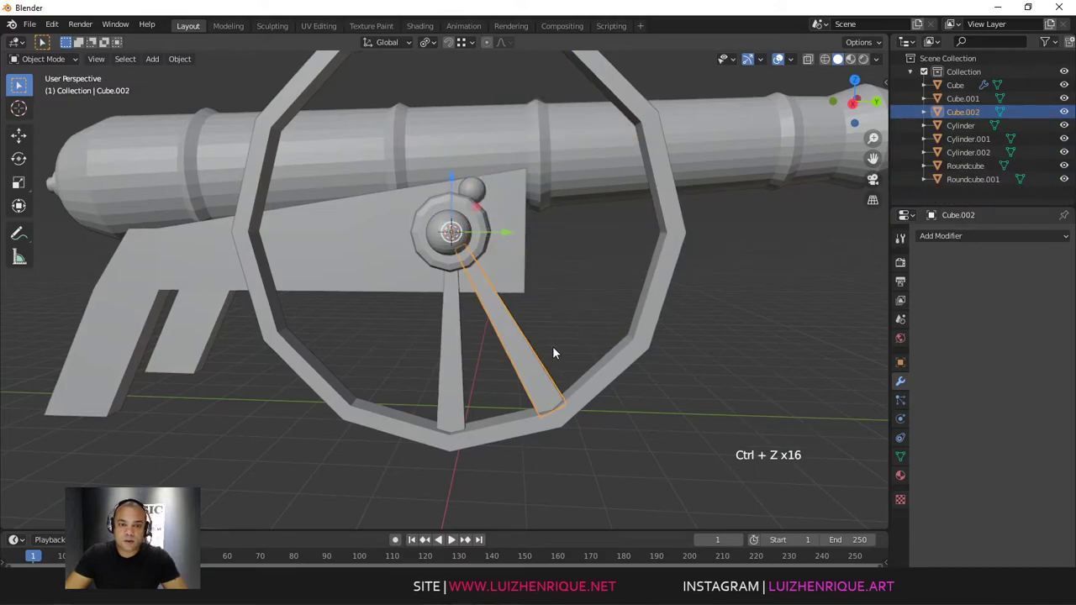
key(Delete)
Step: Duplicate the original spoke in place in the right view and, as a separate operation, rotate the copy by -28.2°
click(455, 339)
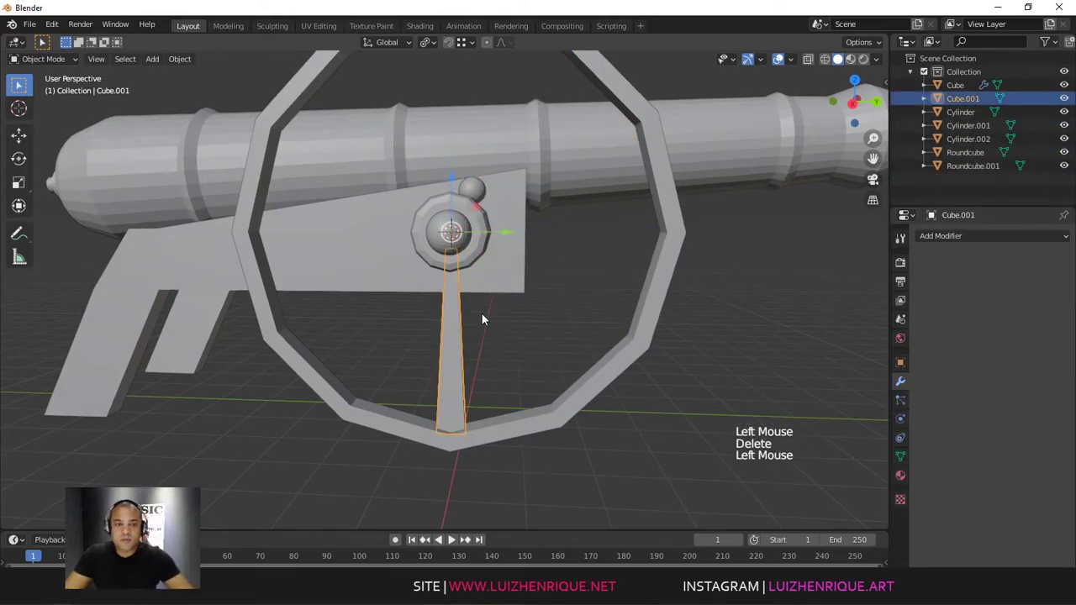
key(KP_3)
ctrl+middle_drag(565, 328, 586, 306)
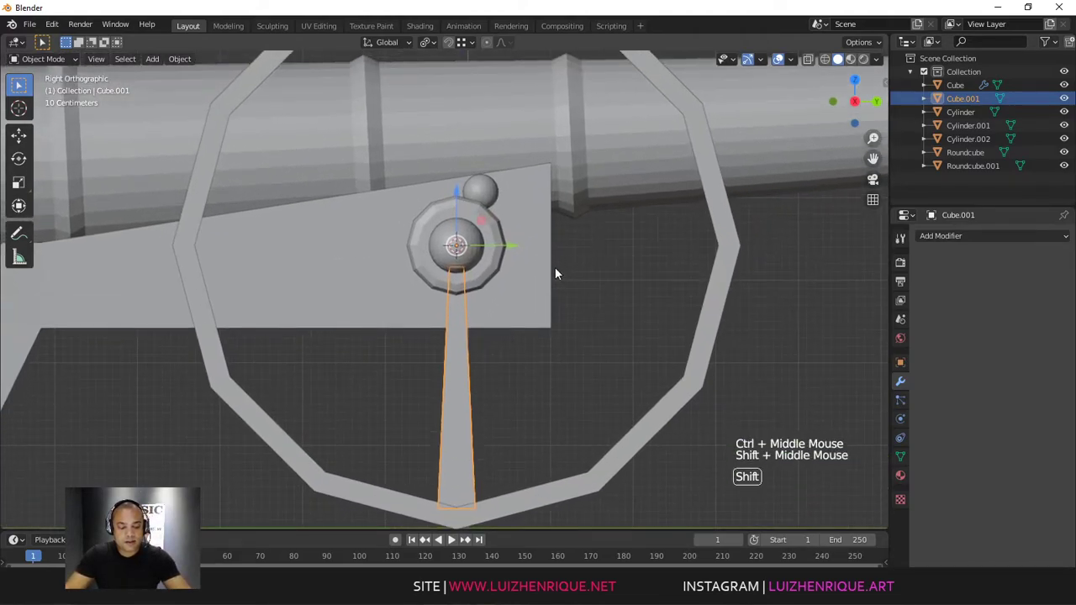
key(shift+d)
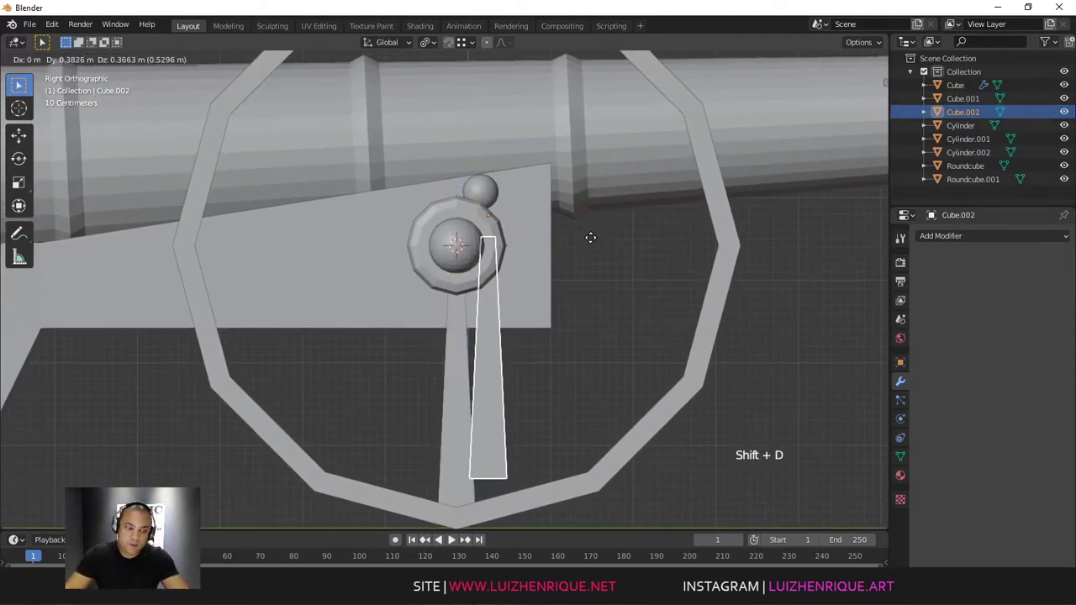
right_click(594, 240)
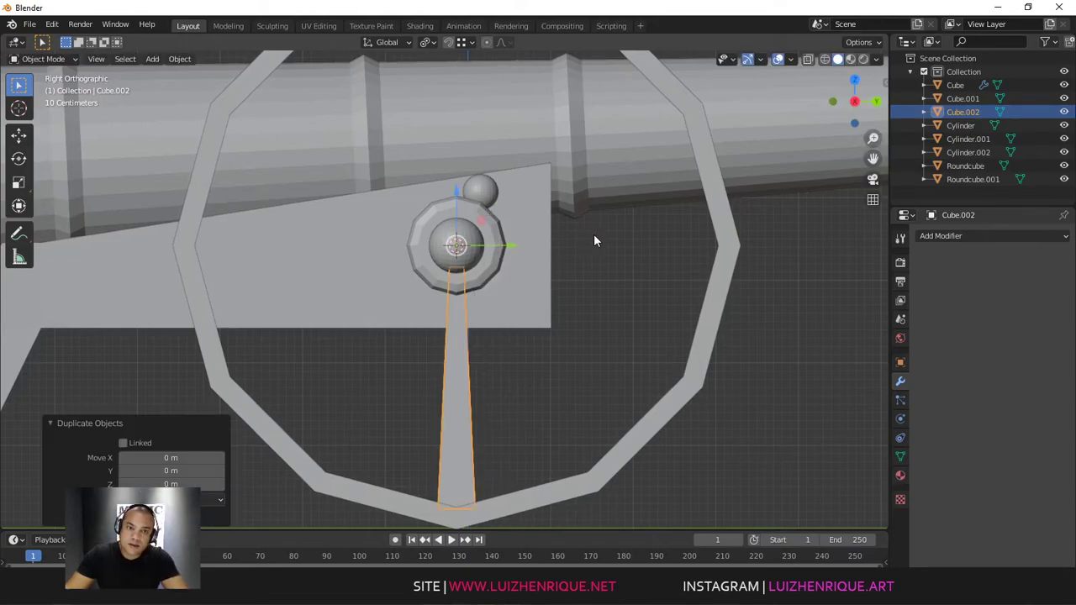
key(r)
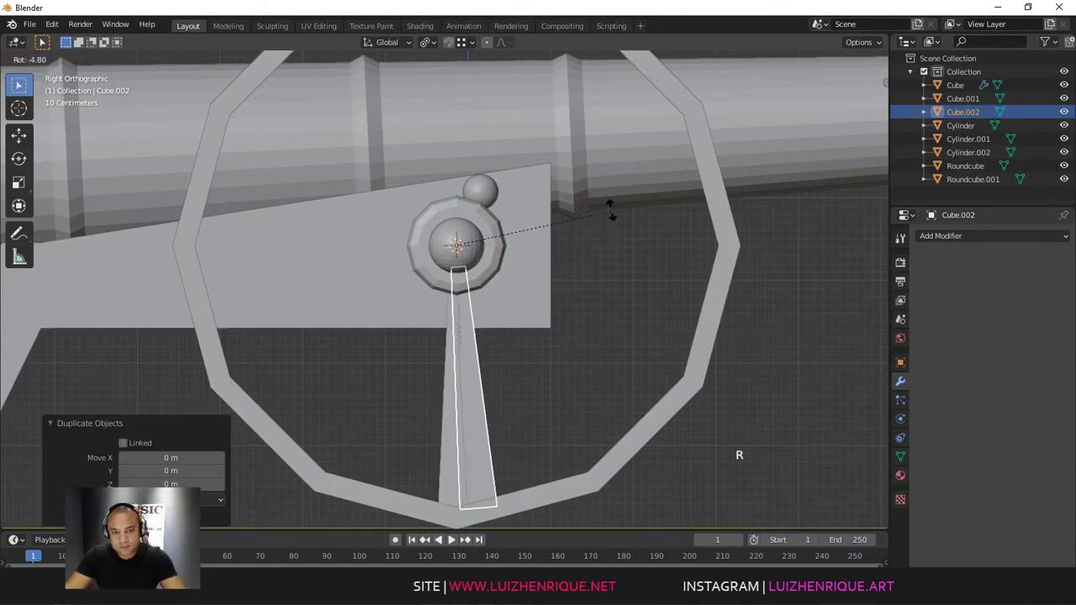
click(564, 172)
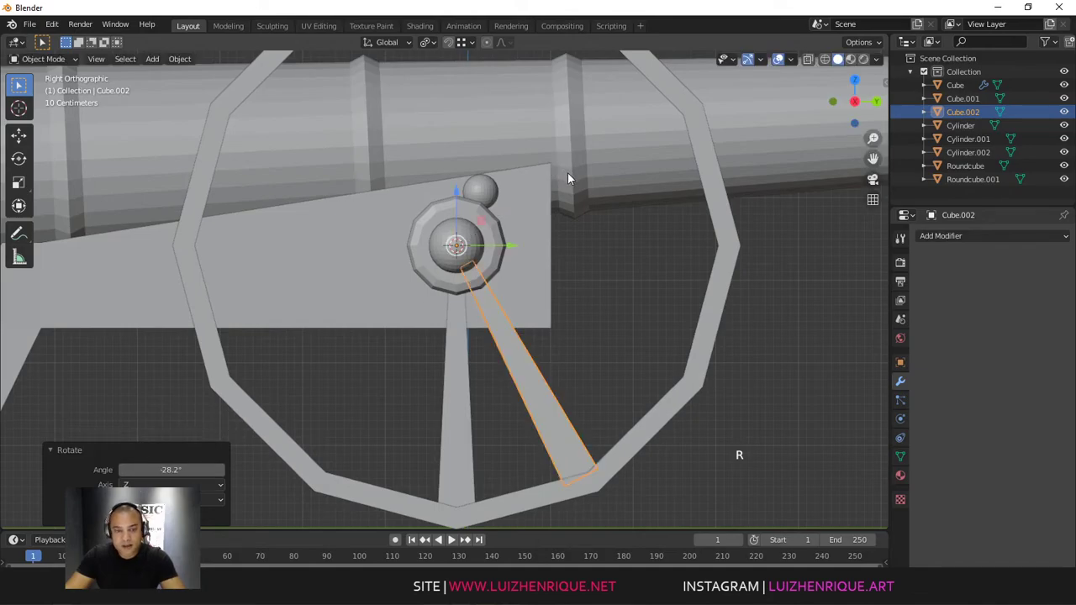
Step: Try repeating the last rotation on the spoke copy, and delete that copy
key(shift+r)
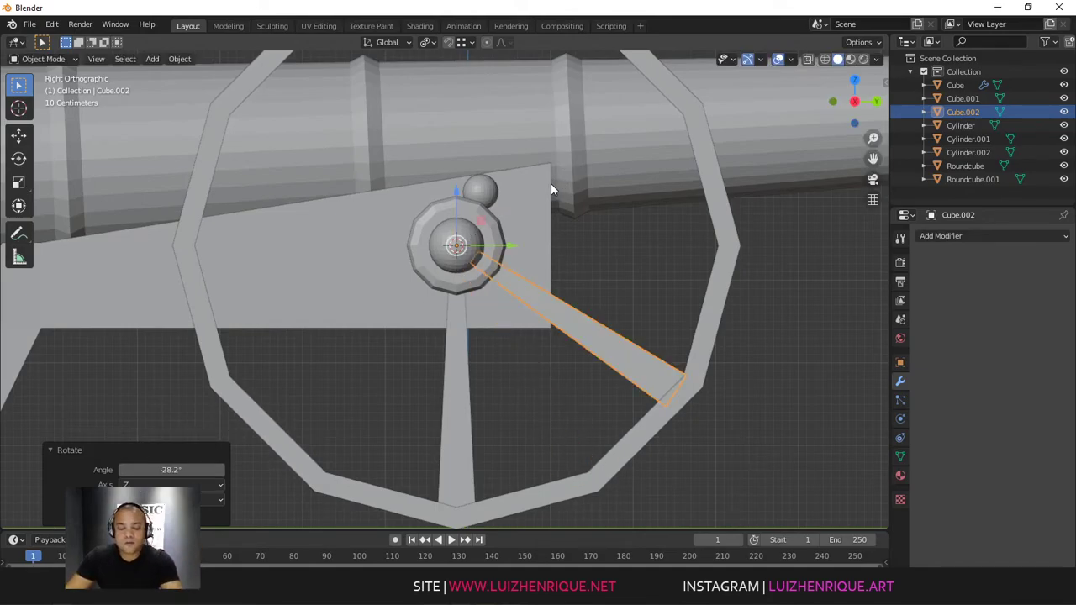
key(F9)
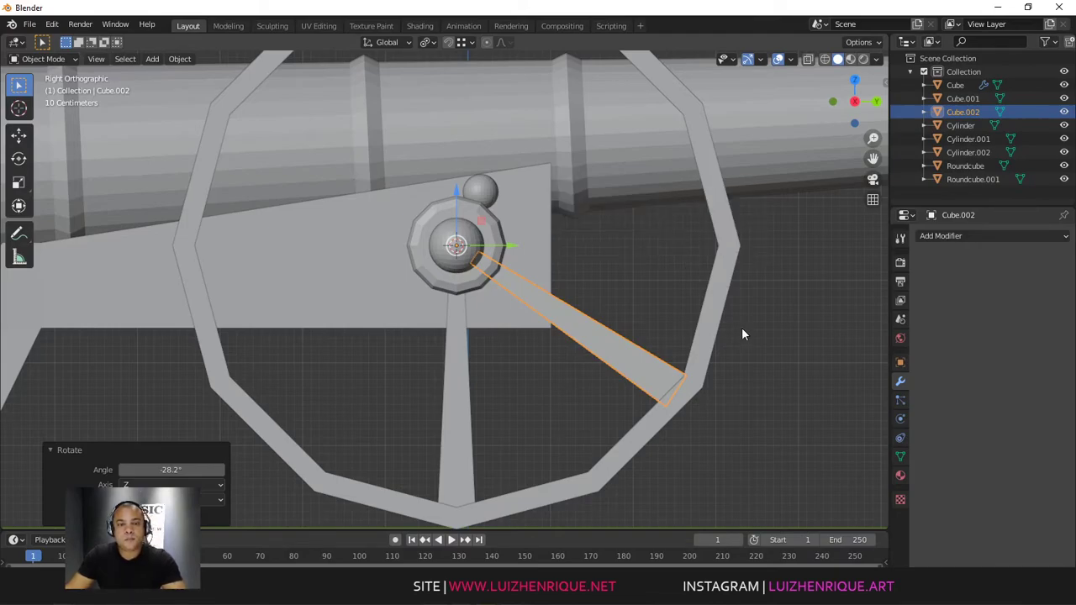
click(652, 354)
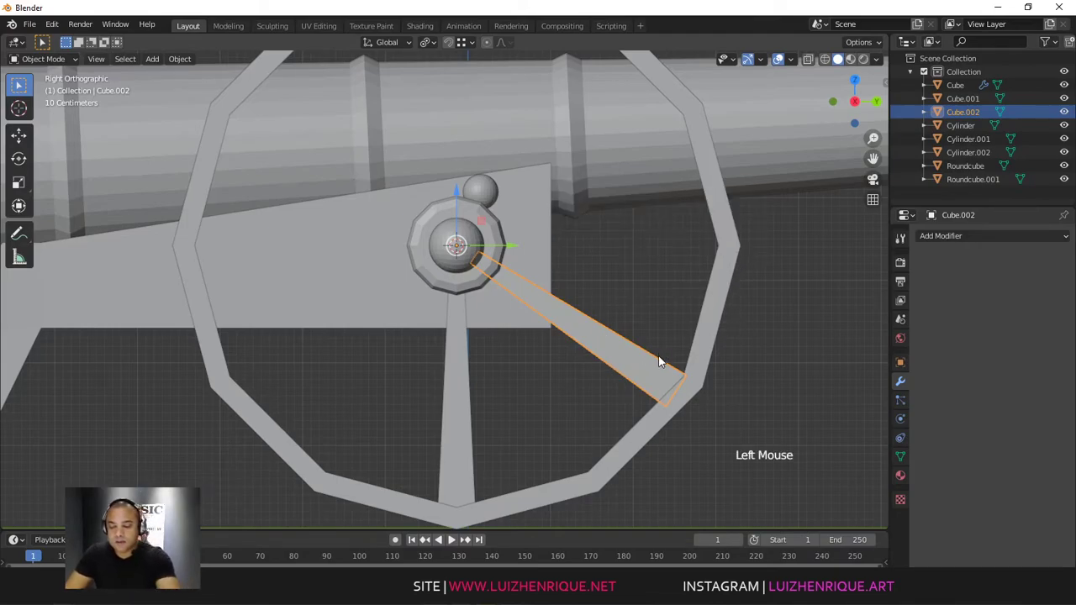
key(Delete)
Step: Duplicate the original spoke and rotate the copy by -30.2° about the hub centre within the same operation
click(460, 374)
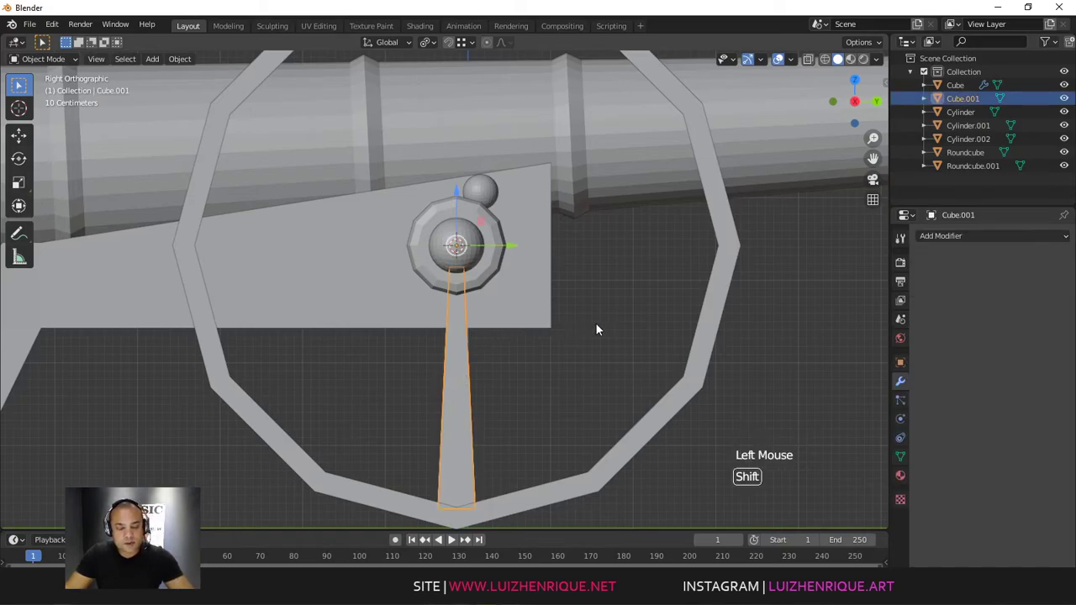
key(shift+d)
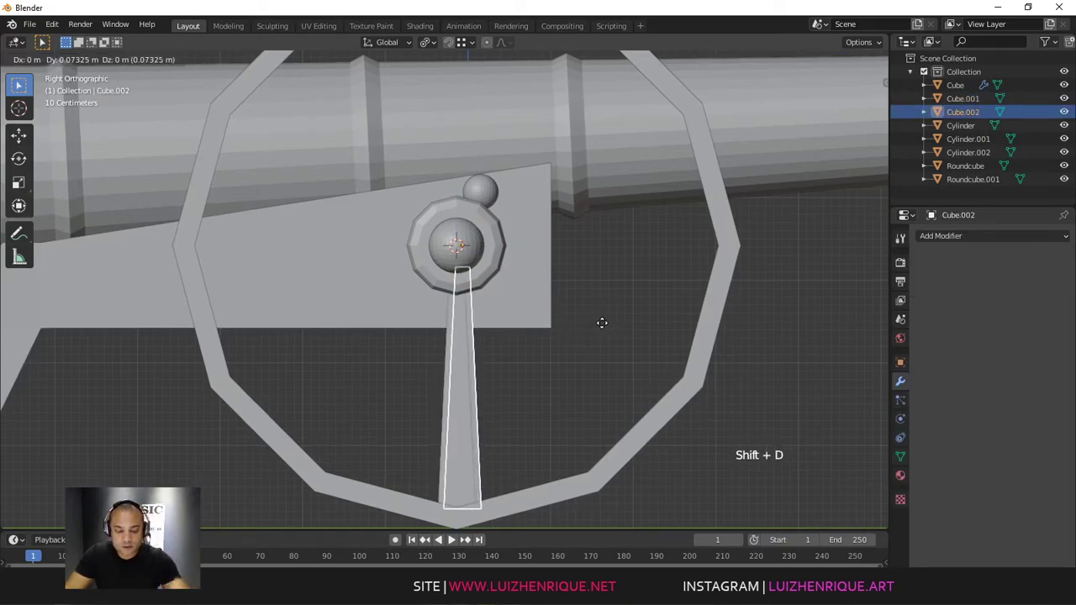
key(r)
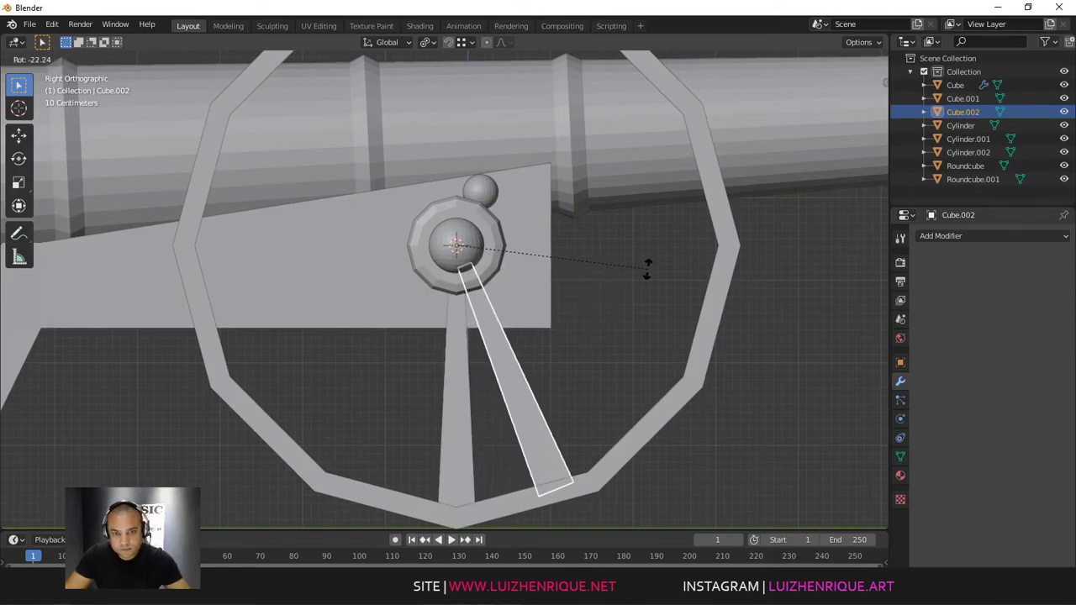
key(shift)
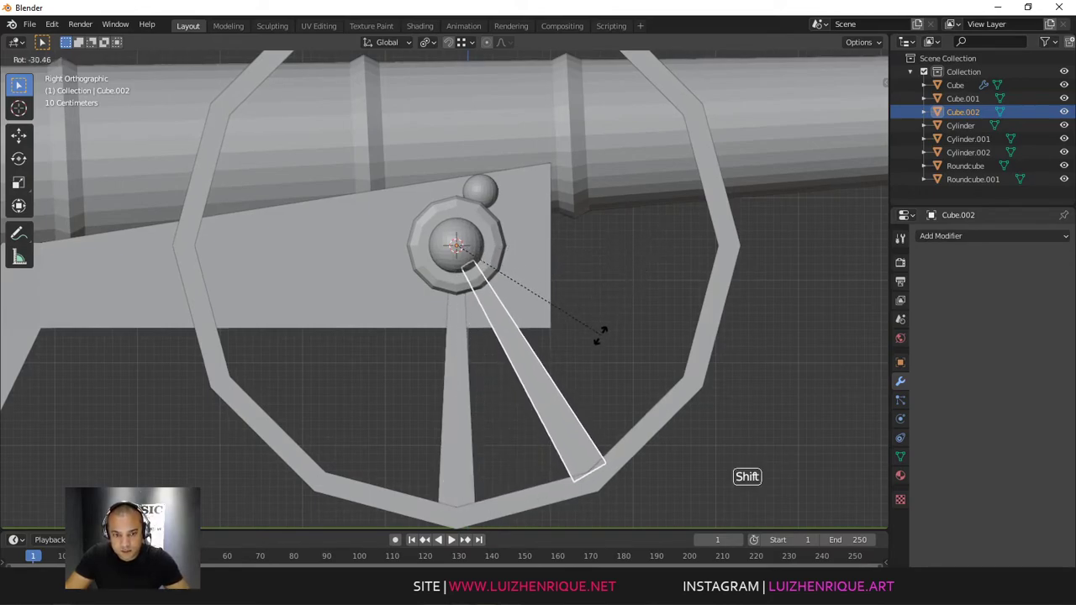
click(591, 358)
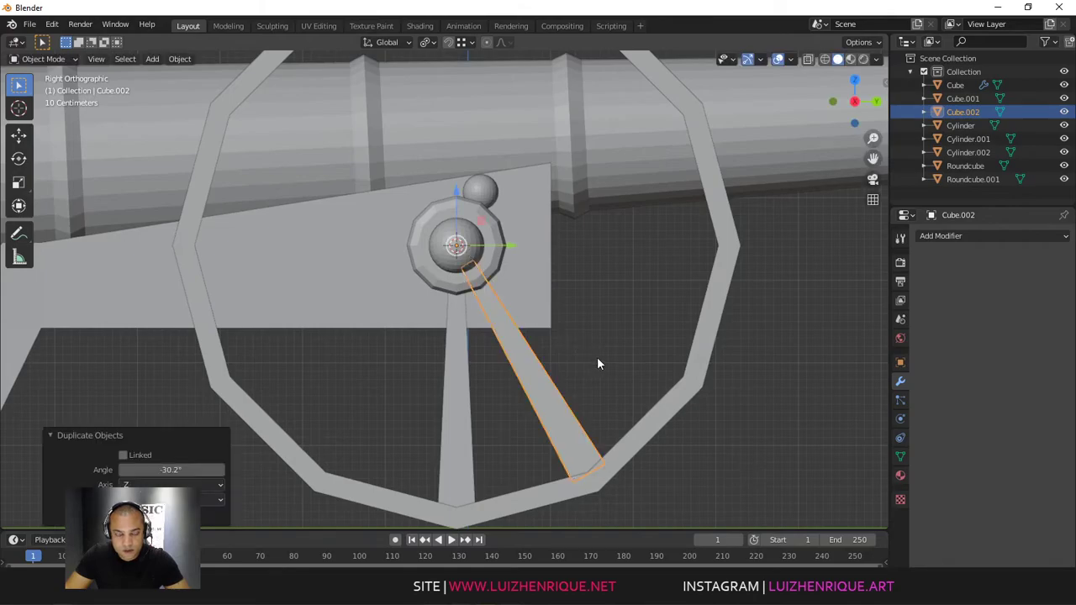
Step: Repeat the combined duplicate and rotation until twelve spokes fill the wheel, deselect, and open the last operation's settings
key(shift+r)
key(shift+r)
key(shift+r)
key(shift+r)
key(shift+r)
key(shift+r)
key(shift+r)
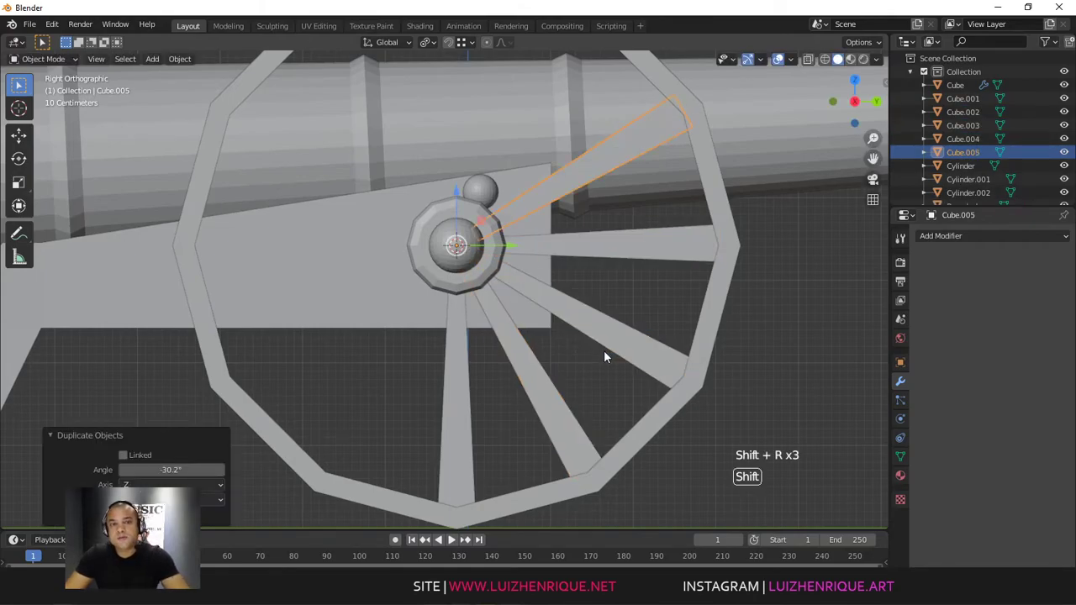
key(shift+r)
key(shift+r)
key(shift+r)
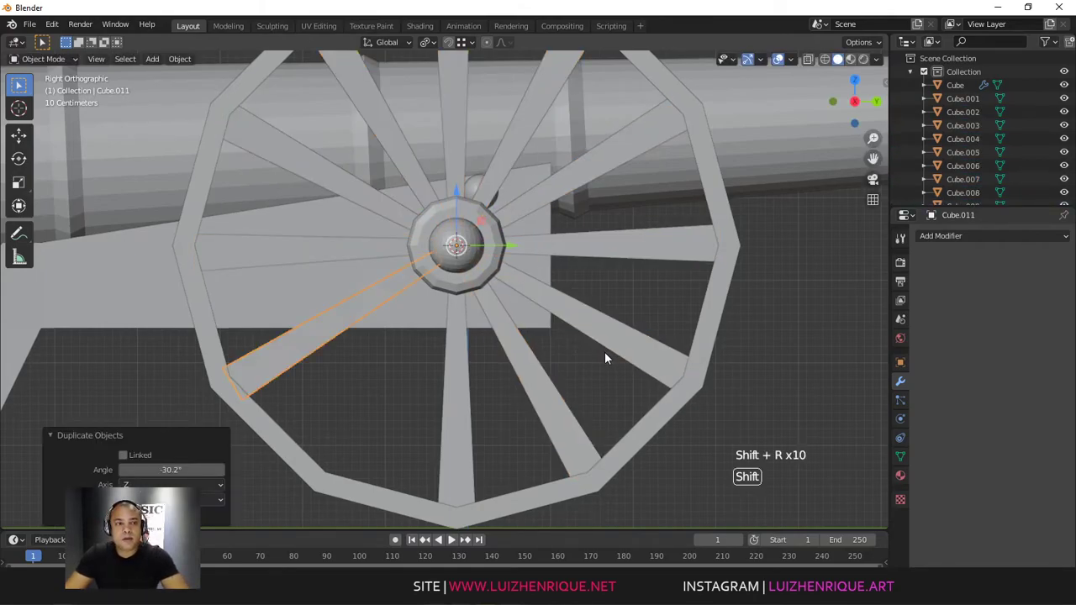
key(shift+r)
ctrl+middle_drag(576, 253, 575, 308)
click(645, 316)
key(F9)
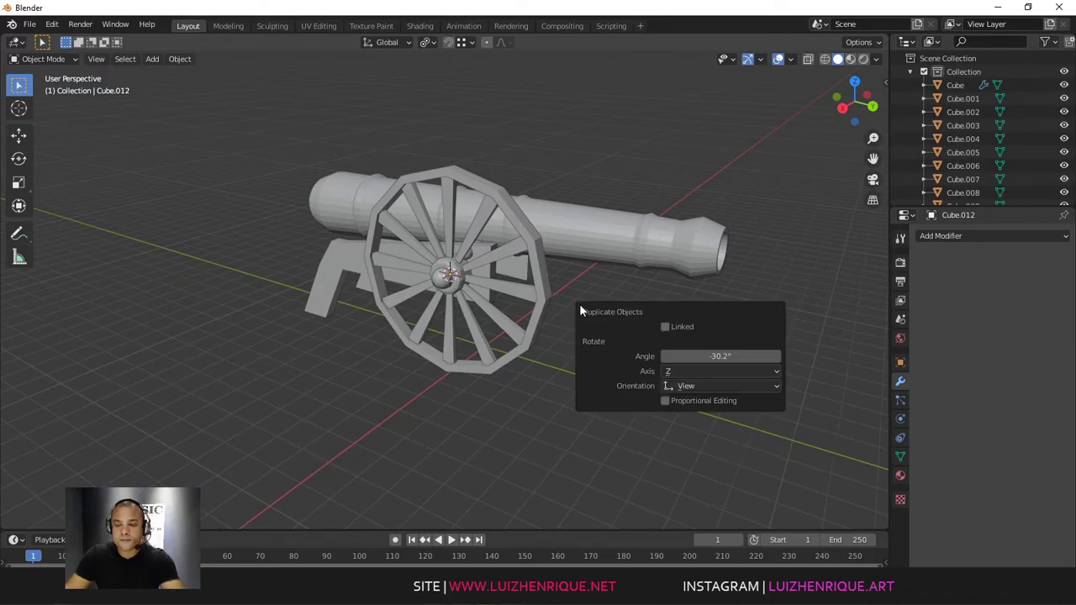
Step: Isolate the axle in local view and open its mesh for editing in front-view wireframe
middle_drag(575, 180, 554, 201)
middle_drag(555, 202, 502, 227)
ctrl+middle_drag(503, 227, 536, 200)
click(514, 206)
middle_drag(536, 200, 577, 214)
click(558, 203)
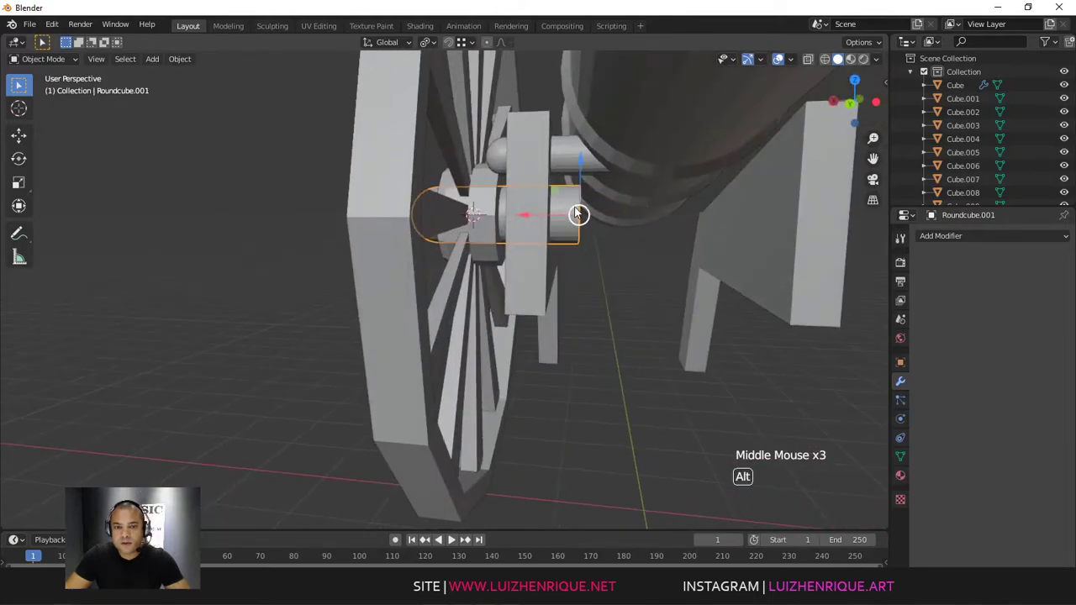
key(KP_Divide)
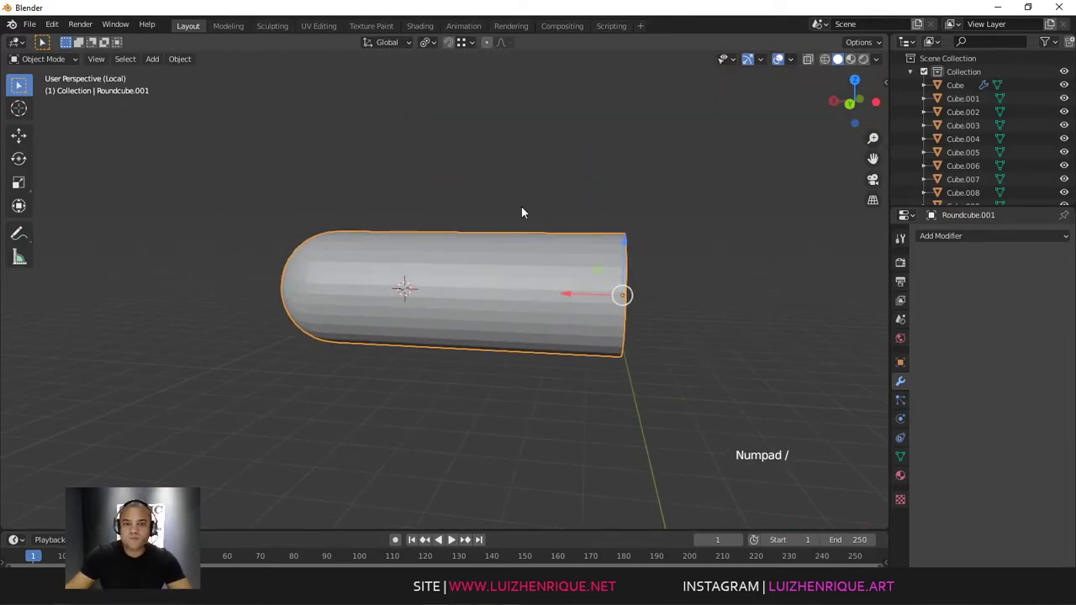
key(KP_1)
ctrl+middle_drag(523, 255, 521, 243)
shift+middle_drag(521, 243, 610, 242)
key(Tab)
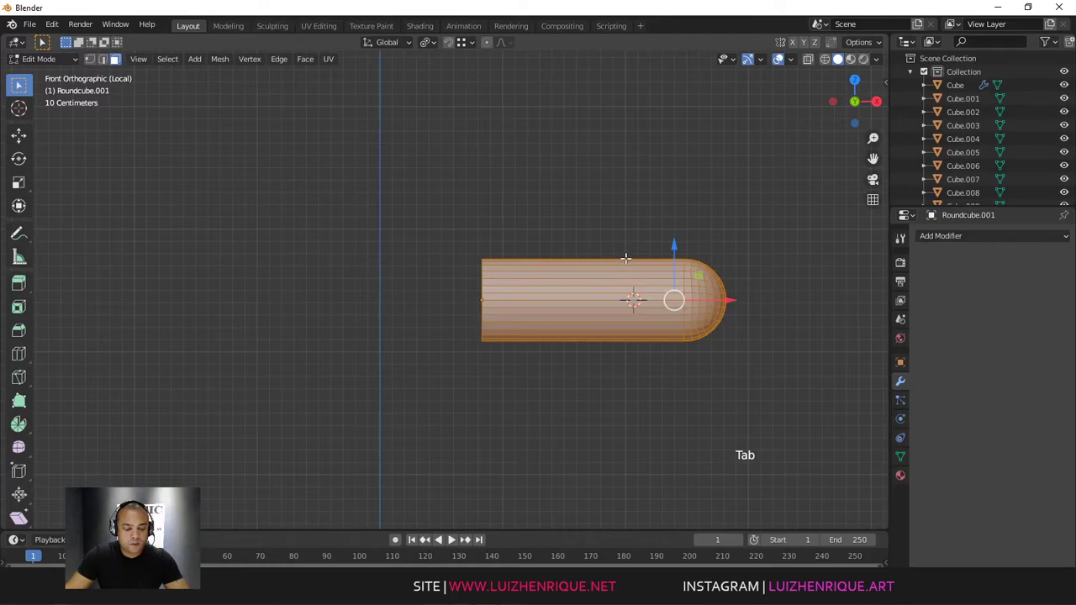
key(shift+z)
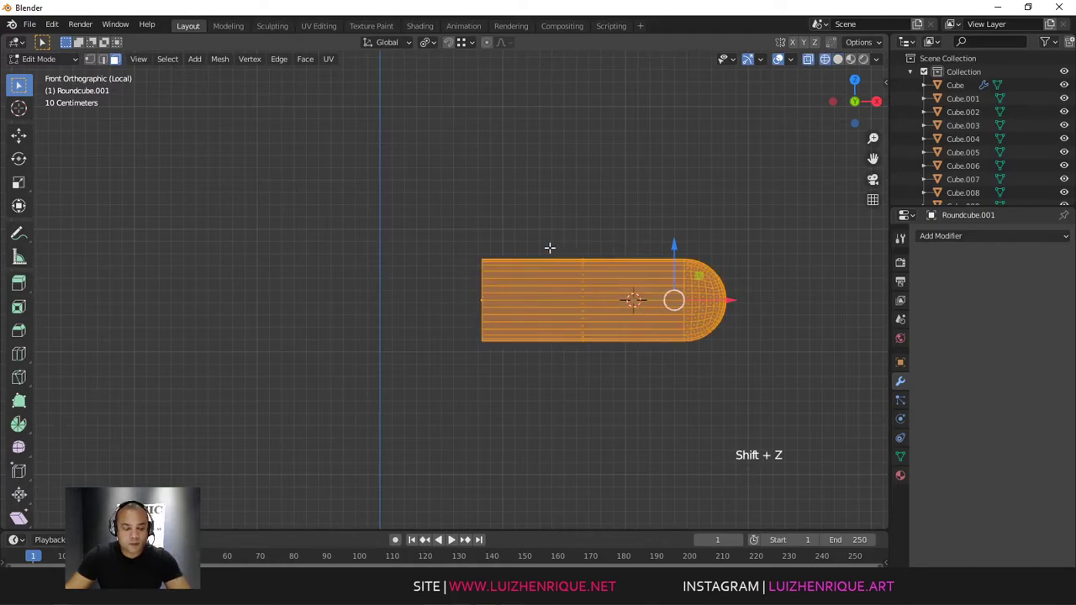
Step: With Increment snapping, move the axle's inner end vertices about -0.805 m and then -0.026 m along X to the centre line, and leave local view
key(1)
drag(429, 213, 526, 358)
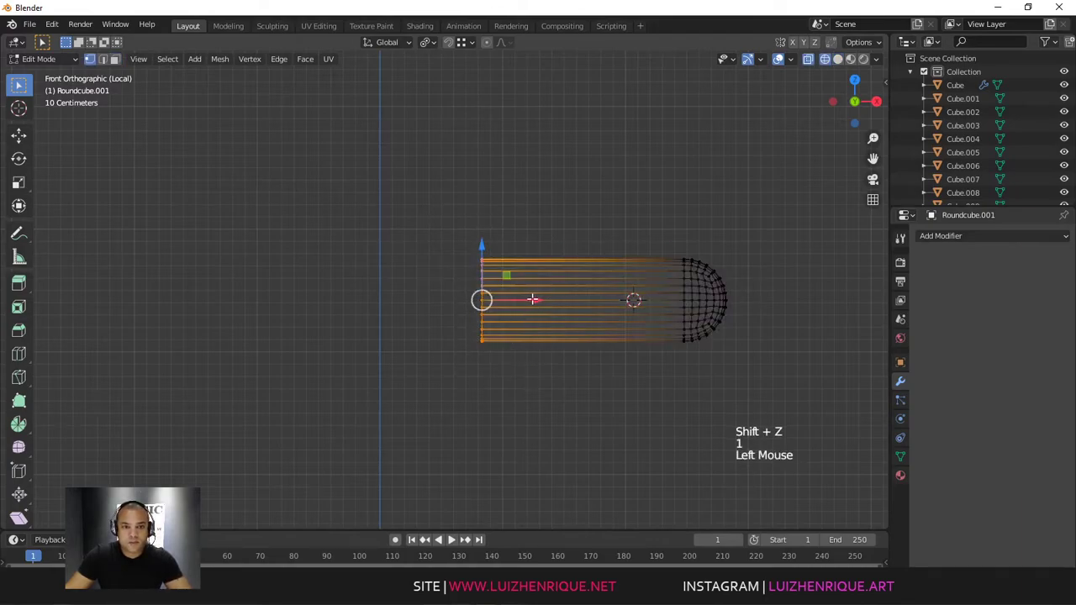
click(470, 44)
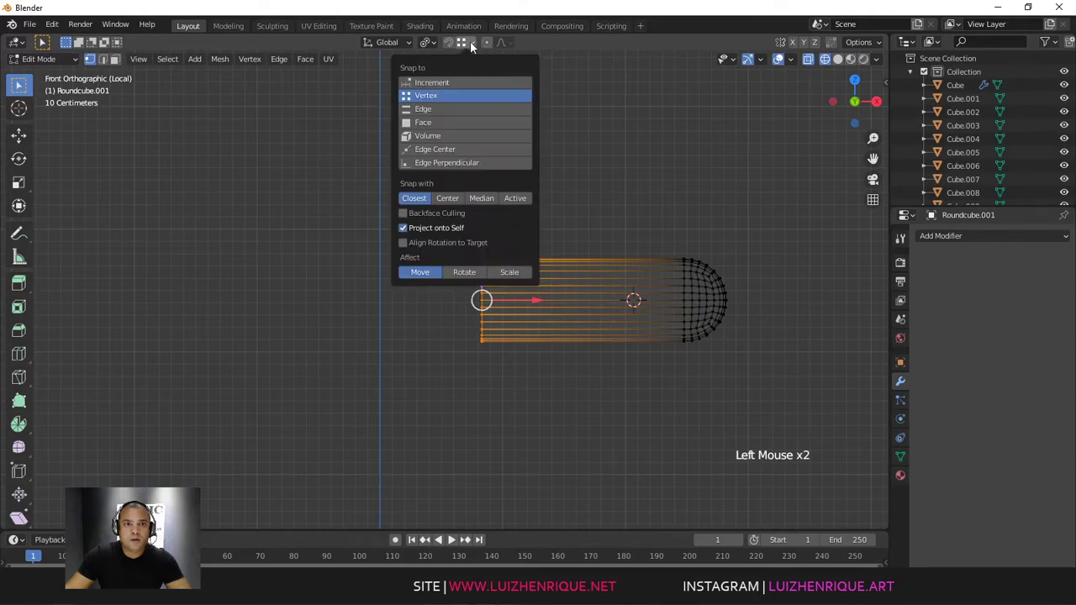
click(437, 82)
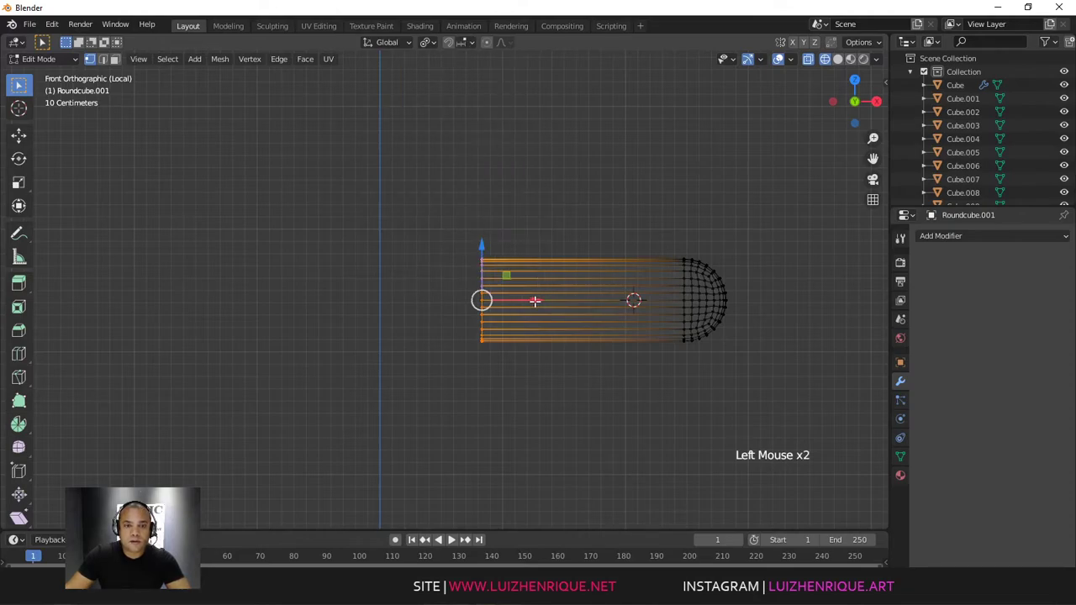
ctrl+drag(532, 300, 434, 298)
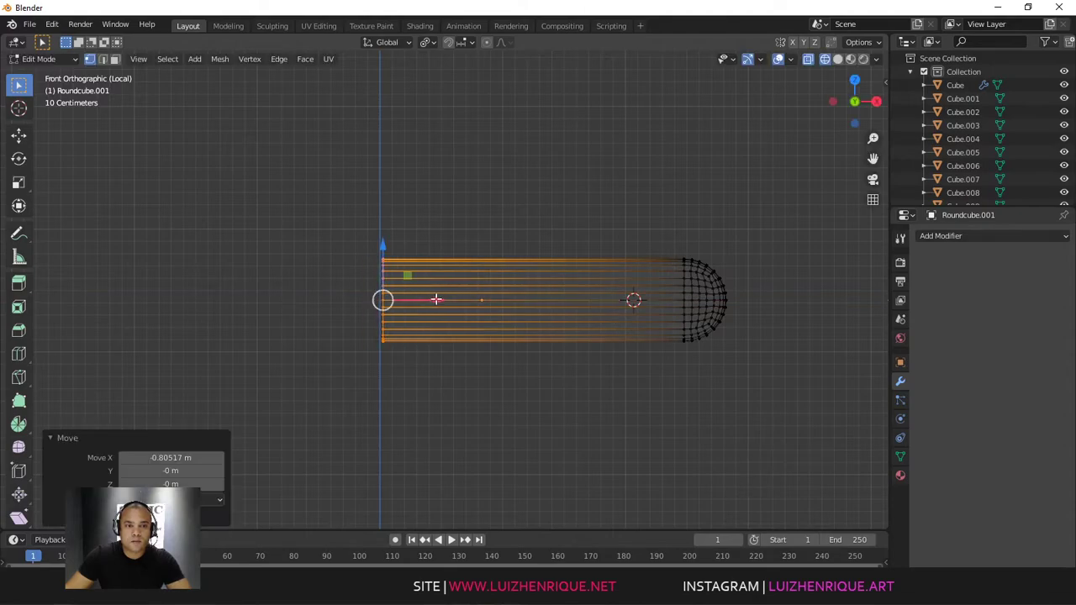
ctrl+middle_drag(434, 298, 586, 259)
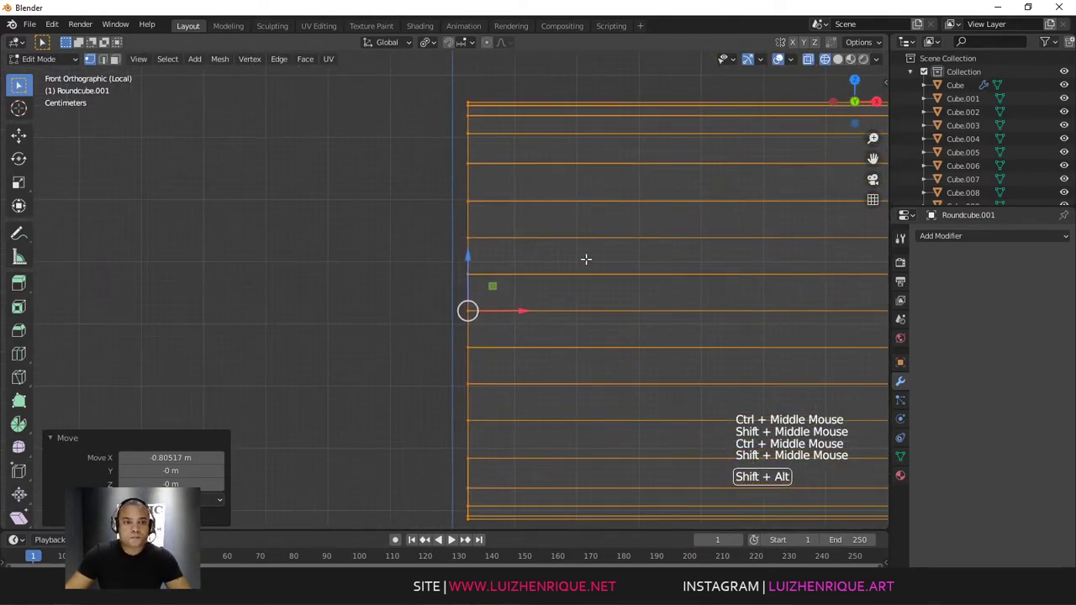
drag(515, 313, 495, 311)
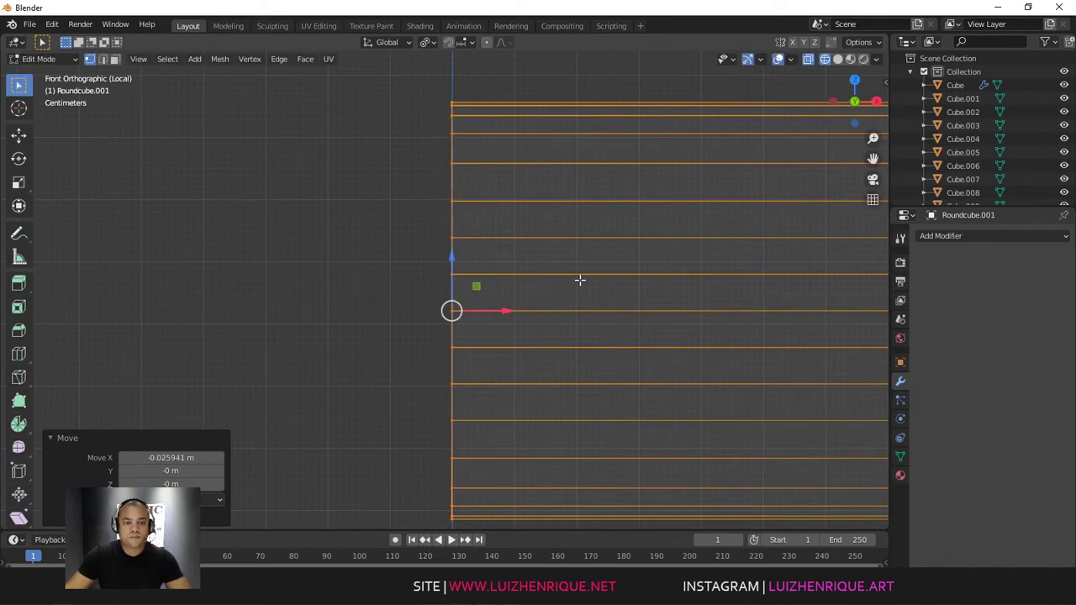
ctrl+middle_drag(580, 280, 603, 262)
key(Tab)
key(KP_Divide)
Step: Restore solid shading and add all twelve wheel spokes to the axle selection
ctrl+middle_drag(562, 186, 538, 243)
middle_drag(538, 244, 578, 296)
shift+middle_drag(578, 295, 550, 252)
mouse_move(550, 252)
middle_down()
mouse_move(543, 280)
mouse_move(493, 223)
mouse_move(533, 250)
mouse_move(522, 231)
middle_up()
key(shift+z)
mouse_move(554, 135)
middle_down()
mouse_move(514, 170)
mouse_move(465, 152)
mouse_move(518, 143)
middle_up()
shift+click(519, 143)
shift+click(448, 132)
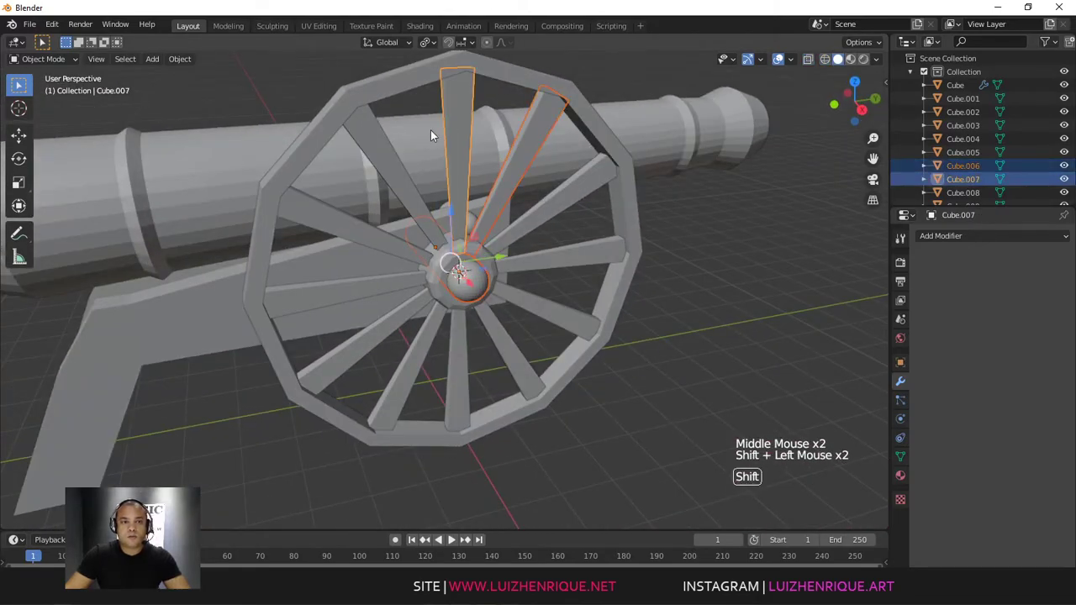
shift+click(392, 163)
shift+click(361, 224)
shift+click(362, 294)
shift+click(378, 330)
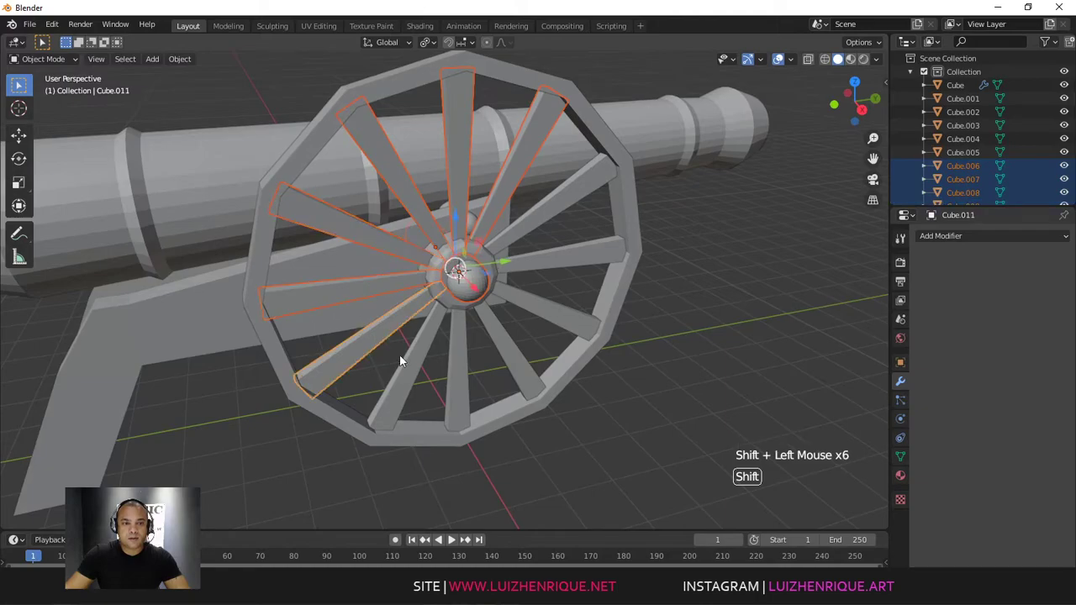
shift+click(402, 363)
shift+click(453, 366)
shift+click(517, 352)
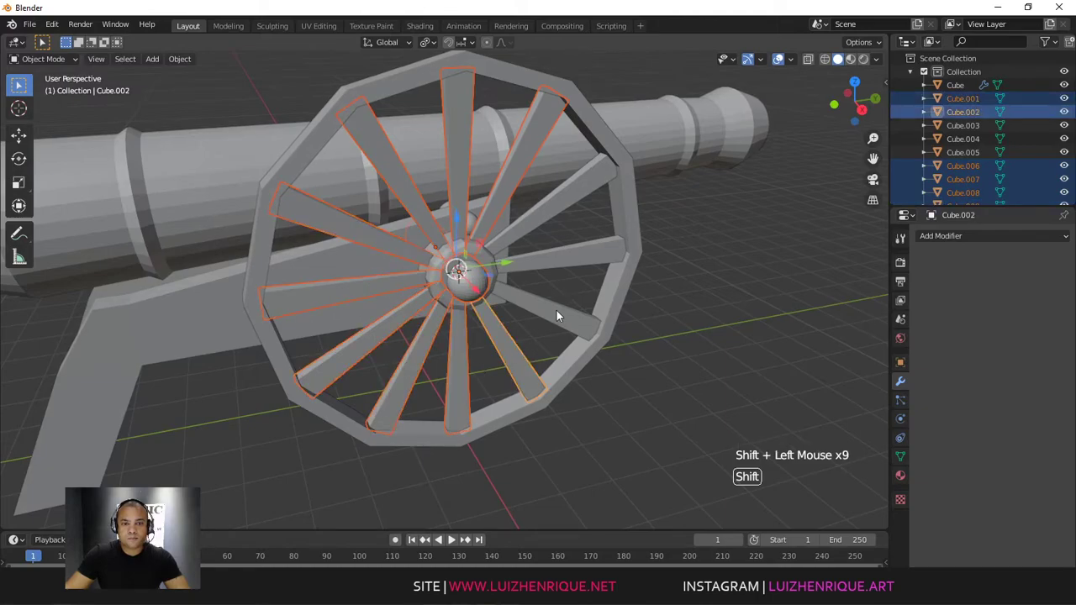
shift+click(556, 312)
shift+click(574, 251)
shift+click(560, 191)
Step: Add the rim and hub to the selection with the move gizmo hidden, and join the wheel parts and axle into one object
shift+click(630, 186)
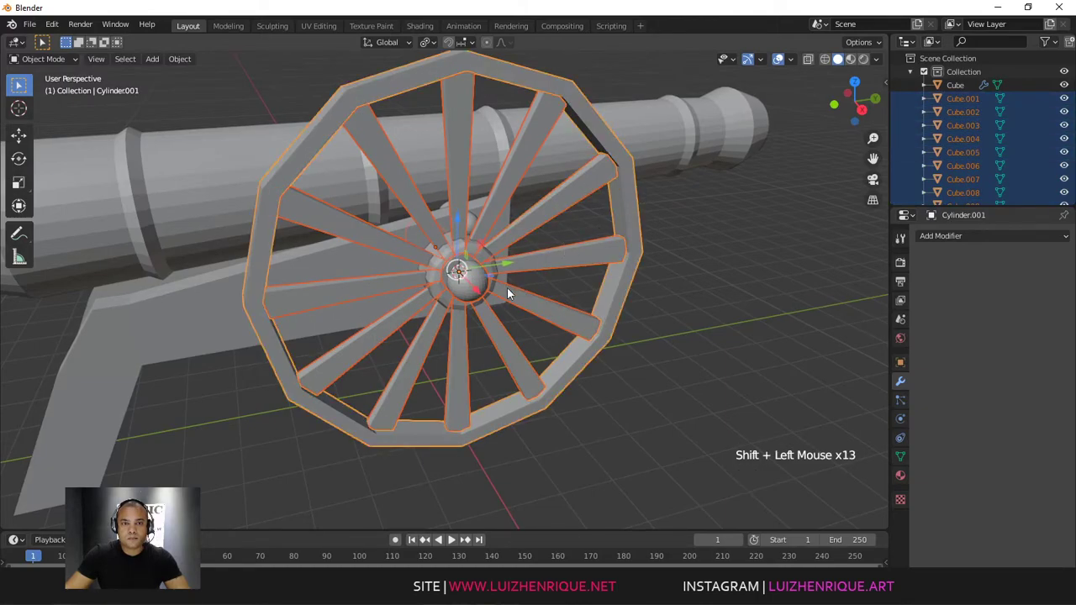
ctrl+middle_drag(507, 287, 525, 262)
shift+click(484, 279)
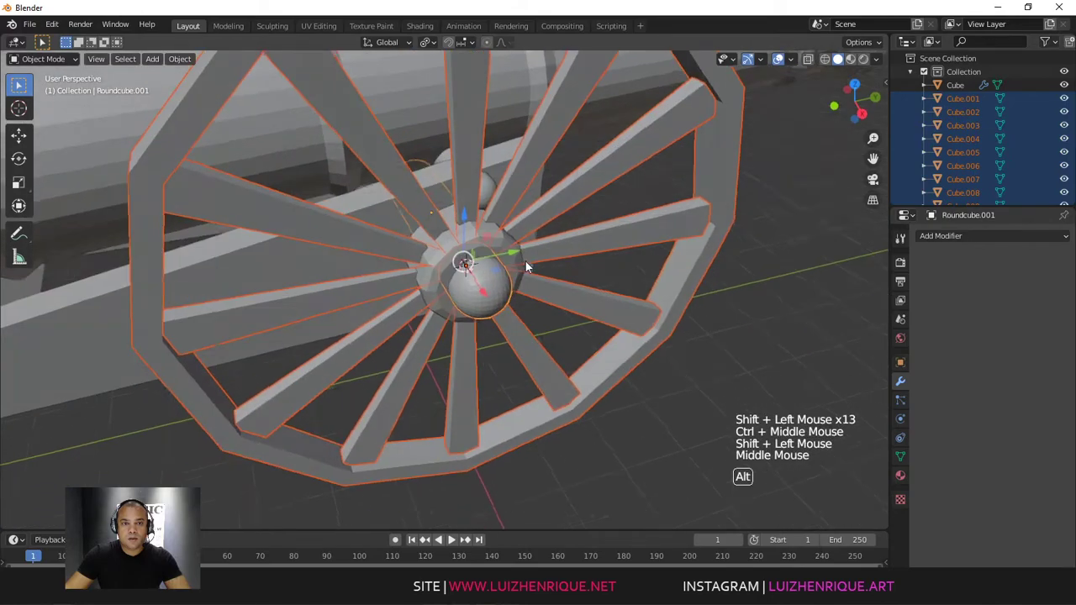
click(764, 60)
middle_drag(613, 210, 424, 232)
shift+click(453, 263)
middle_drag(438, 275, 665, 188)
key(ctrl+j)
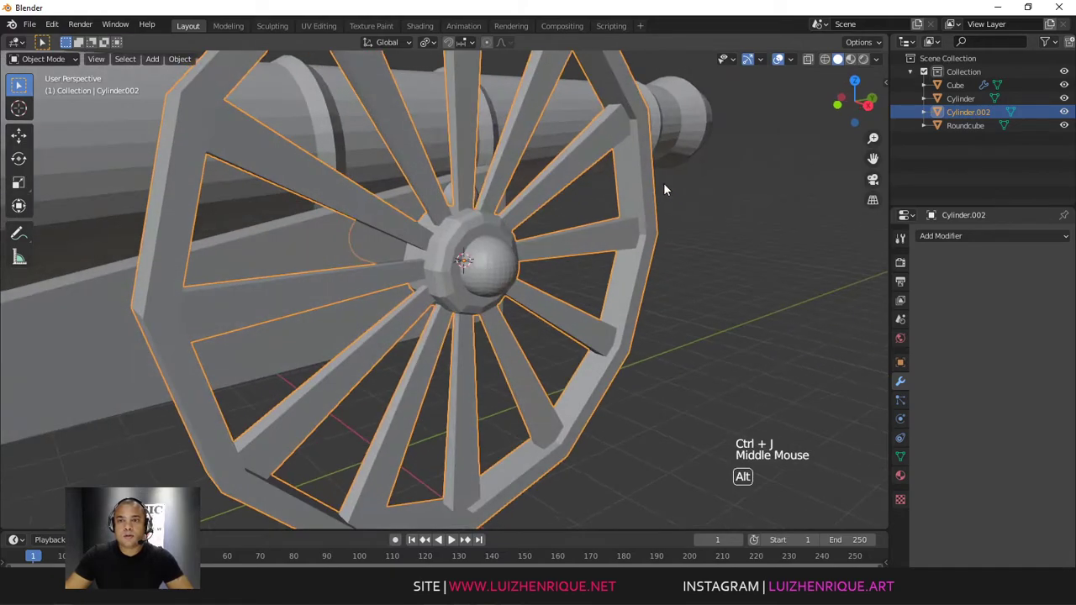
Step: Rename the joined wheel object as roda
triple_click(968, 114)
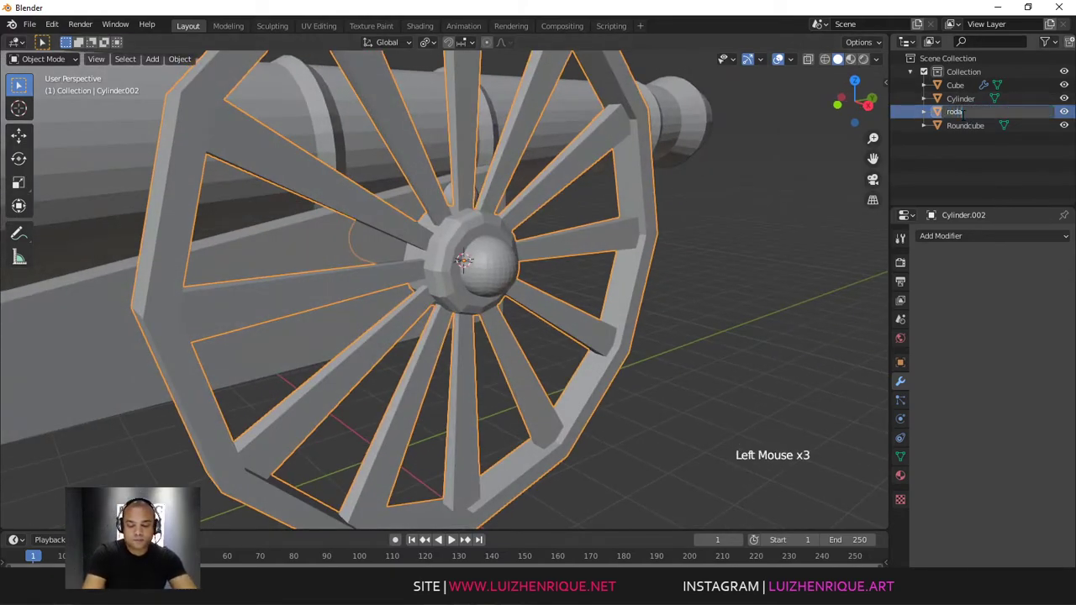
text(roda)
key(Return)
Step: Apply all transforms to the roda wheel object
middle_drag(638, 251, 489, 253)
click(478, 257)
shift+middle_drag(489, 252, 507, 249)
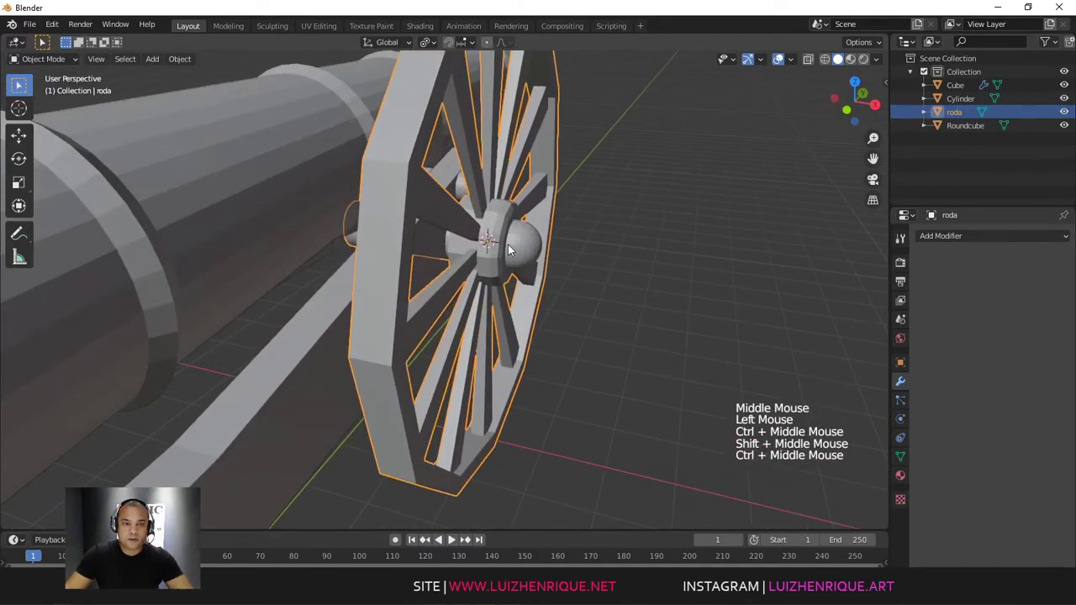
key(ctrl+a)
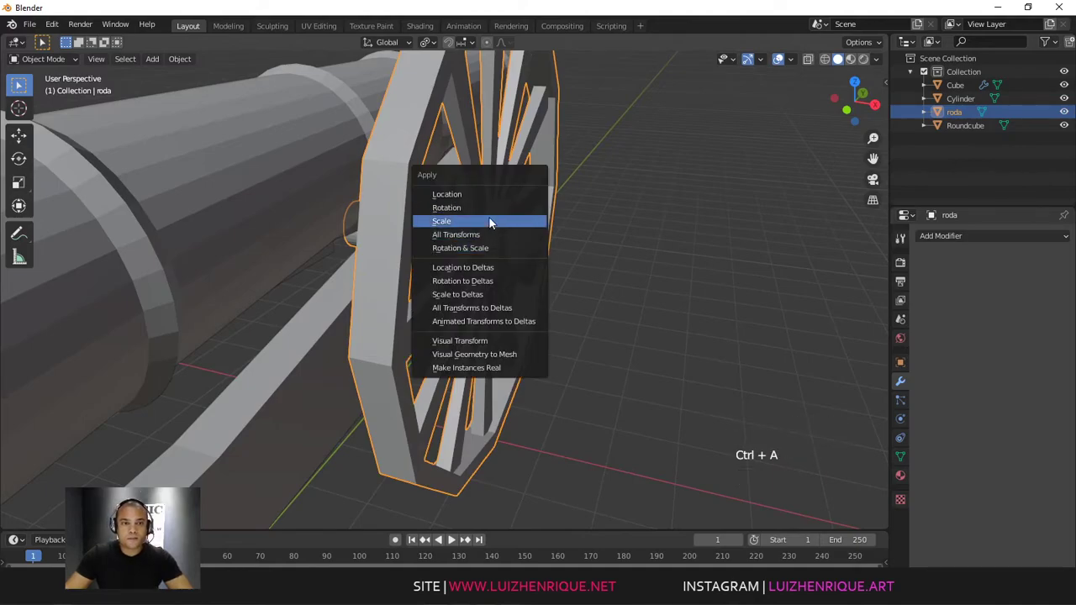
click(485, 238)
ctrl+middle_drag(485, 238, 534, 214)
mouse_move(534, 214)
middle_down()
mouse_move(522, 239)
mouse_move(532, 219)
middle_up()
click(536, 238)
click(532, 219)
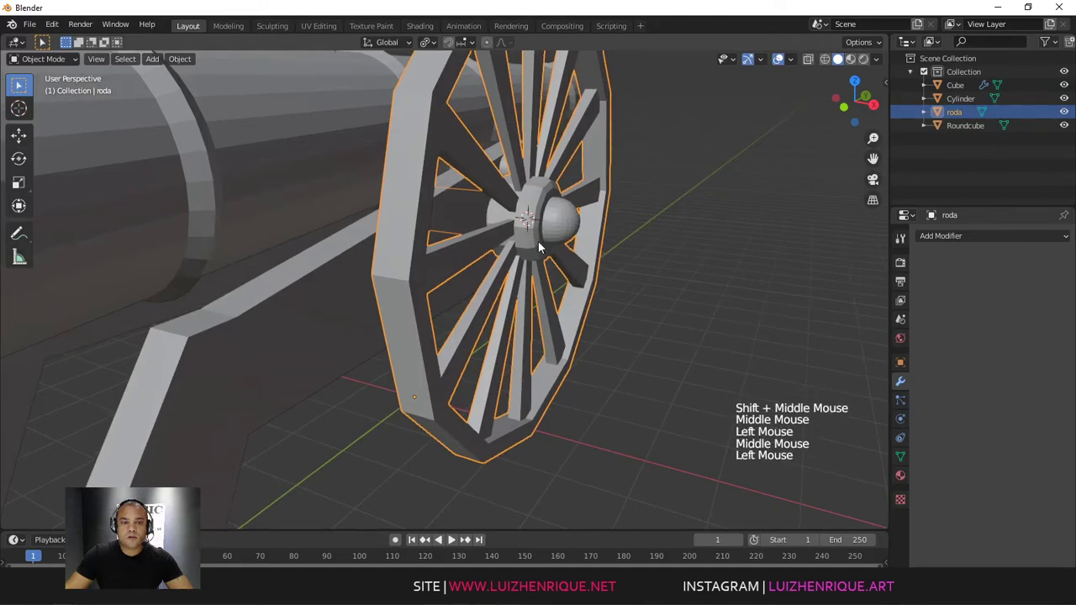
Step: Reset the 3D cursor to the world origin and apply the wheel's location, rotation and scale again
key(shift+c)
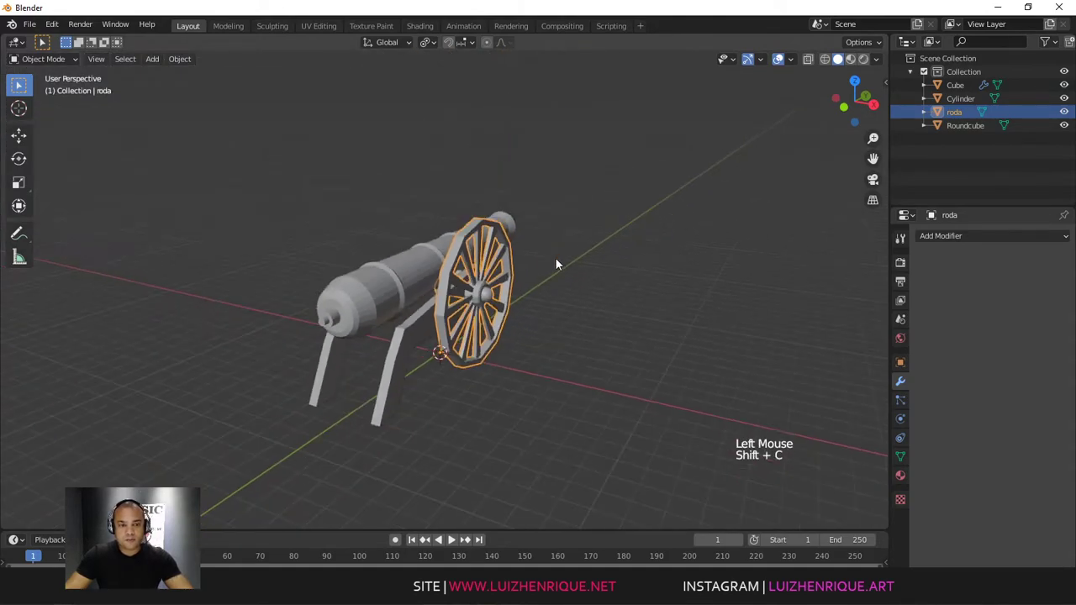
middle_drag(506, 294, 840, 282)
click(492, 296)
key(ctrl+a)
click(484, 284)
Step: Mirror the wheel and axle across the X axis with a Mirror modifier and apply it
click(966, 235)
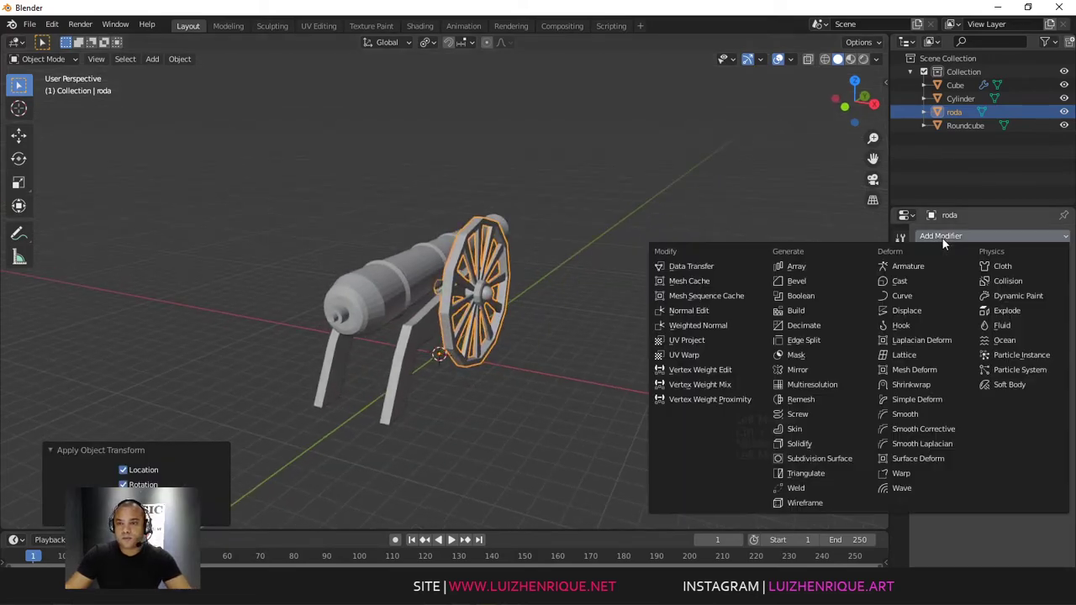
click(819, 370)
ctrl+middle_drag(818, 366, 680, 255)
ctrl+middle_drag(681, 256, 486, 245)
click(484, 243)
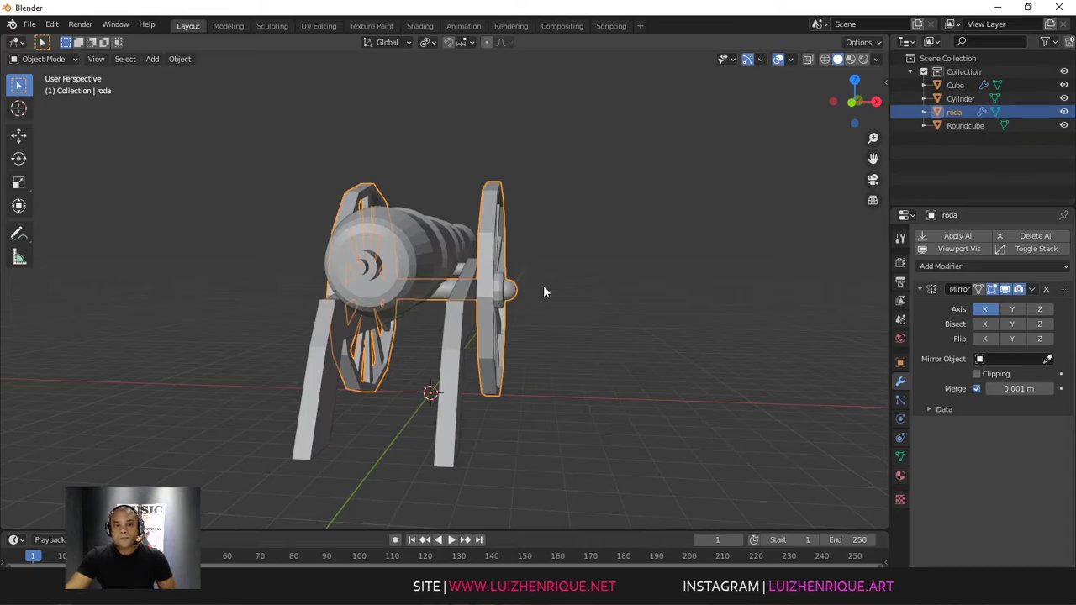
click(956, 239)
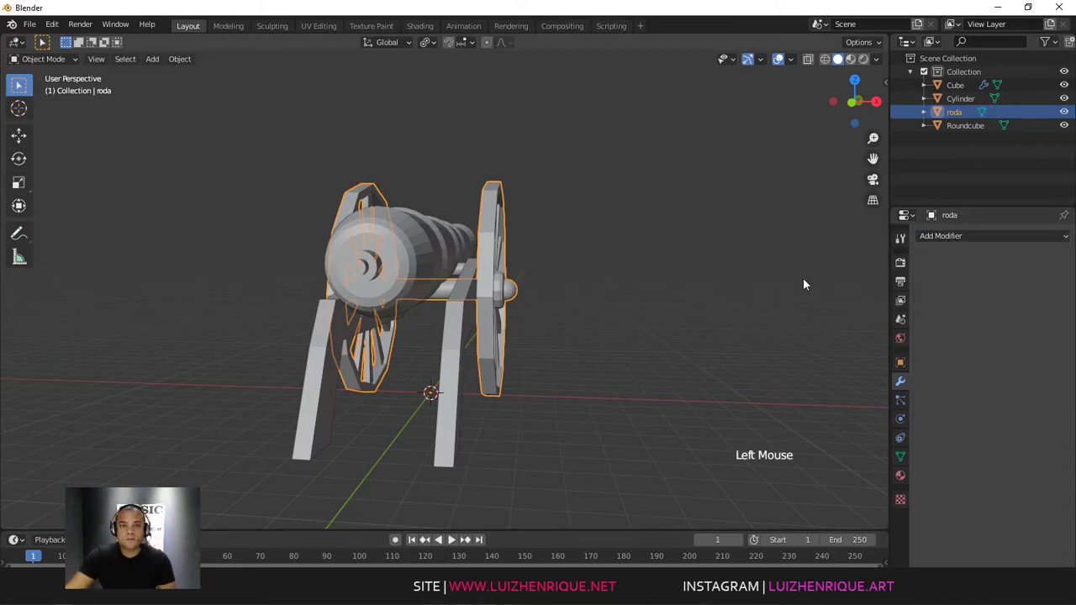
Step: Open the mirrored wheel mesh for editing and isolate it in local view
middle_drag(538, 276, 522, 269)
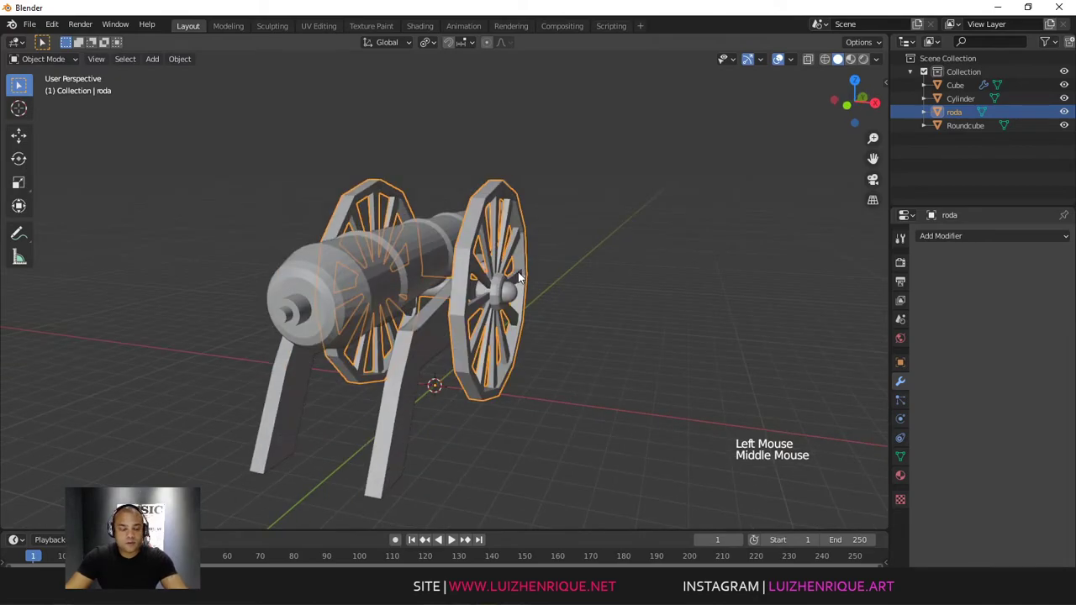
key(Tab)
key(KP_Divide)
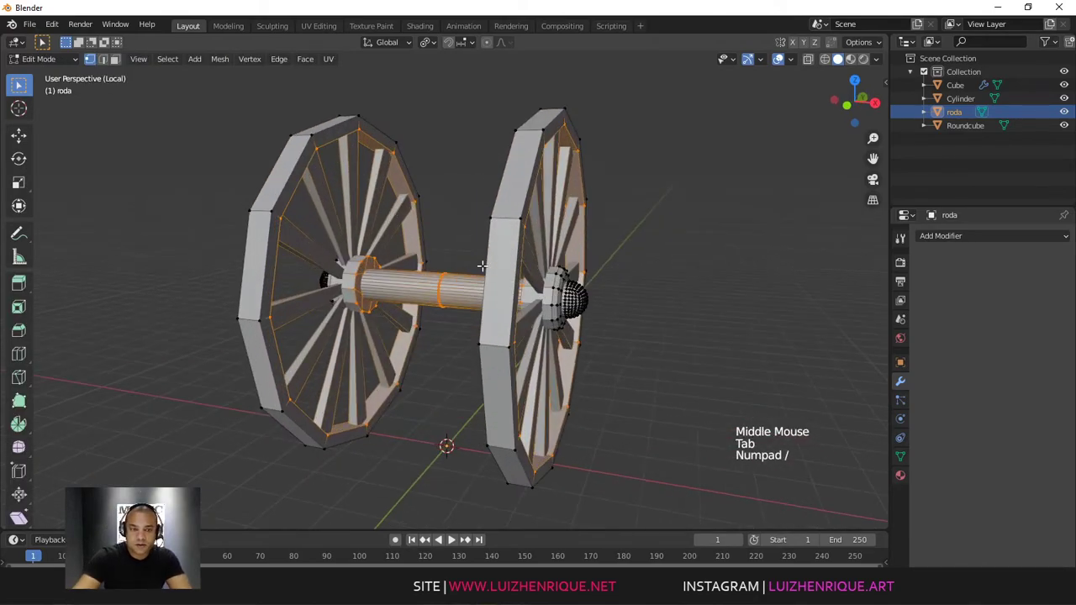
Step: Examine the axle's middle seam with a trial move of one vertex to check whether the halves are joined
middle_drag(373, 140, 496, 176)
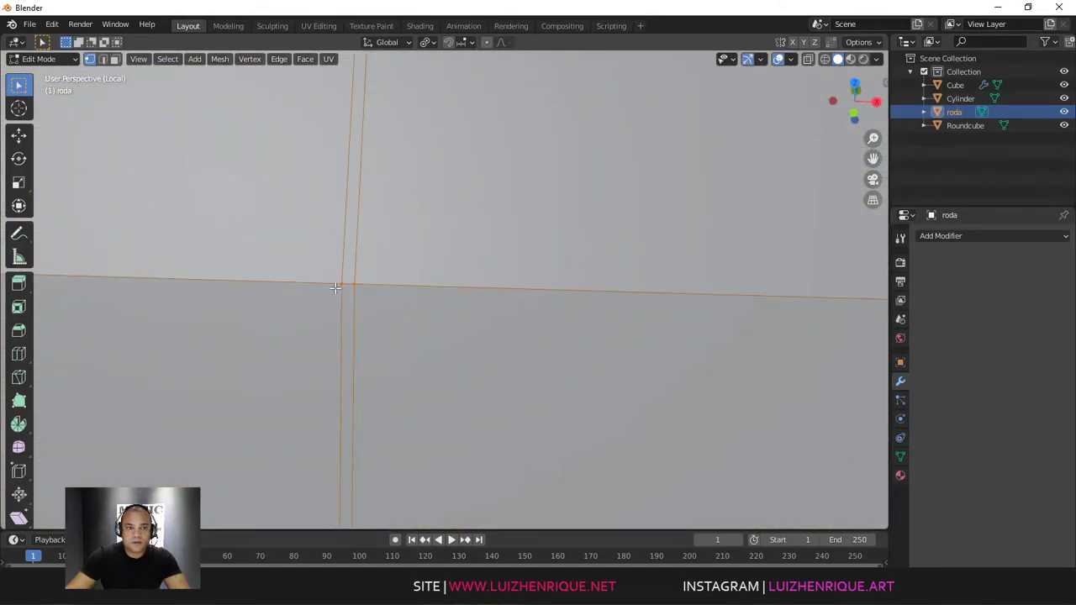
click(351, 287)
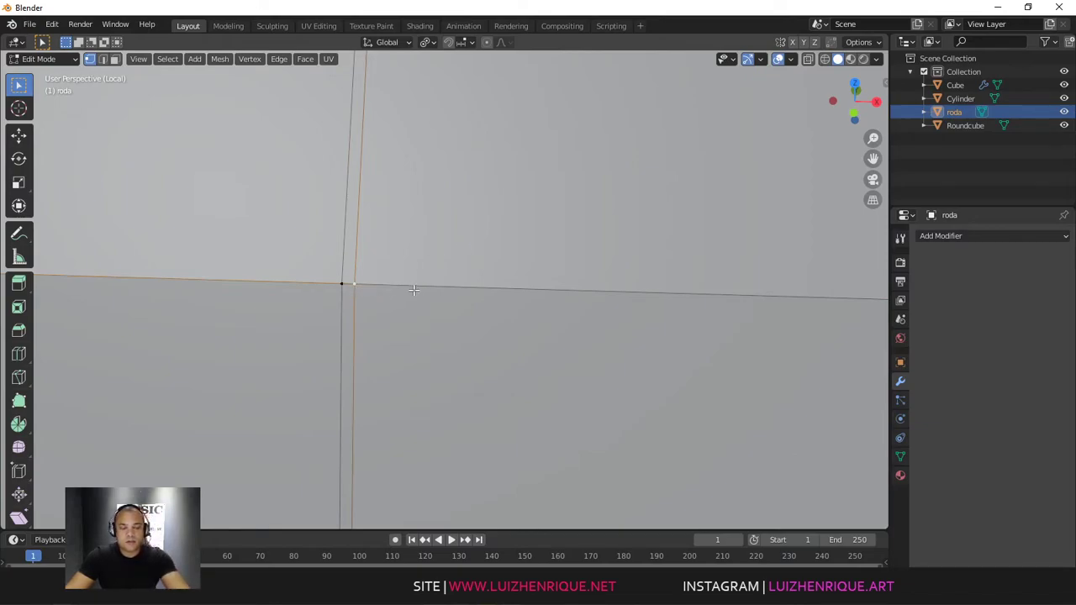
key(g)
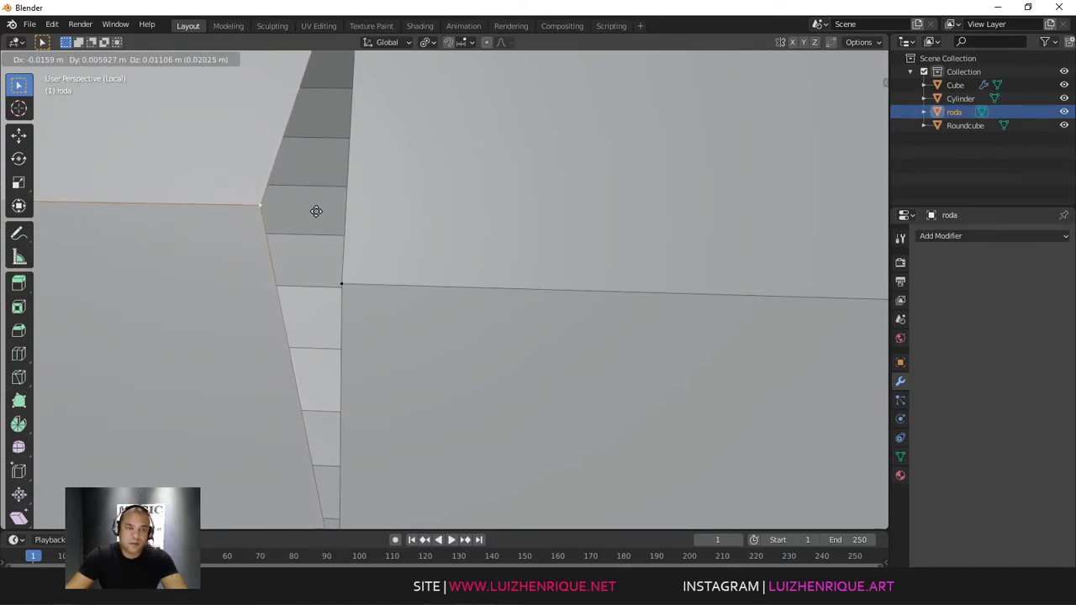
key(Escape)
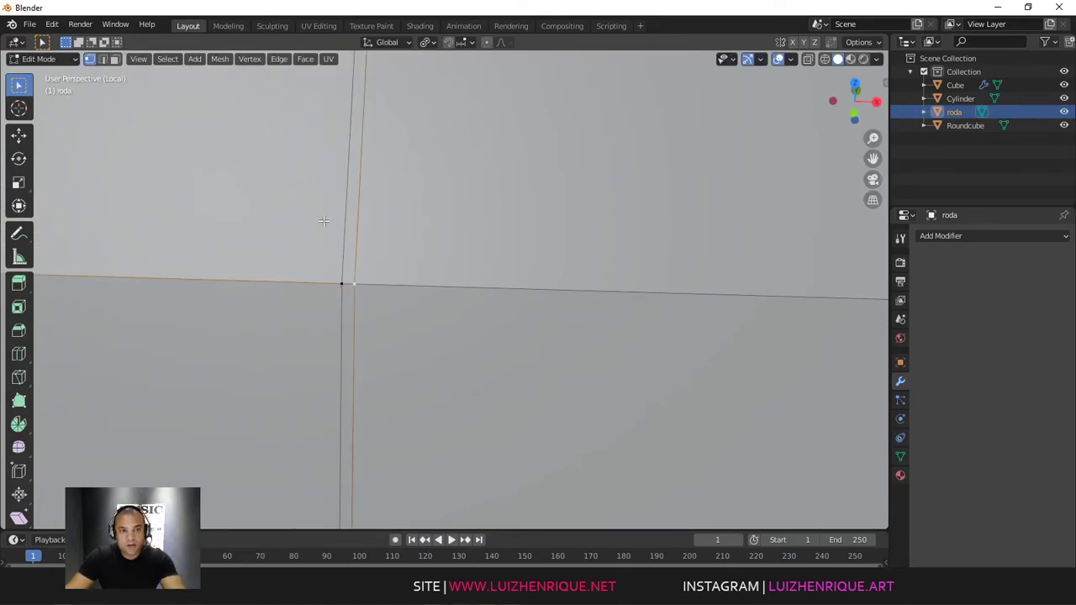
Step: Select all vertices at the axle's middle seam in wireframe and merge them by distance
ctrl+middle_drag(456, 205, 667, 323)
key(shift+z)
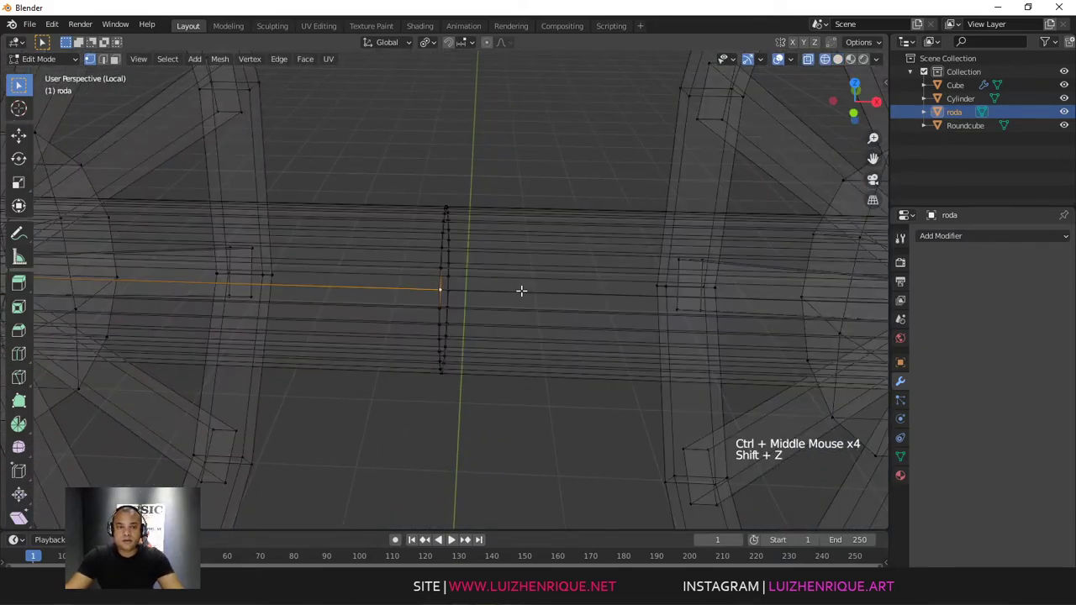
mouse_move(519, 288)
middle_down()
mouse_move(531, 266)
mouse_move(538, 324)
mouse_move(513, 294)
middle_up()
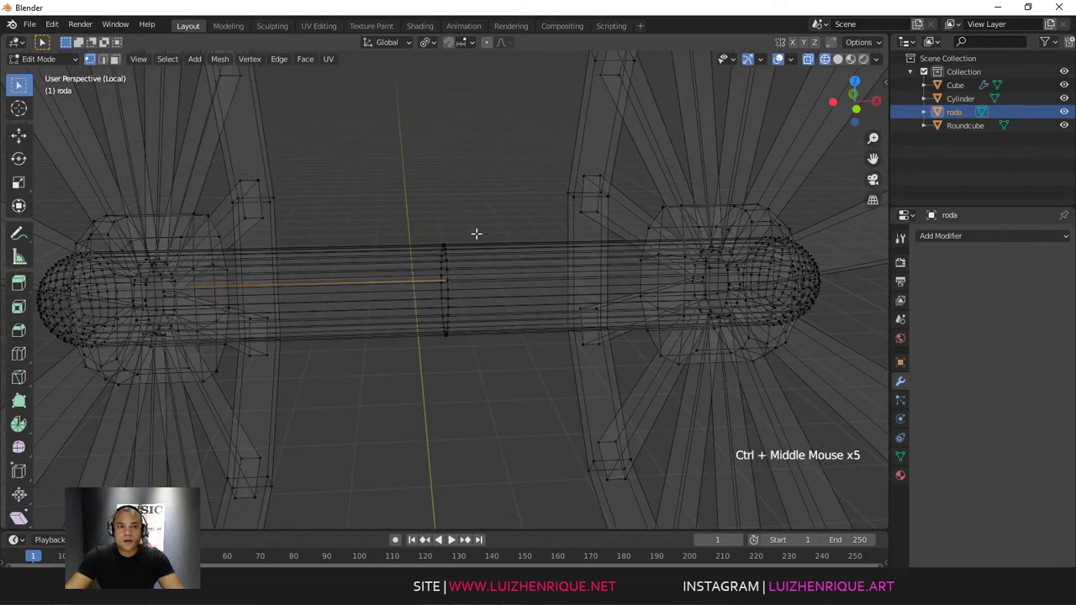
drag(476, 221, 404, 363)
mouse_move(479, 310)
middle_down()
mouse_move(473, 300)
mouse_move(490, 300)
middle_up()
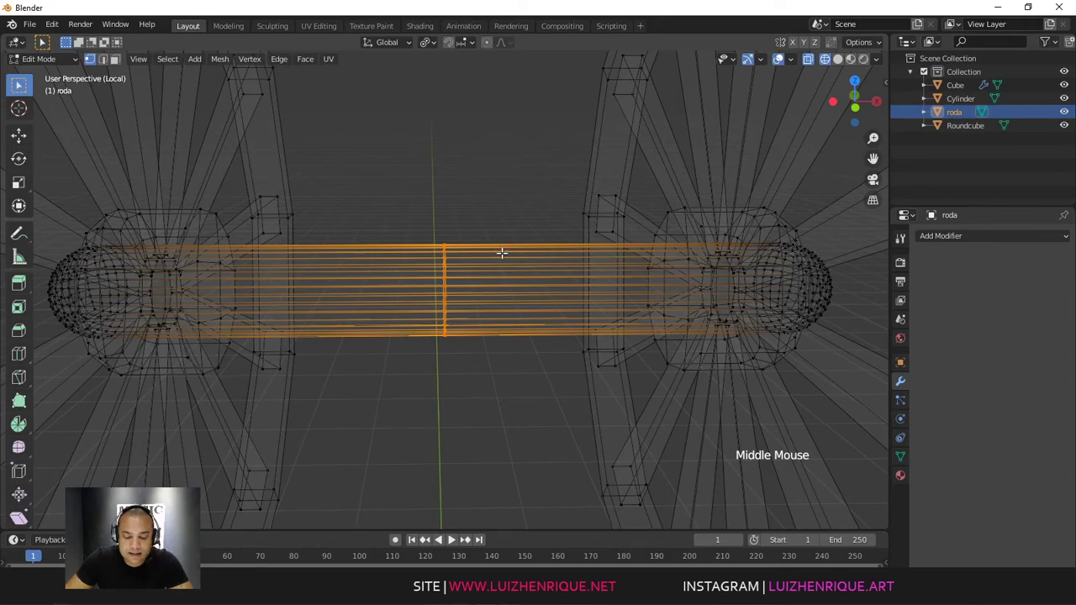
key(m)
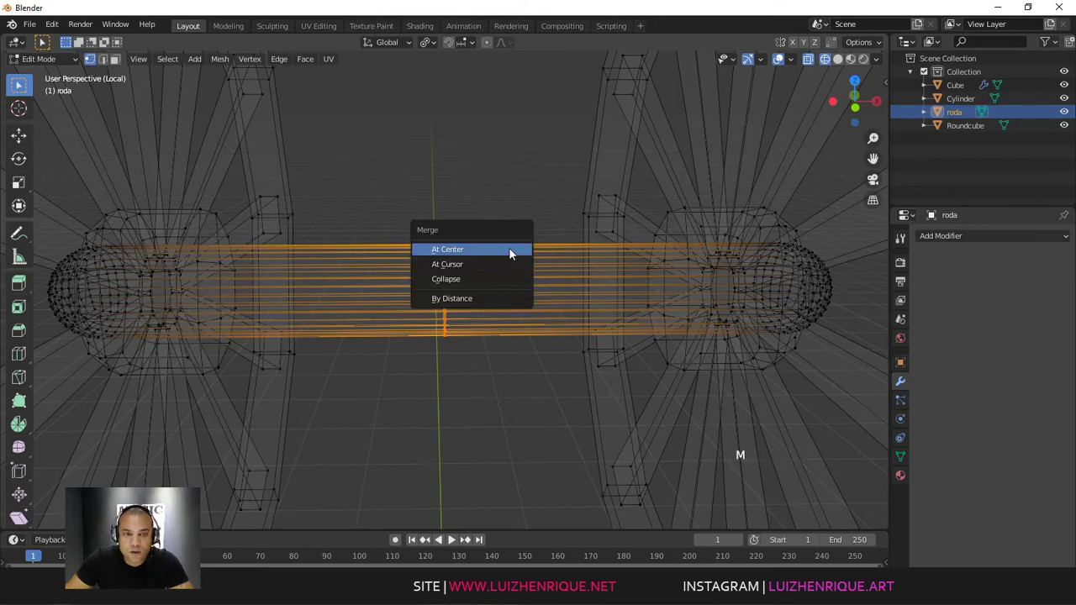
click(471, 298)
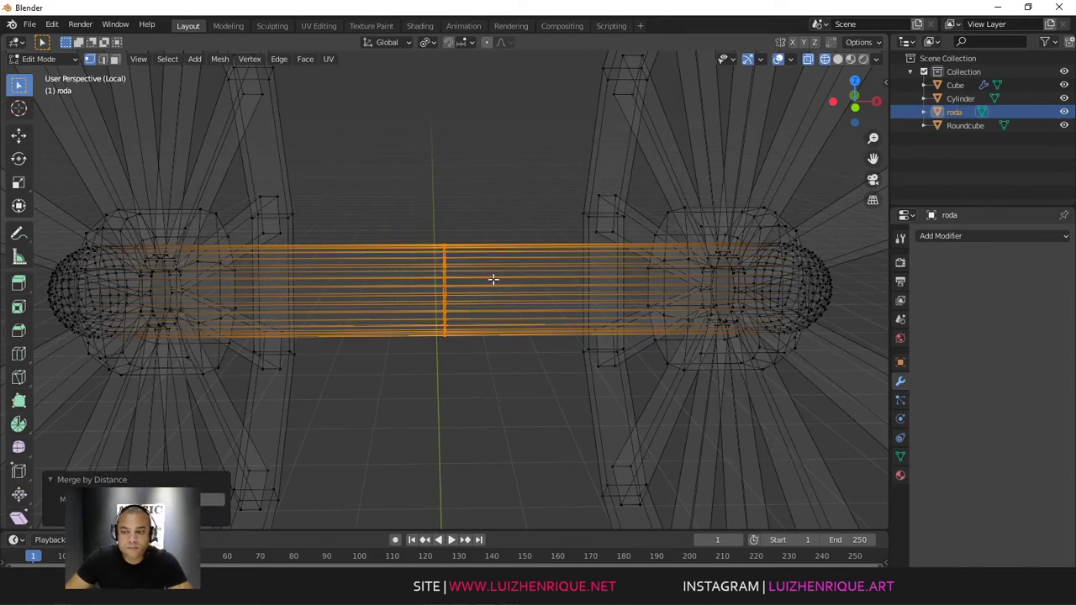
Step: Scale the selected vertices at the axle's middle seam along the X axis, by -0.694 and once more
ctrl+middle_drag(480, 280, 509, 277)
key(s)
key(x)
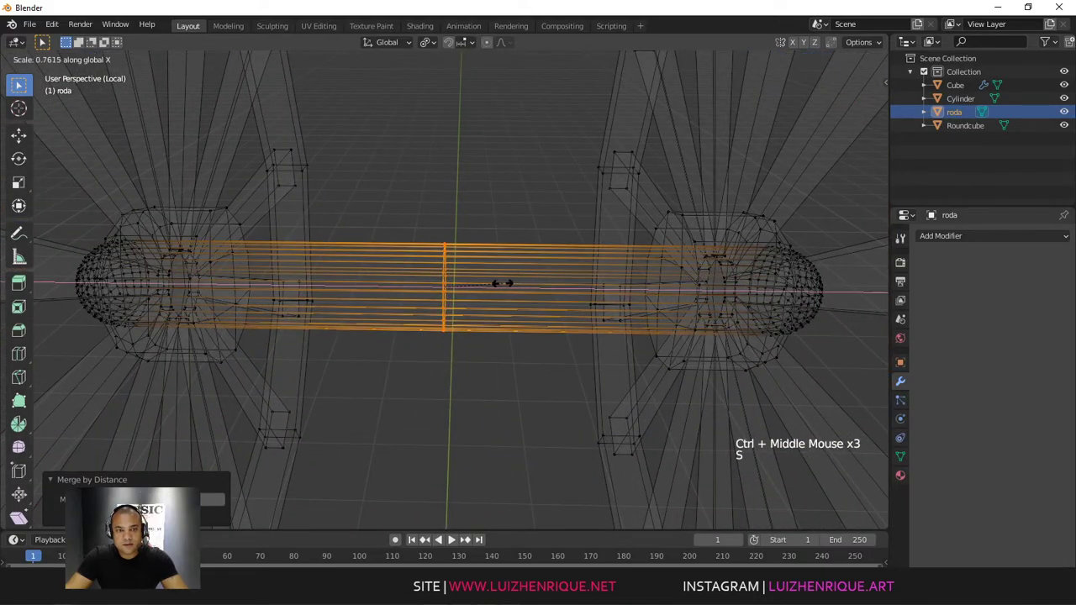
click(401, 291)
ctrl+middle_drag(401, 291, 490, 192)
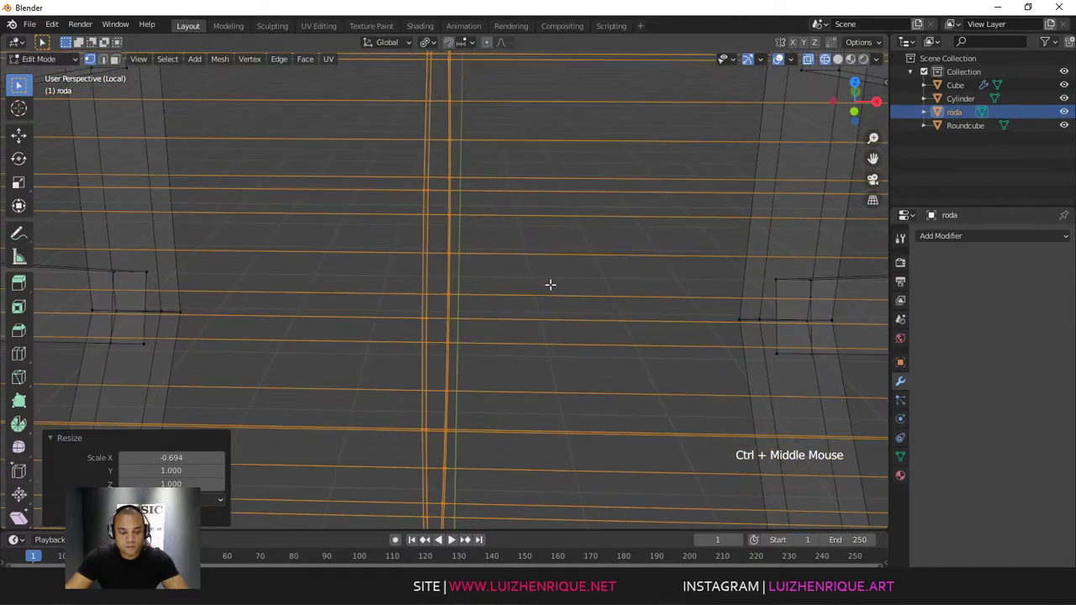
key(s)
key(x)
click(432, 289)
Step: Try to merge the selected seam vertices in one operation and clear the selection
ctrl+middle_drag(432, 289, 459, 278)
ctrl+middle_drag(430, 331, 509, 204)
key(m)
click(492, 294)
click(510, 209)
Step: Select a single vertex on the seam and set the snapping target to Vertex
click(391, 274)
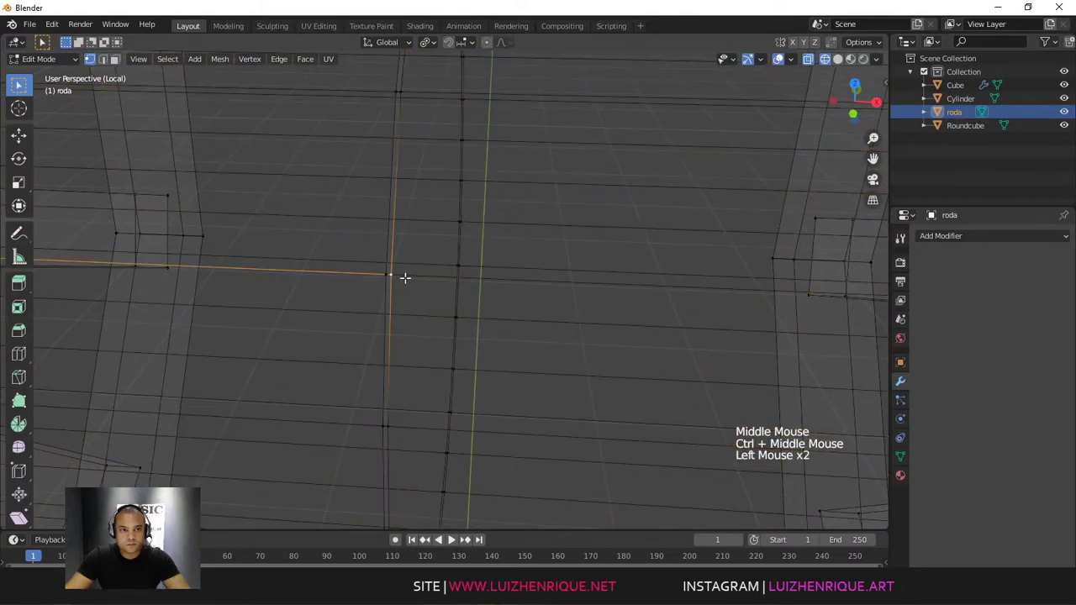
ctrl+middle_drag(413, 274, 504, 260)
middle_drag(505, 261, 500, 74)
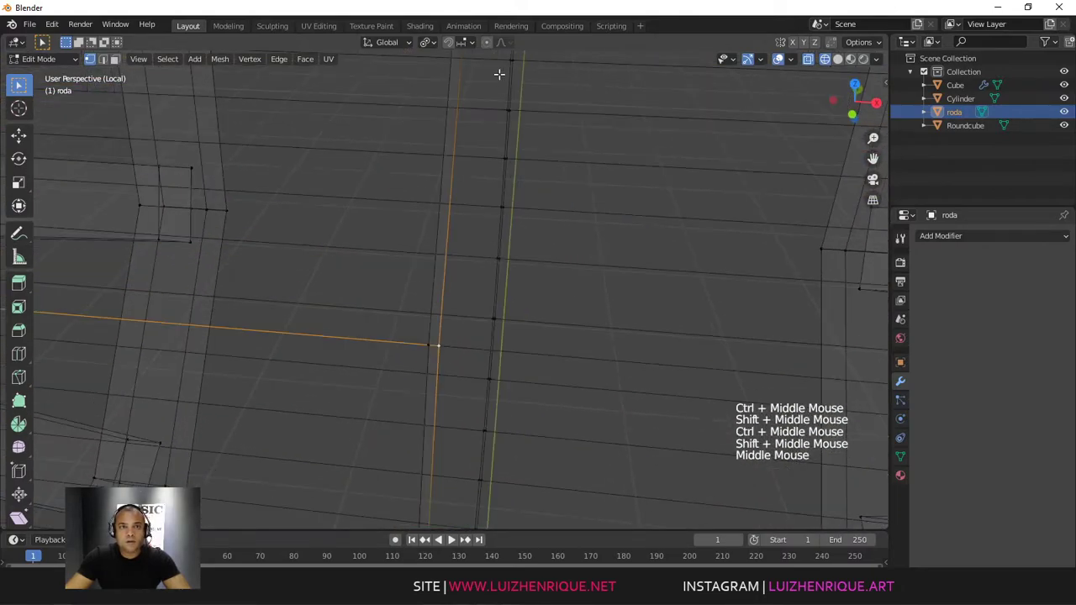
click(469, 43)
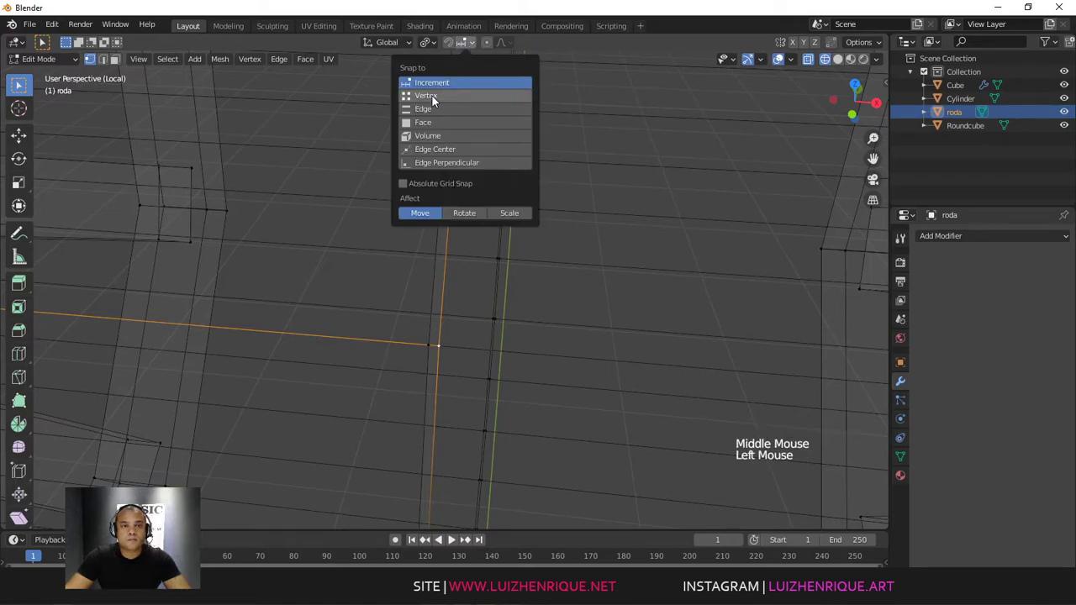
click(432, 96)
Step: Select one pair of neighbouring seam vertices on the front of the axle and merge them at center
middle_drag(484, 147, 509, 304)
click(432, 320)
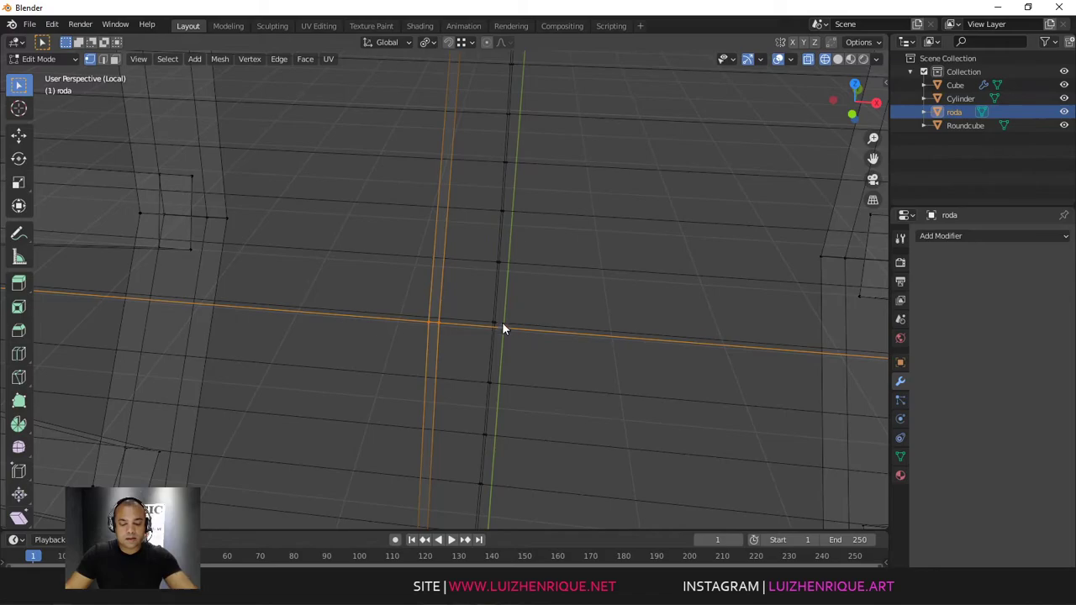
key(m)
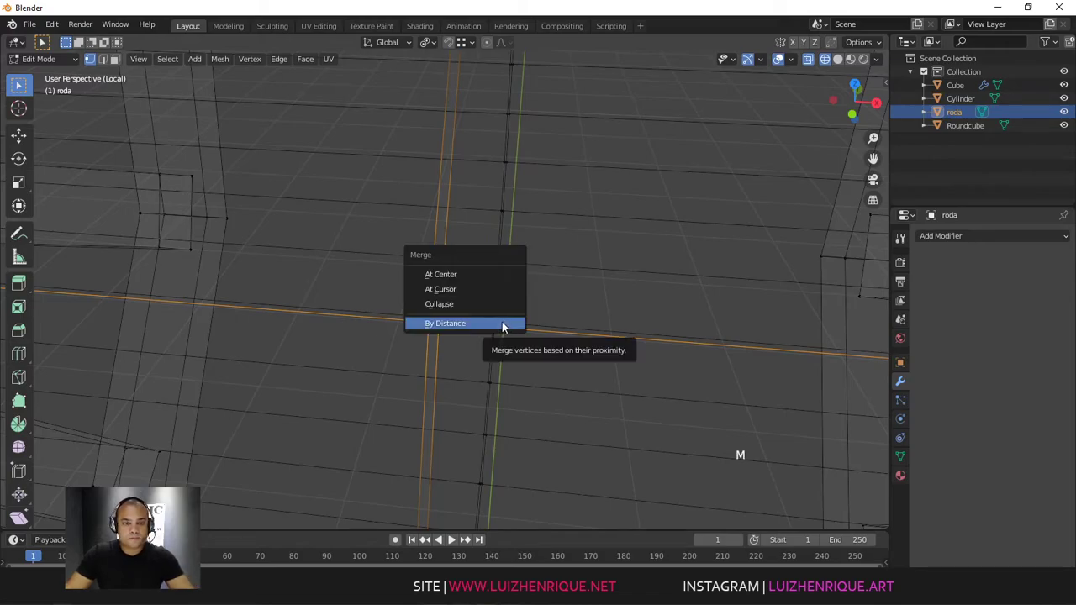
click(480, 273)
Step: Repeat the At Center merge on successive vertex pairs going up the front of the axle's seam
ctrl+middle_drag(485, 266, 434, 296)
click(435, 295)
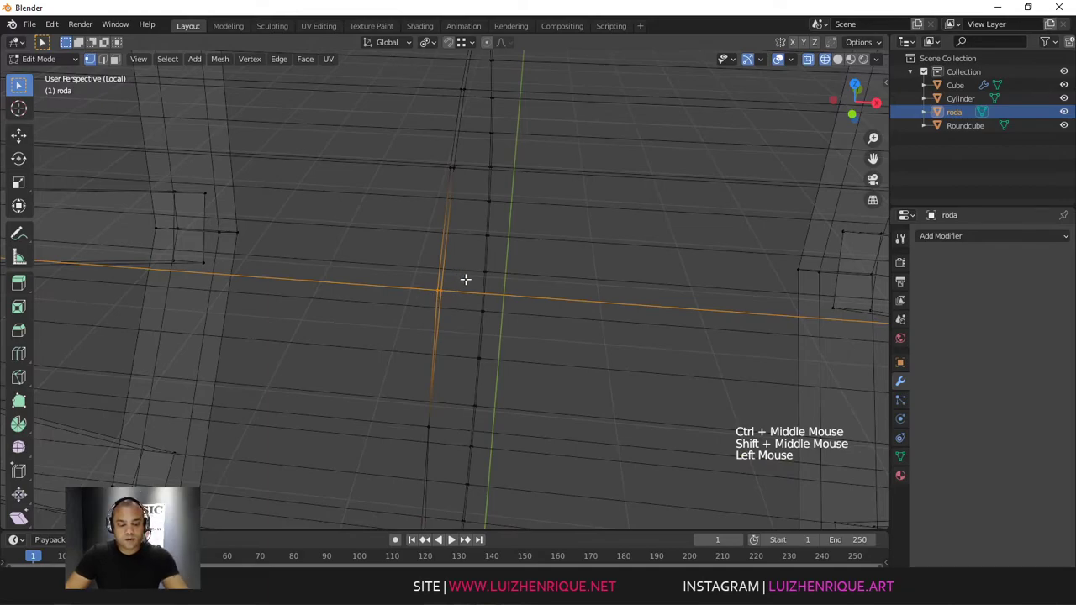
key(shift+r)
mouse_move(509, 211)
ctrl+middle_down()
mouse_move(471, 214)
mouse_move(493, 221)
ctrl+middle_up()
click(450, 208)
key(shift+r)
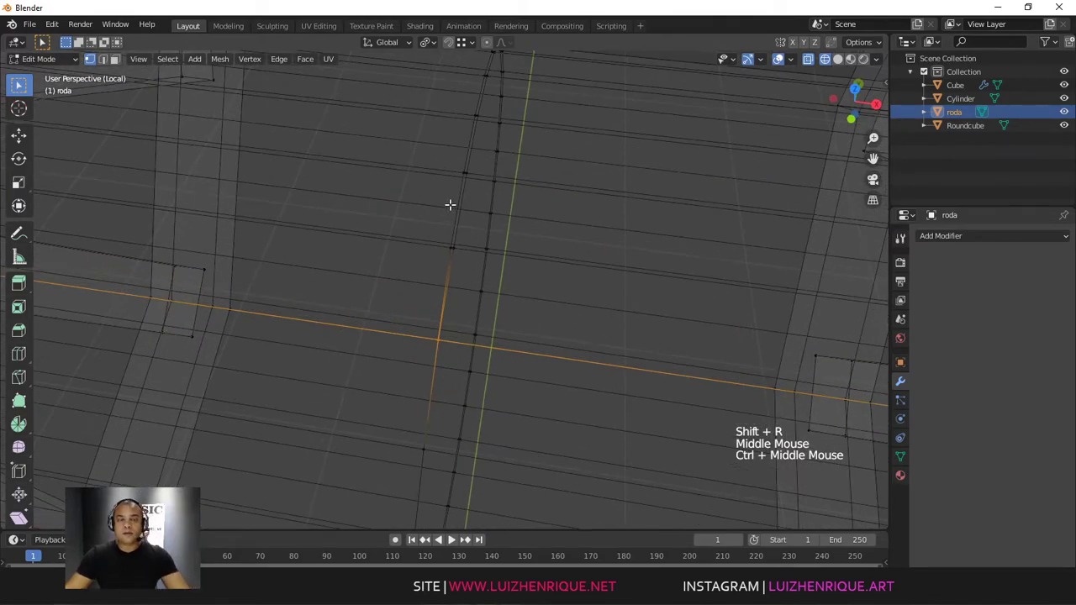
middle_drag(451, 216, 471, 241)
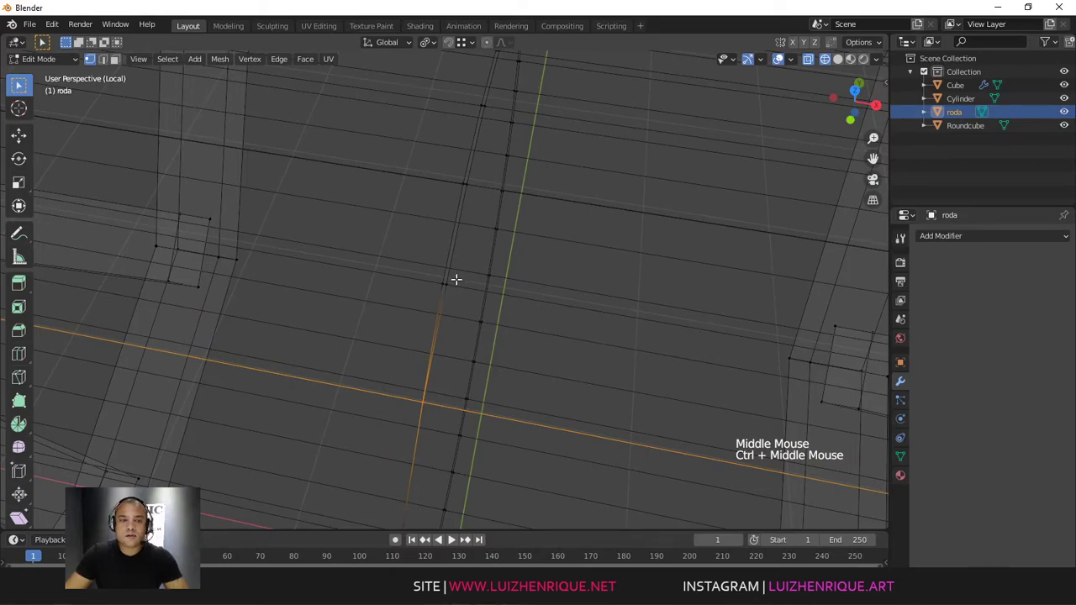
drag(455, 279, 415, 298)
mouse_move(415, 297)
middle_down()
mouse_move(448, 283)
mouse_move(489, 287)
middle_up()
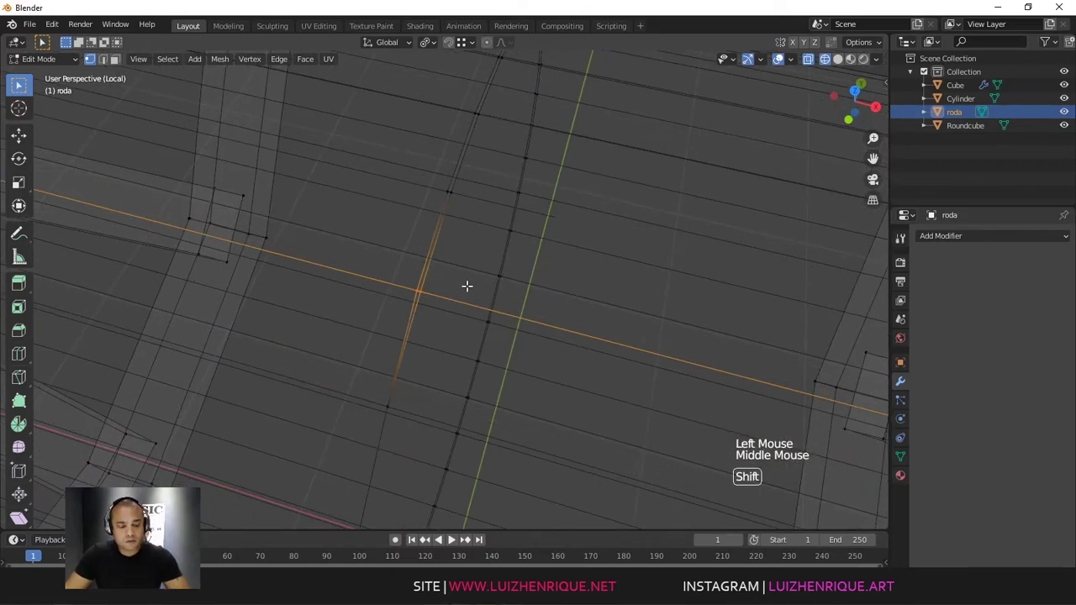
key(shift+r)
click(461, 172)
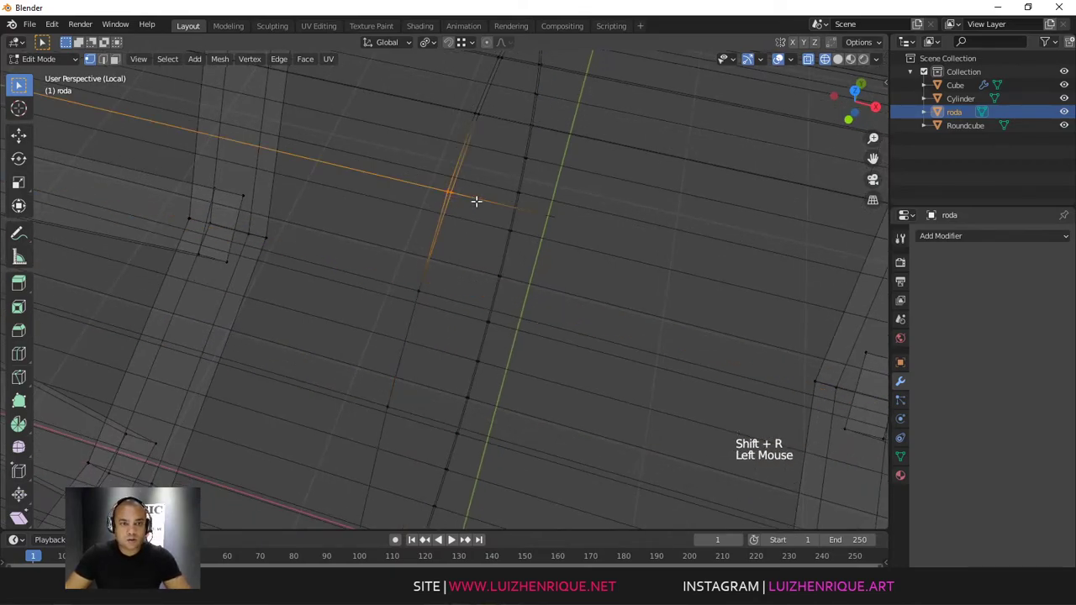
key(shift+r)
Step: Merge the next vertex pairs towards the top of the axle's seam at center
middle_drag(529, 152, 482, 250)
click(464, 258)
key(shift+r)
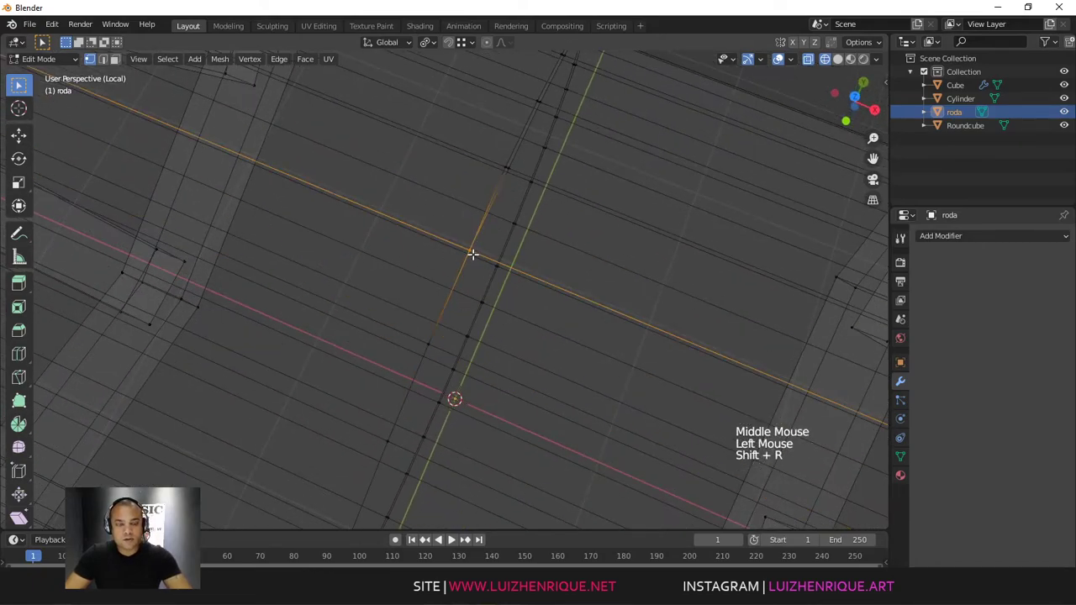
middle_drag(513, 202, 518, 166)
click(489, 190)
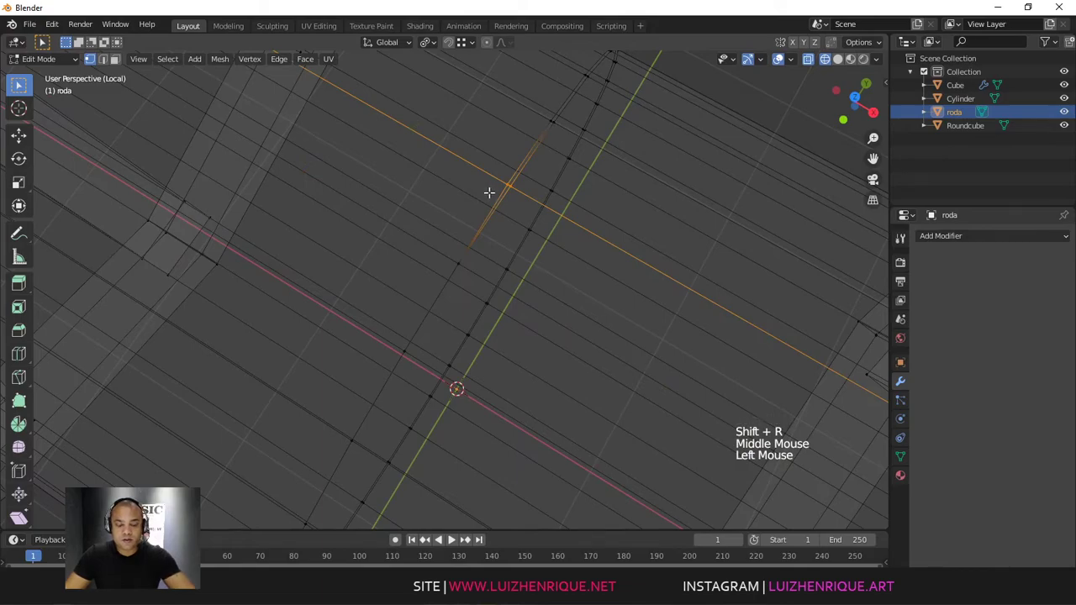
key(m)
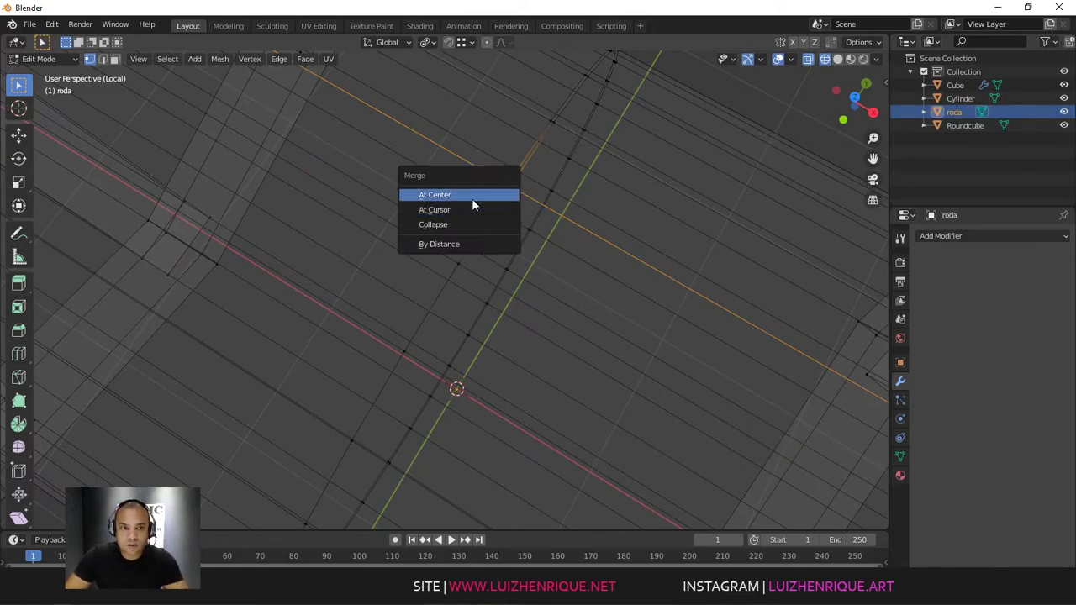
click(445, 197)
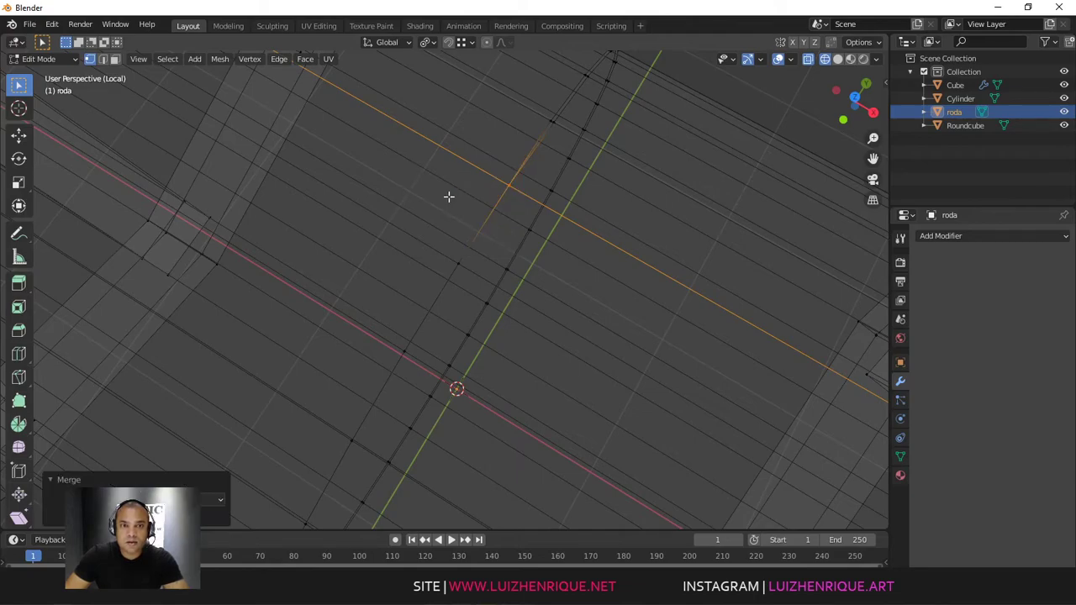
Step: Continue merging vertex pairs at center over the top of the seam and down the back of the axle
middle_drag(538, 182, 501, 195)
drag(499, 195, 527, 224)
middle_drag(547, 208, 521, 195)
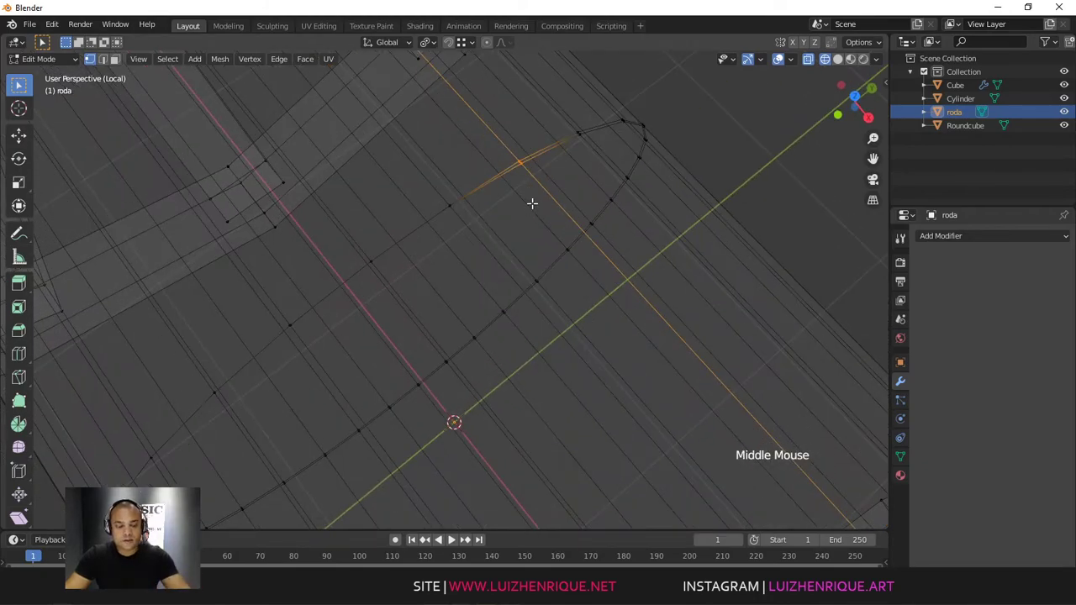
key(shift+r)
alt+middle_drag(563, 187, 495, 210)
mouse_move(496, 210)
middle_down()
mouse_move(507, 228)
mouse_move(492, 216)
middle_up()
drag(492, 215, 458, 236)
key(shift+r)
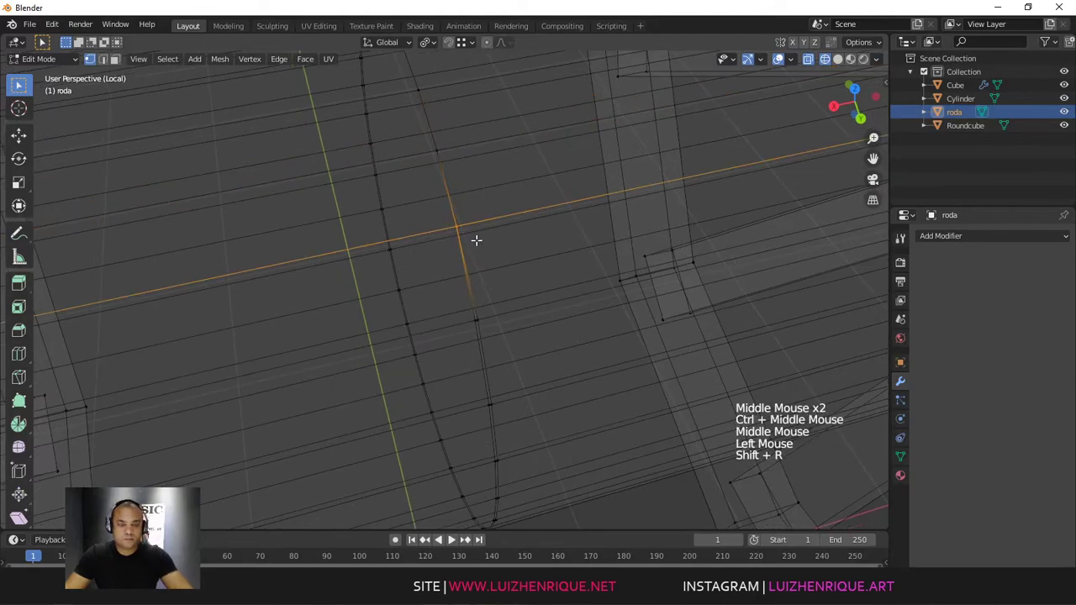
drag(498, 292, 472, 330)
alt+middle_drag(501, 329, 494, 294)
drag(480, 291, 473, 315)
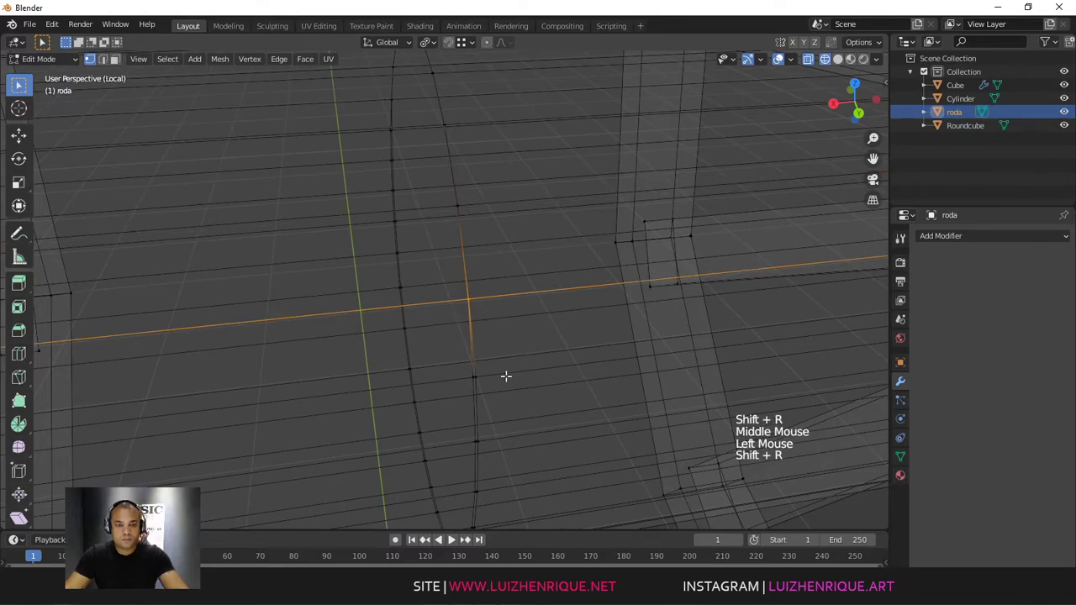
drag(500, 370, 469, 384)
key(shift+r)
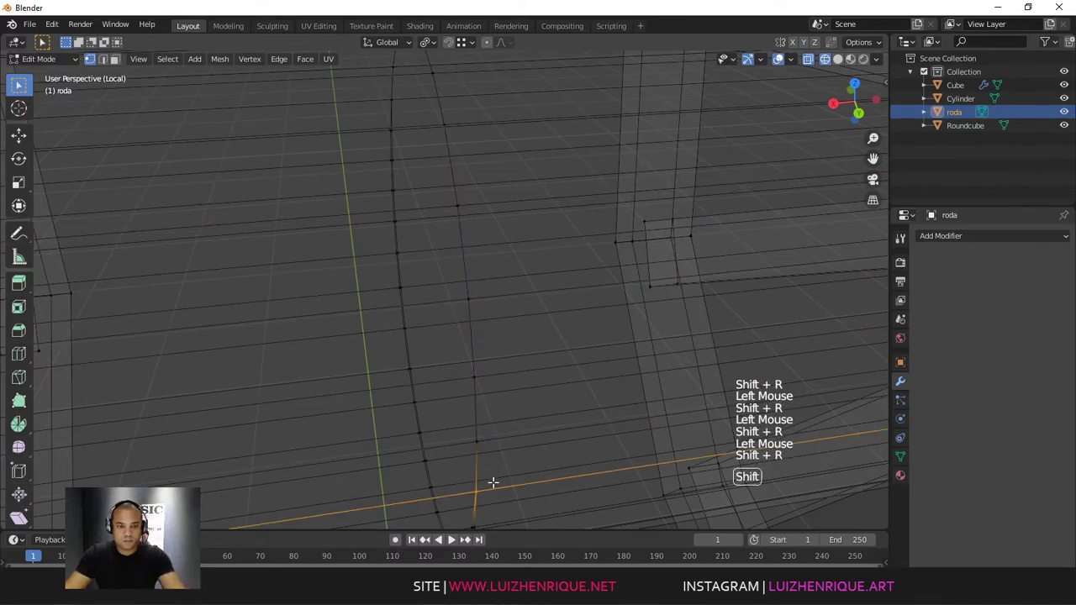
Step: Merge the remaining vertex pairs on the back of the seam at center, down to the axle's underside
shift+middle_drag(512, 357, 488, 328)
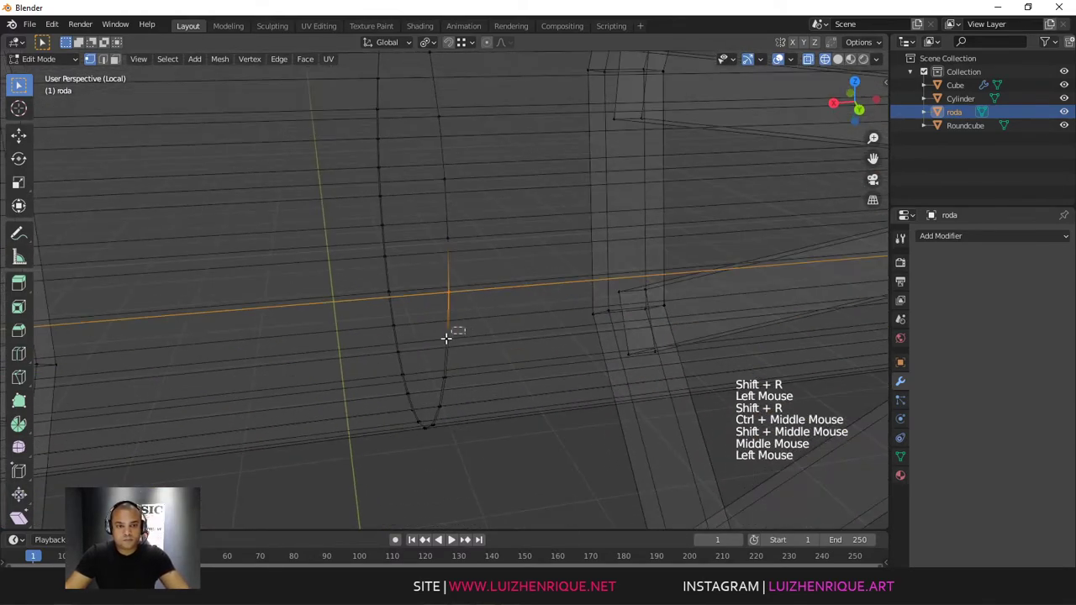
drag(446, 337, 458, 353)
click(459, 406)
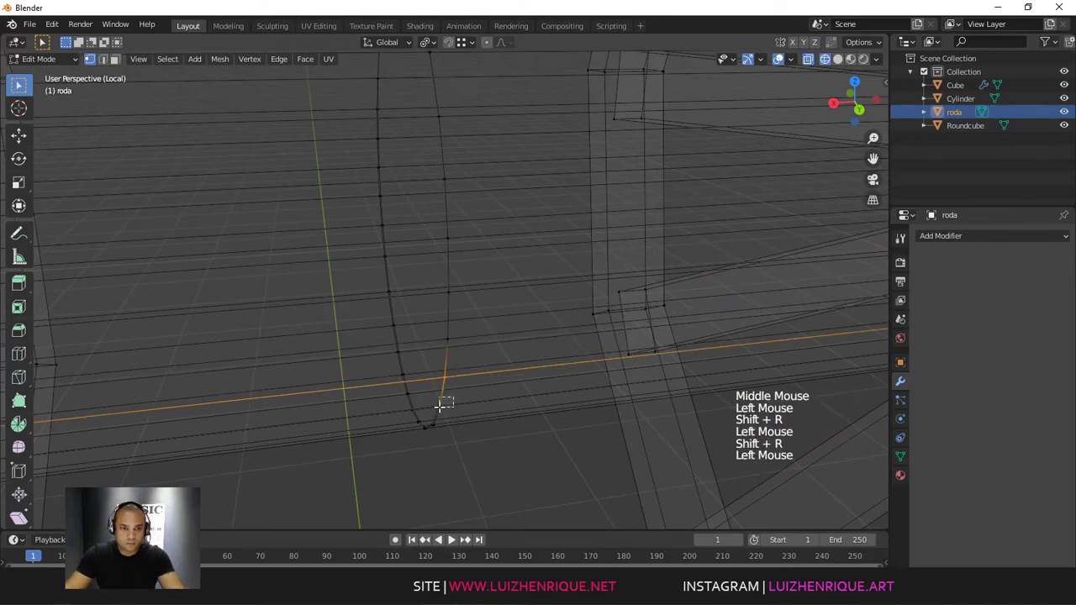
click(450, 432)
drag(428, 417, 429, 418)
key(shift+r)
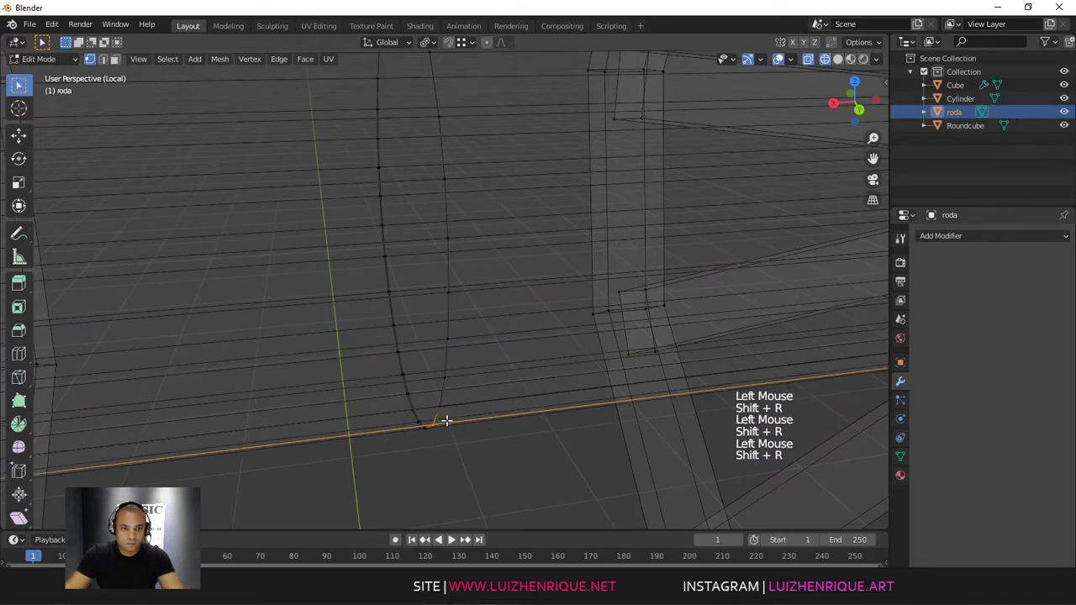
Step: Merge the still doubled vertex pairs on the lower front of the axle's seam at center
middle_drag(449, 397, 560, 404)
click(470, 425)
shift+middle_drag(470, 425, 564, 333)
click(463, 368)
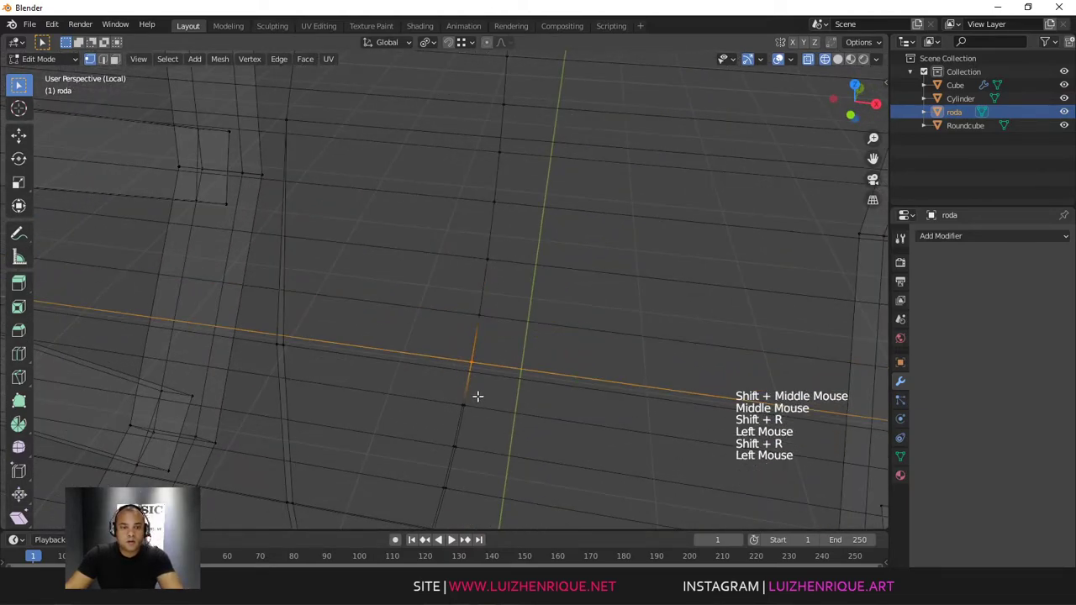
key(shift+r)
click(468, 440)
key(shift+r)
shift+middle_drag(543, 337, 573, 280)
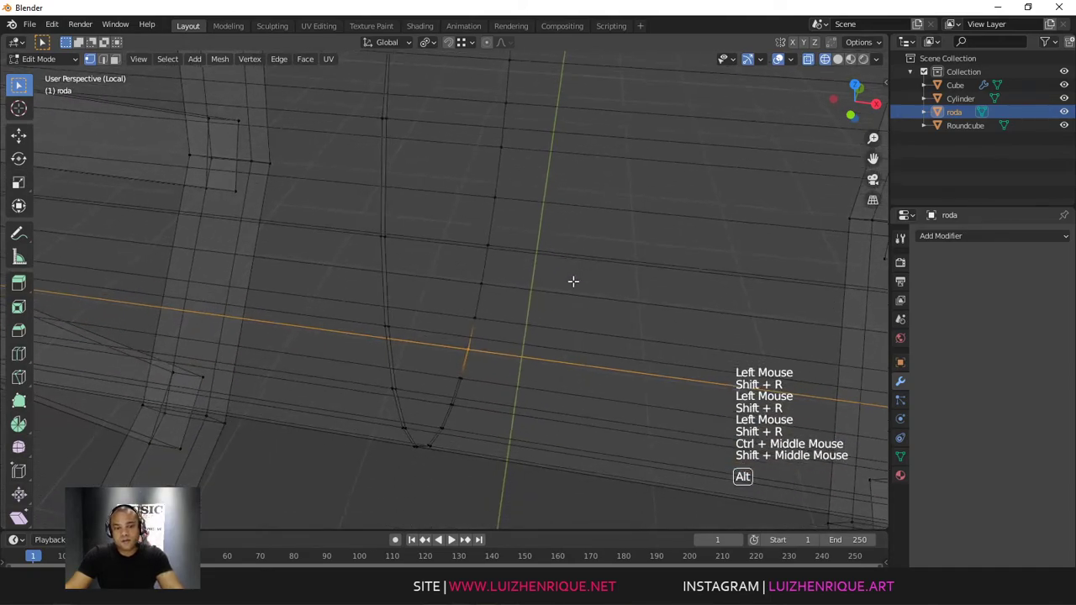
Step: Merge the vertex pairs around the underside of the axle's seam at center, one pair after another
middle_drag(486, 370, 466, 391)
click(454, 386)
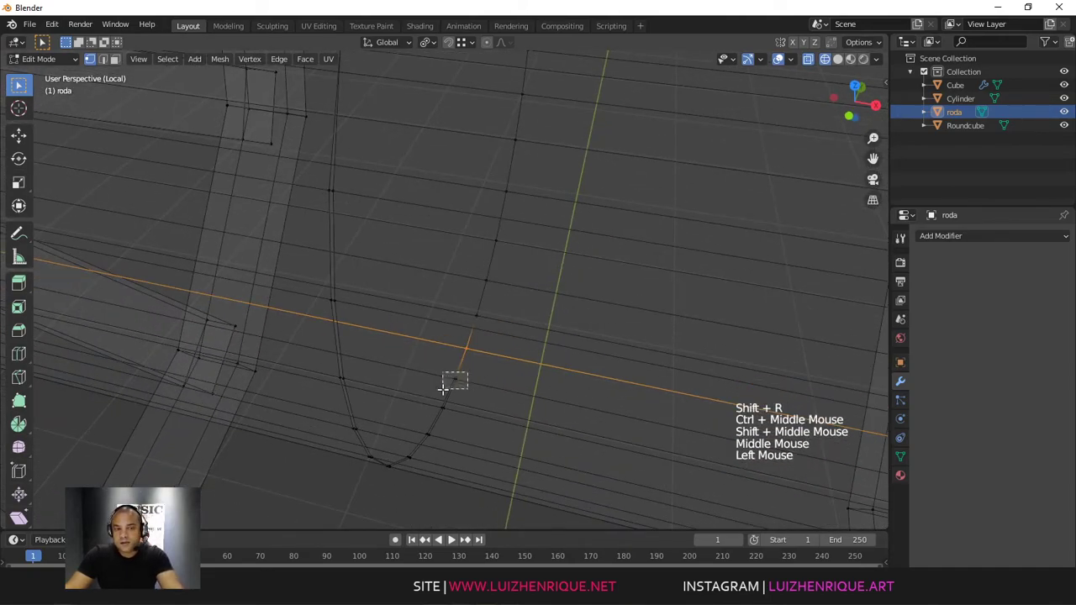
key(shift+r)
click(424, 447)
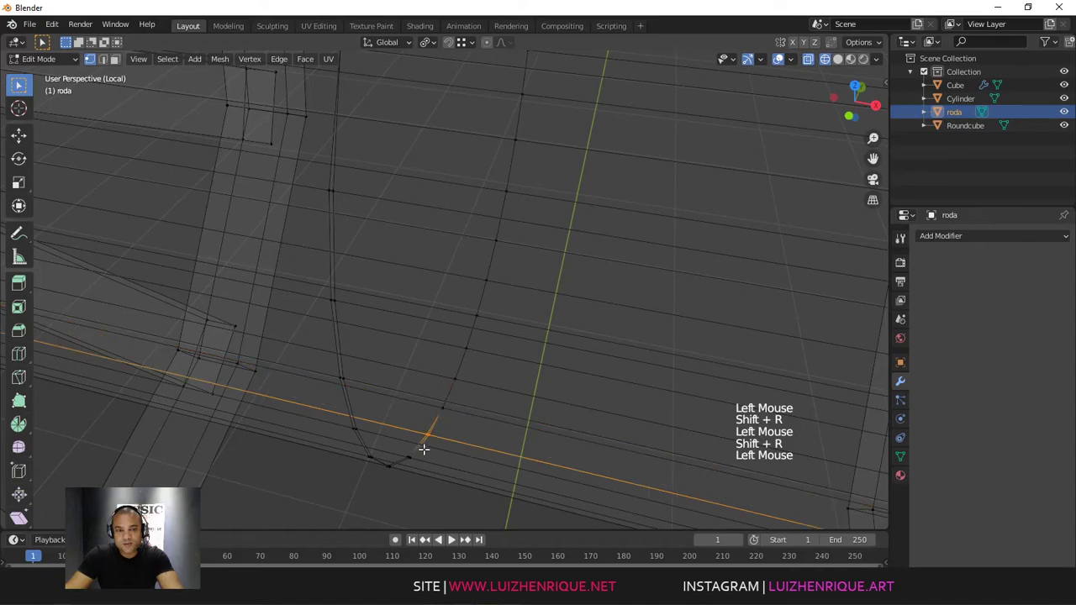
click(409, 459)
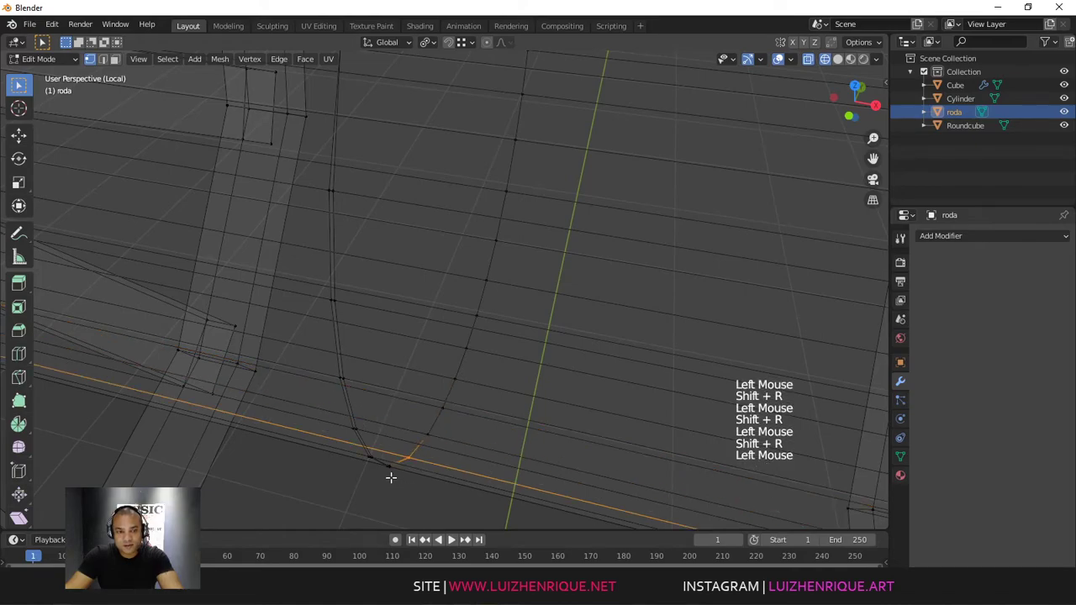
click(385, 462)
click(372, 458)
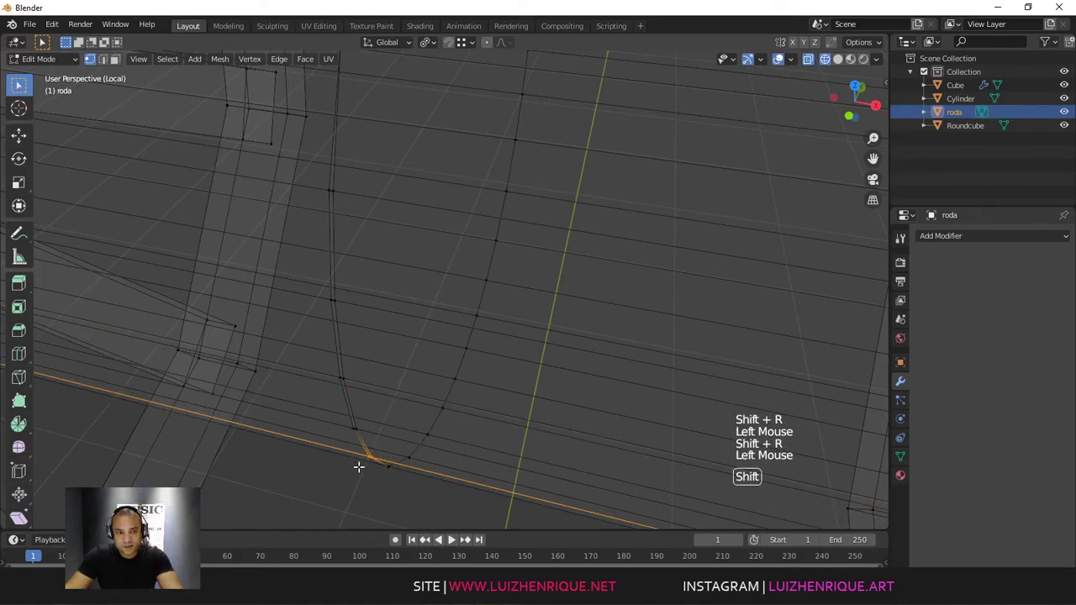
Step: Merge the last four doubled vertex pairs going up the seam's far side at center
drag(363, 418, 337, 434)
key(shift+r)
drag(350, 370, 304, 390)
key(shift+r)
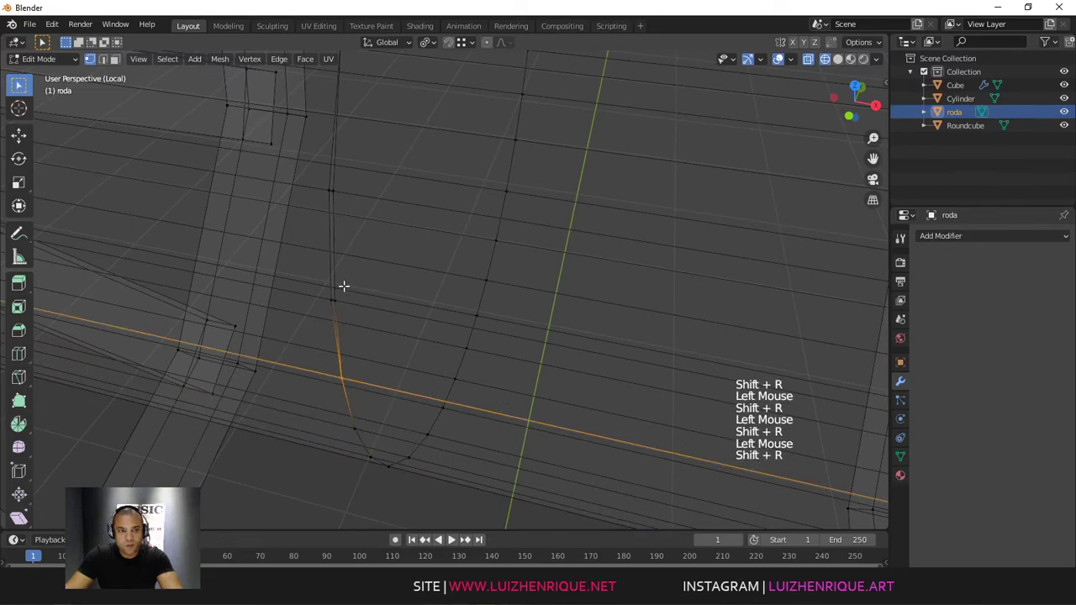
drag(344, 285, 298, 310)
key(shift+r)
drag(352, 183, 321, 200)
key(shift+r)
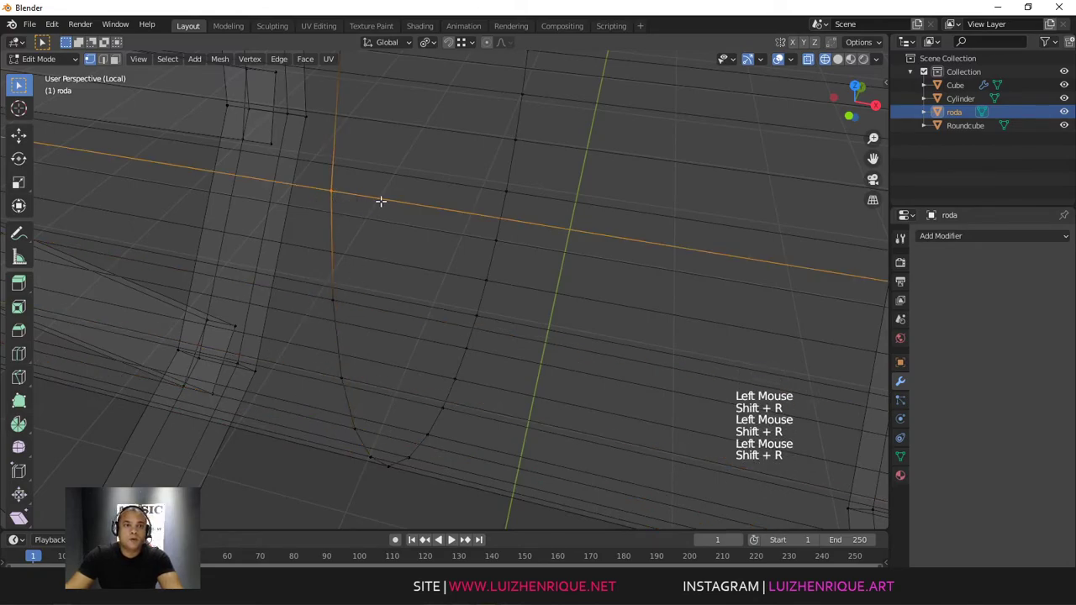
Step: Leave local view to show the whole cannon and return to Object Mode with solid shading
click(418, 184)
middle_drag(413, 180, 427, 210)
mouse_move(427, 210)
shift+middle_down()
mouse_move(428, 253)
mouse_move(435, 227)
shift+middle_up()
ctrl+middle_drag(435, 227, 431, 283)
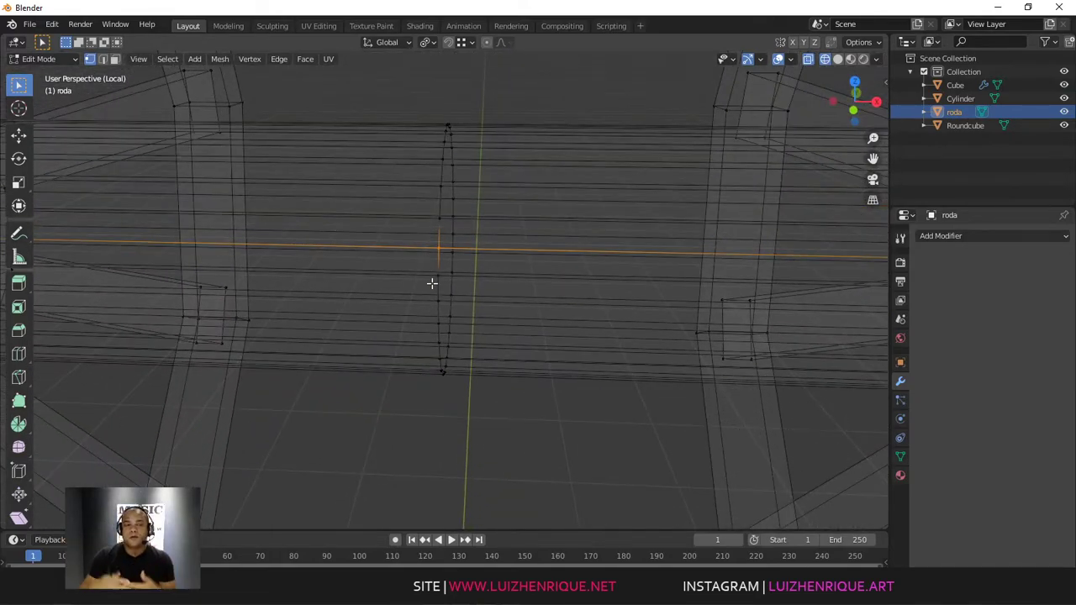
middle_drag(460, 205, 521, 296)
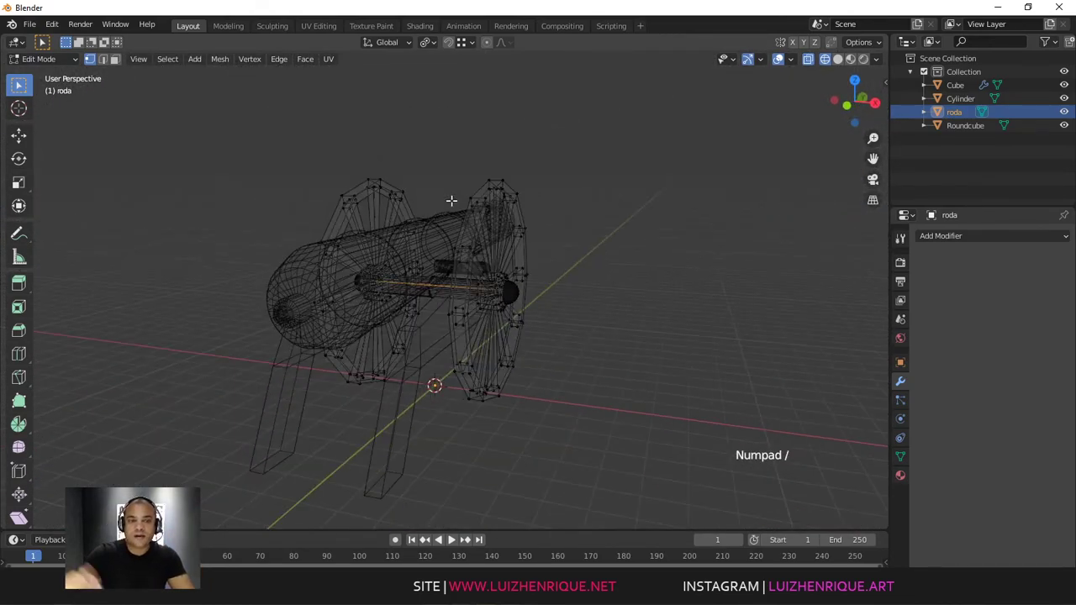
key(Tab)
key(shift+z)
middle_drag(546, 226, 580, 197)
mouse_move(580, 198)
shift+middle_down()
mouse_move(589, 183)
mouse_move(577, 179)
mouse_move(463, 235)
mouse_move(474, 217)
mouse_move(462, 260)
shift+middle_up()
Step: Isolate the round-ended trunnion pin in local view and add a Mirror modifier to it
click(439, 258)
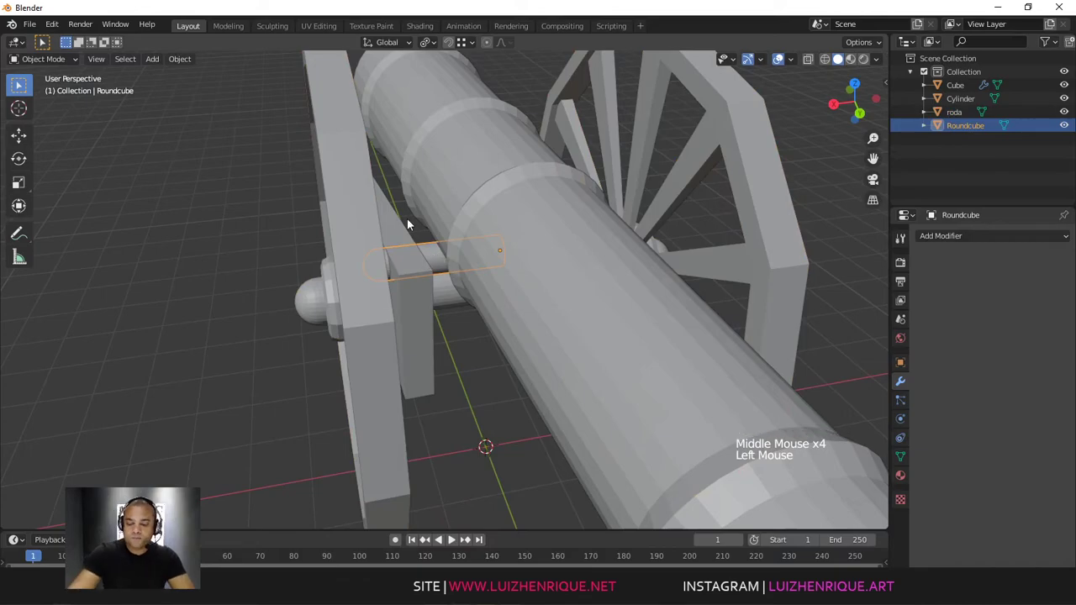
key(KP_Divide)
middle_drag(408, 224, 626, 253)
click(1005, 238)
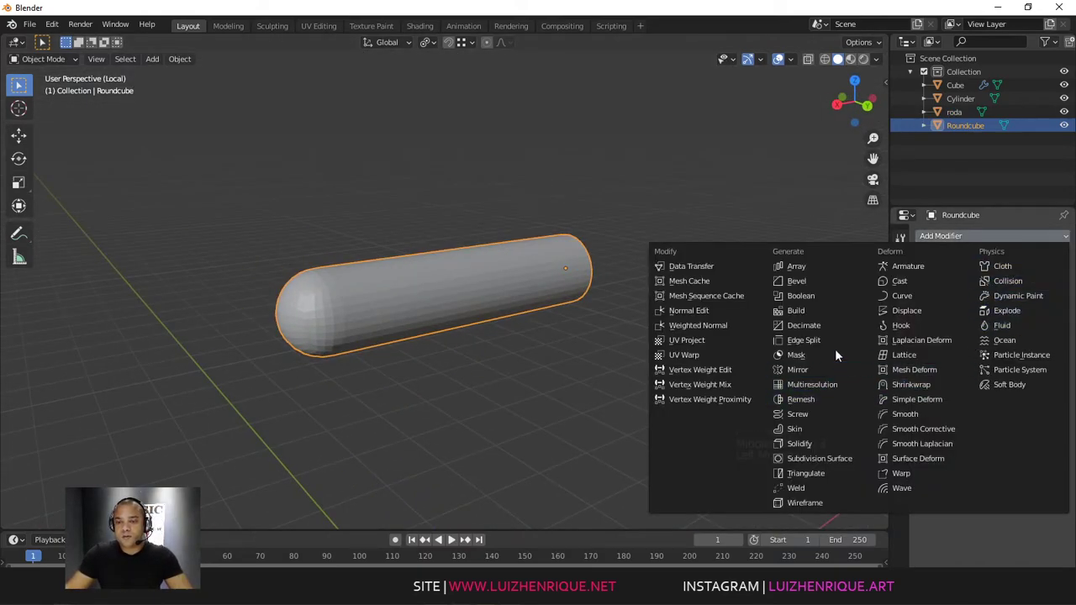
click(818, 370)
middle_drag(818, 366, 728, 286)
Step: Leave local view and set the barrel as the mirror object of the trunnion pin's Mirror modifier
key(KP_Divide)
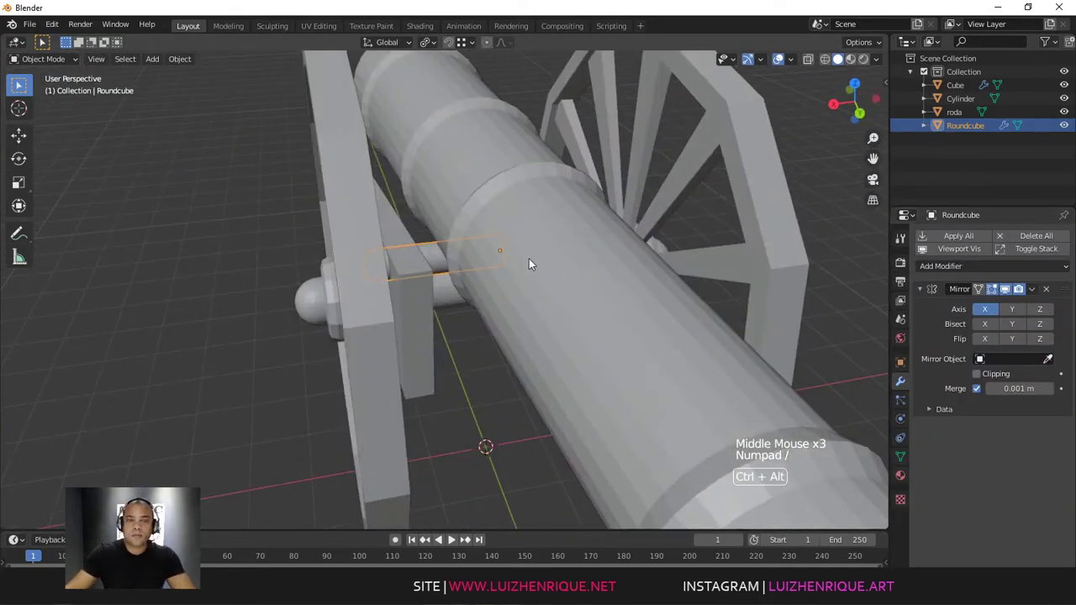
ctrl+middle_drag(528, 262, 1048, 357)
click(1047, 360)
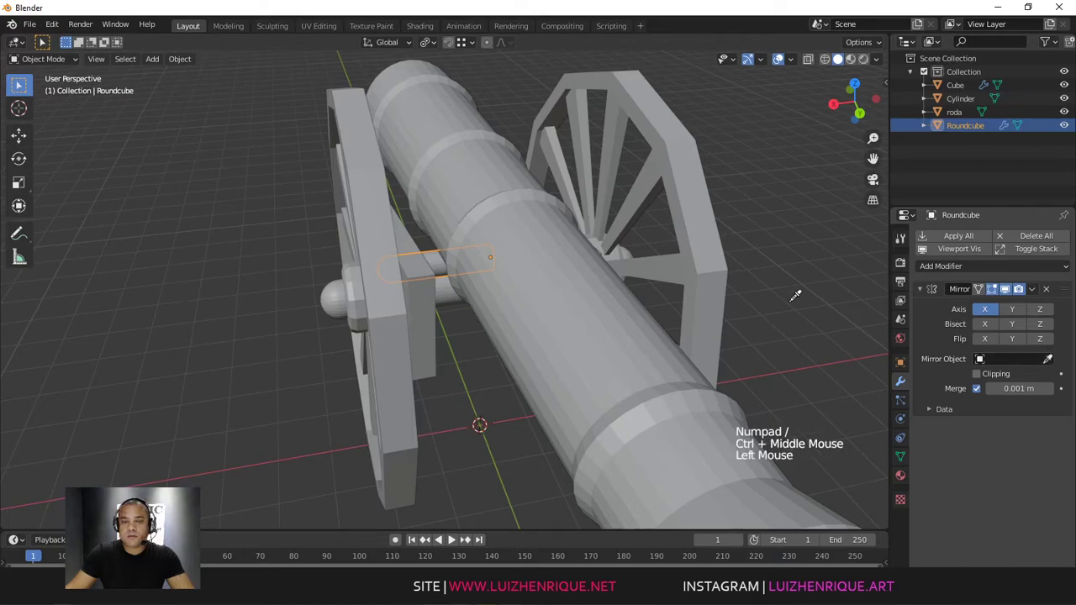
click(582, 262)
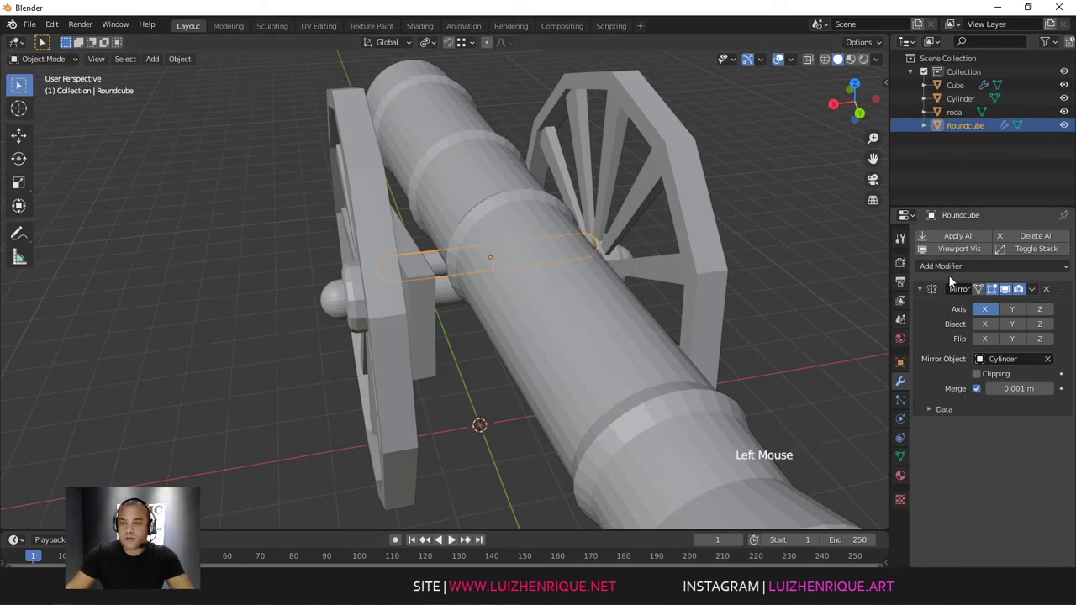
Step: Isolate the mirrored pin and select the vertex ring at its open inner end in Edit Mode
key(KP_Divide)
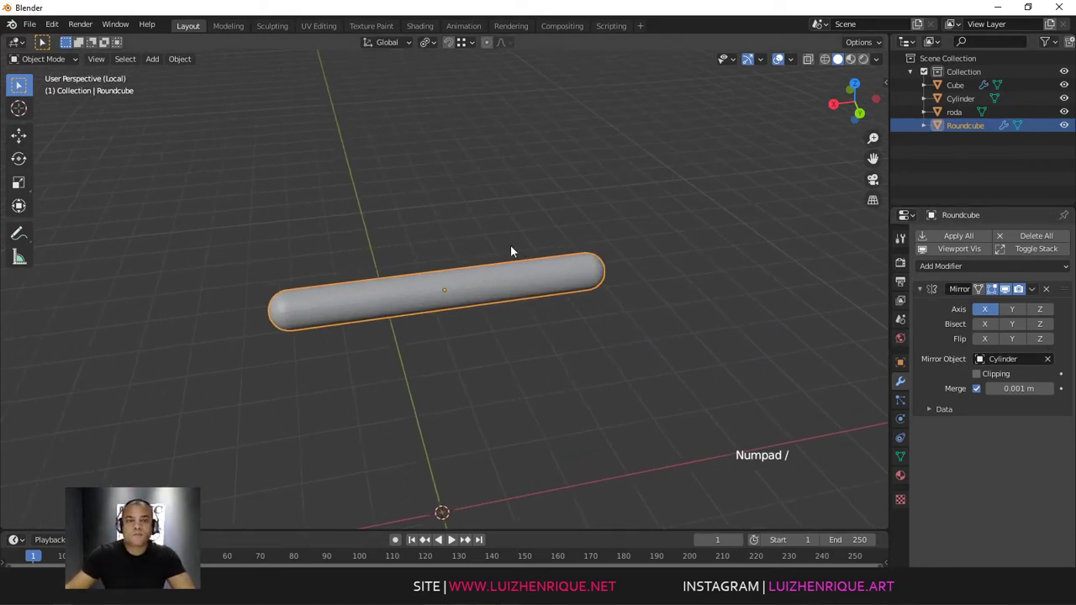
alt+middle_drag(510, 244, 687, 241)
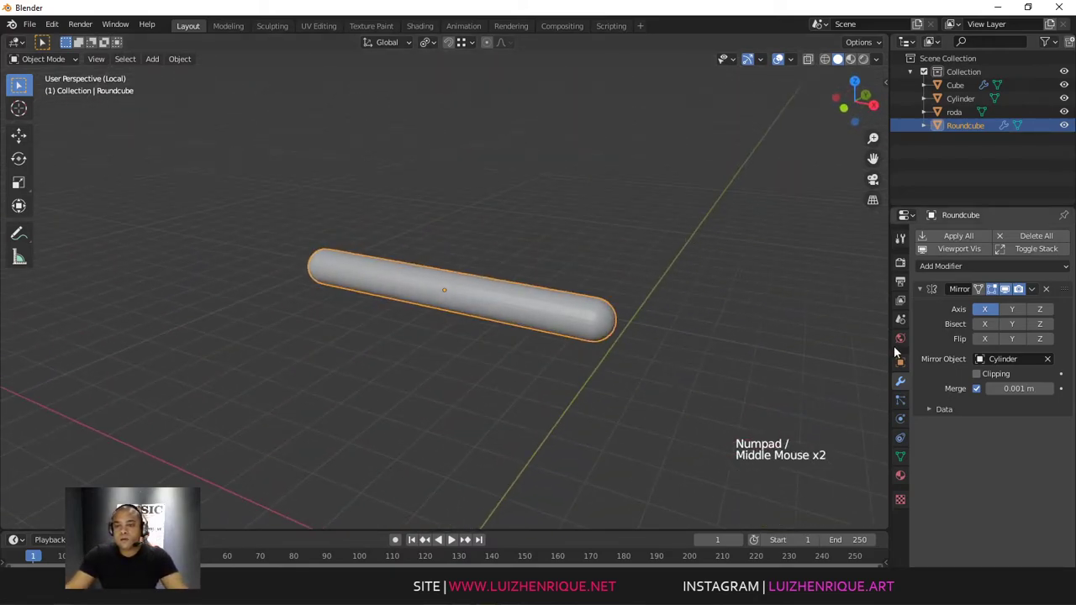
middle_drag(733, 313, 602, 286)
key(Tab)
ctrl+middle_drag(555, 240, 551, 290)
ctrl+middle_drag(537, 231, 540, 270)
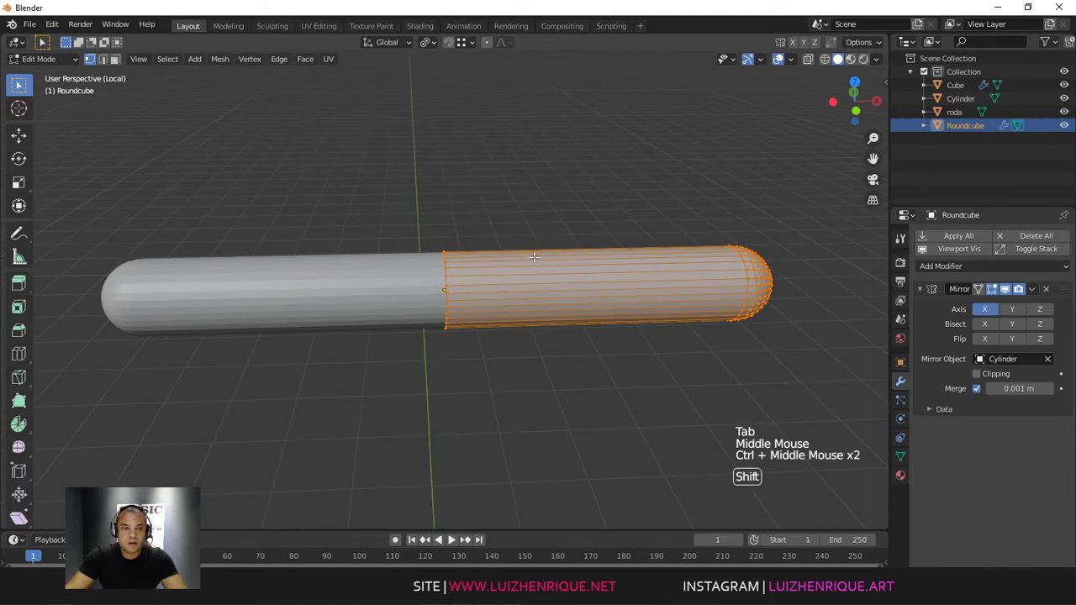
key(shift+z)
mouse_move(571, 180)
mouse_down()
mouse_move(519, 255)
mouse_move(427, 341)
mouse_up()
key(shift+z)
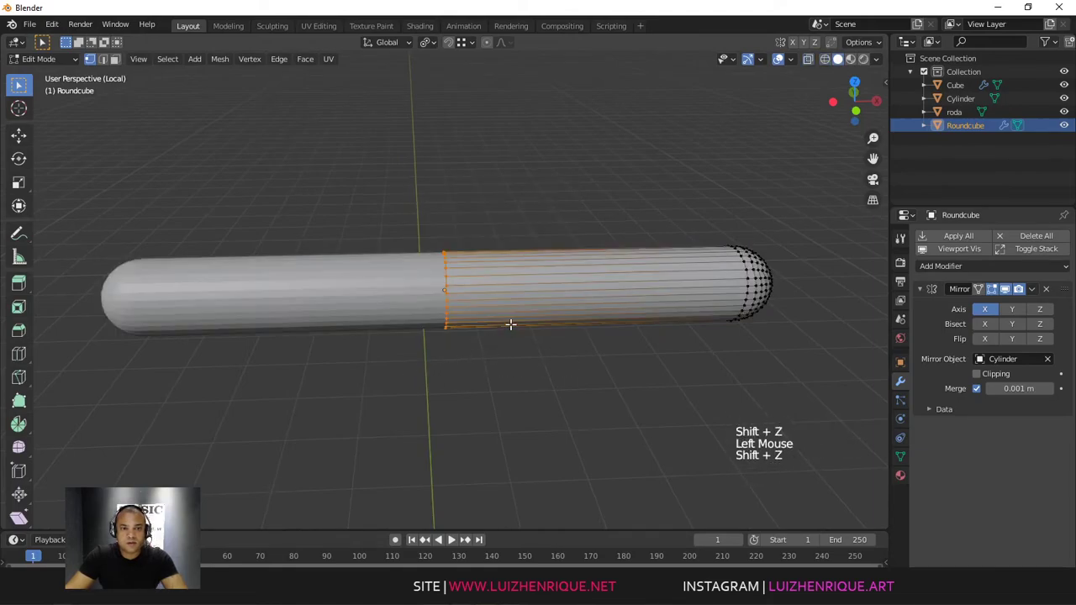
Step: Turn on the Move gizmo and shift the inner vertex ring about -0.05 m along X
click(760, 60)
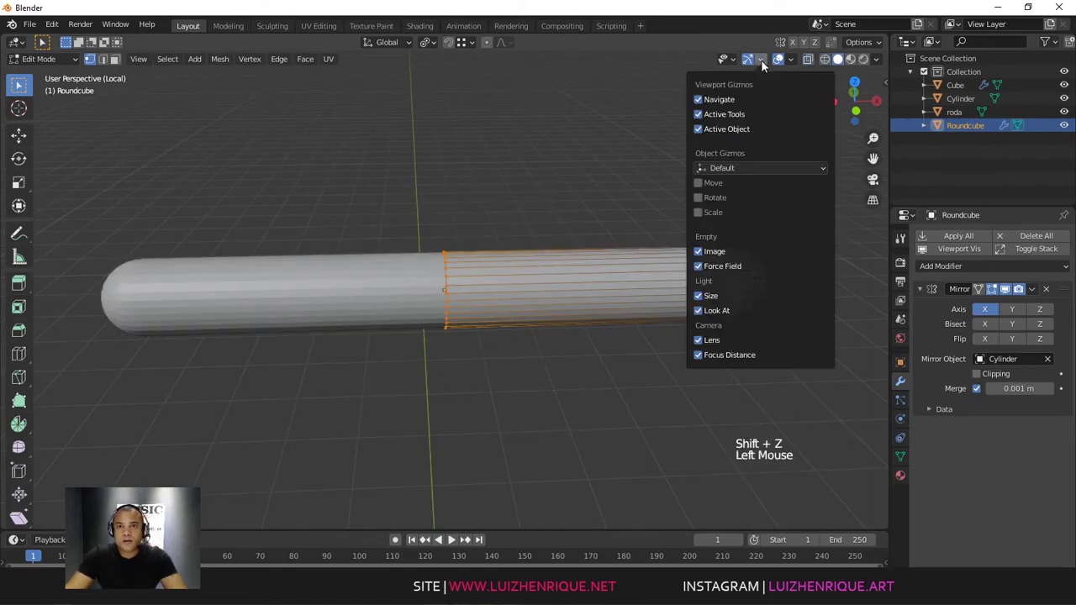
click(707, 182)
mouse_move(496, 290)
mouse_down()
mouse_move(564, 284)
mouse_move(439, 295)
mouse_move(527, 283)
mouse_move(496, 287)
mouse_up()
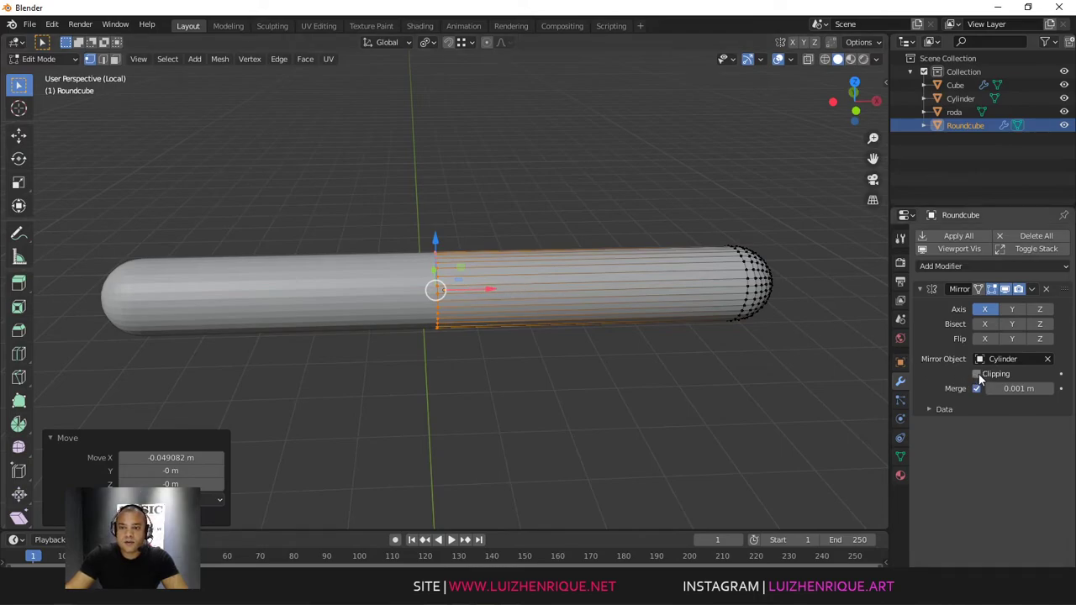
Step: Enable Clipping, pull the inner vertex ring along X onto the mirror plane, and apply the pin's Mirror modifier
click(977, 374)
drag(490, 290, 532, 291)
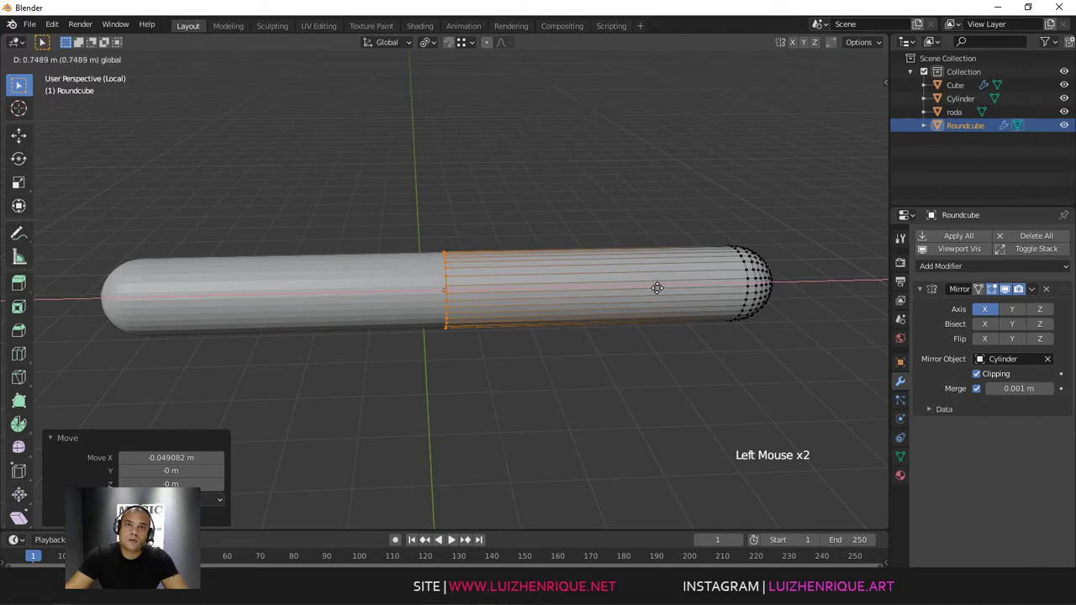
drag(657, 288, 798, 288)
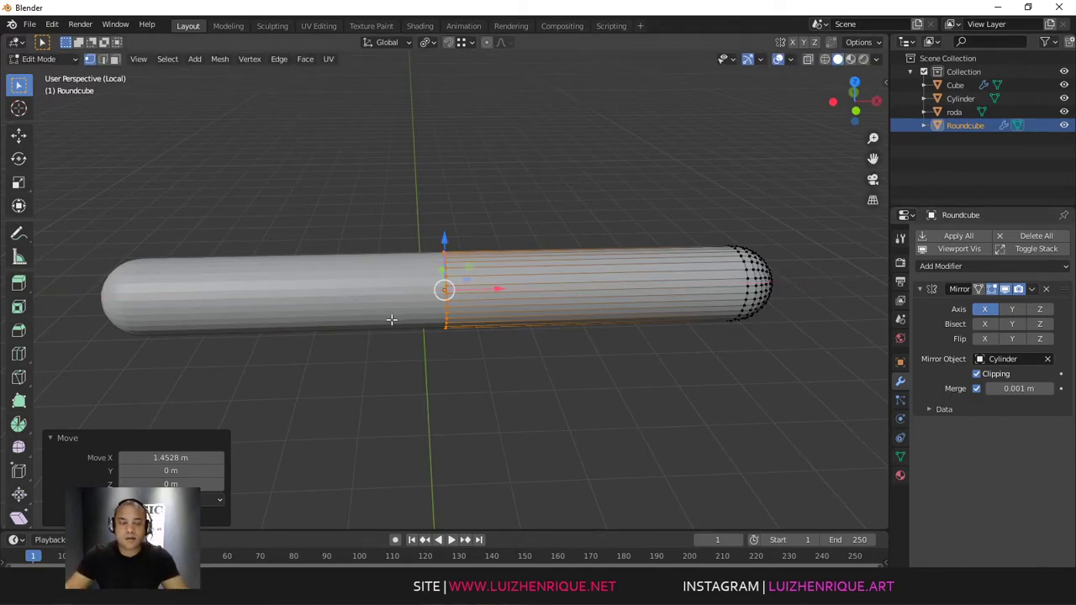
key(Tab)
click(960, 238)
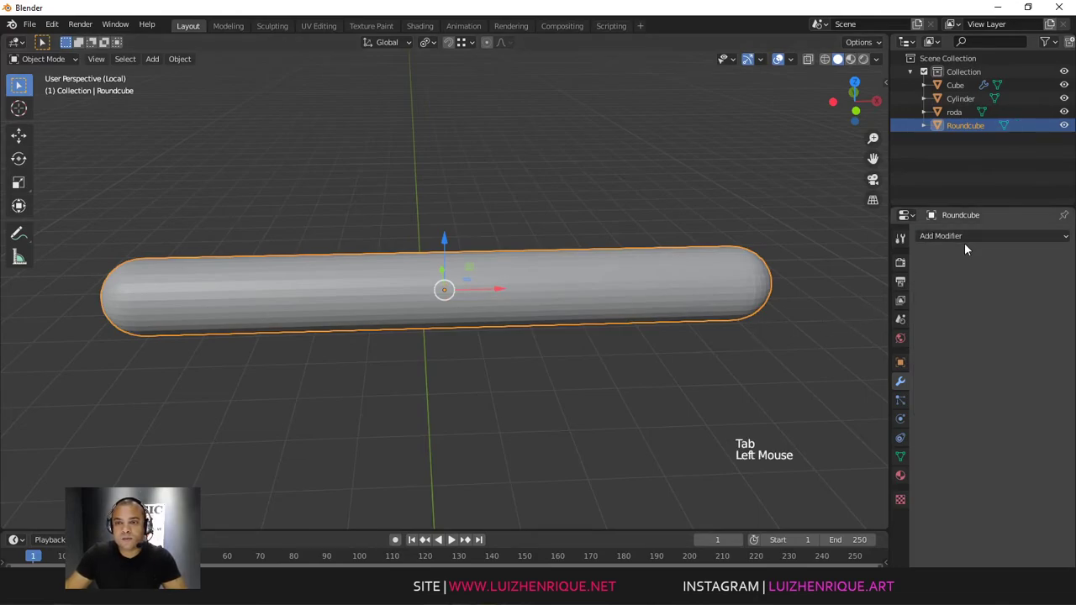
Step: Test that the pin's middle seam is welded by moving single seam vertices and undoing each move
key(Tab)
ctrl+middle_drag(580, 301, 558, 194)
click(558, 195)
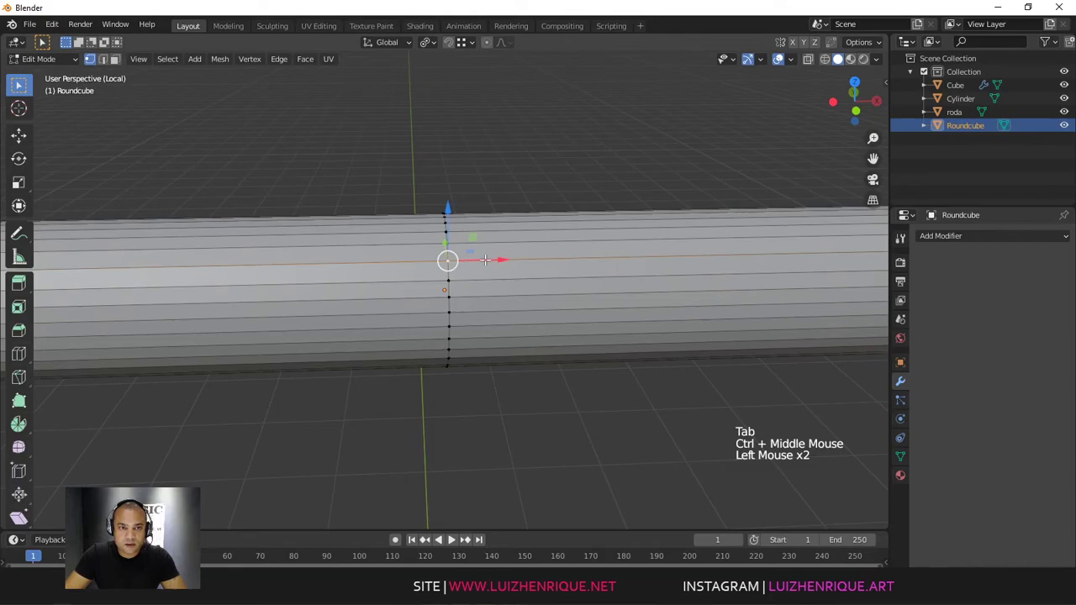
mouse_move(485, 260)
mouse_down()
mouse_move(493, 252)
mouse_move(499, 267)
mouse_up()
key(ctrl+z)
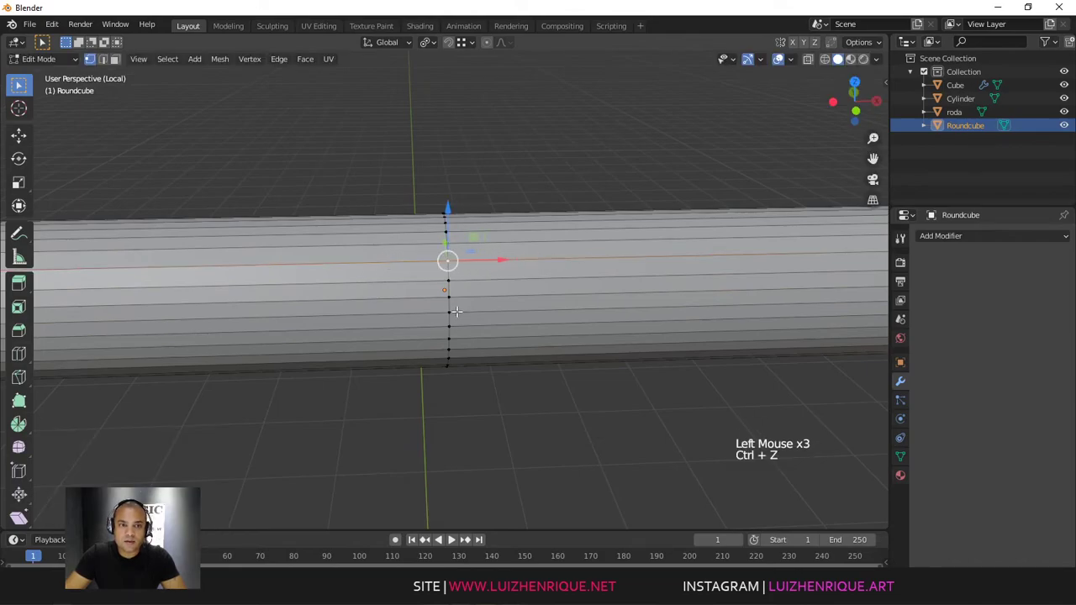
click(448, 311)
drag(494, 311, 560, 312)
key(ctrl+z)
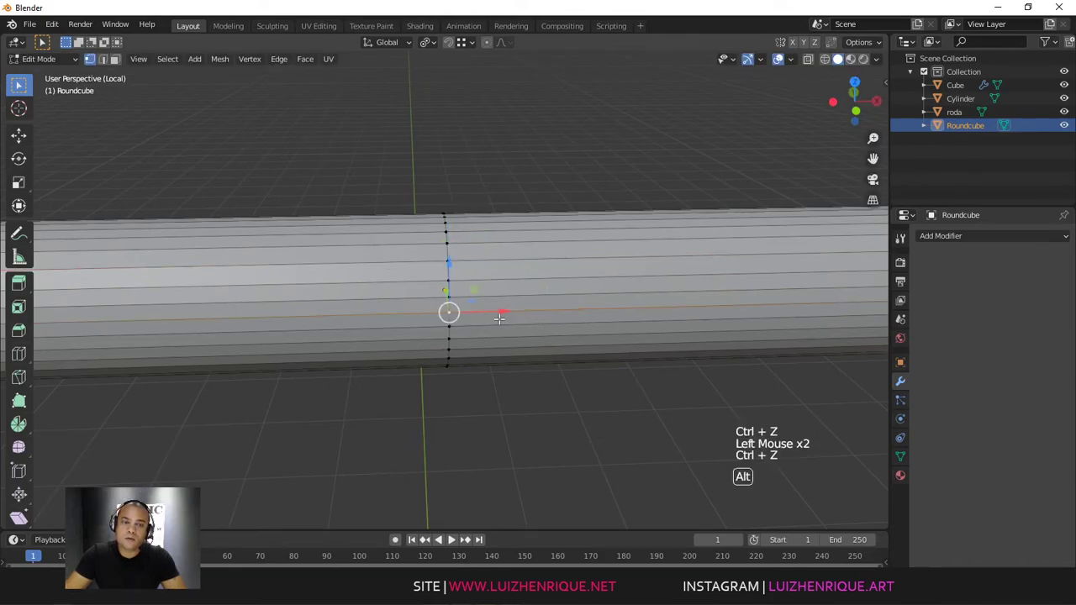
middle_drag(559, 312, 453, 296)
click(454, 296)
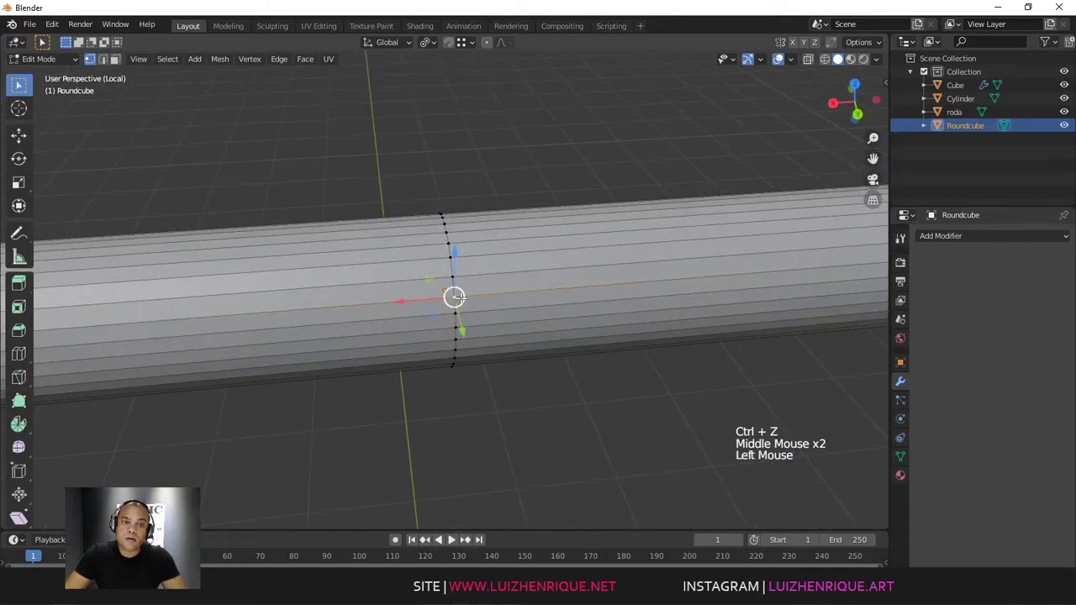
mouse_move(454, 297)
mouse_down()
mouse_move(480, 288)
mouse_move(449, 289)
mouse_move(479, 291)
mouse_move(470, 306)
mouse_up()
key(ctrl+z)
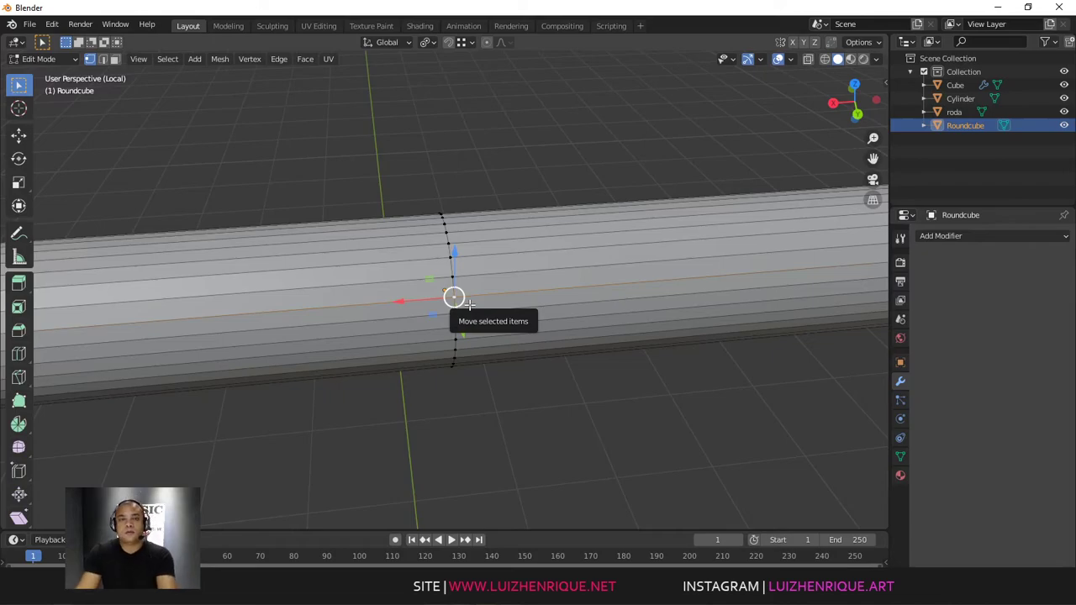
Step: Return to Object Mode, inspect the finished pin, and leave local view to show the whole cannon
key(Tab)
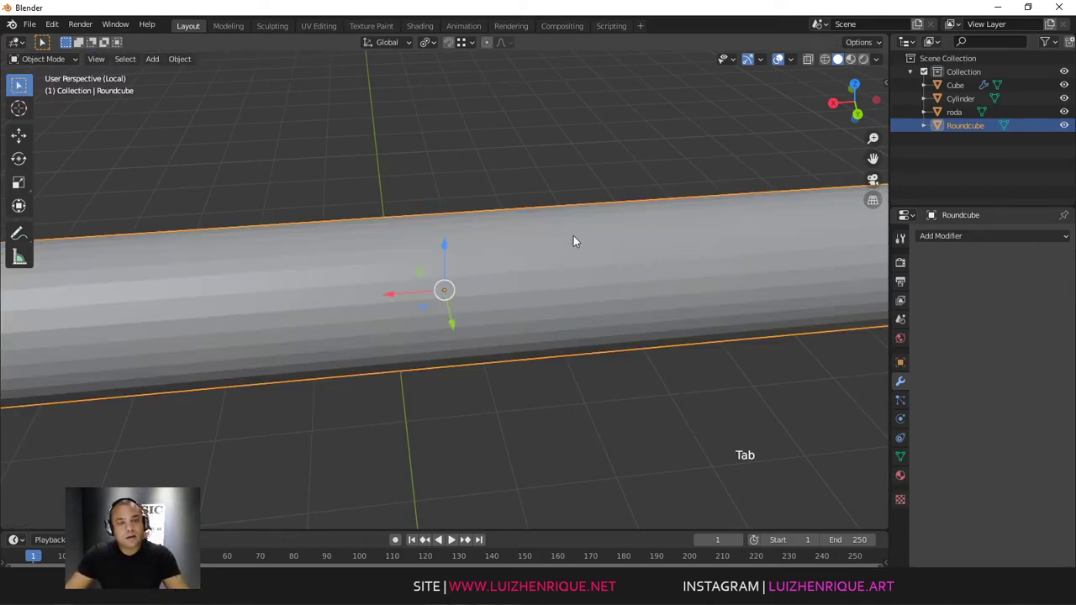
click(579, 245)
middle_drag(587, 256, 601, 281)
ctrl+middle_drag(601, 282, 652, 291)
middle_drag(653, 291, 647, 269)
middle_drag(647, 269, 613, 264)
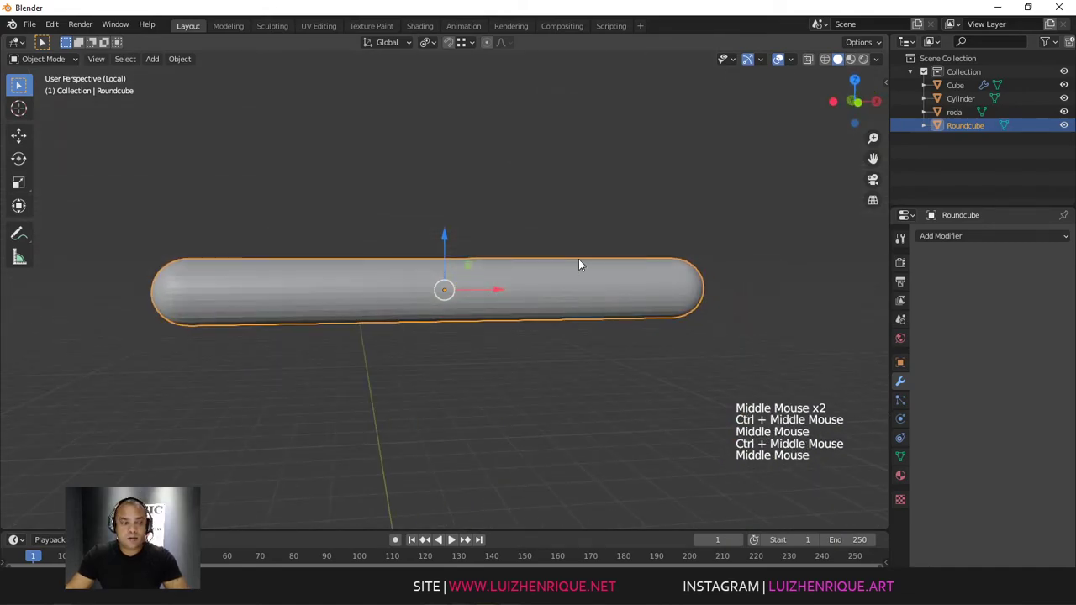
key(Tab)
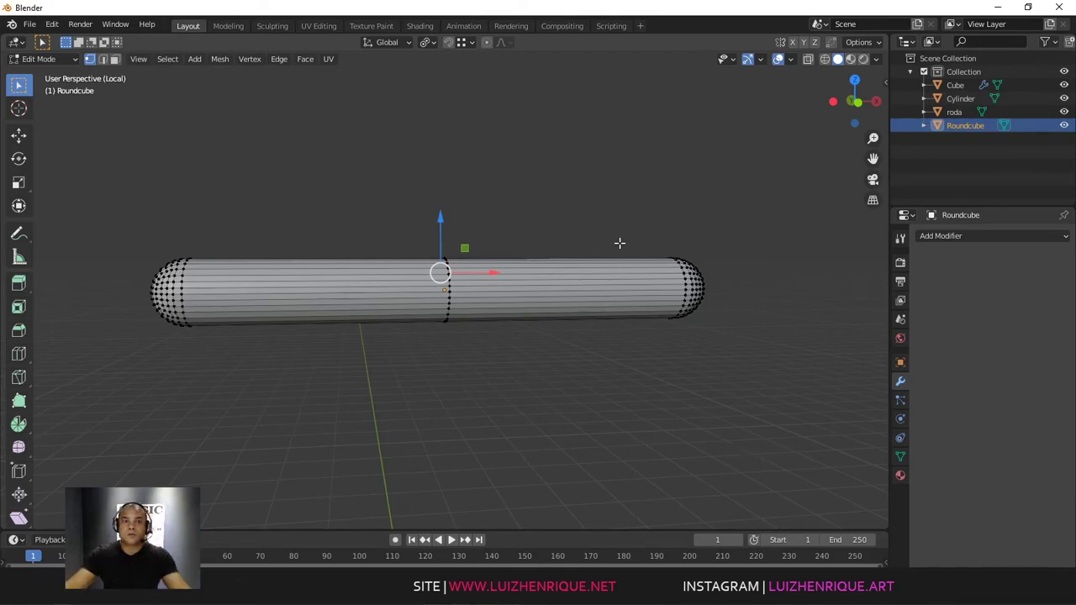
key(Tab)
click(548, 273)
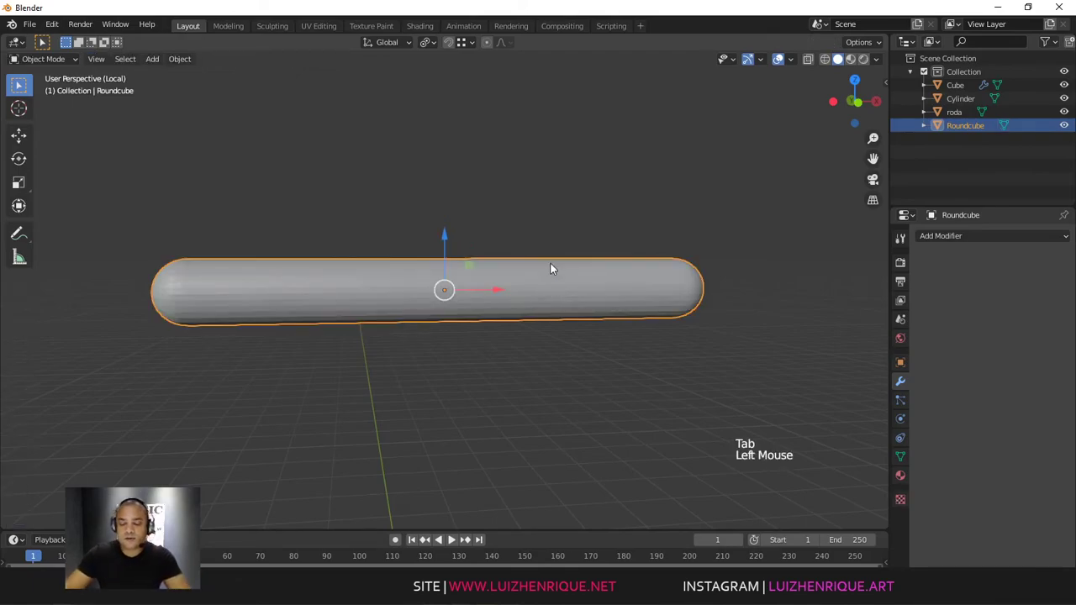
key(KP_Divide)
Step: Rotate the barrel about 4.85° around the global X axis so its muzzle points upward
alt+middle_drag(549, 266, 630, 231)
mouse_move(630, 231)
ctrl+middle_down()
mouse_move(617, 259)
mouse_move(646, 240)
mouse_move(635, 243)
ctrl+middle_up()
click(628, 221)
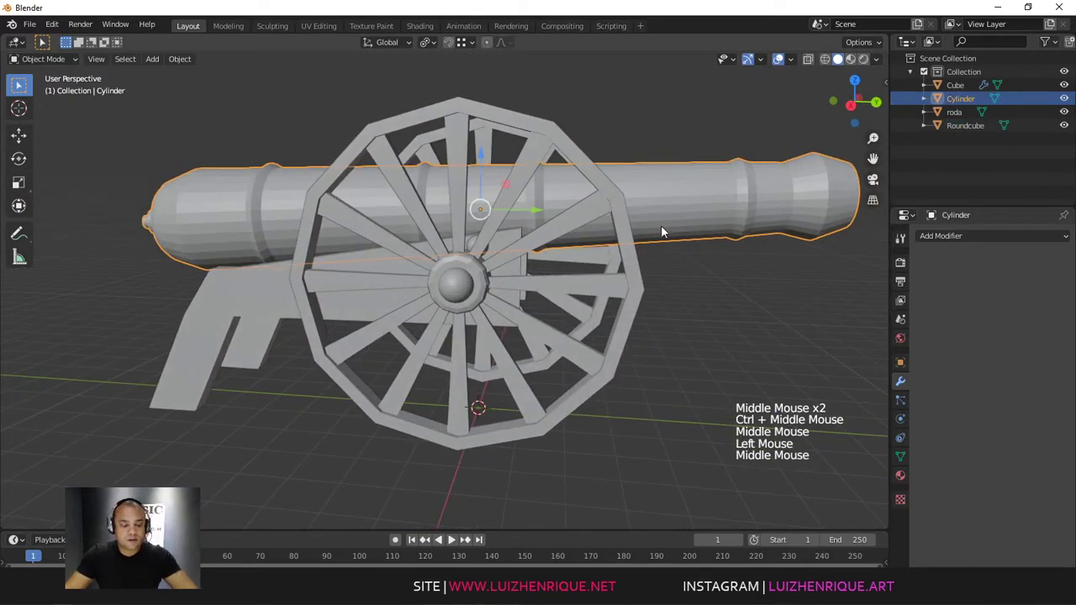
alt+middle_drag(568, 281, 621, 291)
key(r)
key(x)
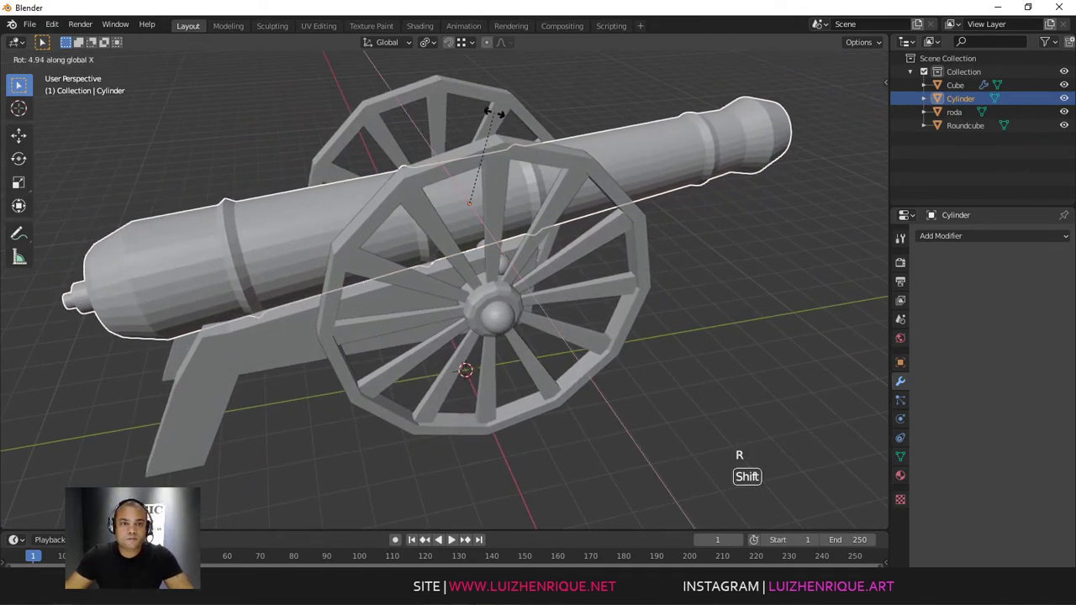
click(634, 220)
middle_drag(634, 215, 599, 172)
ctrl+middle_drag(598, 173, 636, 188)
key(F9)
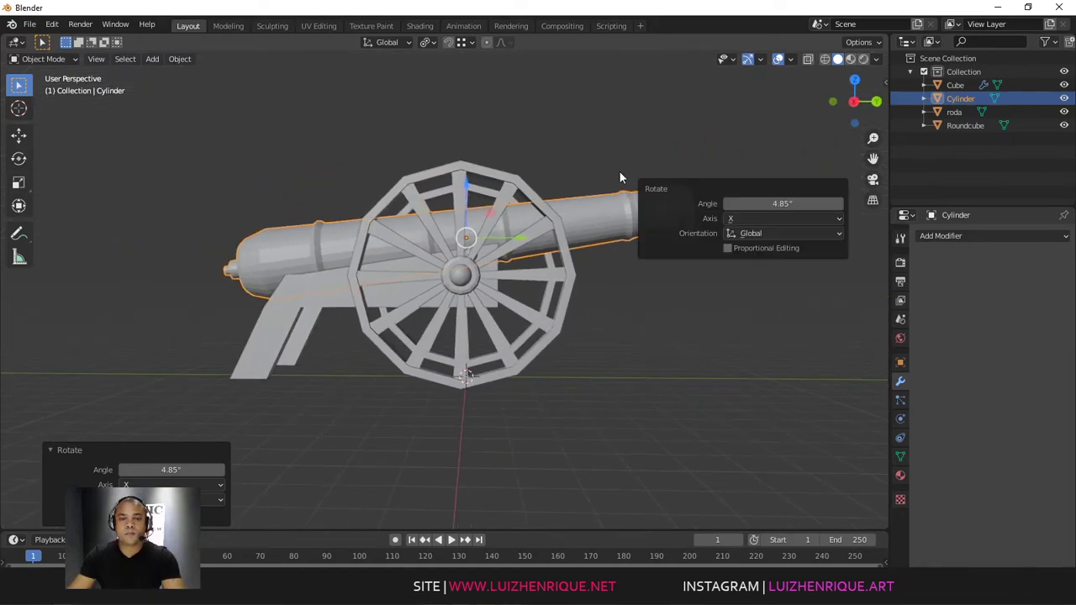
Step: Rename the barrel object as canhao
alt+middle_drag(577, 216, 568, 284)
click(606, 252)
middle_drag(607, 252, 602, 279)
middle_drag(601, 278, 521, 273)
click(520, 273)
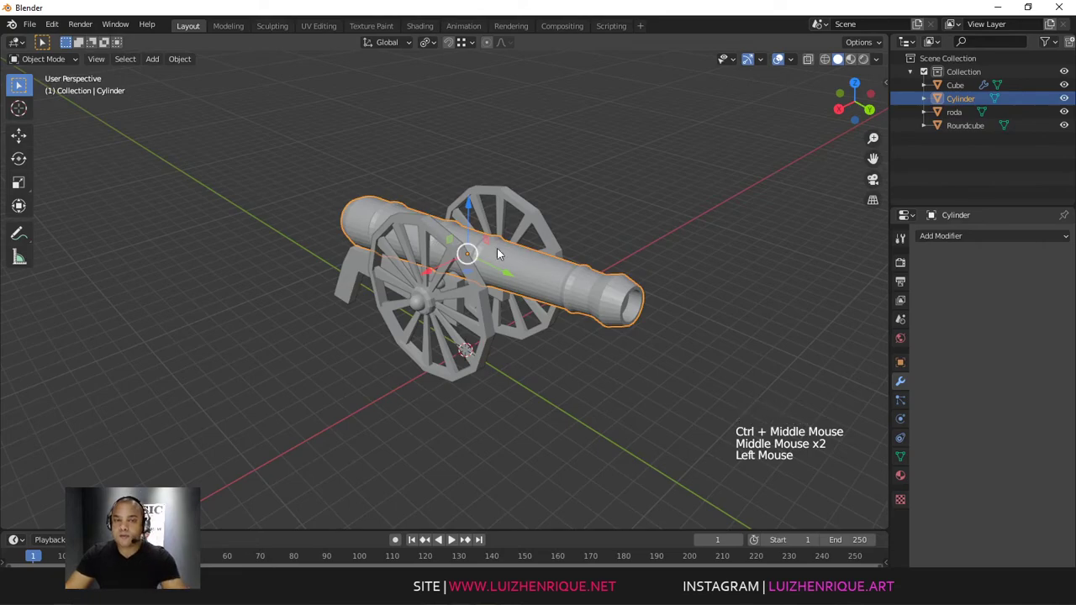
double_click(984, 98)
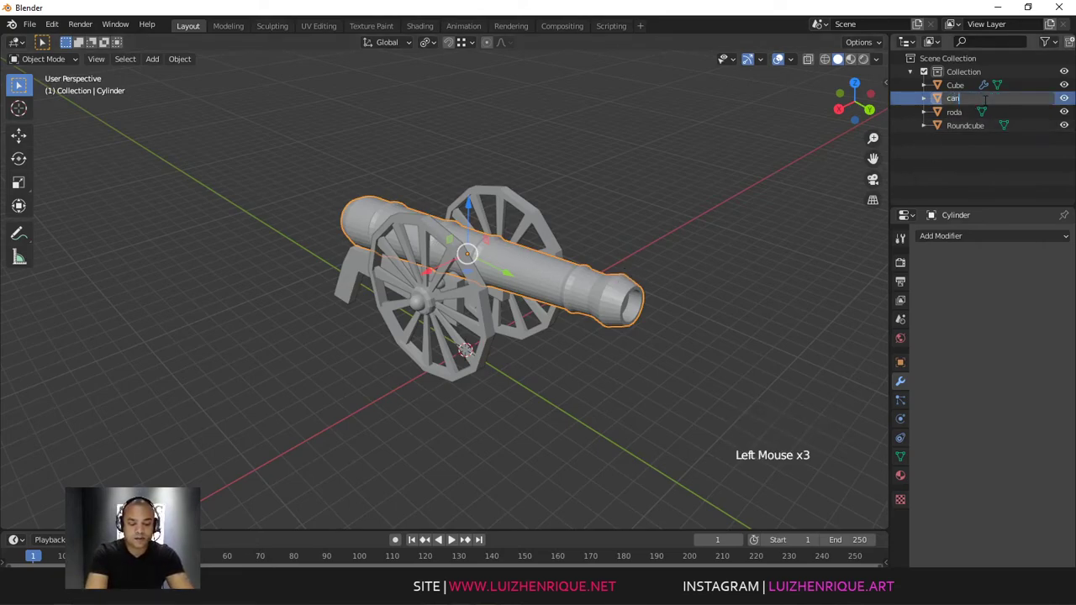
text(canhao)
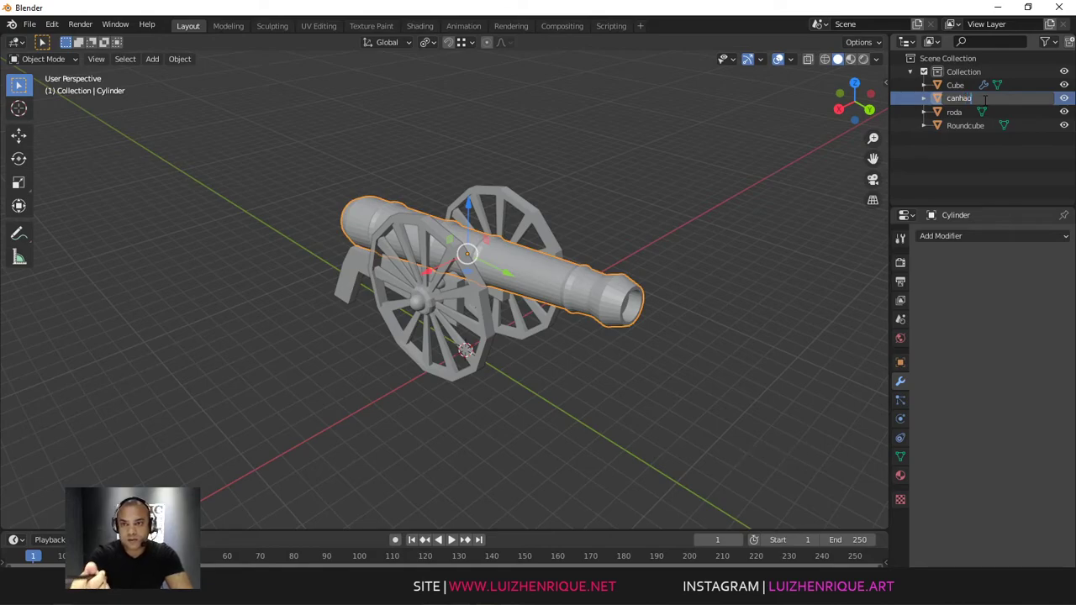
key(Return)
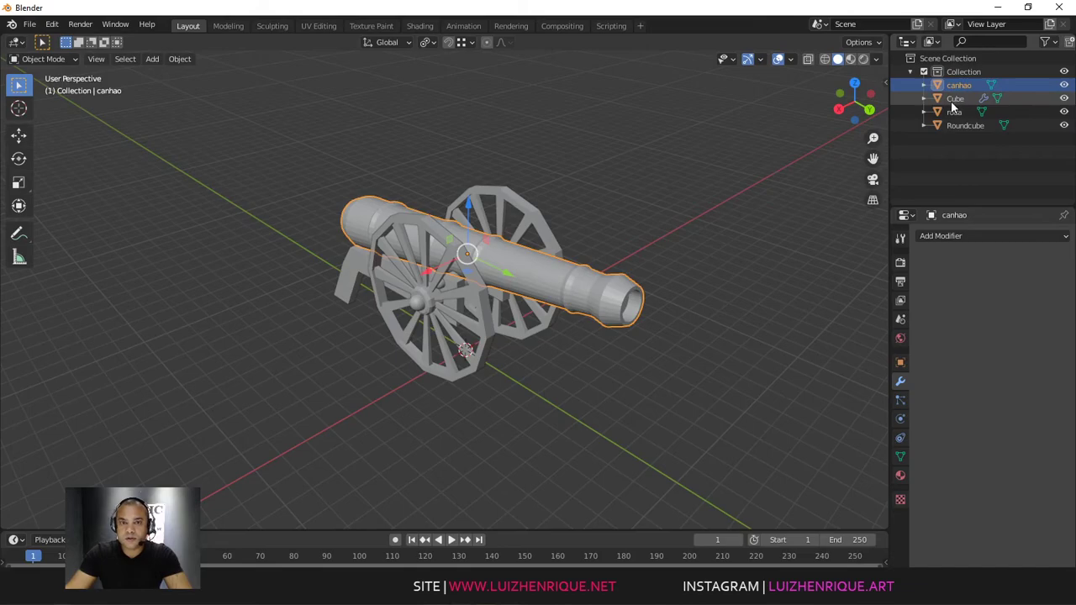
Step: Apply the Mirror modifier on the Cube object that forms the carriage side plates
middle_drag(619, 225, 742, 196)
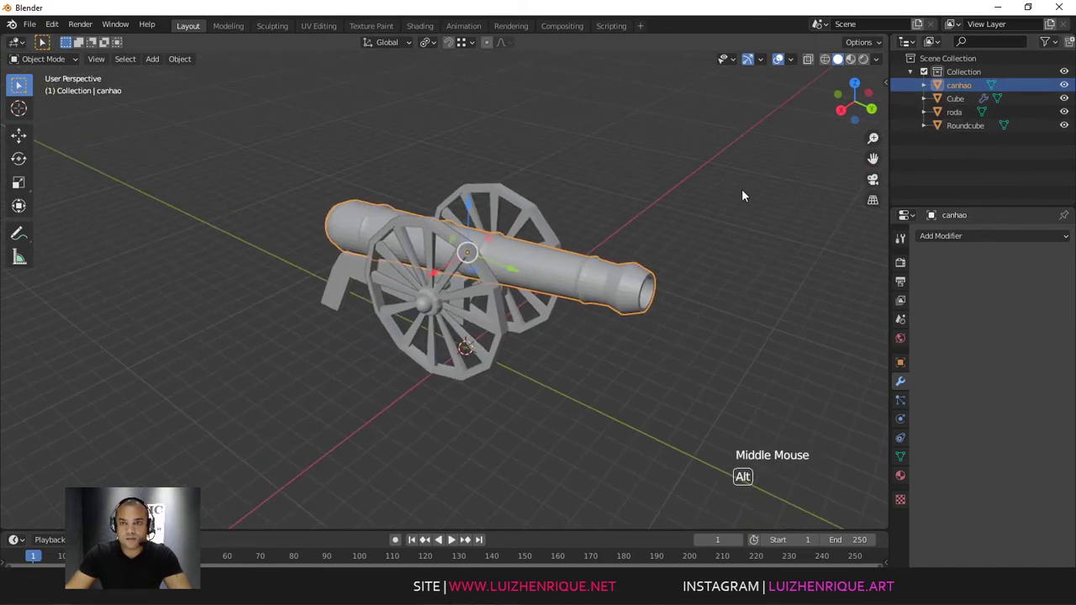
click(957, 98)
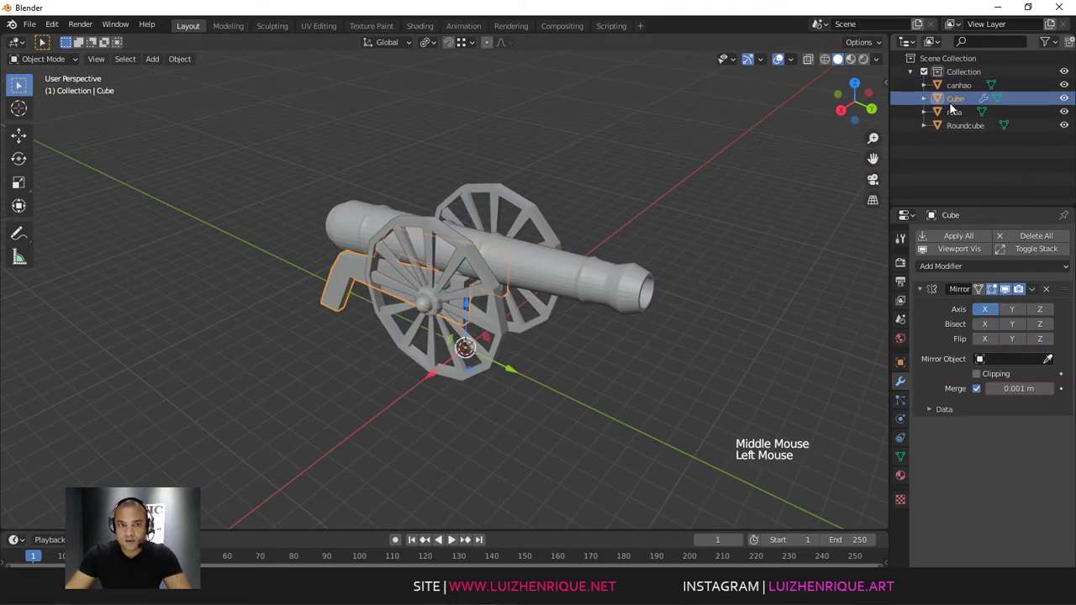
click(953, 236)
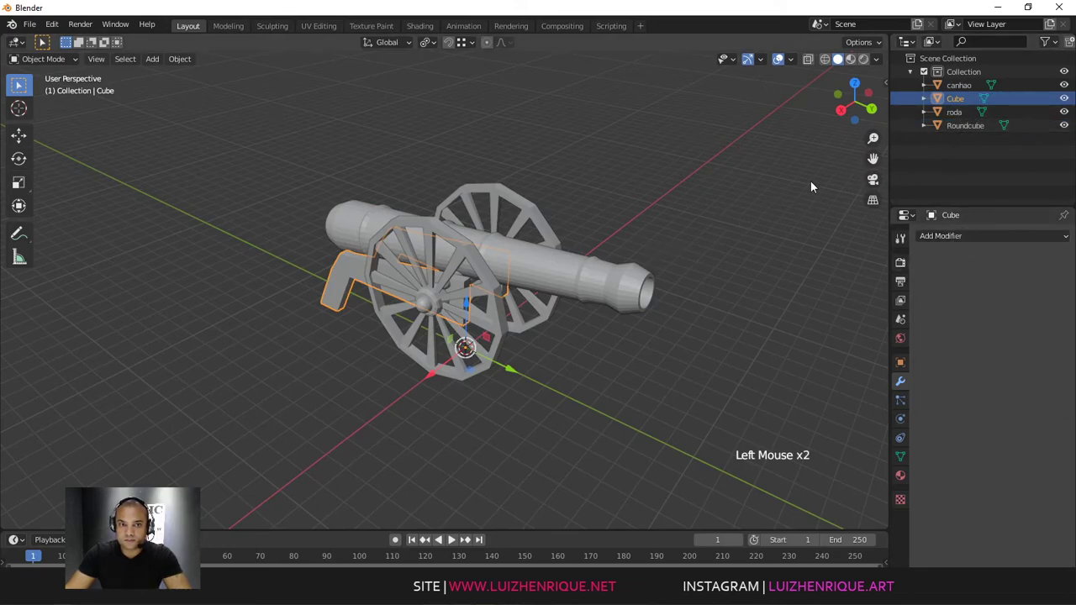
Step: Rename the carriage side plates object as base
double_click(955, 99)
text(bas)
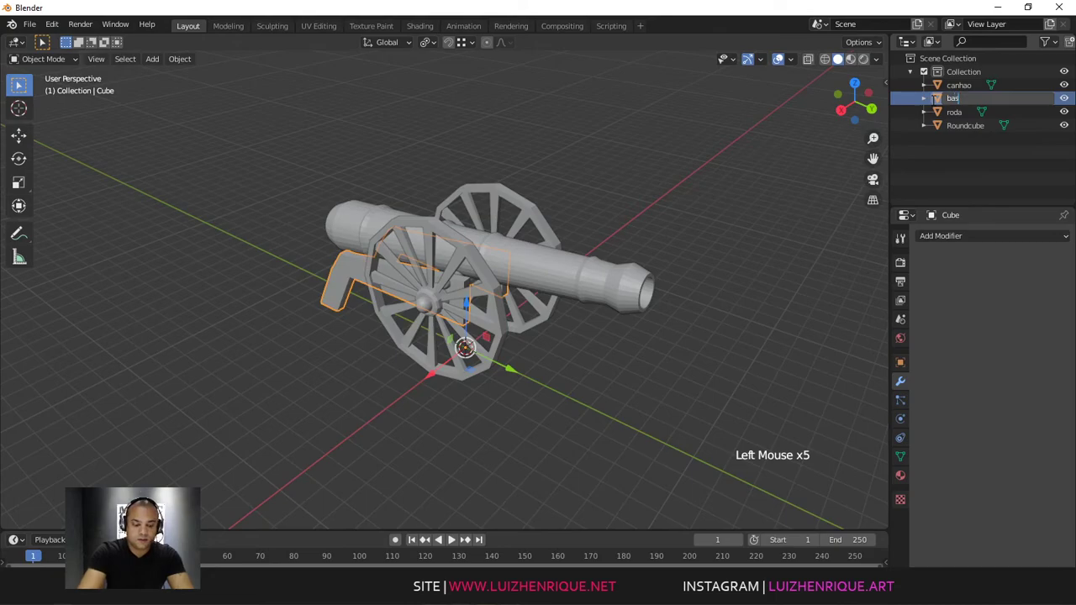
text(e)
key(Return)
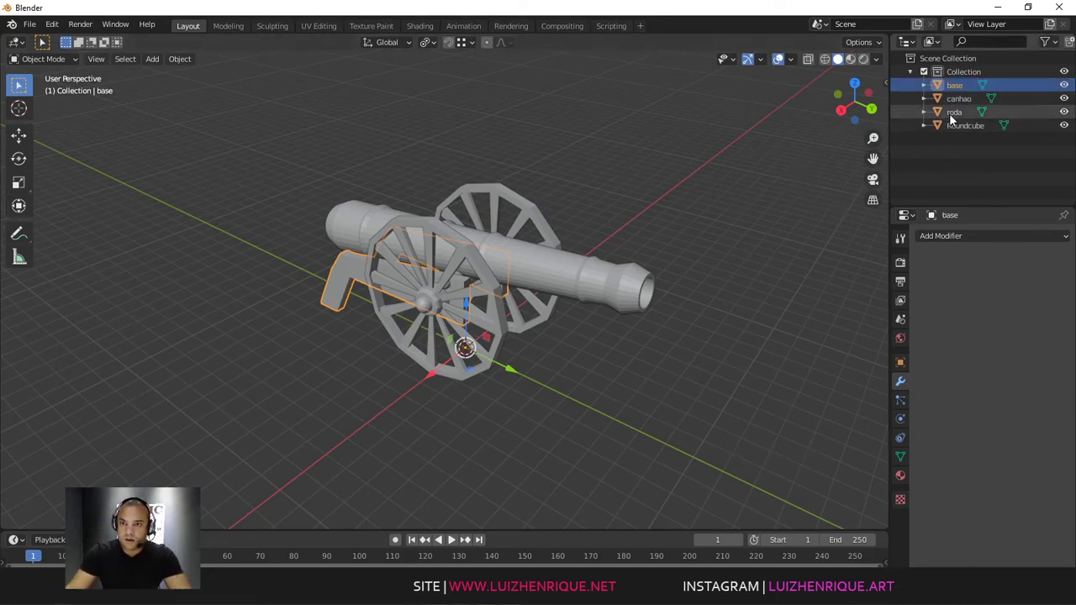
click(953, 111)
double_click(956, 111)
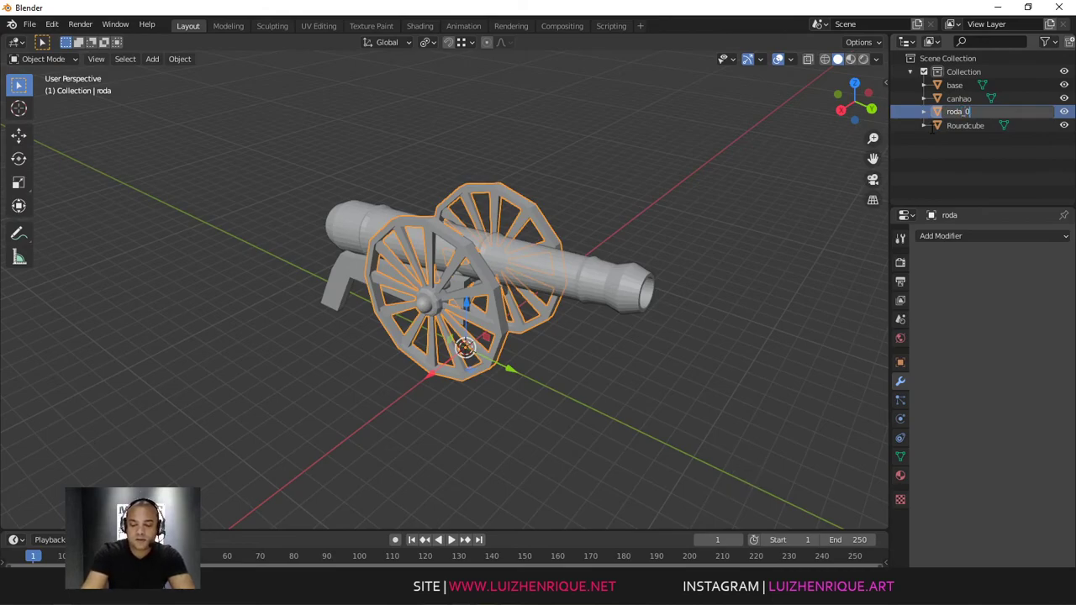
key(BackSpace)
key(BackSpace)
key(Return)
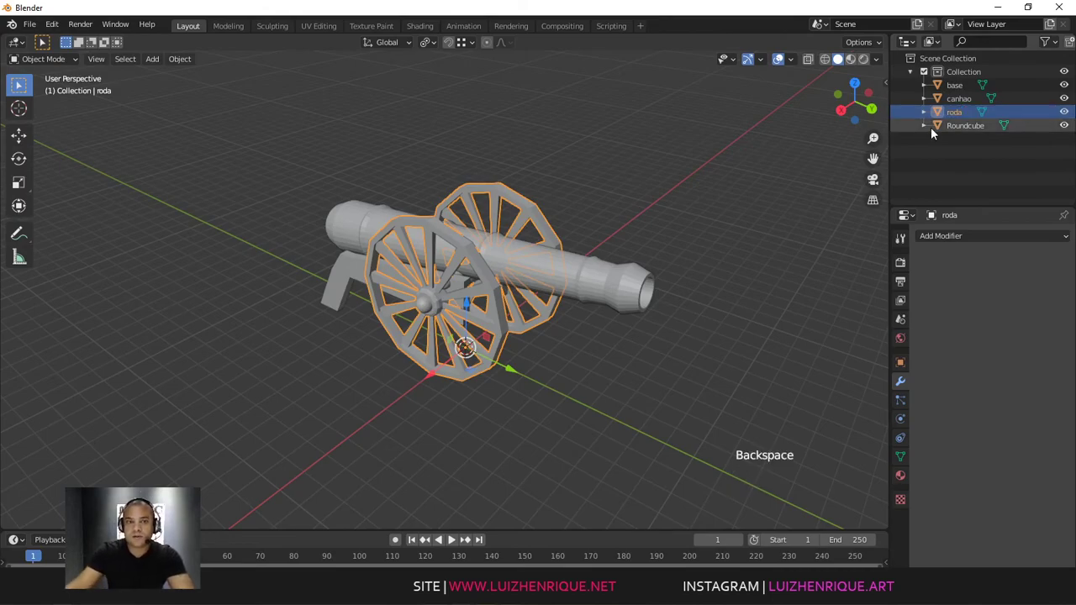
Step: Rename the Roundcube object that forms the barrel's trunnion pin as suporte
click(965, 125)
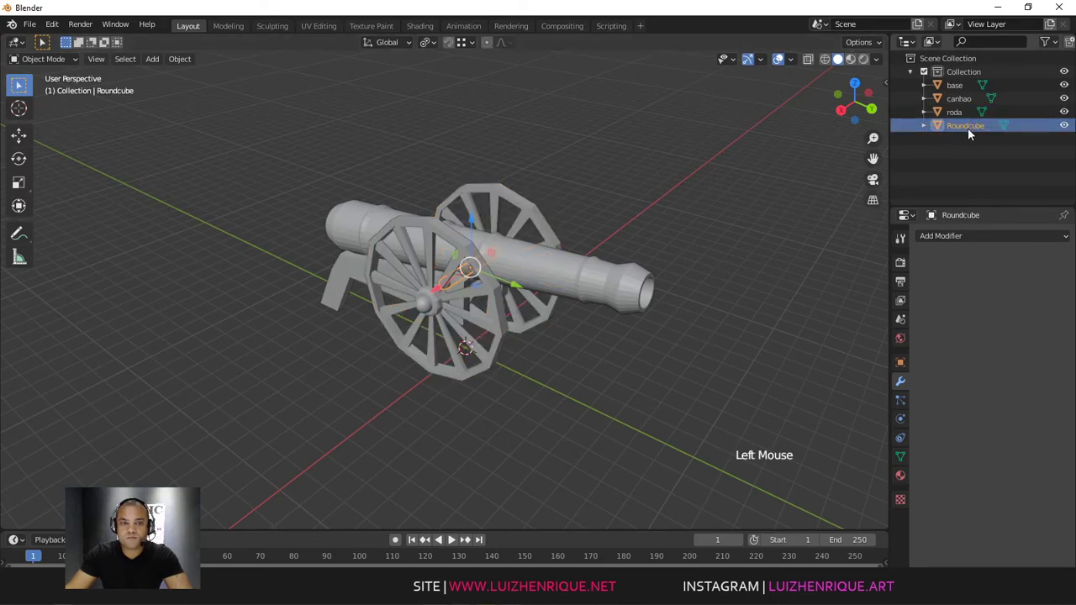
double_click(966, 125)
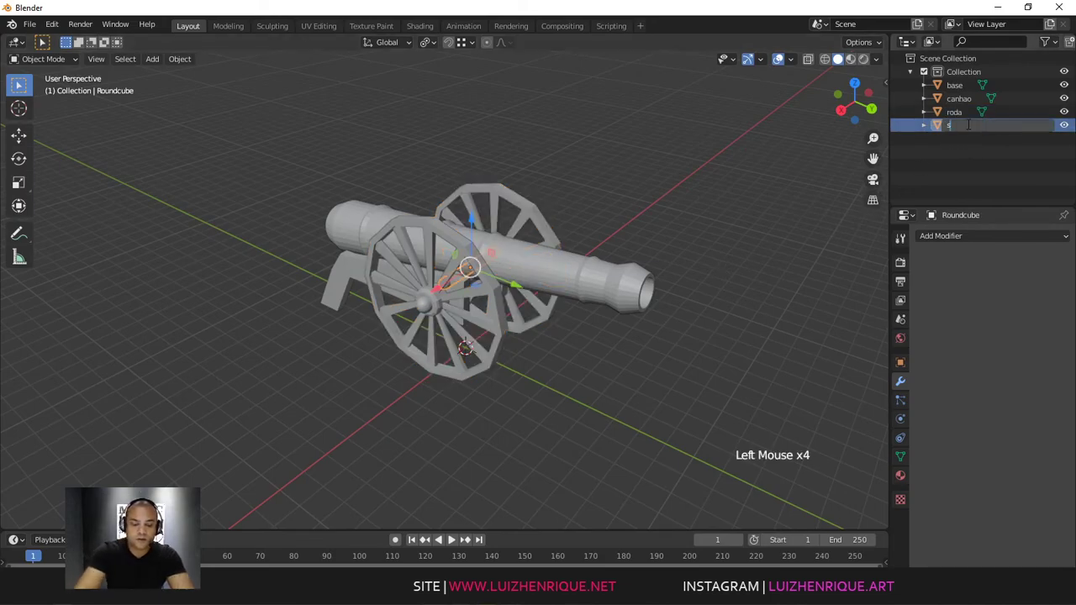
text(suporte)
key(Return)
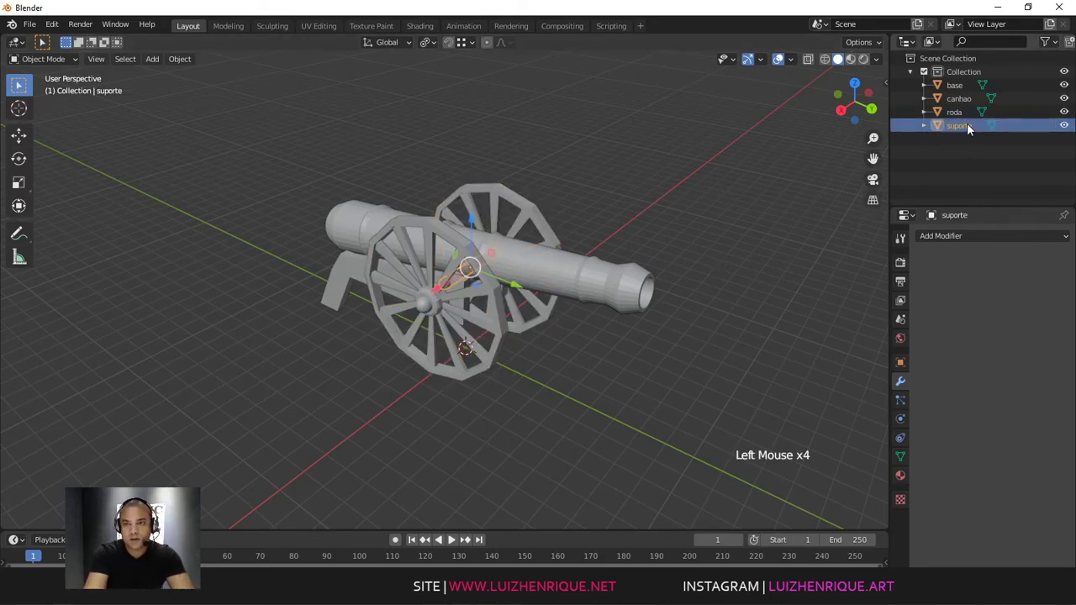
Step: Deselect everything and examine the complete cannon, its wheels, barrel and carriage, from several angles and distances
click(637, 215)
middle_drag(636, 216, 588, 225)
ctrl+middle_drag(588, 225, 626, 215)
mouse_move(626, 214)
shift+middle_down()
mouse_move(636, 201)
mouse_move(611, 197)
mouse_move(612, 230)
shift+middle_up()
middle_drag(612, 230, 546, 235)
ctrl+middle_drag(546, 235, 529, 257)
middle_drag(529, 256, 538, 227)
mouse_move(538, 227)
ctrl+middle_down()
mouse_move(556, 240)
mouse_move(547, 244)
ctrl+middle_up()
middle_drag(548, 244, 504, 227)
click(572, 188)
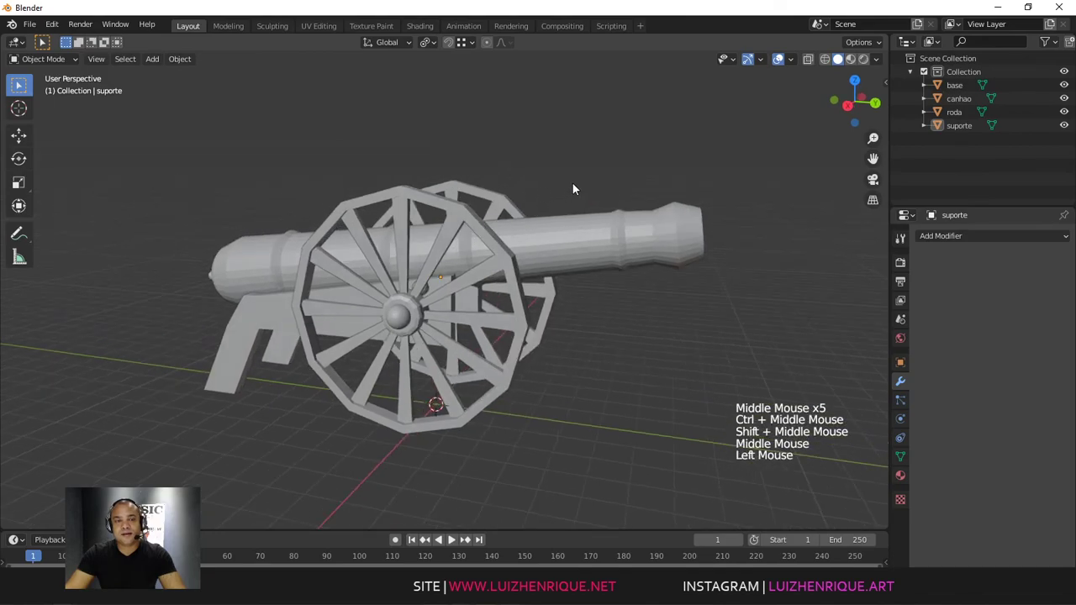